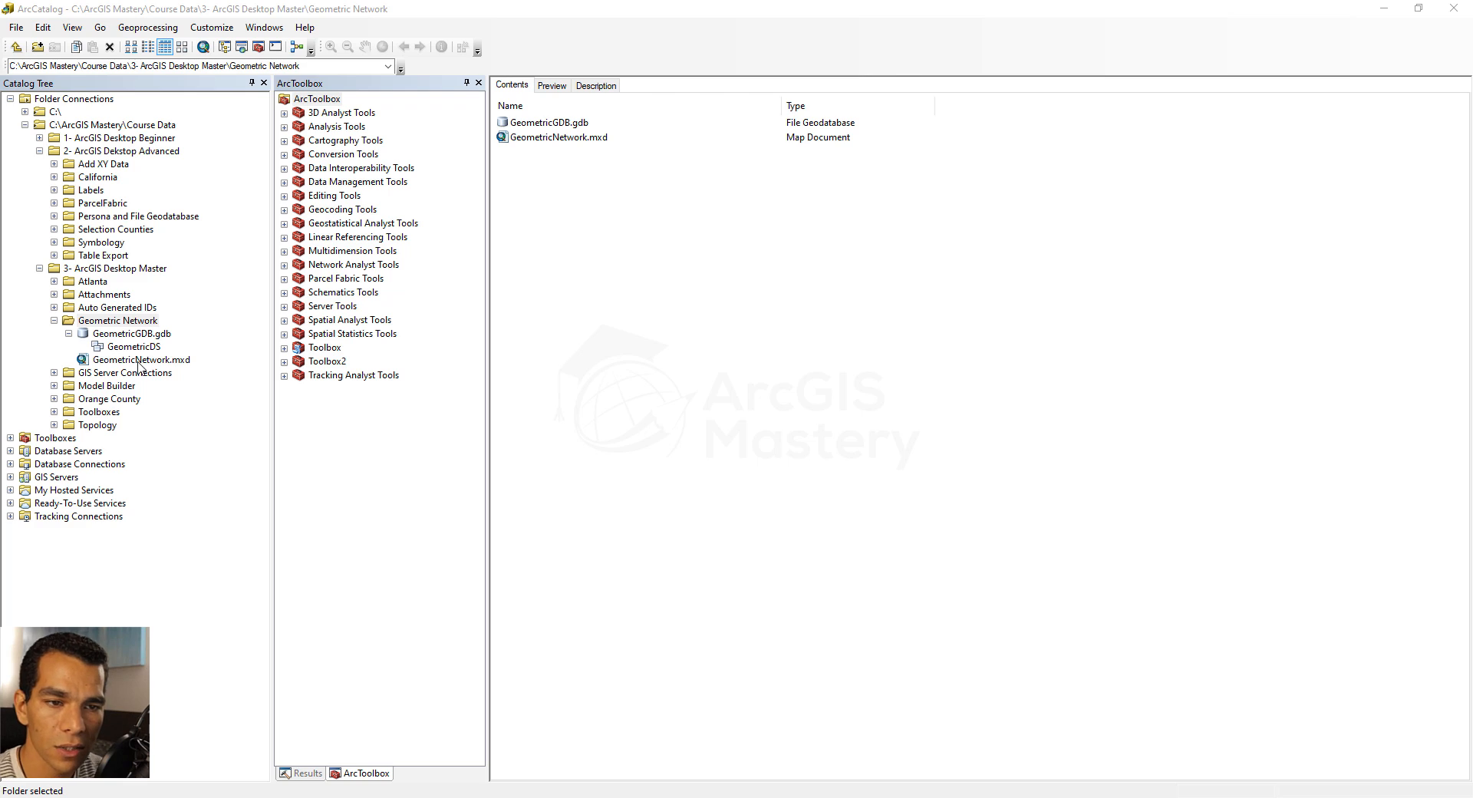
Export the Freeways feature class from CaliforniaDS to the GeometricDS dataset in GeometricGDB.gdb as ElectricLines
{"action": "left_click", "coordinate": [54, 177]}
{"action": "left_click", "coordinate": [68, 191]}
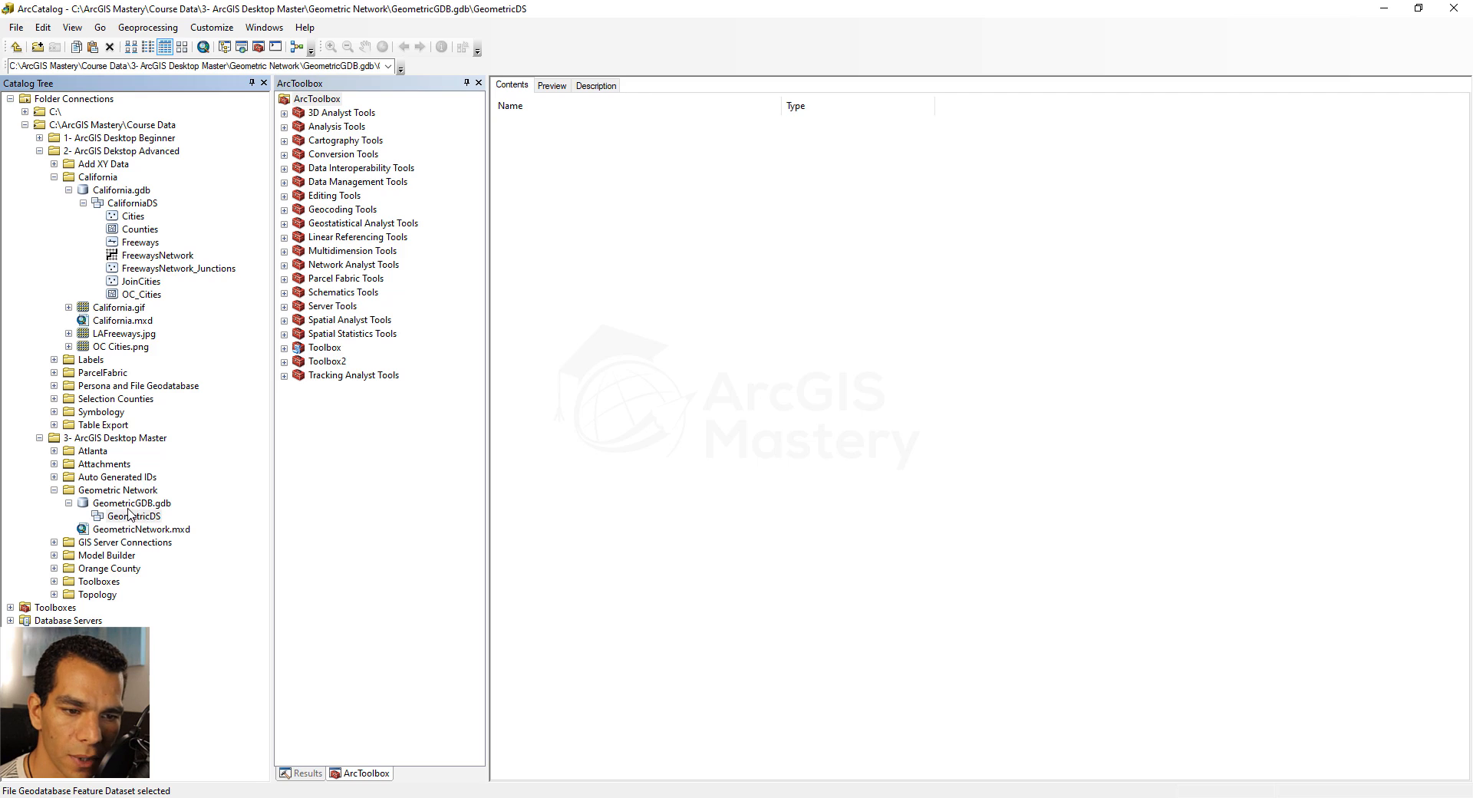
{"action": "right_click", "coordinate": [140, 244]}
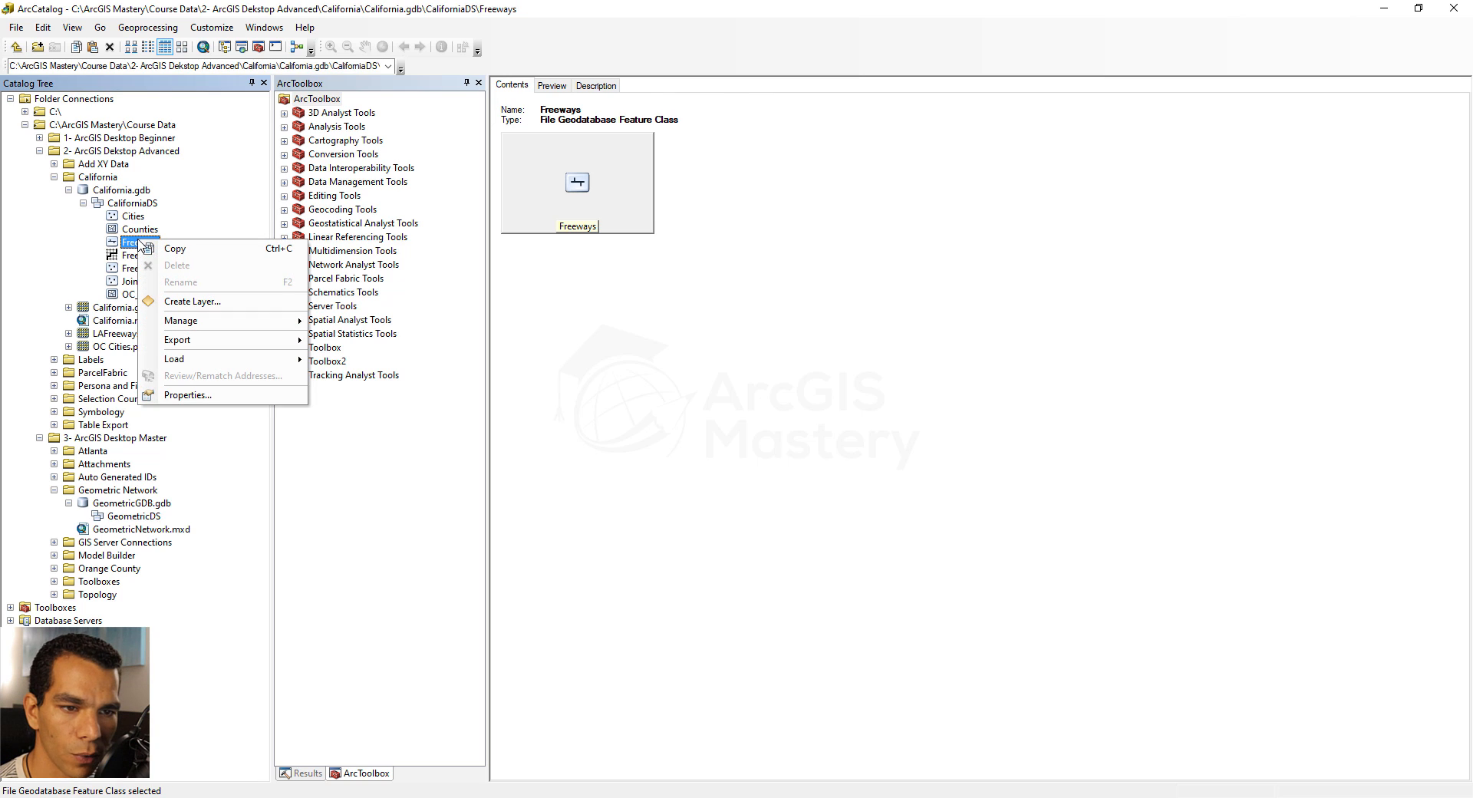
{"action": "mouse_move", "coordinate": [233, 340]}
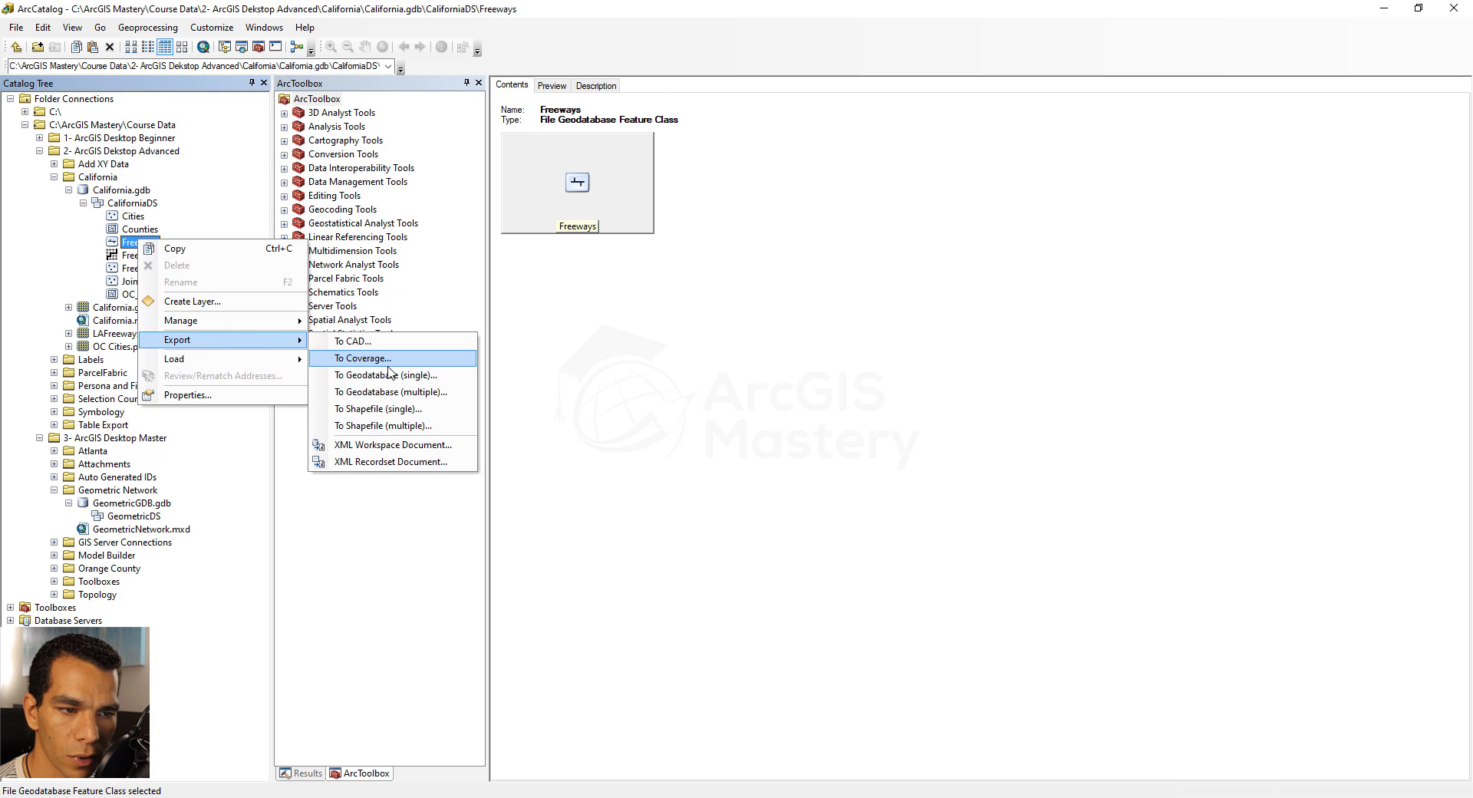
{"action": "left_click", "coordinate": [393, 375]}
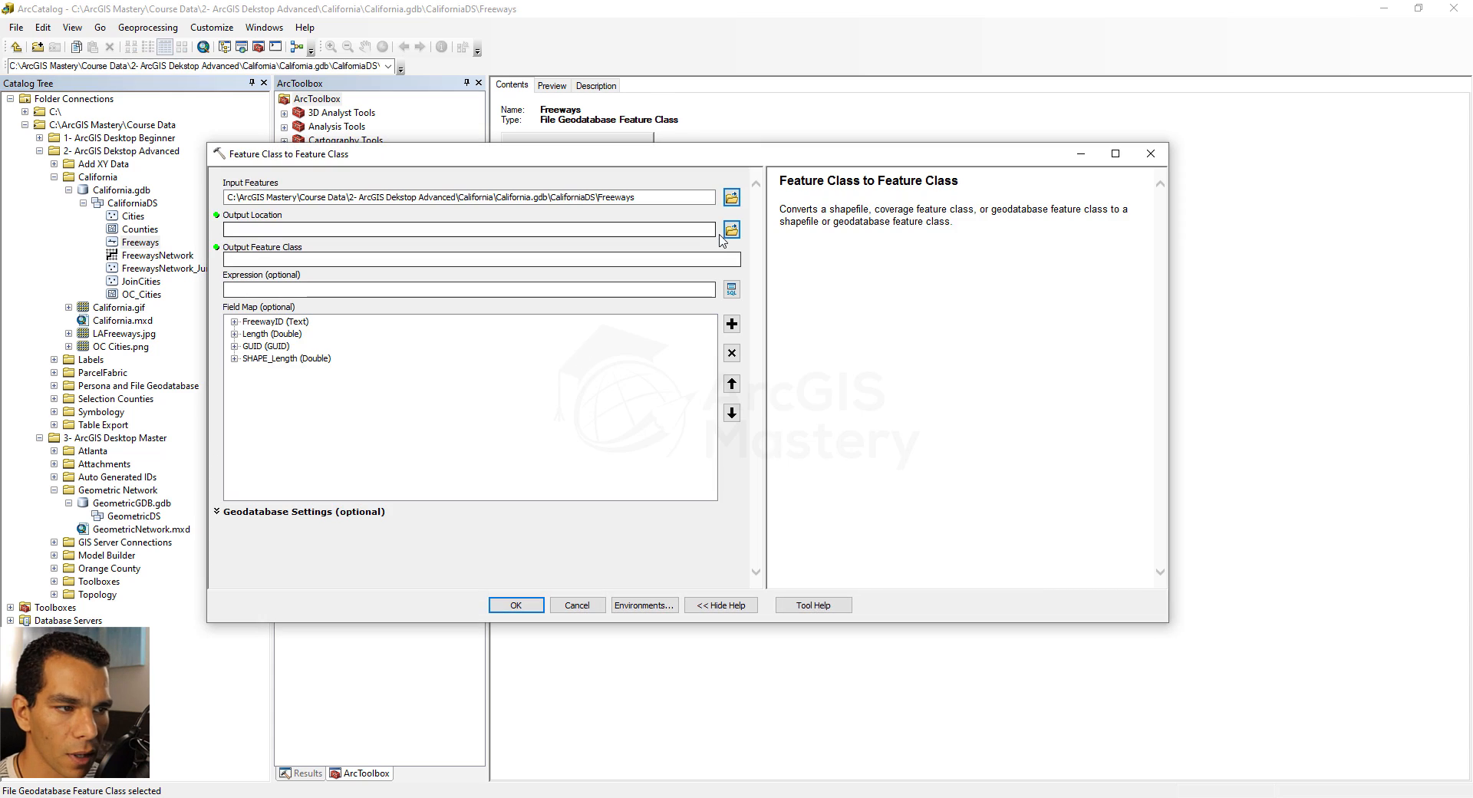
{"action": "left_click", "coordinate": [731, 229]}
{"action": "left_click", "coordinate": [547, 314]}
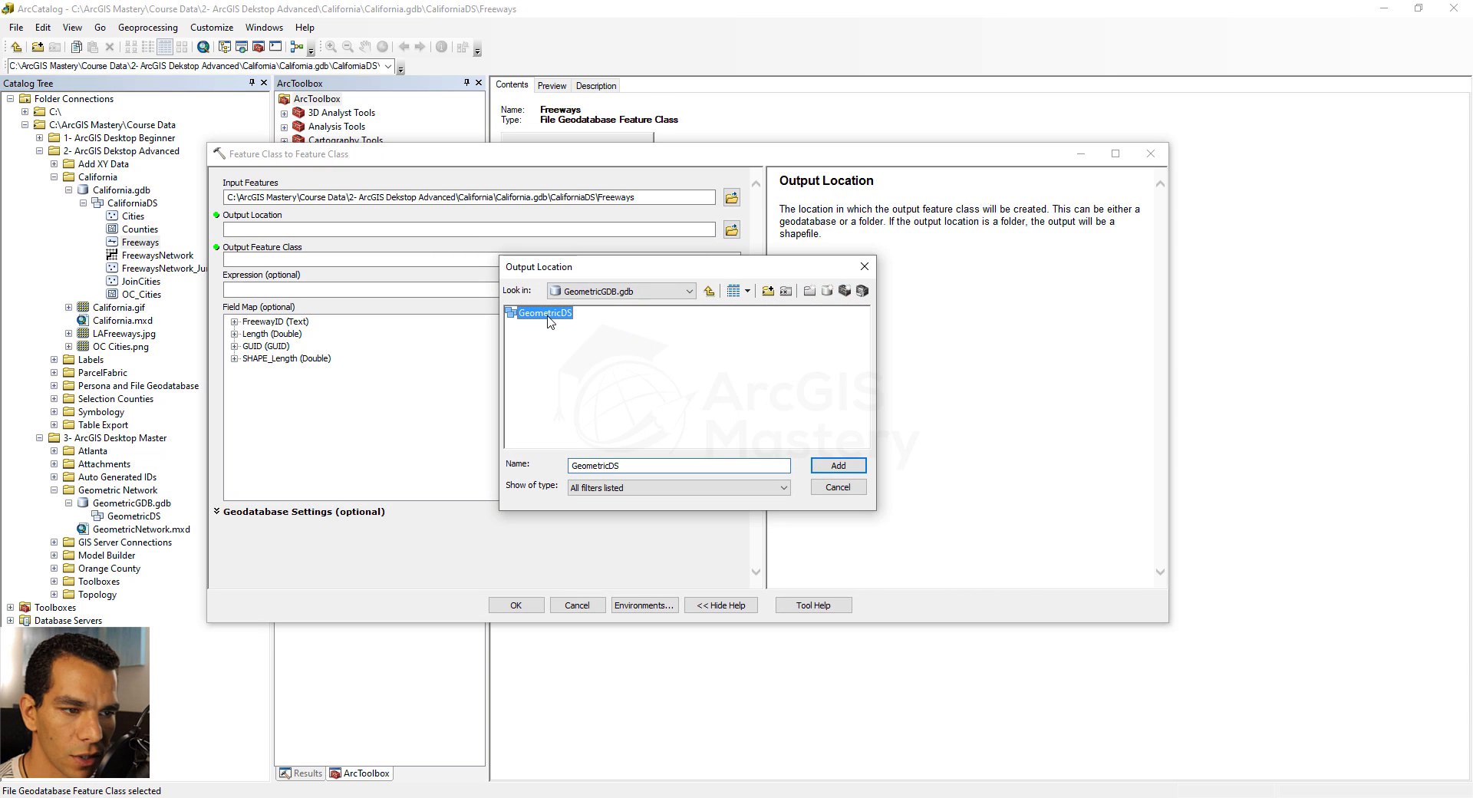
{"action": "left_click", "coordinate": [838, 465]}
{"action": "left_click", "coordinate": [313, 260]}
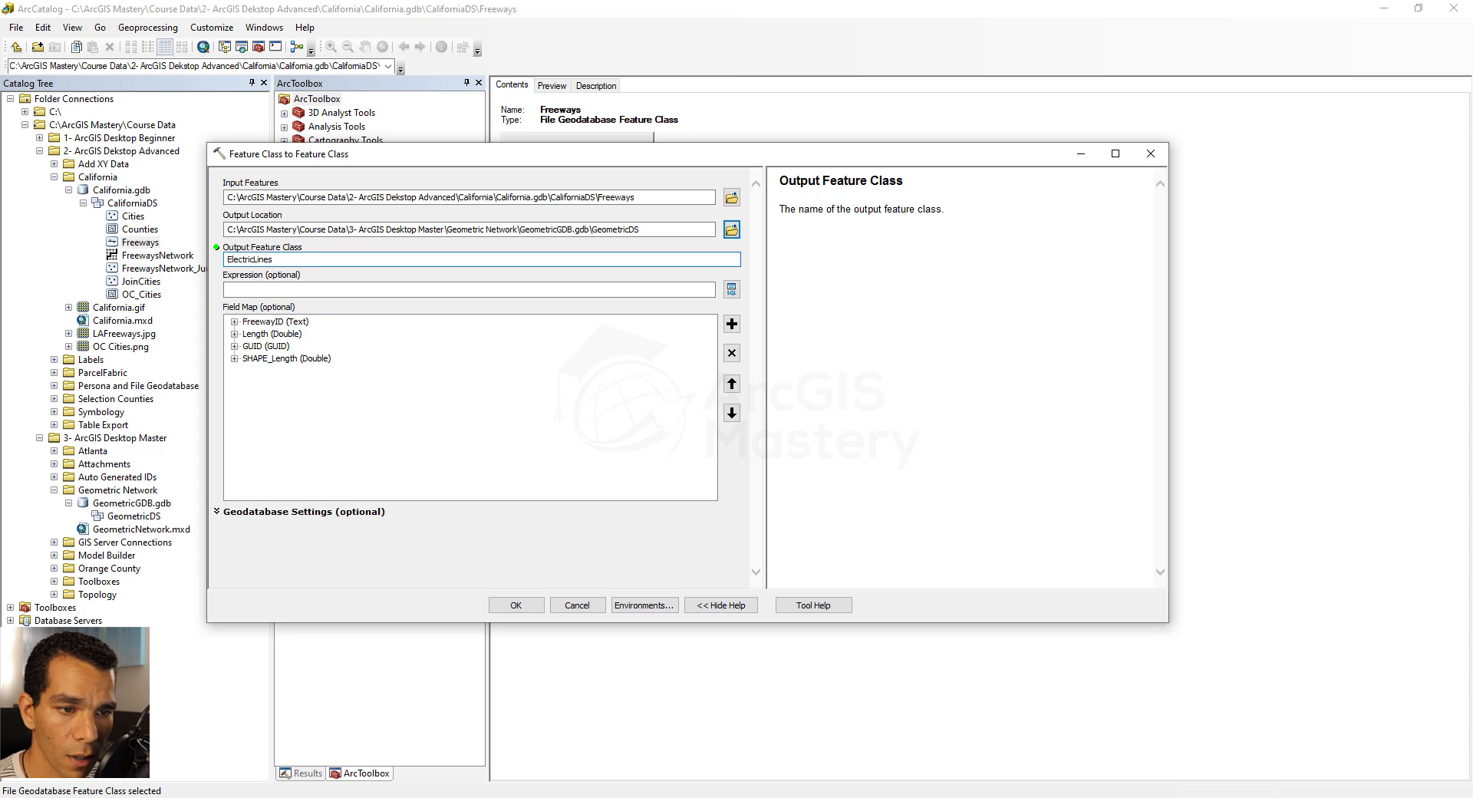
{"action": "left_click", "coordinate": [522, 604]}
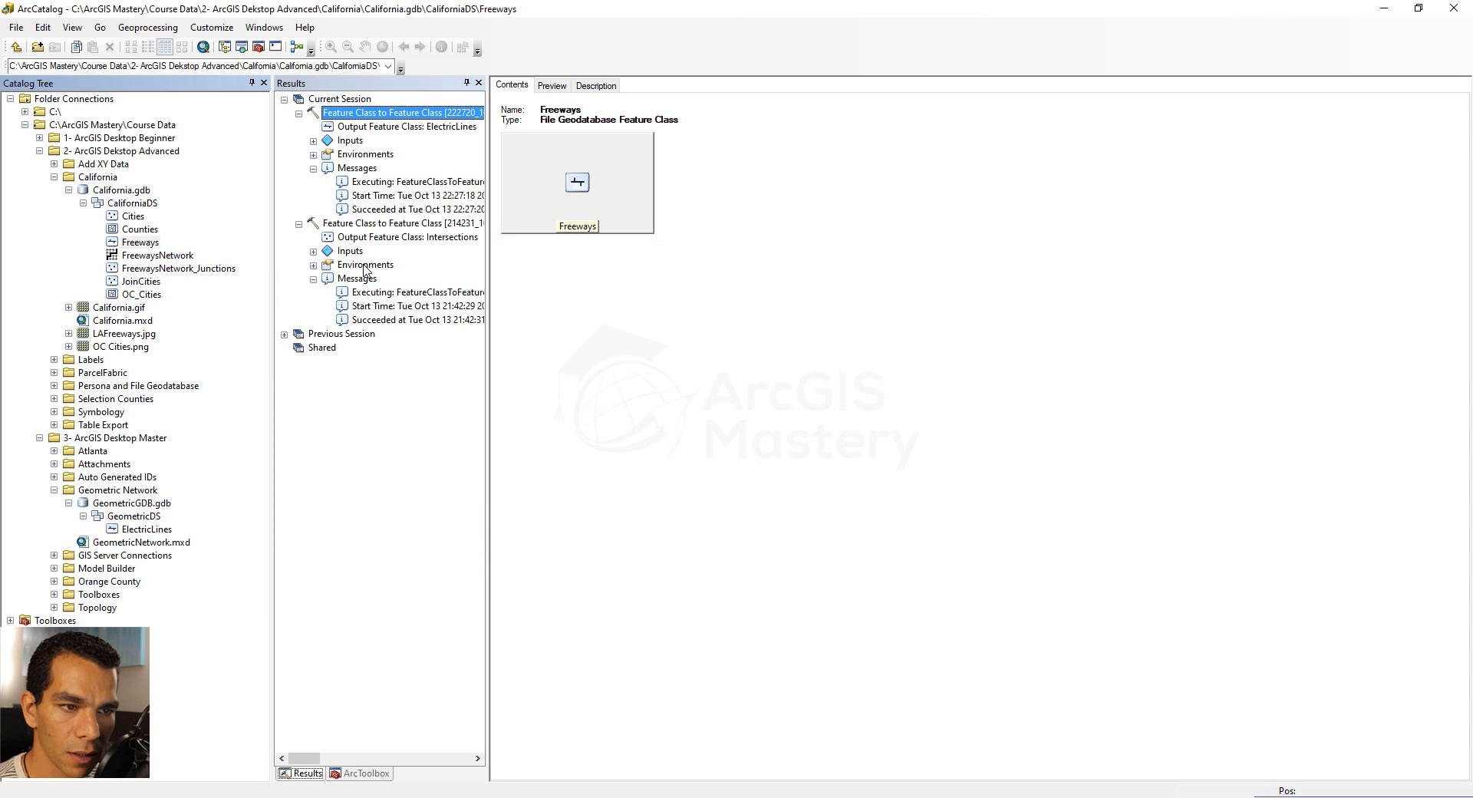
{"action": "left_click", "coordinate": [298, 224]}
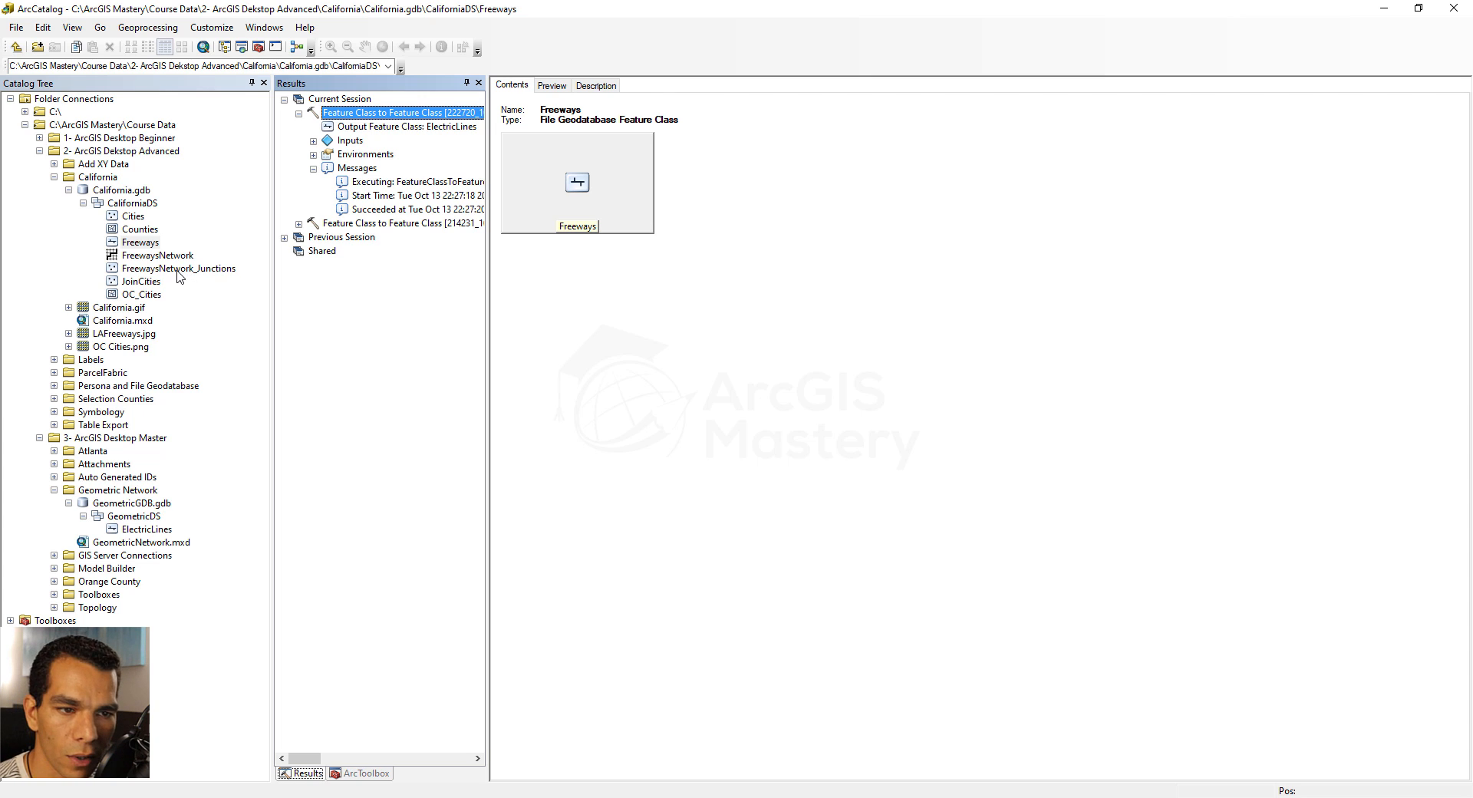
Export the FreewaysNetwork_Junctions feature class to the GeometricDS dataset as PowerStations
{"action": "right_click", "coordinate": [177, 269]}
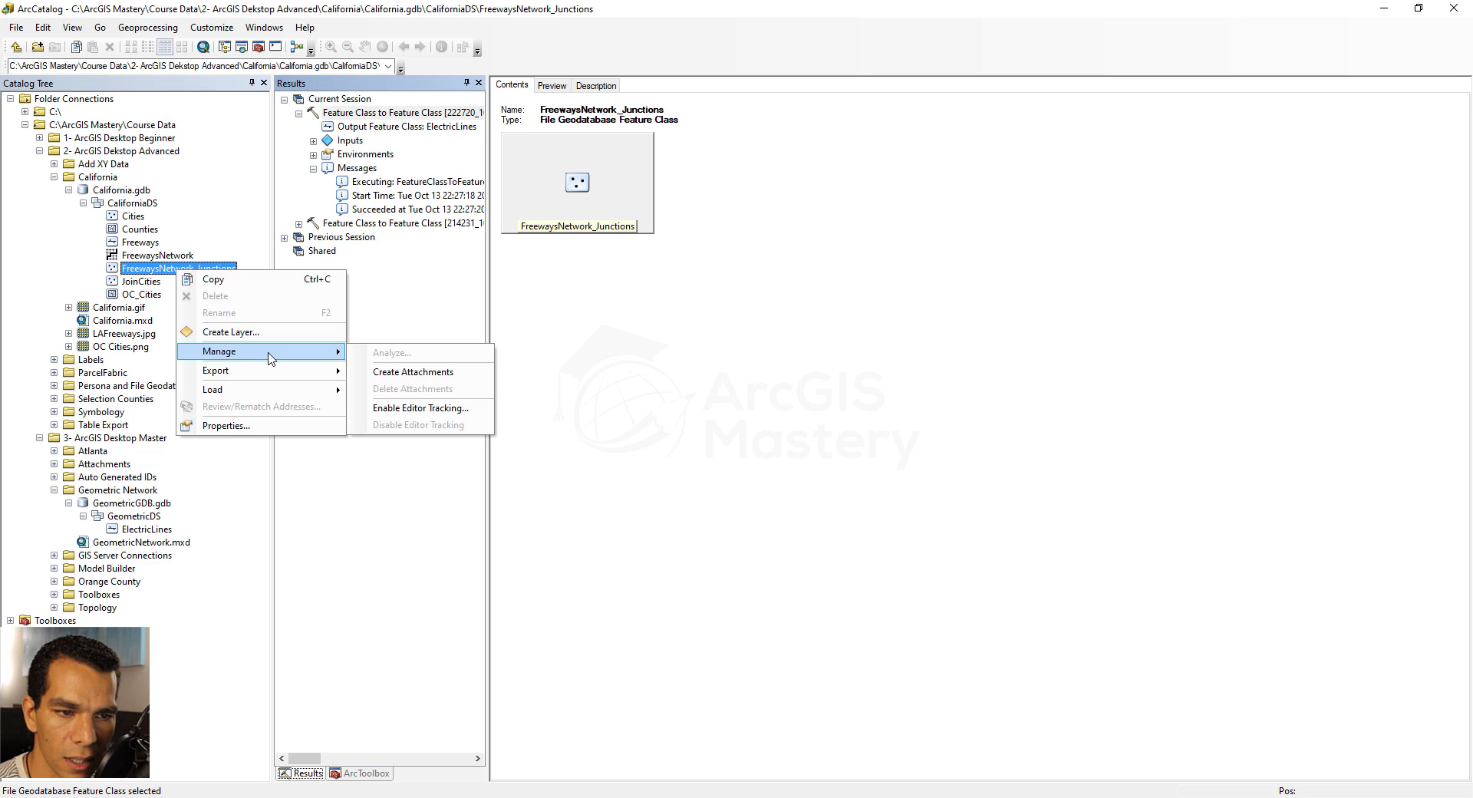
{"action": "mouse_move", "coordinate": [276, 371]}
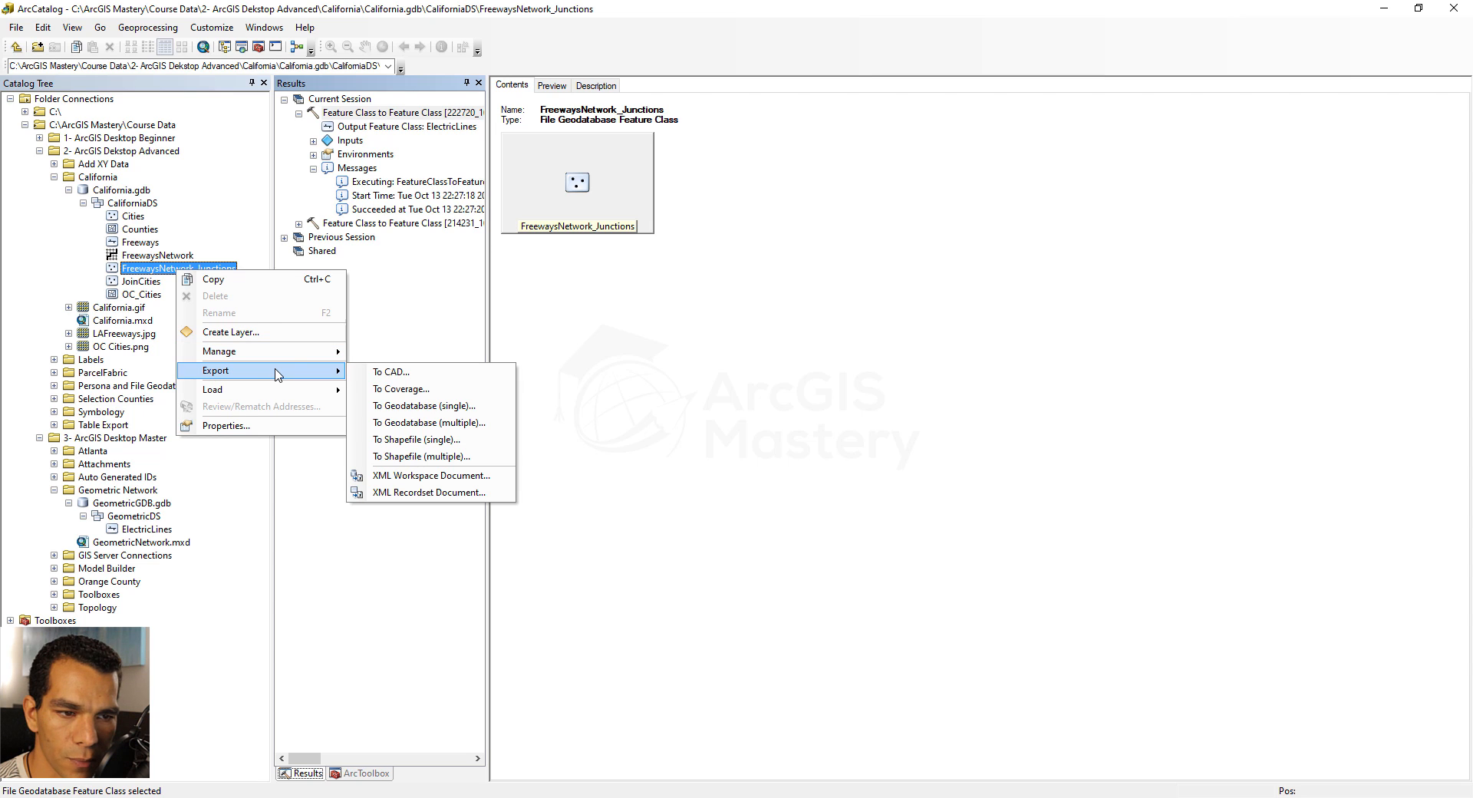
{"action": "left_click", "coordinate": [408, 406]}
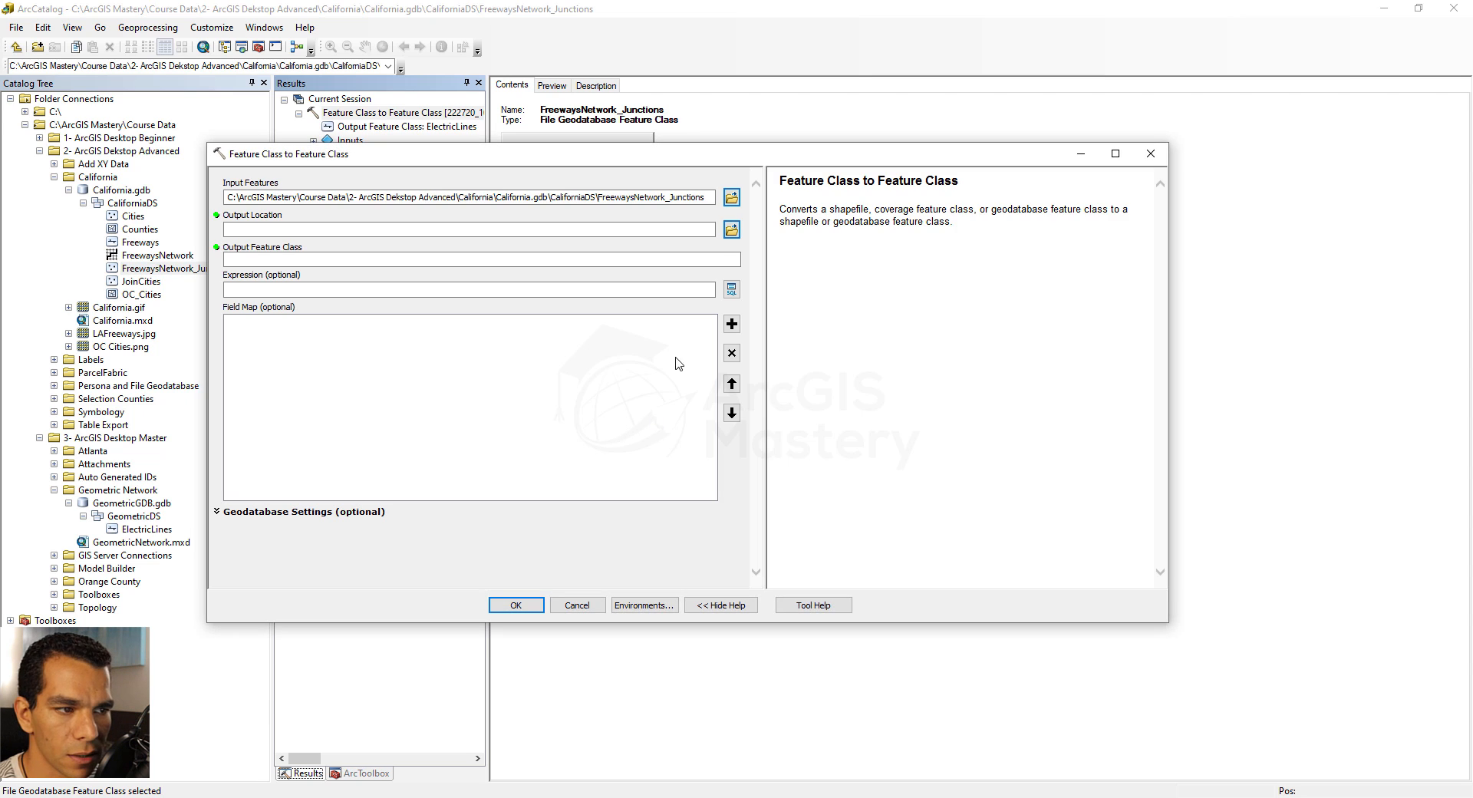
{"action": "left_click", "coordinate": [731, 229]}
{"action": "left_click", "coordinate": [566, 314]}
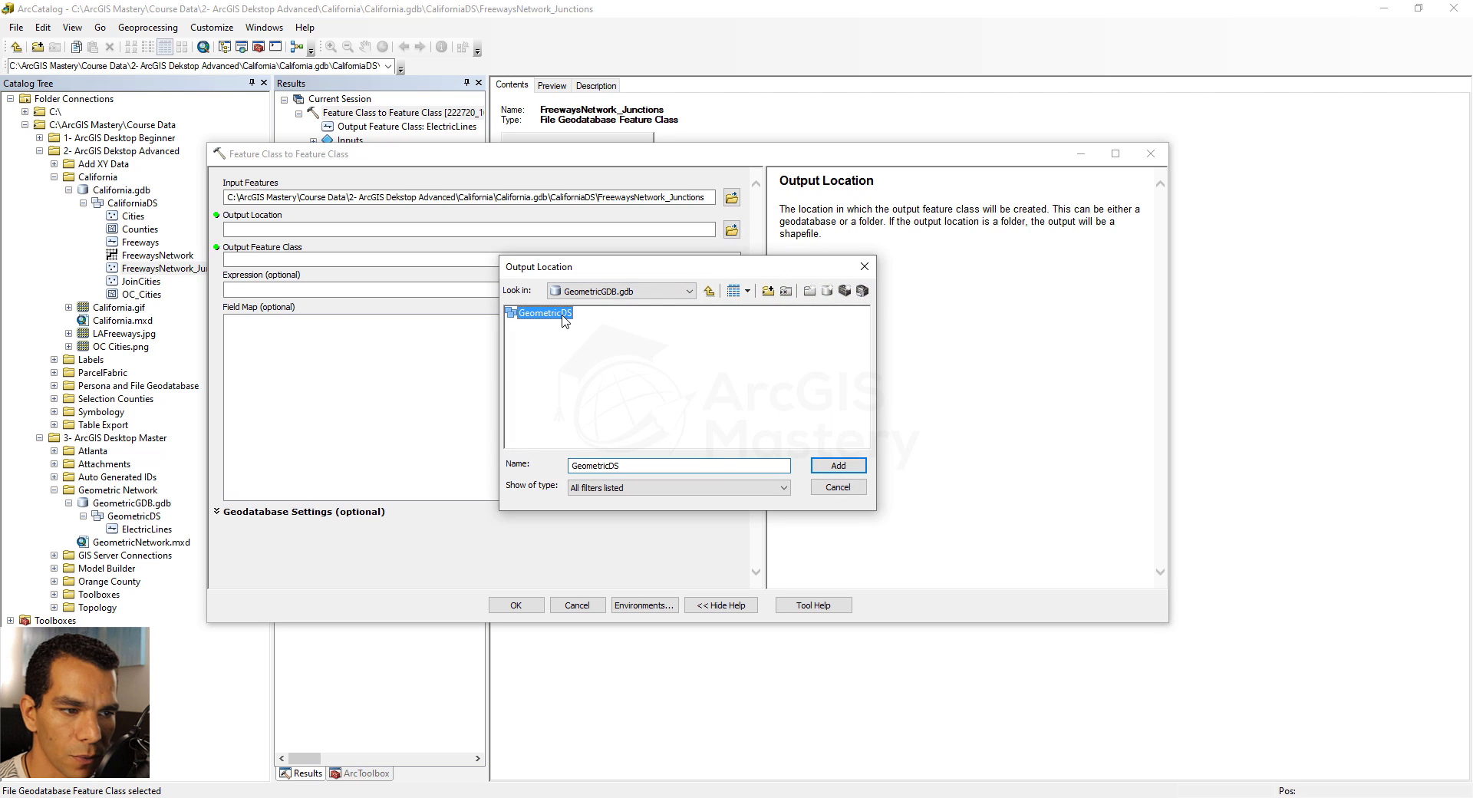
{"action": "left_click", "coordinate": [844, 467]}
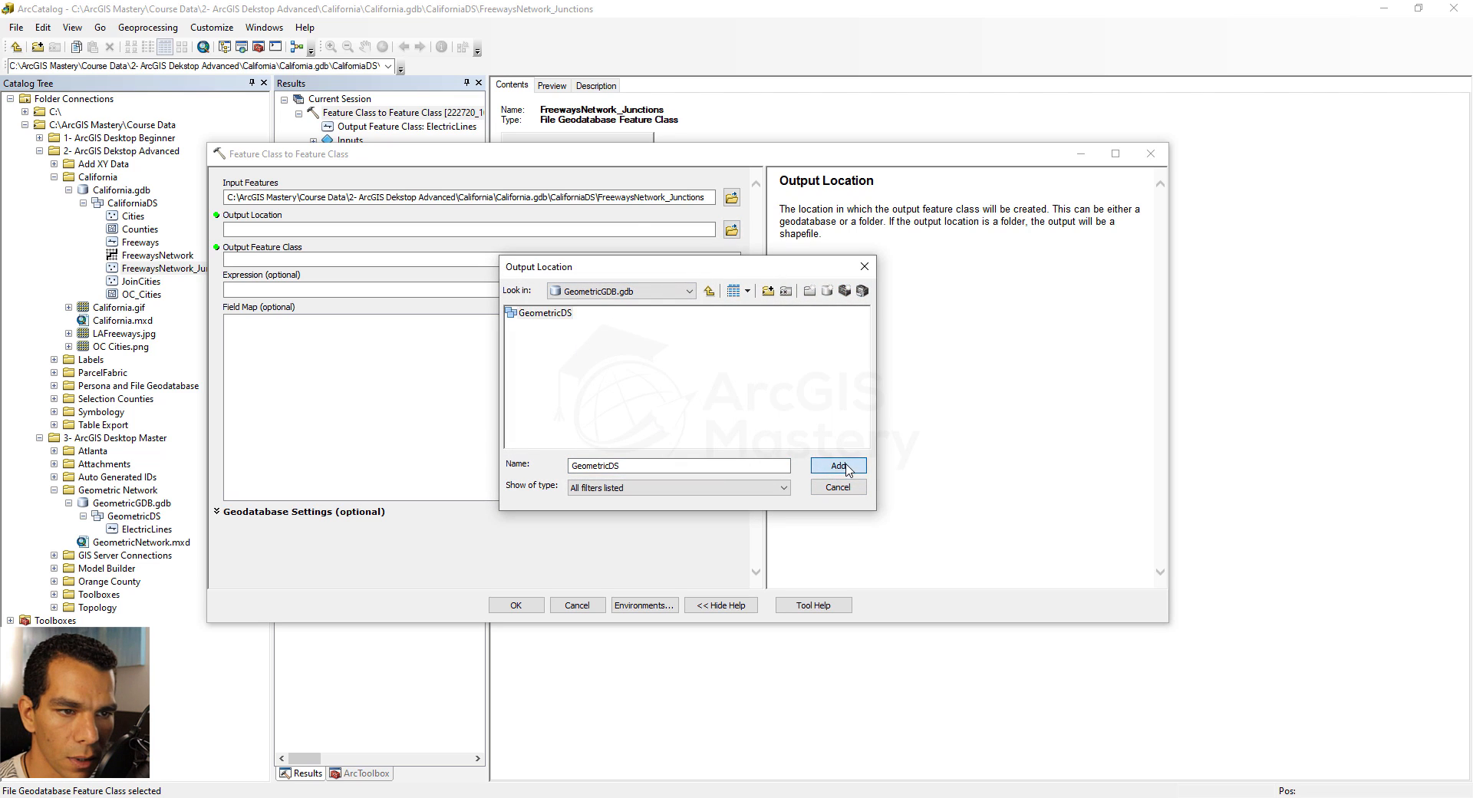
{"action": "left_click", "coordinate": [389, 259]}
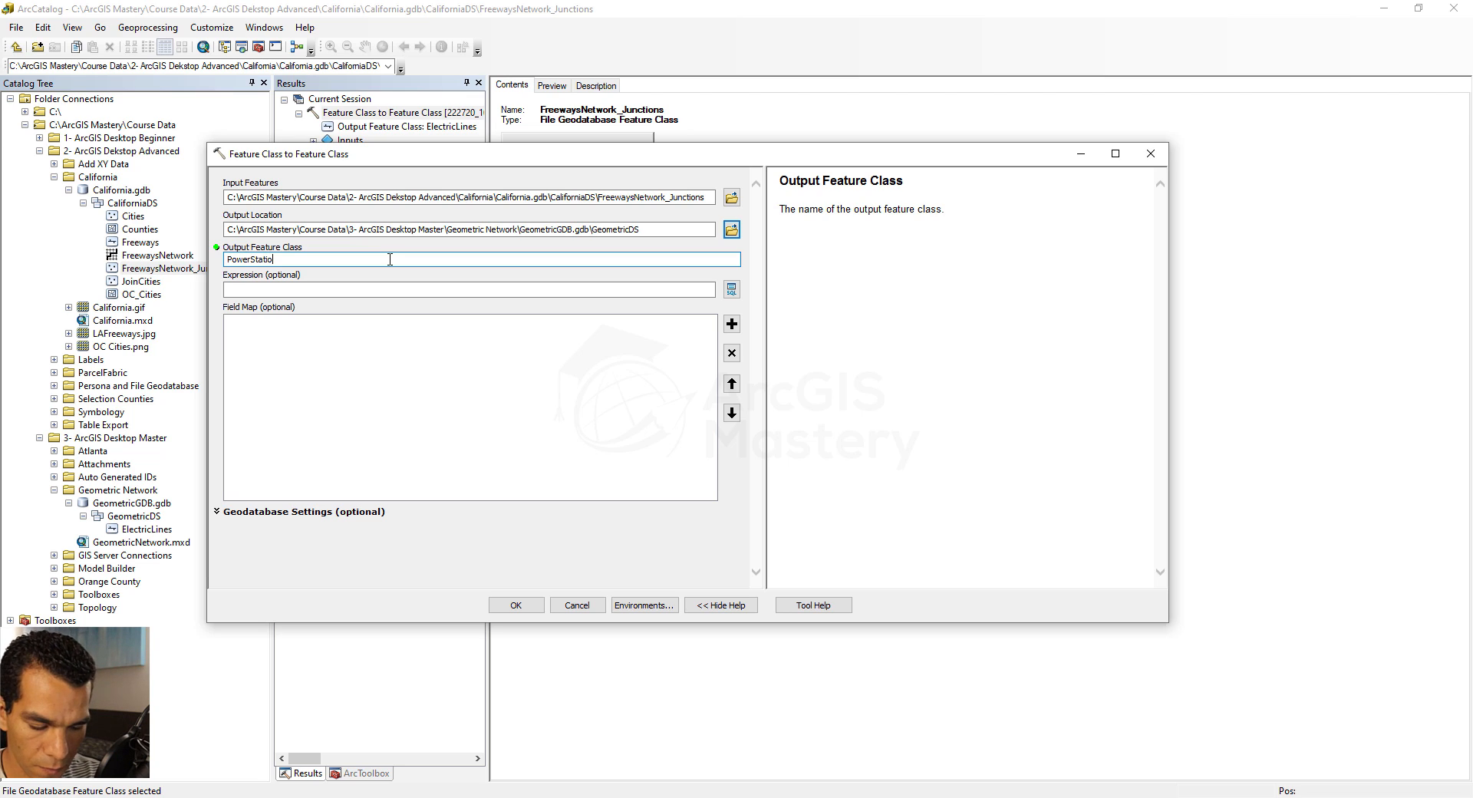
{"action": "left_click", "coordinate": [516, 605]}
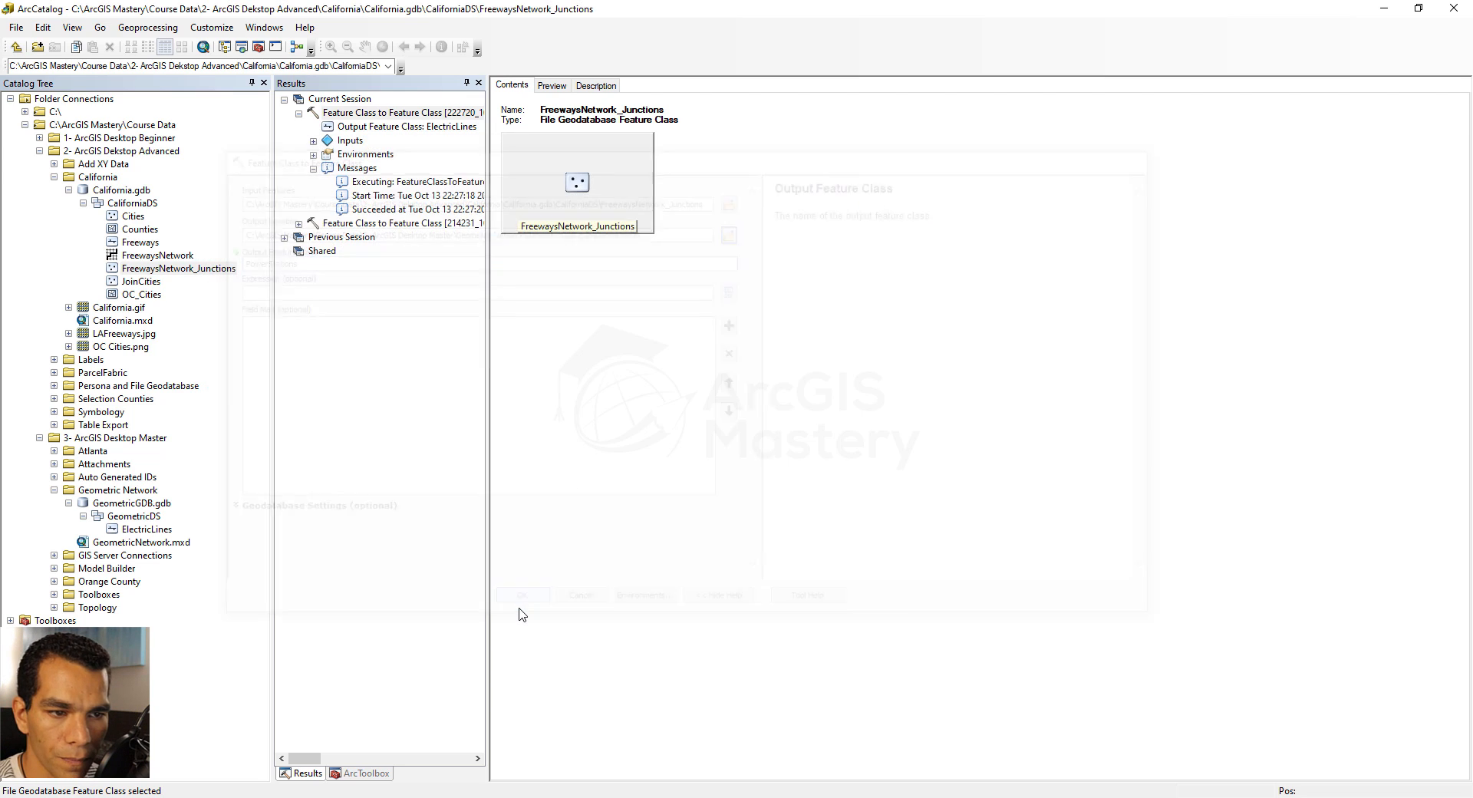
Check the contents of GeometricGDB.gdb and the geoprocessing result of the PowerStations export
{"action": "left_click", "coordinate": [132, 503]}
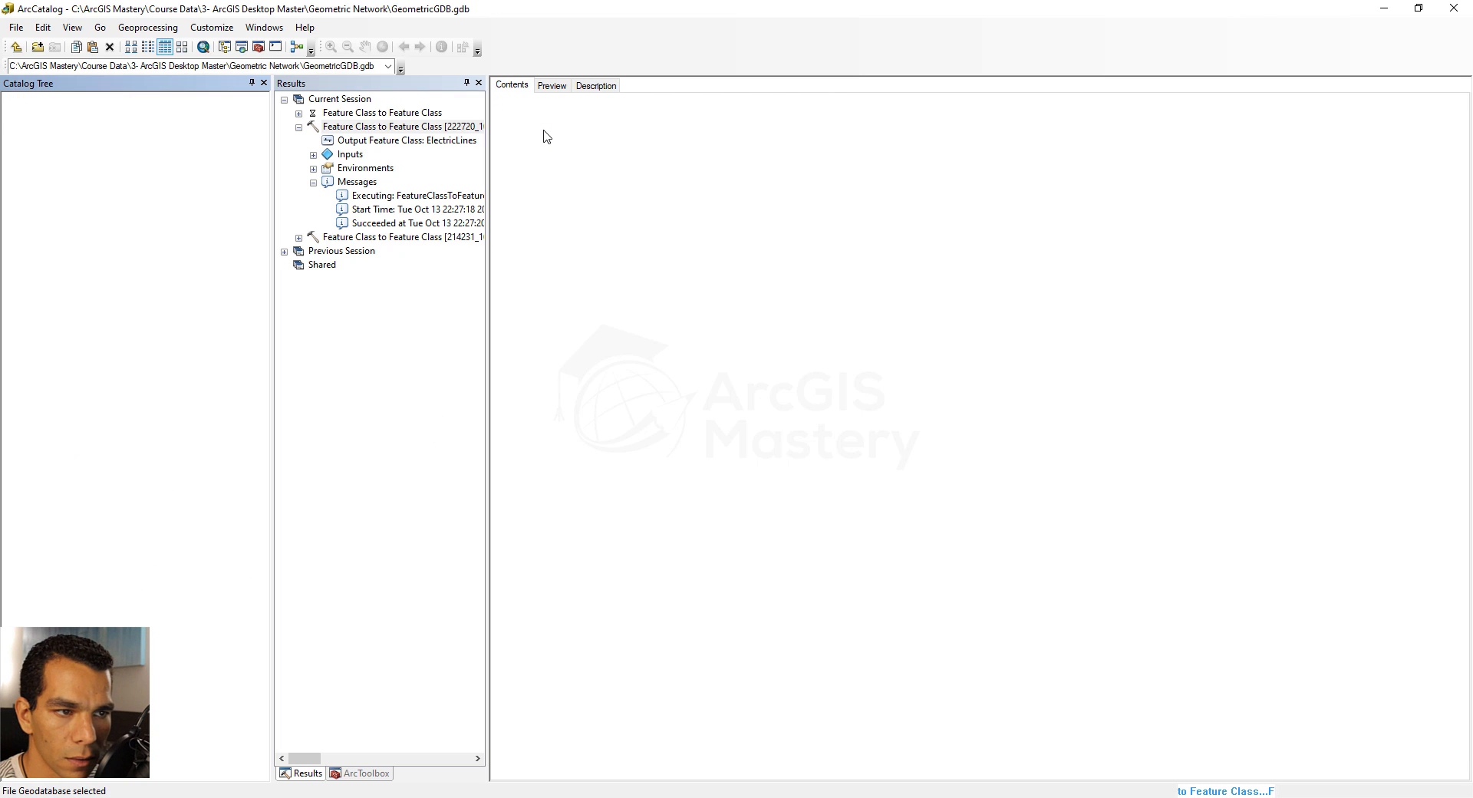
{"action": "left_click", "coordinate": [299, 127]}
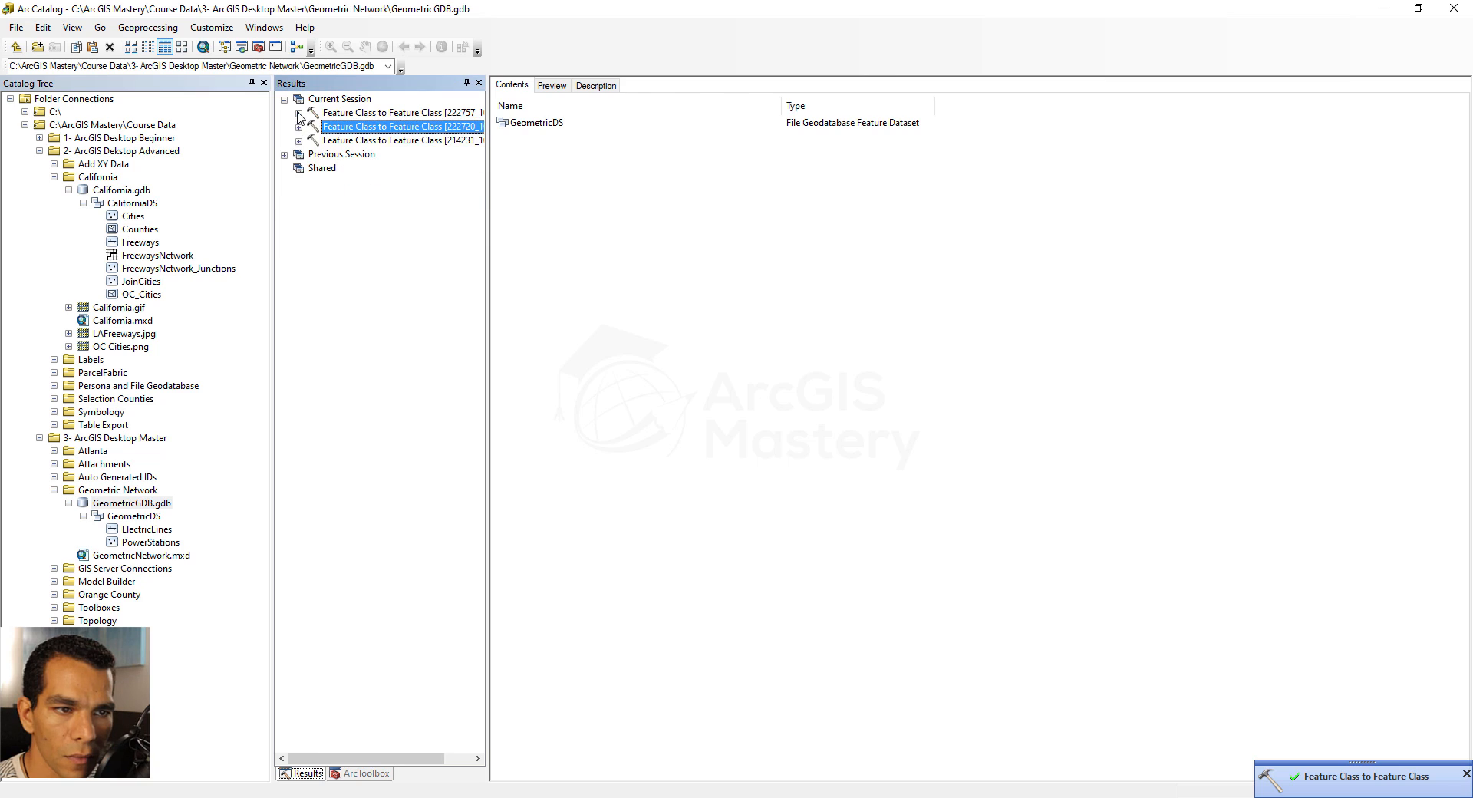
{"action": "left_click", "coordinate": [298, 113]}
{"action": "left_click", "coordinate": [313, 168]}
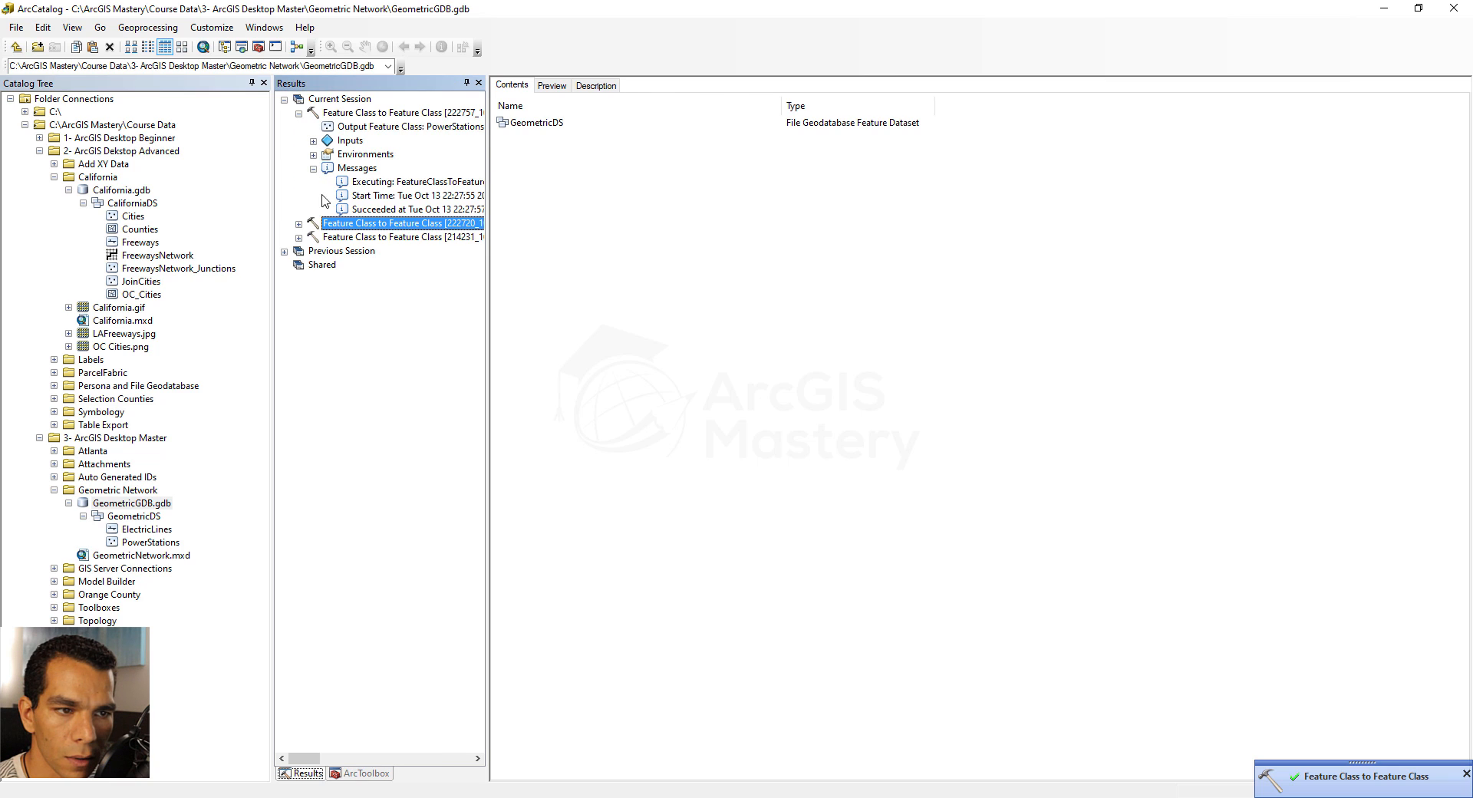
Copy PowerStations within the GeometricDS dataset, giving the pasted feature class the target name SplitStations
{"action": "double_click", "coordinate": [554, 125]}
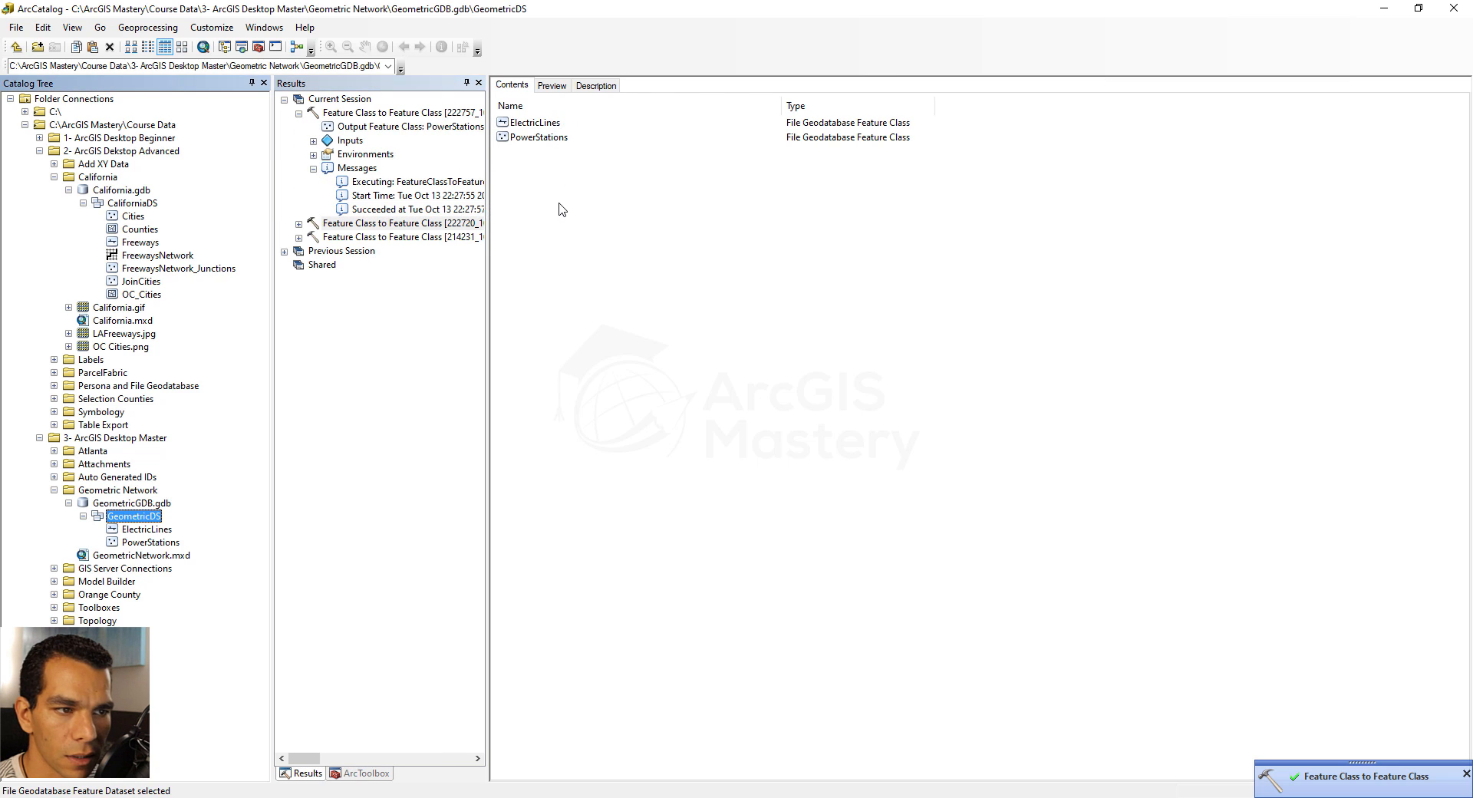
{"action": "left_click", "coordinate": [537, 137]}
{"action": "right_click", "coordinate": [529, 137]}
{"action": "left_click", "coordinate": [567, 147]}
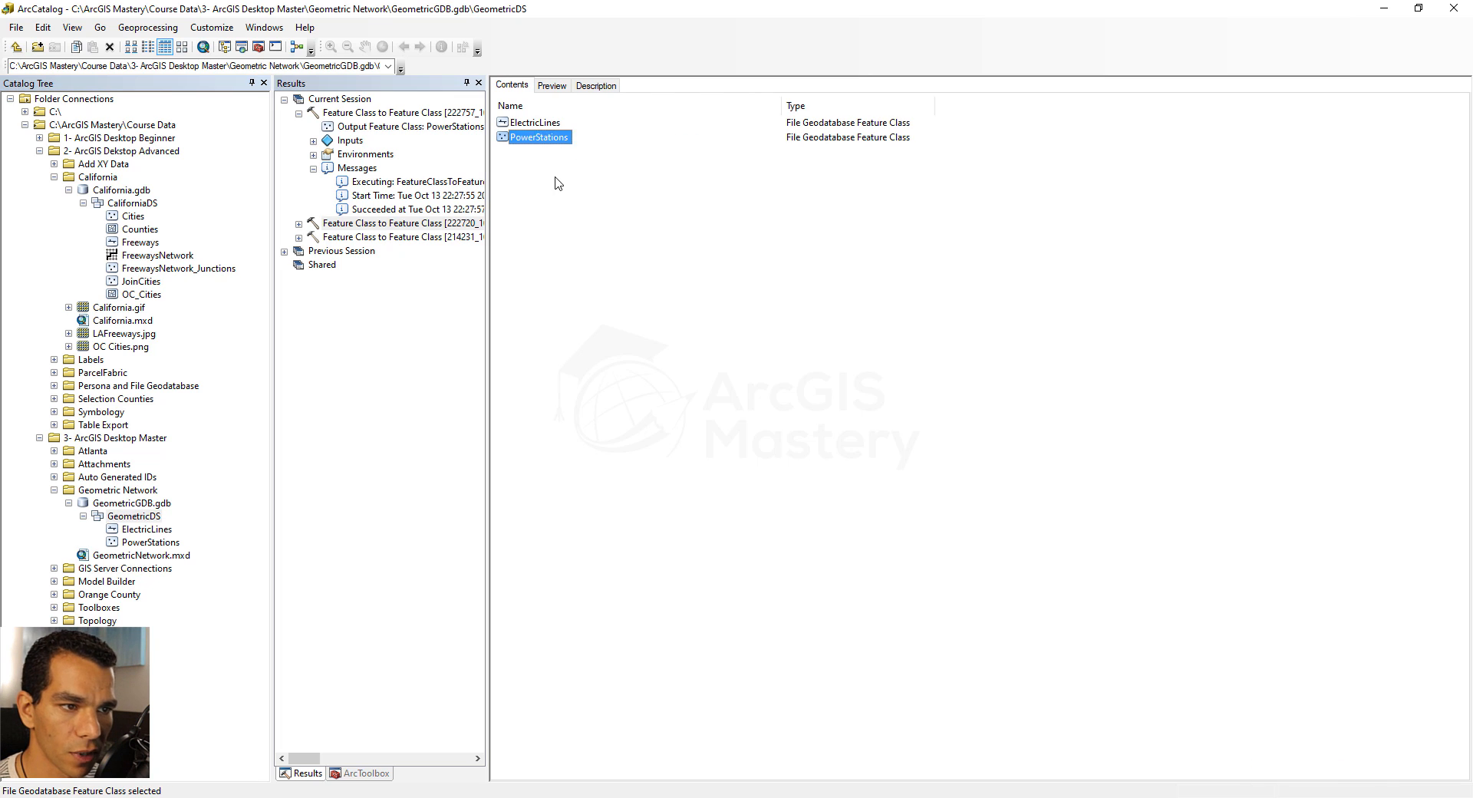
{"action": "right_click", "coordinate": [554, 179]}
{"action": "left_click", "coordinate": [581, 202]}
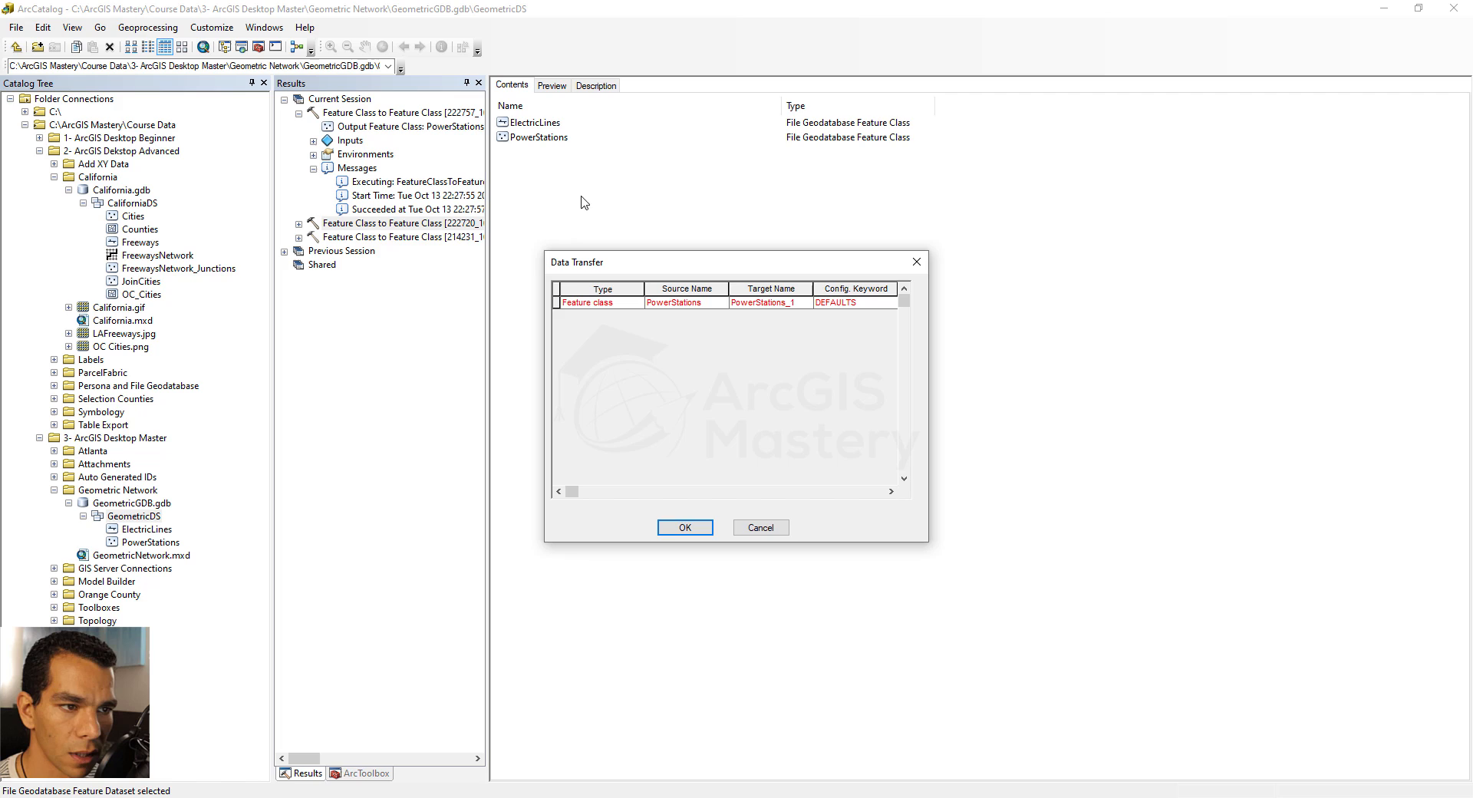
{"action": "double_click", "coordinate": [772, 303]}
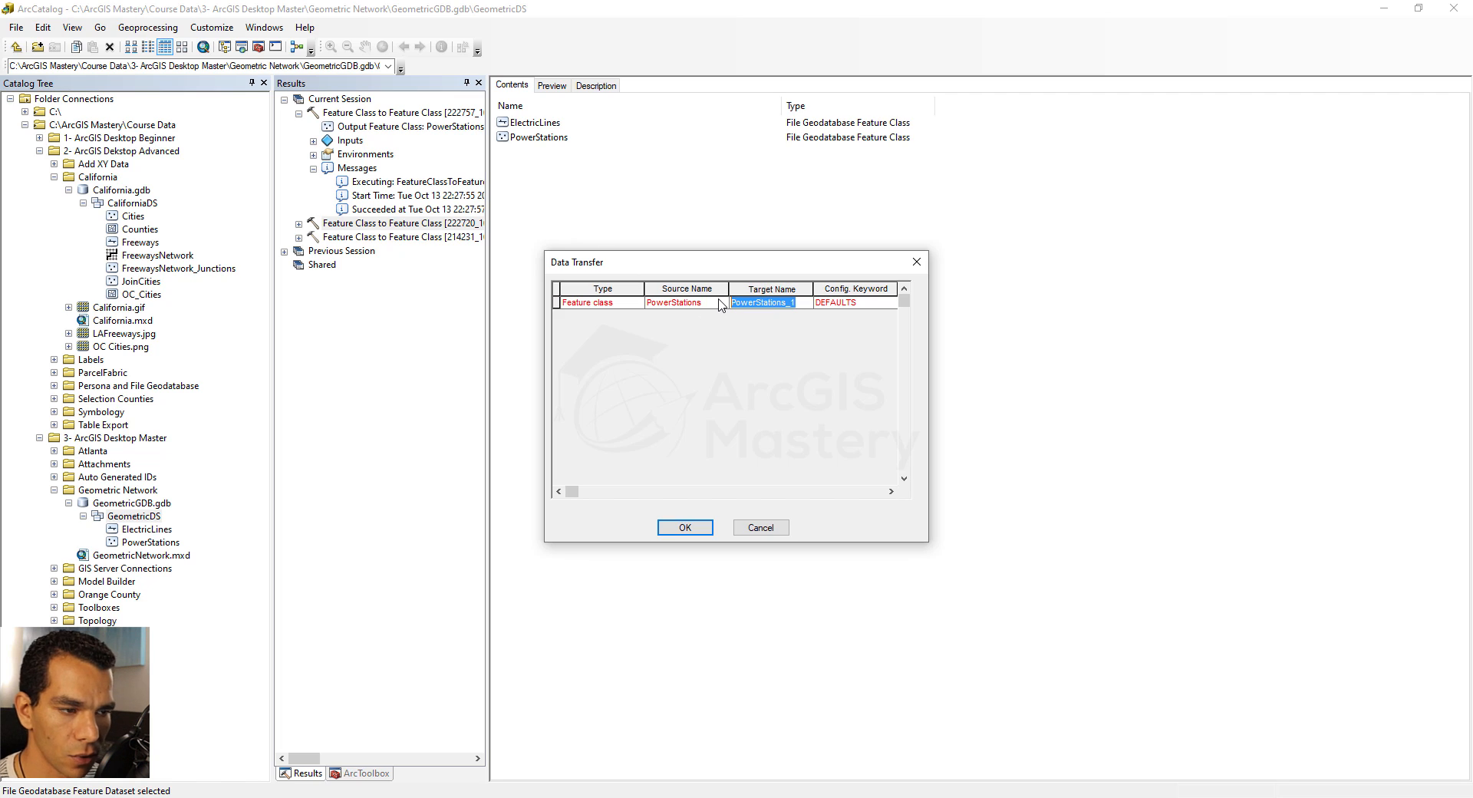
{"action": "type", "text": "Split"}
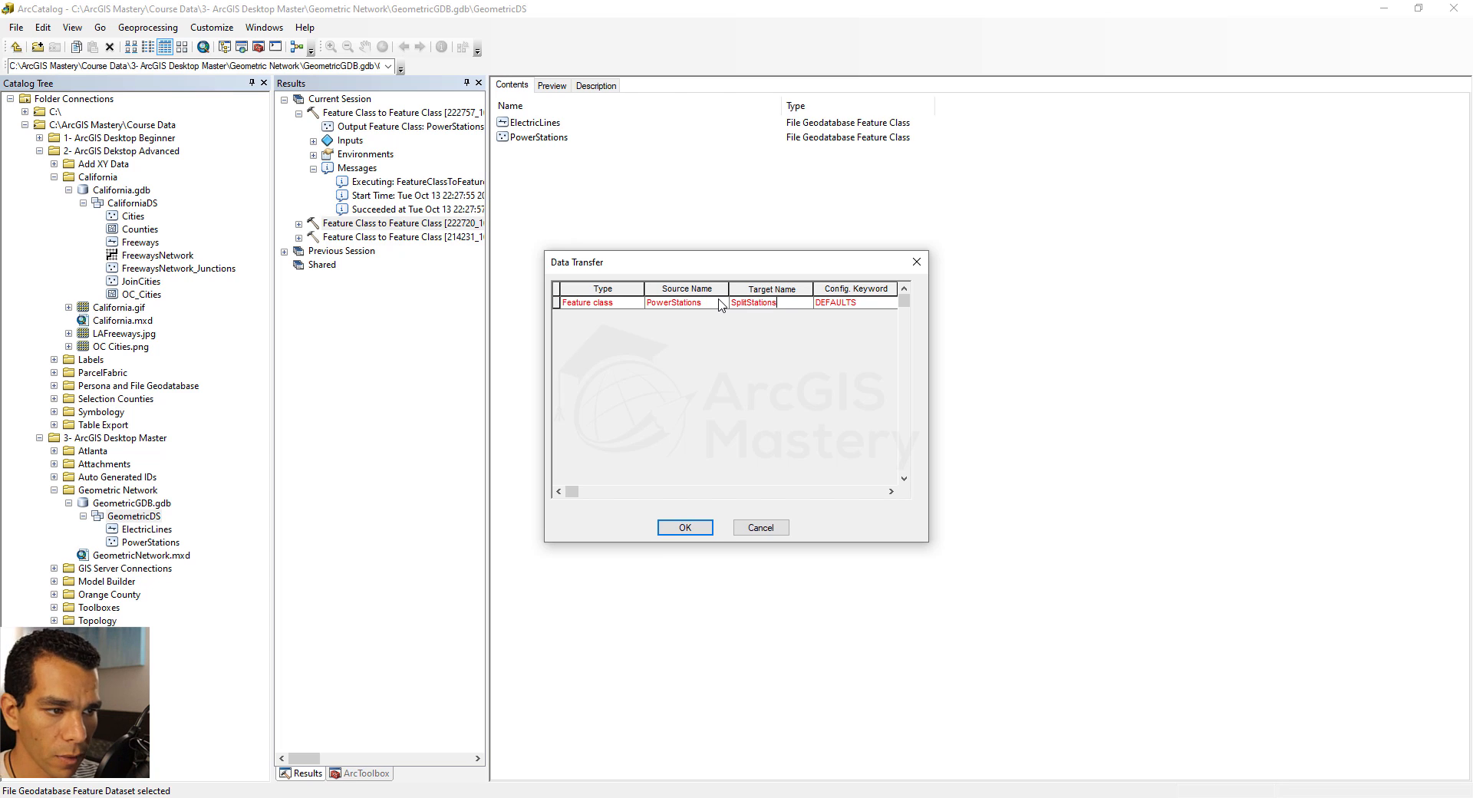
{"action": "key", "text": "Tab"}
{"action": "left_click", "coordinate": [679, 527]}
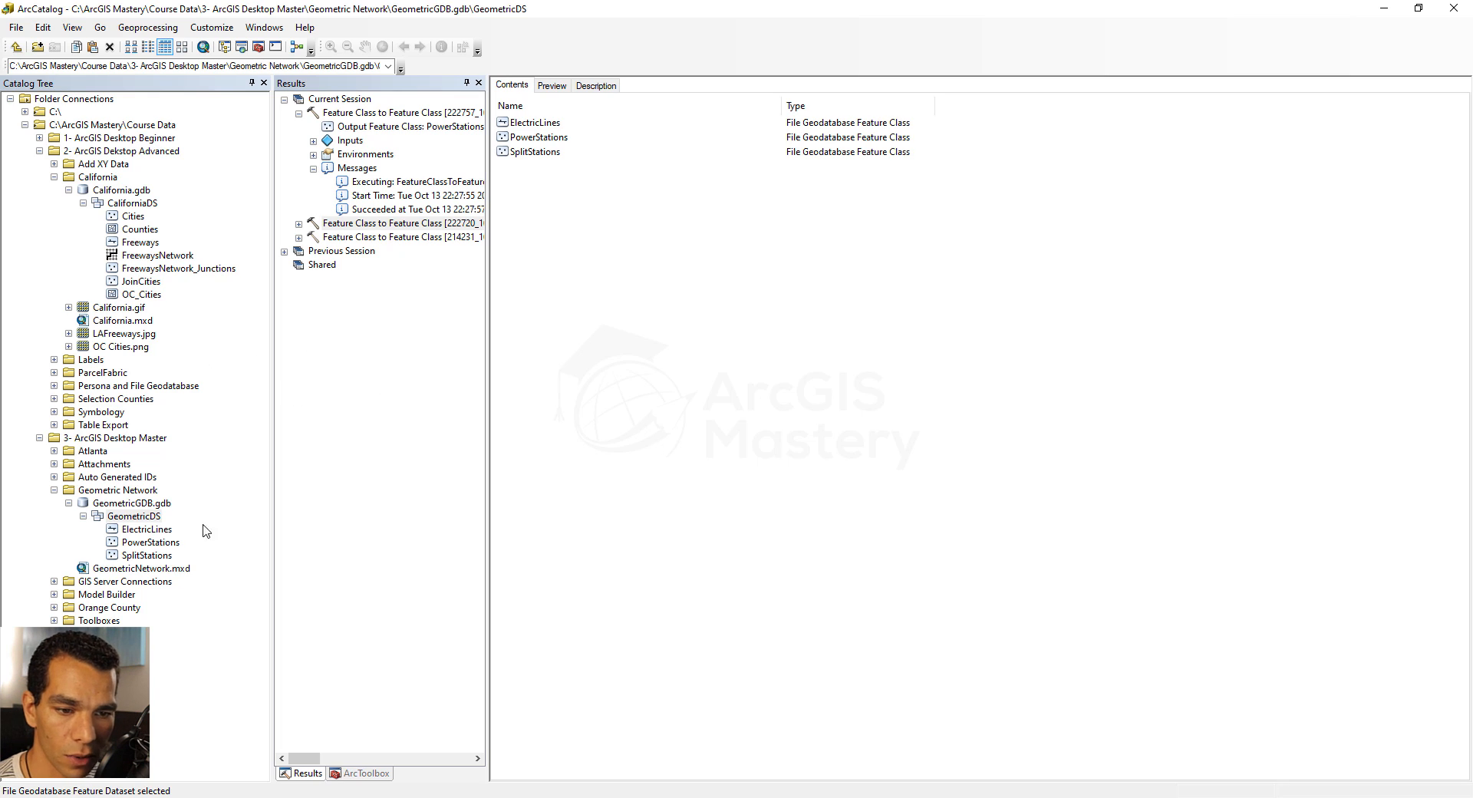
Open GeometricNetwork.mxd in ArcMap and add ElectricLines, PowerStations and SplitStations from GeometricDS to the map
{"action": "double_click", "coordinate": [143, 569]}
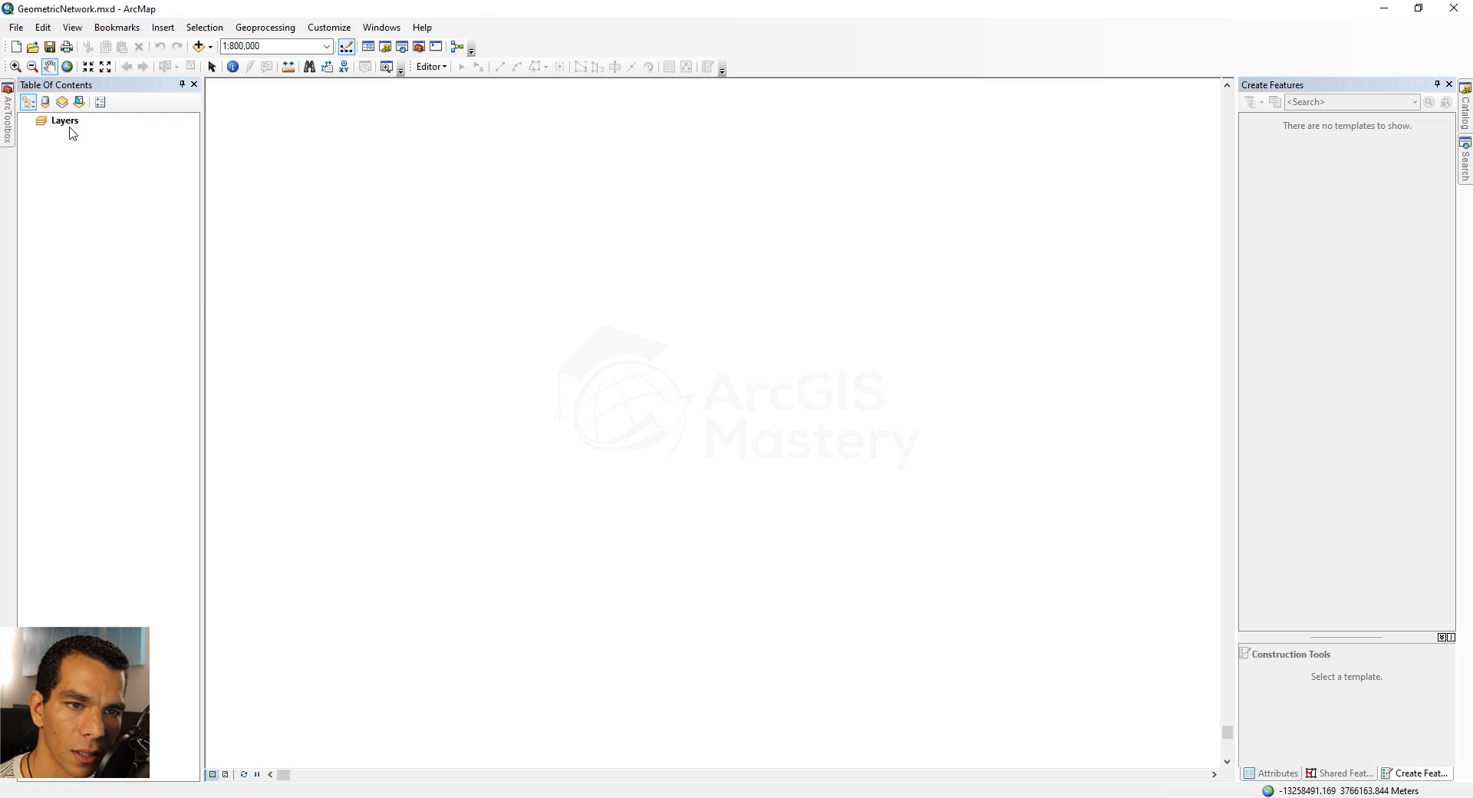
{"action": "right_click", "coordinate": [67, 124]}
{"action": "left_click", "coordinate": [107, 135]}
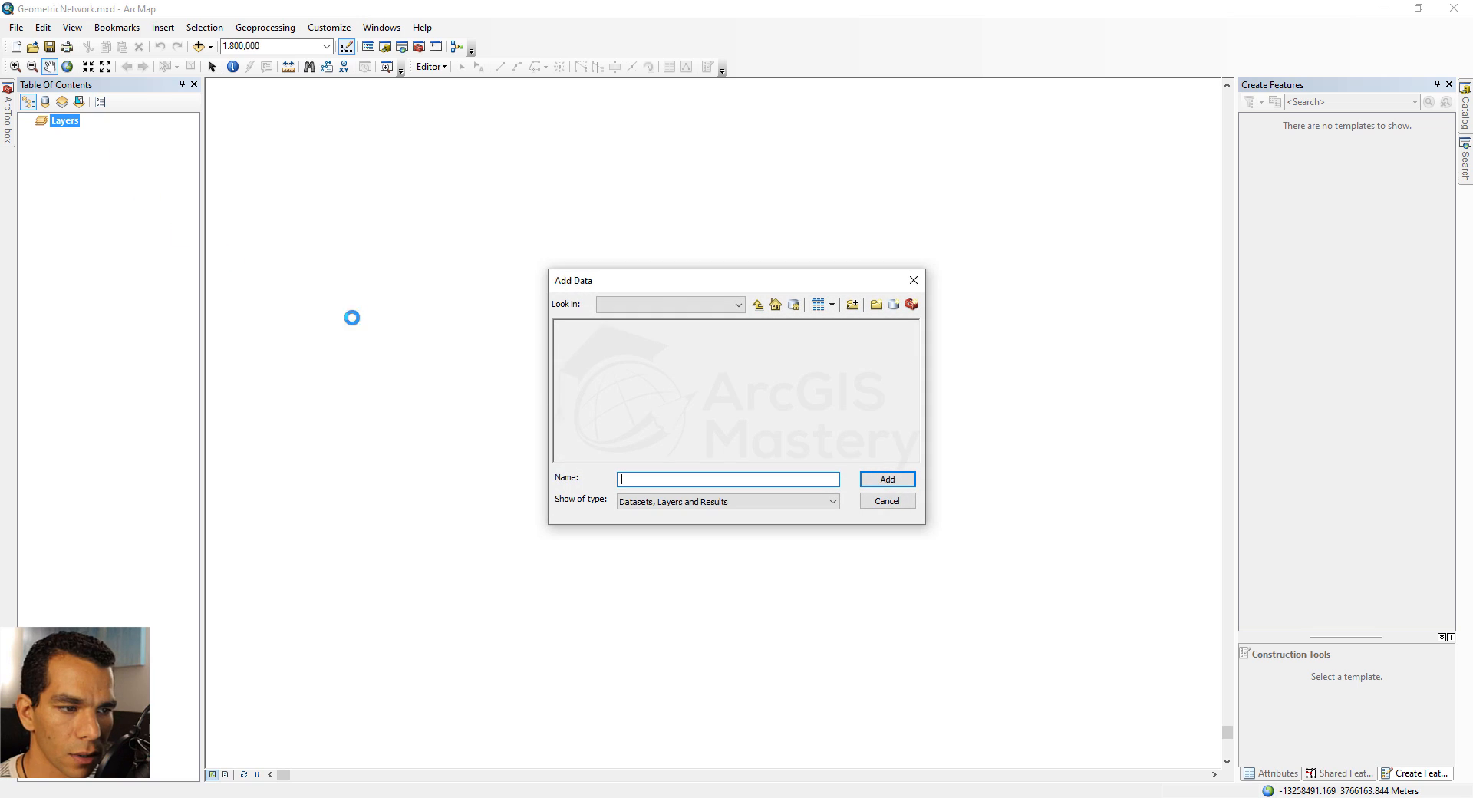
{"action": "double_click", "coordinate": [602, 326]}
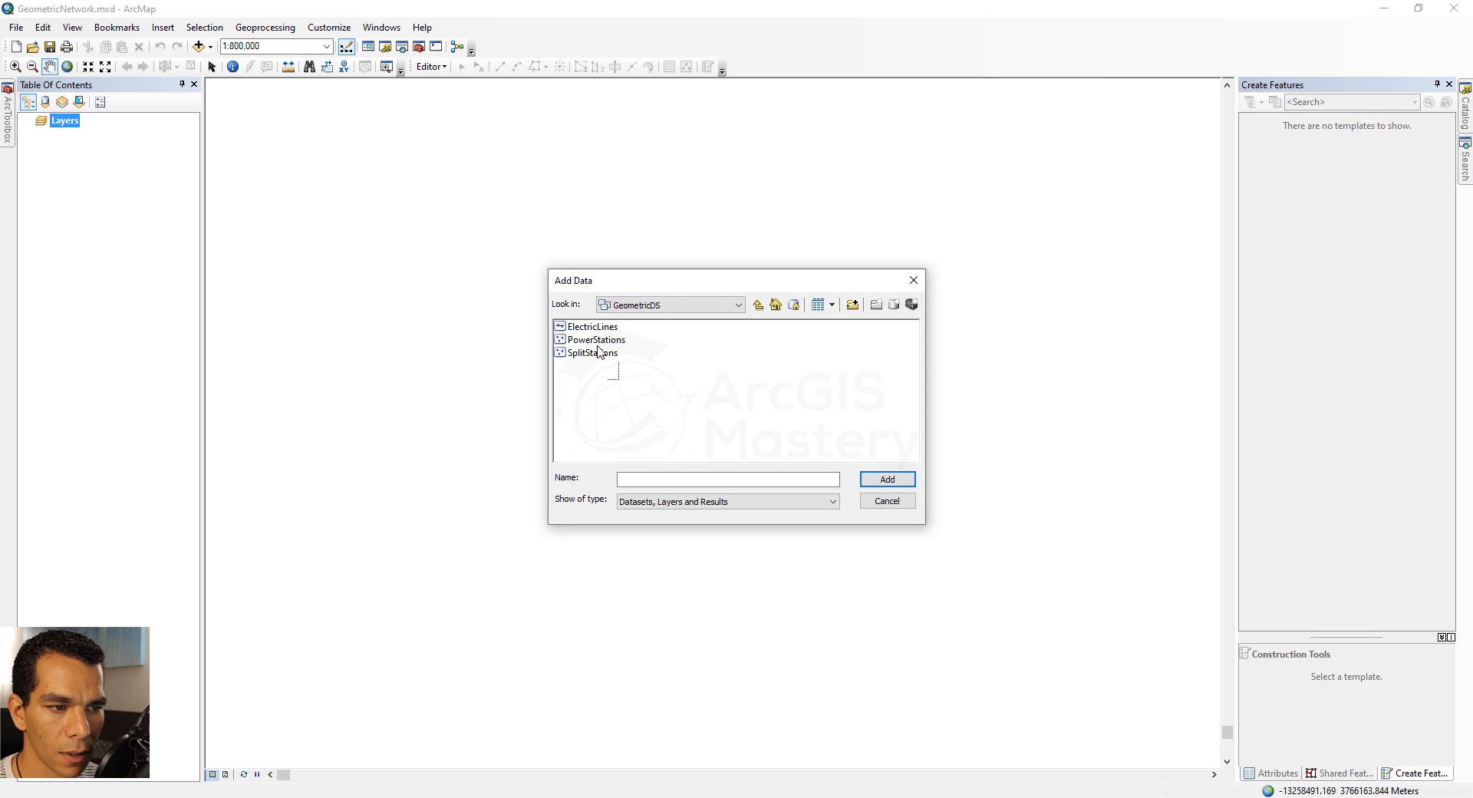
{"action": "left_click_drag", "start_coordinate": [599, 351], "coordinate": [587, 323]}
{"action": "left_click", "coordinate": [882, 480]}
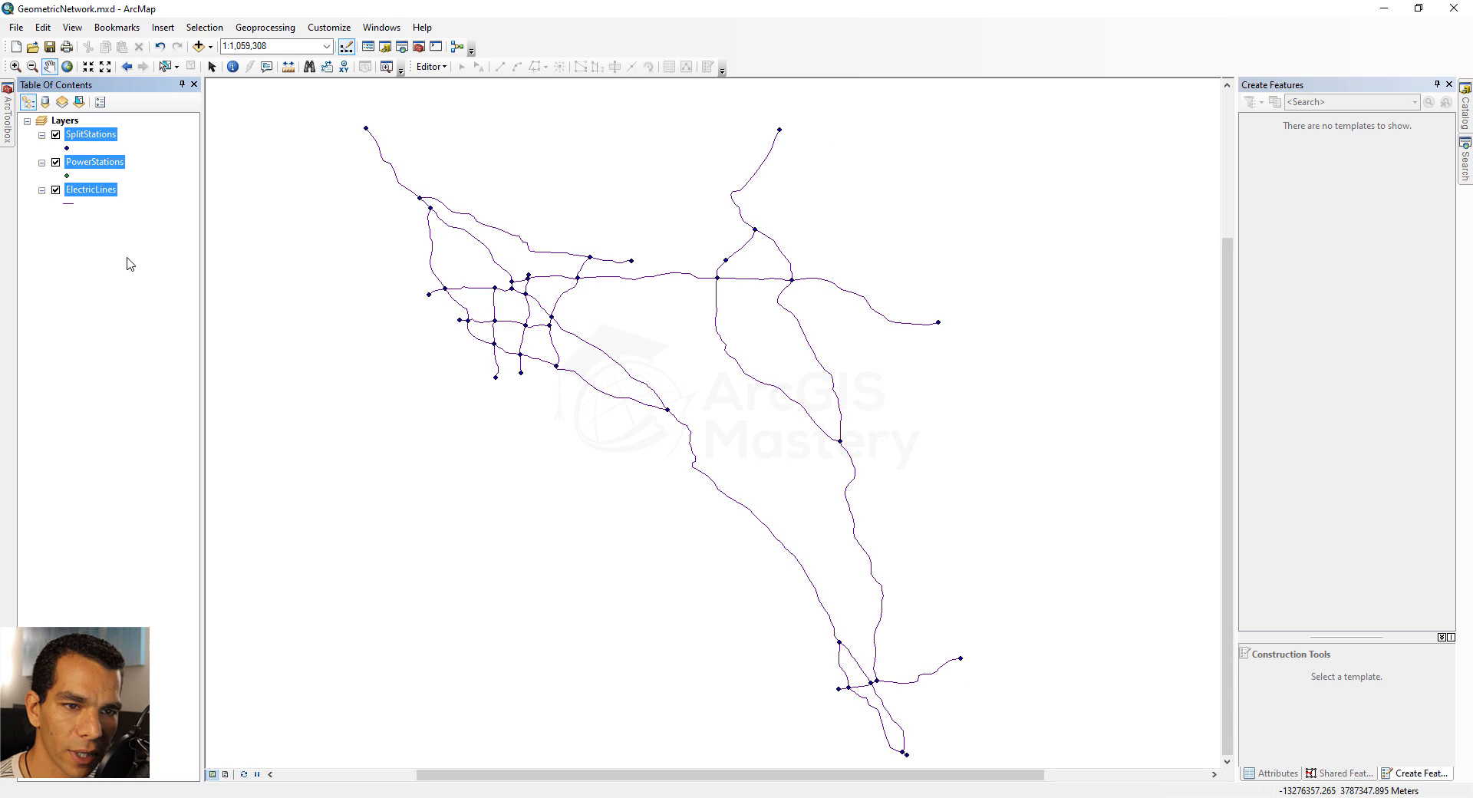
Toggle the visibility of the two station layers, leaving SplitStations shown and PowerStations hidden
{"action": "left_click", "coordinate": [93, 138]}
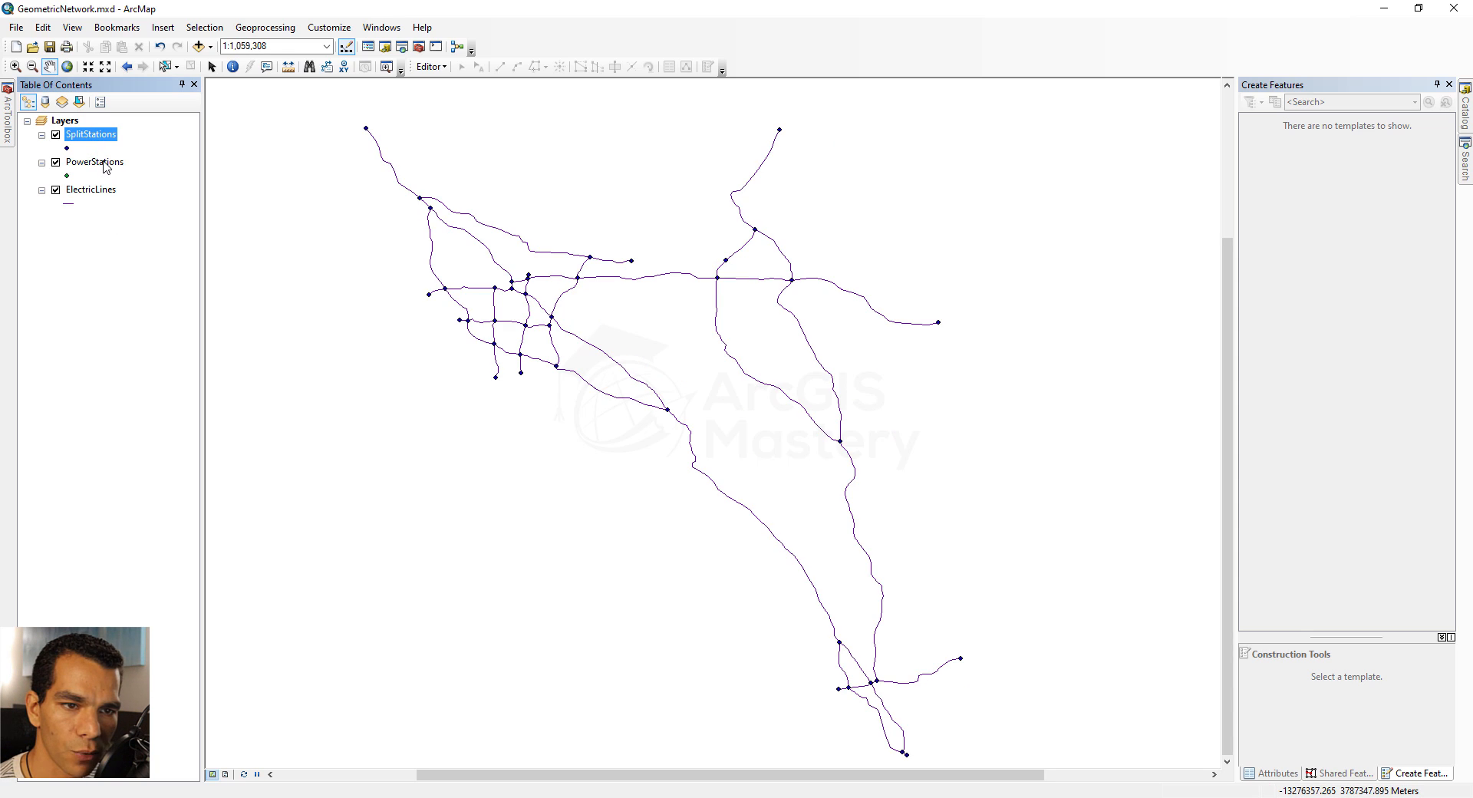
{"action": "left_click", "coordinate": [106, 166]}
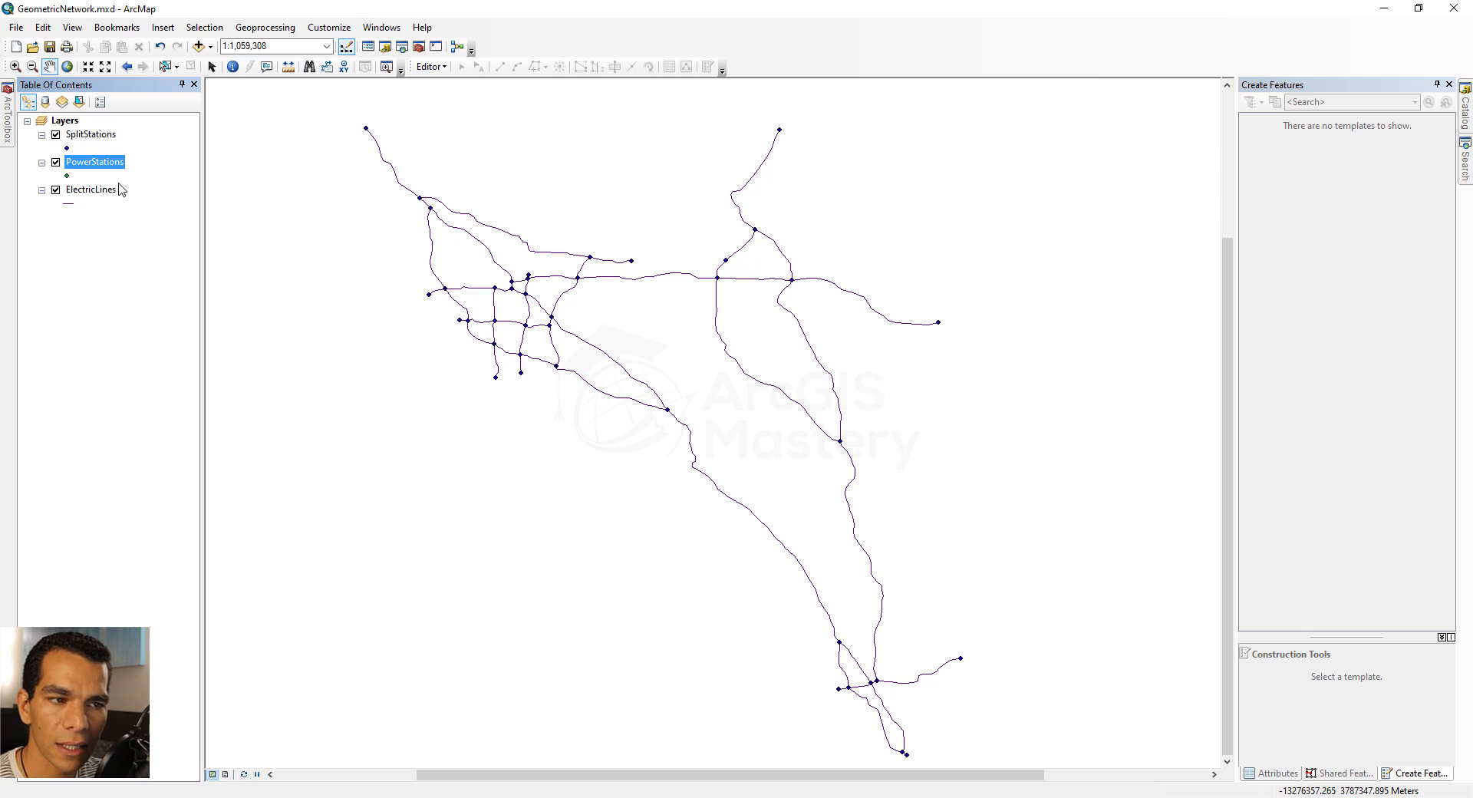
{"action": "left_click", "coordinate": [56, 162]}
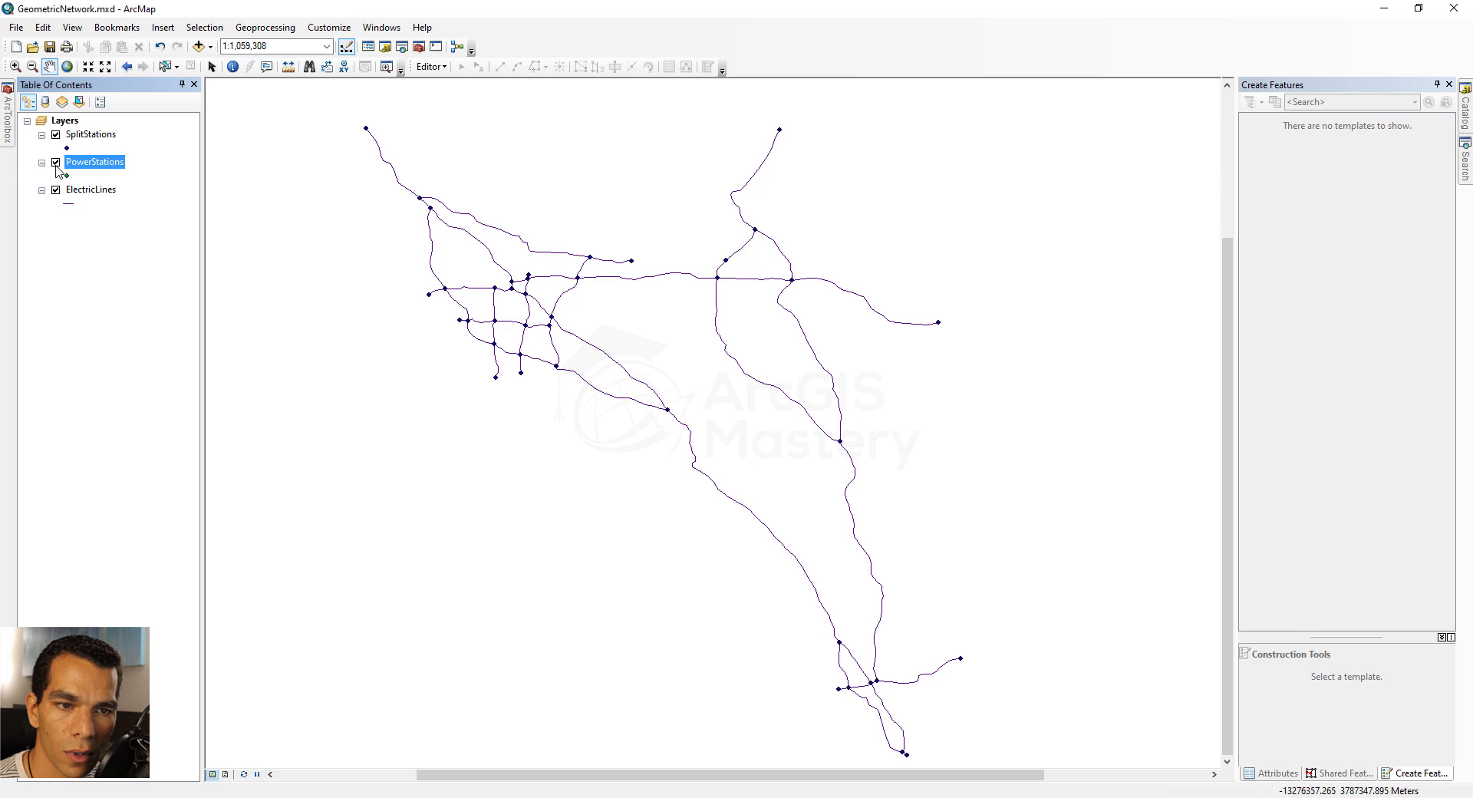
{"action": "left_click", "coordinate": [56, 135]}
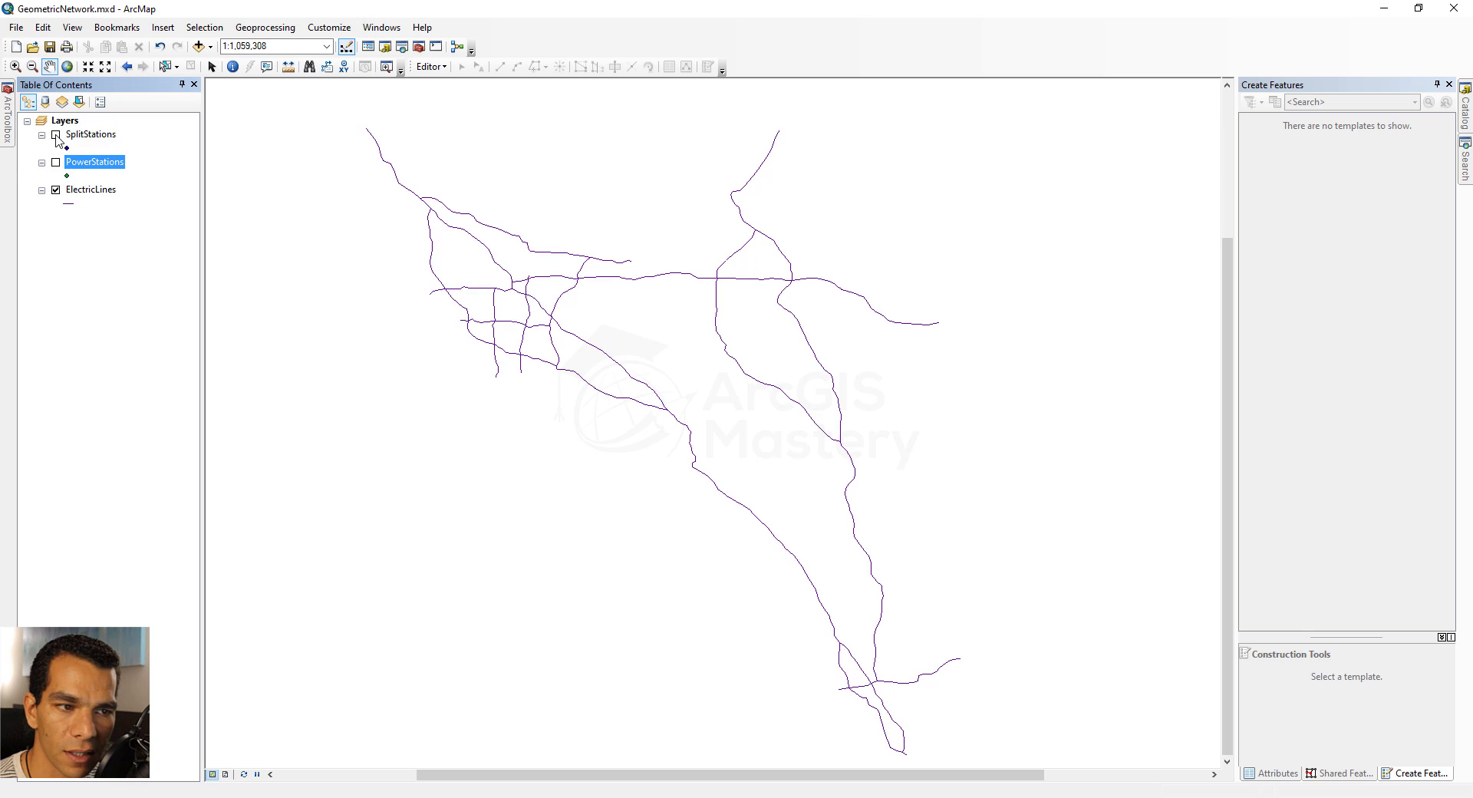
{"action": "left_click", "coordinate": [56, 134]}
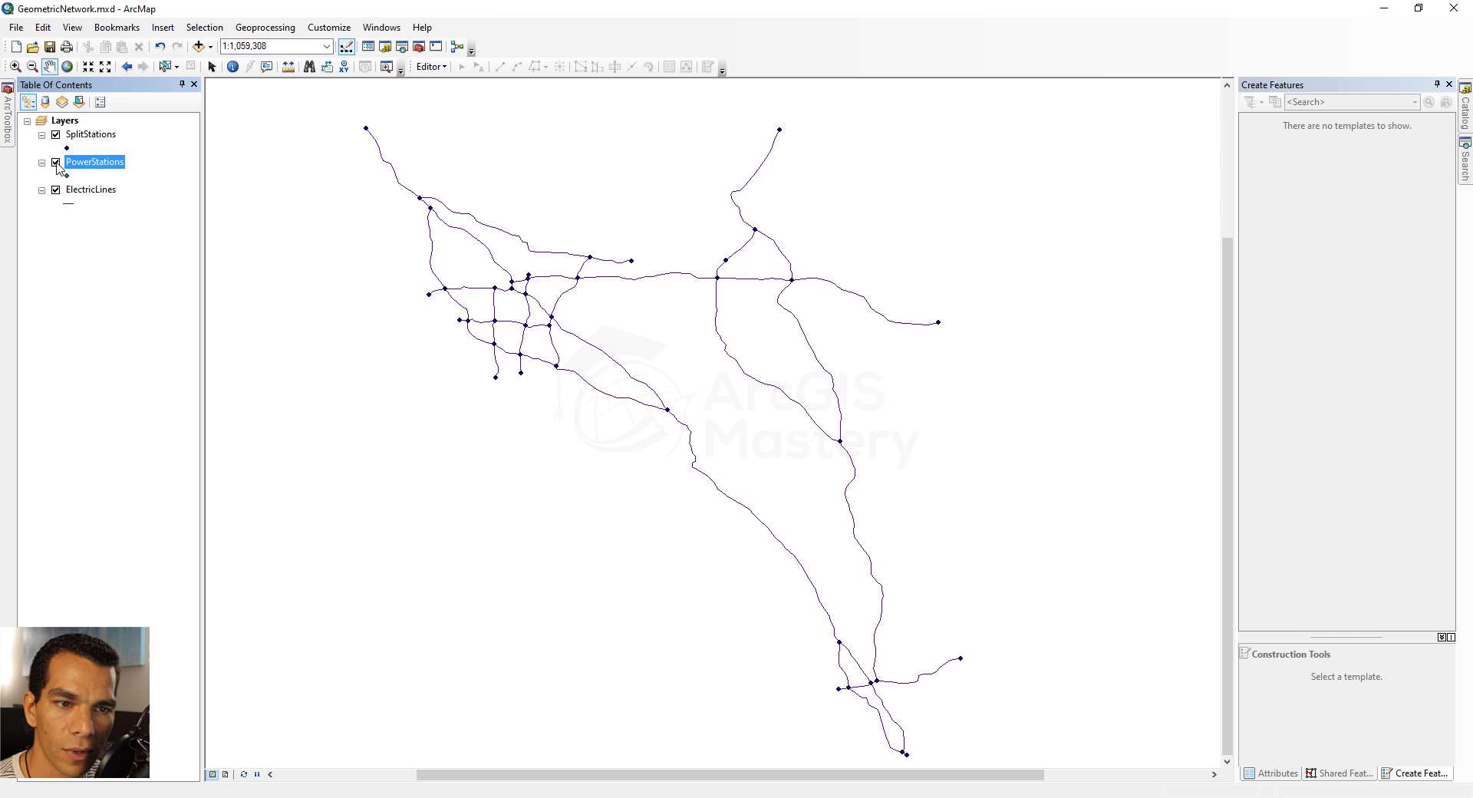
{"action": "left_click", "coordinate": [56, 162]}
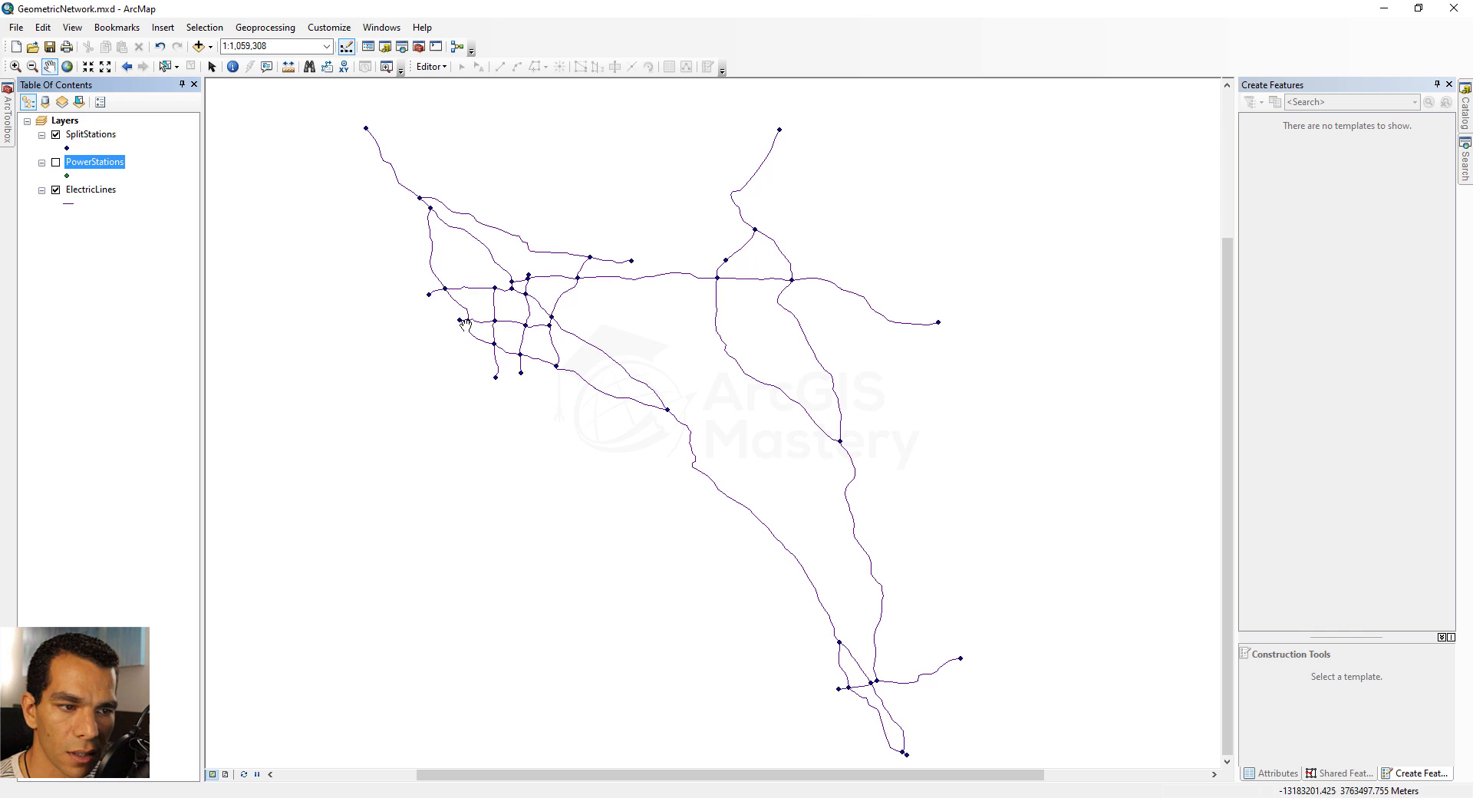
Start an edit session with the SplitStations template chosen, and make the ElectricLines layer not selectable
{"action": "left_click", "coordinate": [430, 66]}
{"action": "left_click", "coordinate": [457, 82]}
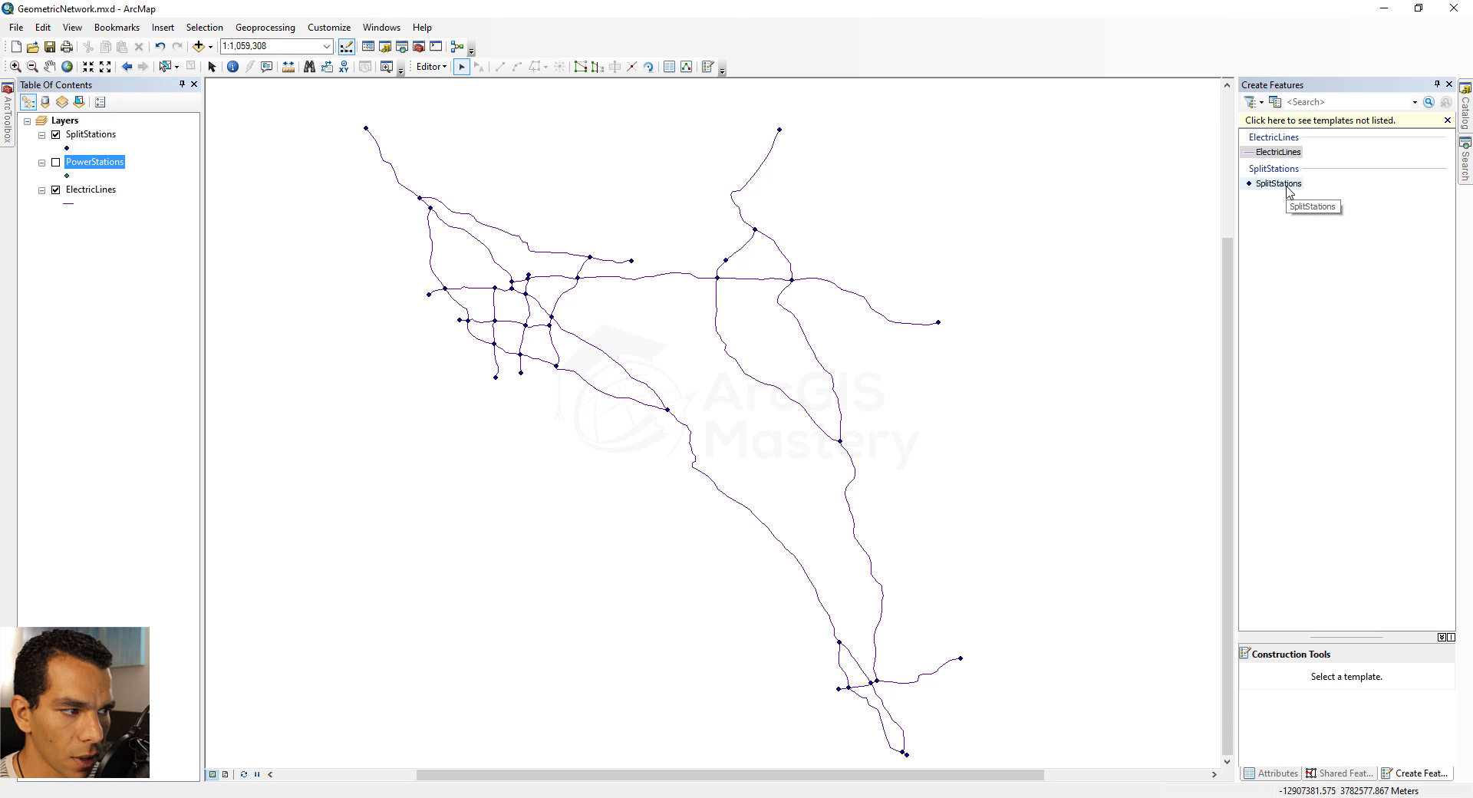
{"action": "left_click", "coordinate": [1283, 184]}
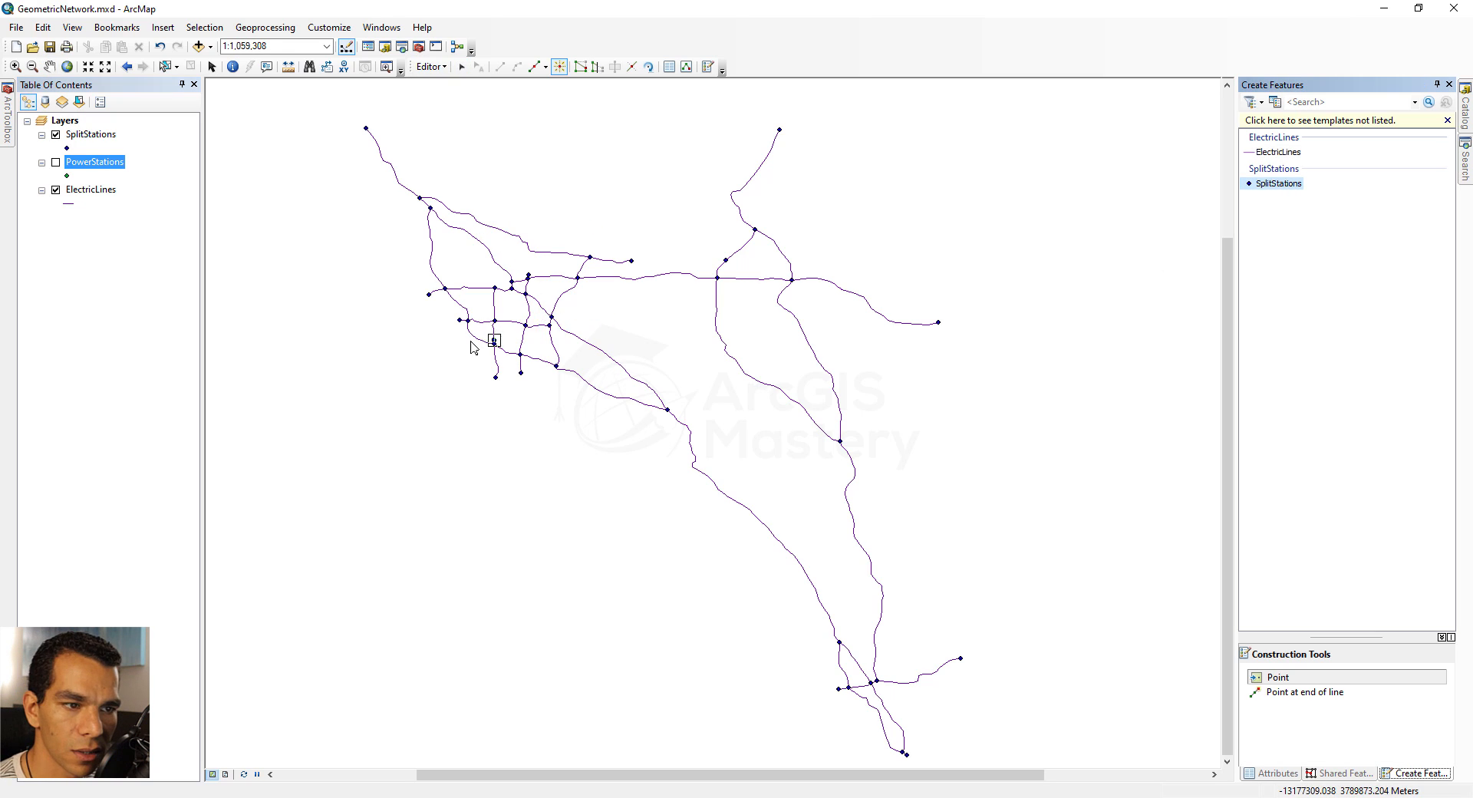
{"action": "left_click", "coordinate": [461, 66]}
{"action": "left_click", "coordinate": [79, 102]}
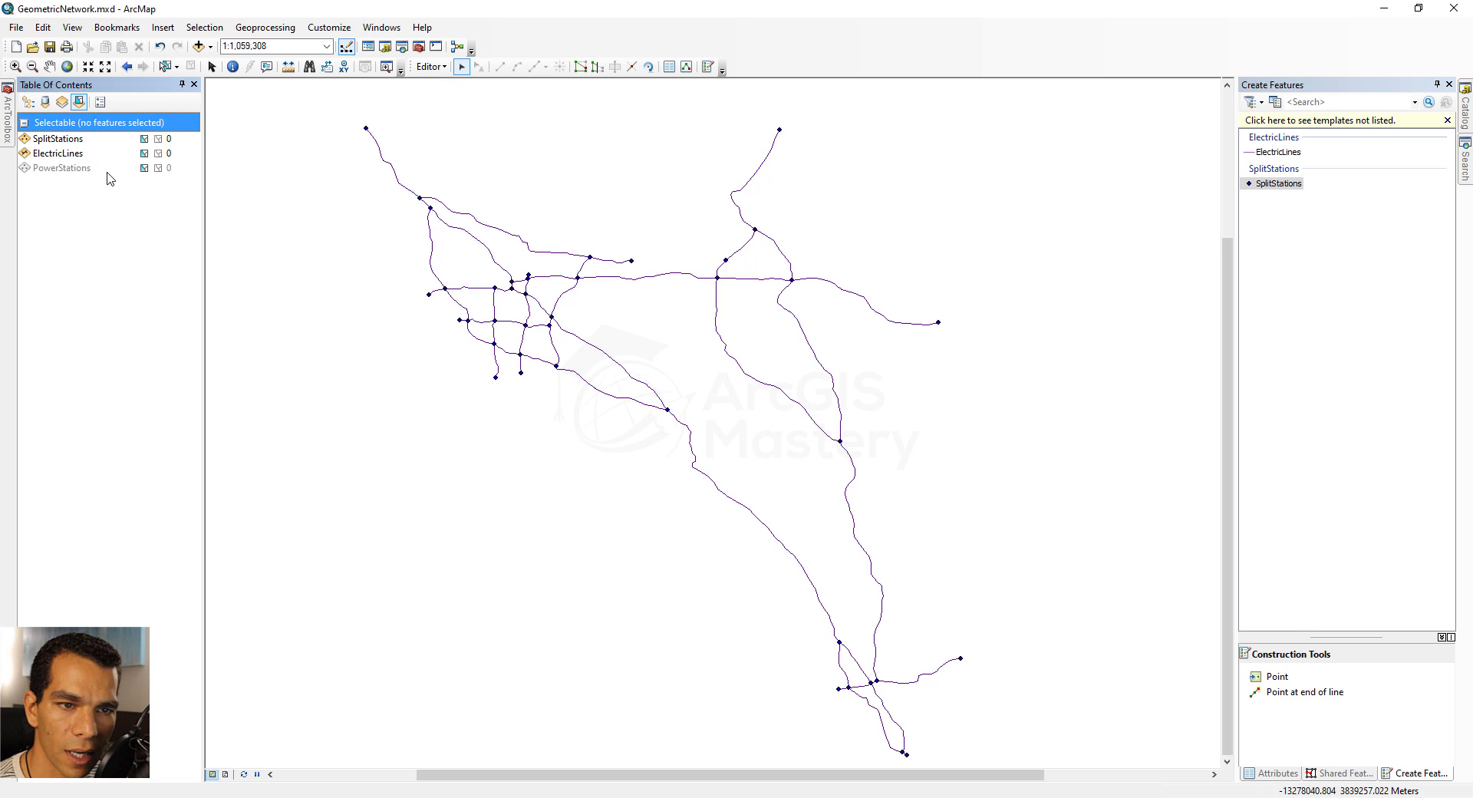
{"action": "left_click", "coordinate": [144, 154]}
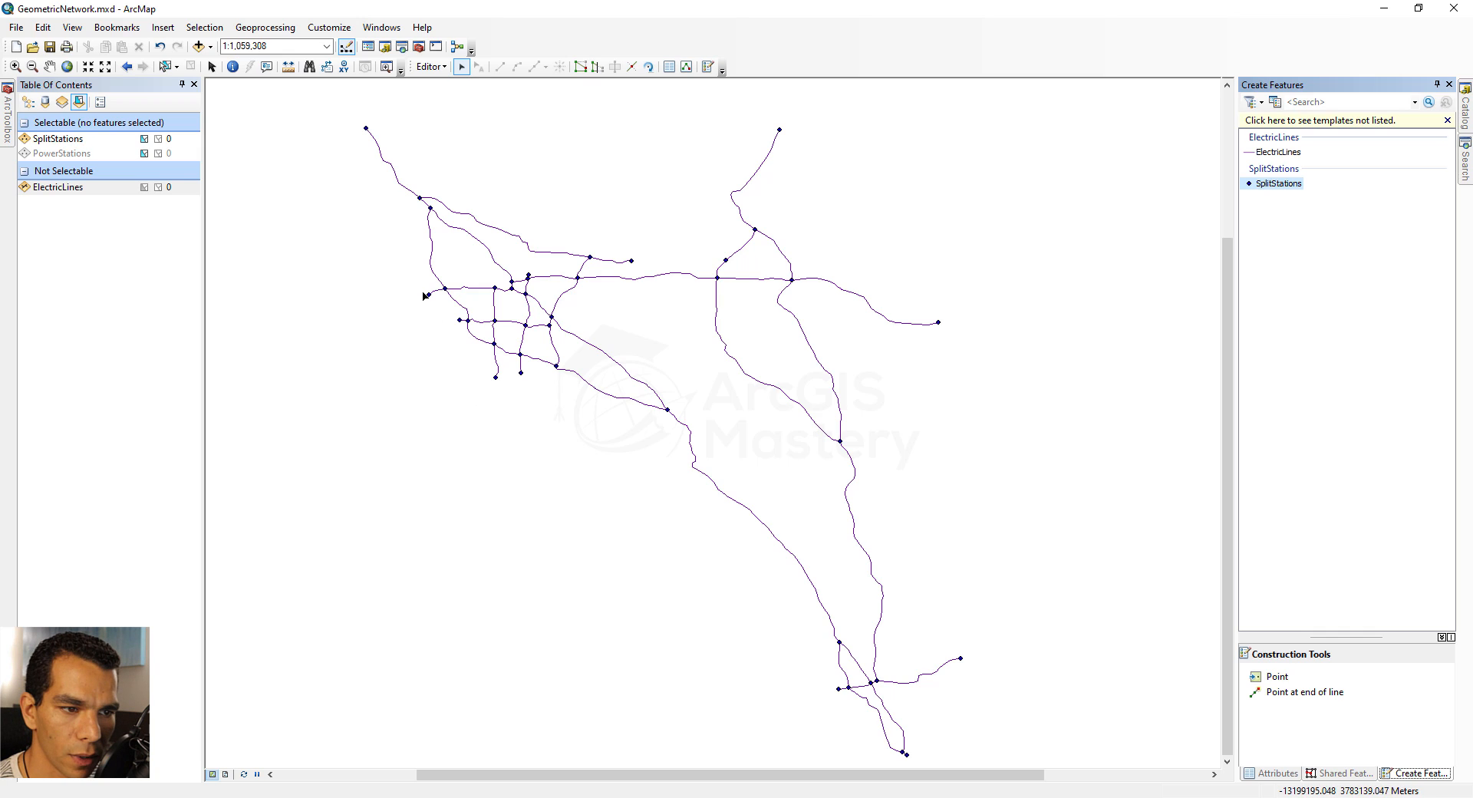
Delete the SplitStations points at the grid's western line end, the central junction of the long diagonal lines, and the short northern branch's east end
{"action": "left_click_drag", "start_coordinate": [433, 307], "coordinate": [434, 308]}
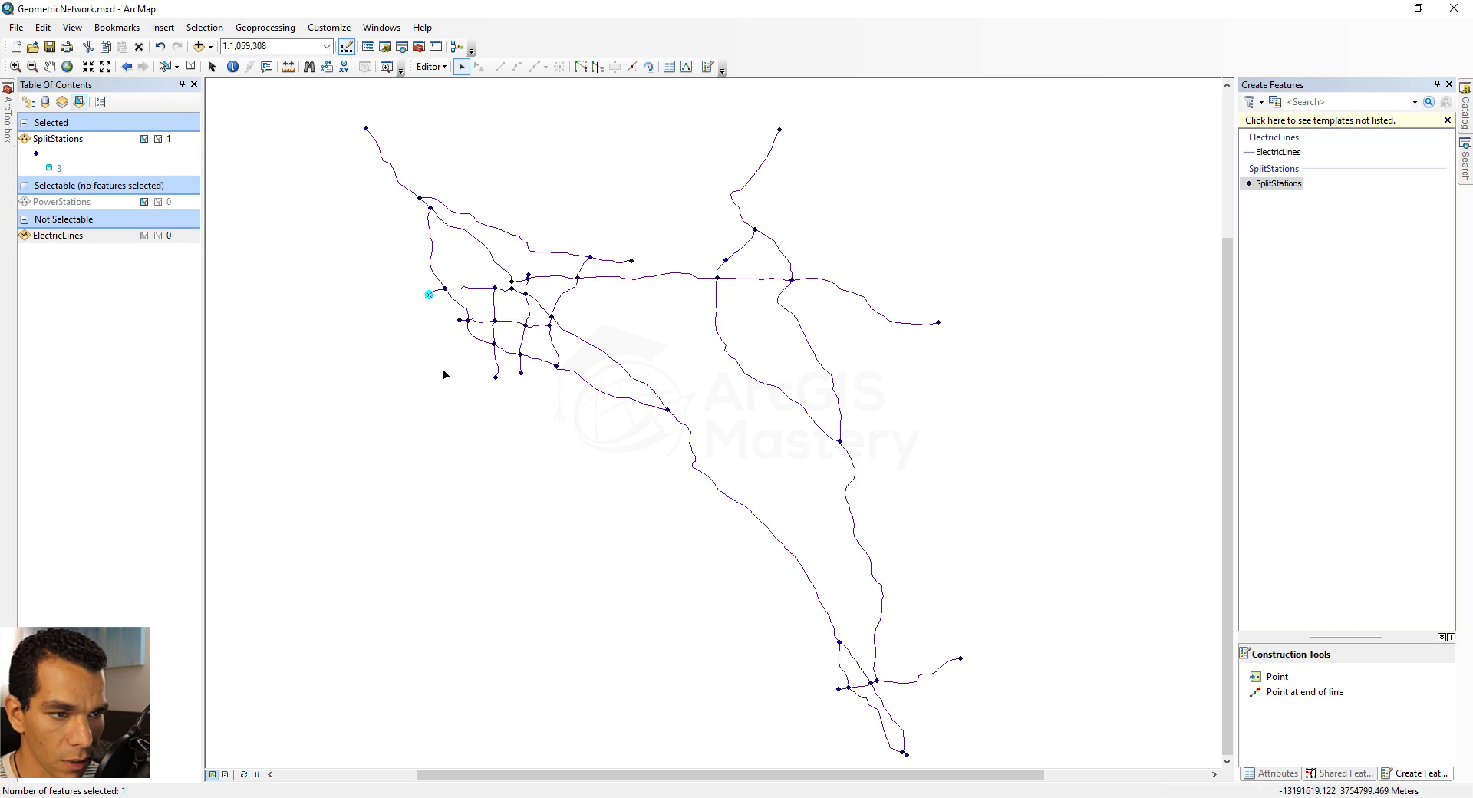
{"action": "key", "text": "Delete"}
{"action": "left_click", "coordinate": [668, 410]}
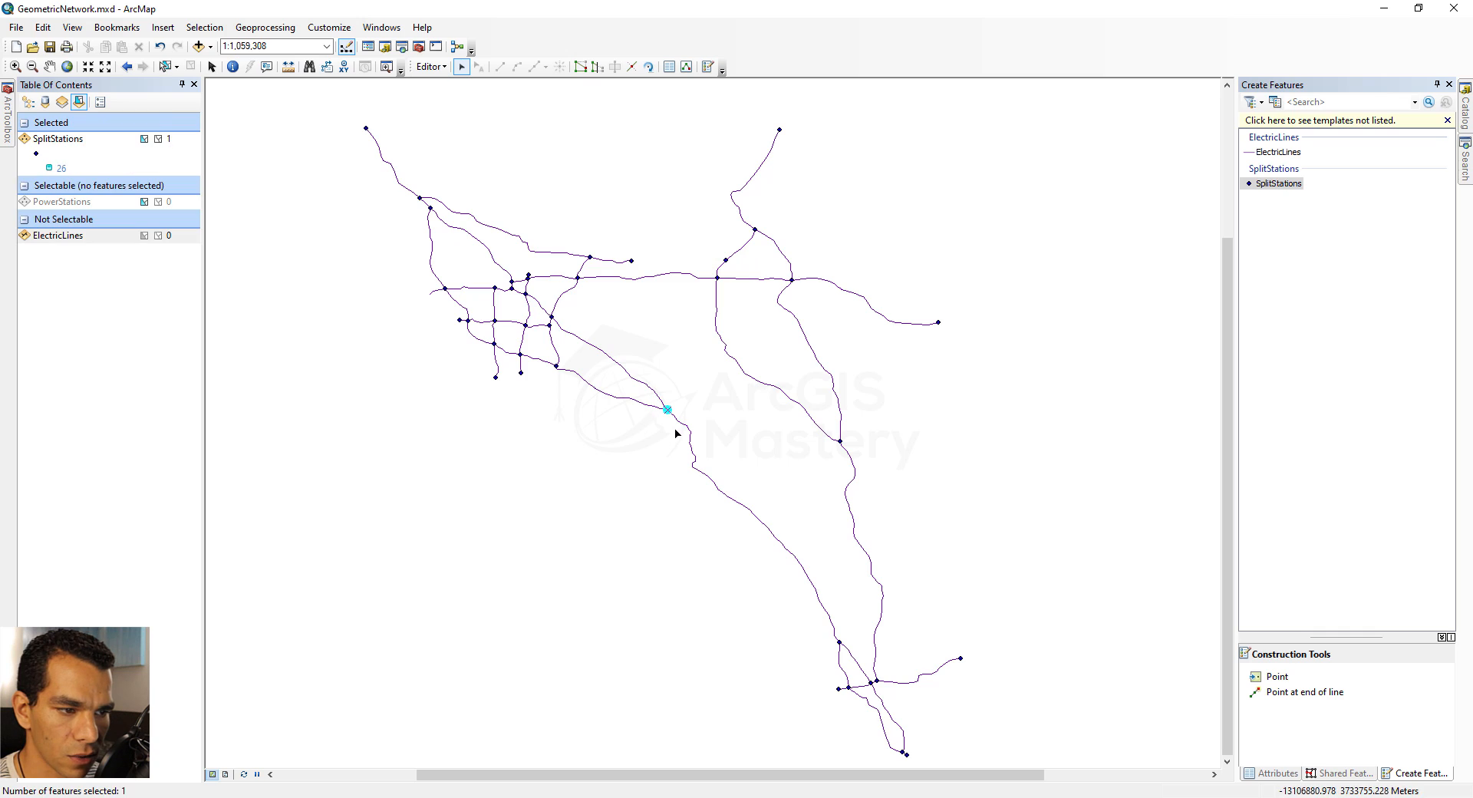
{"action": "left_click", "coordinate": [679, 438]}
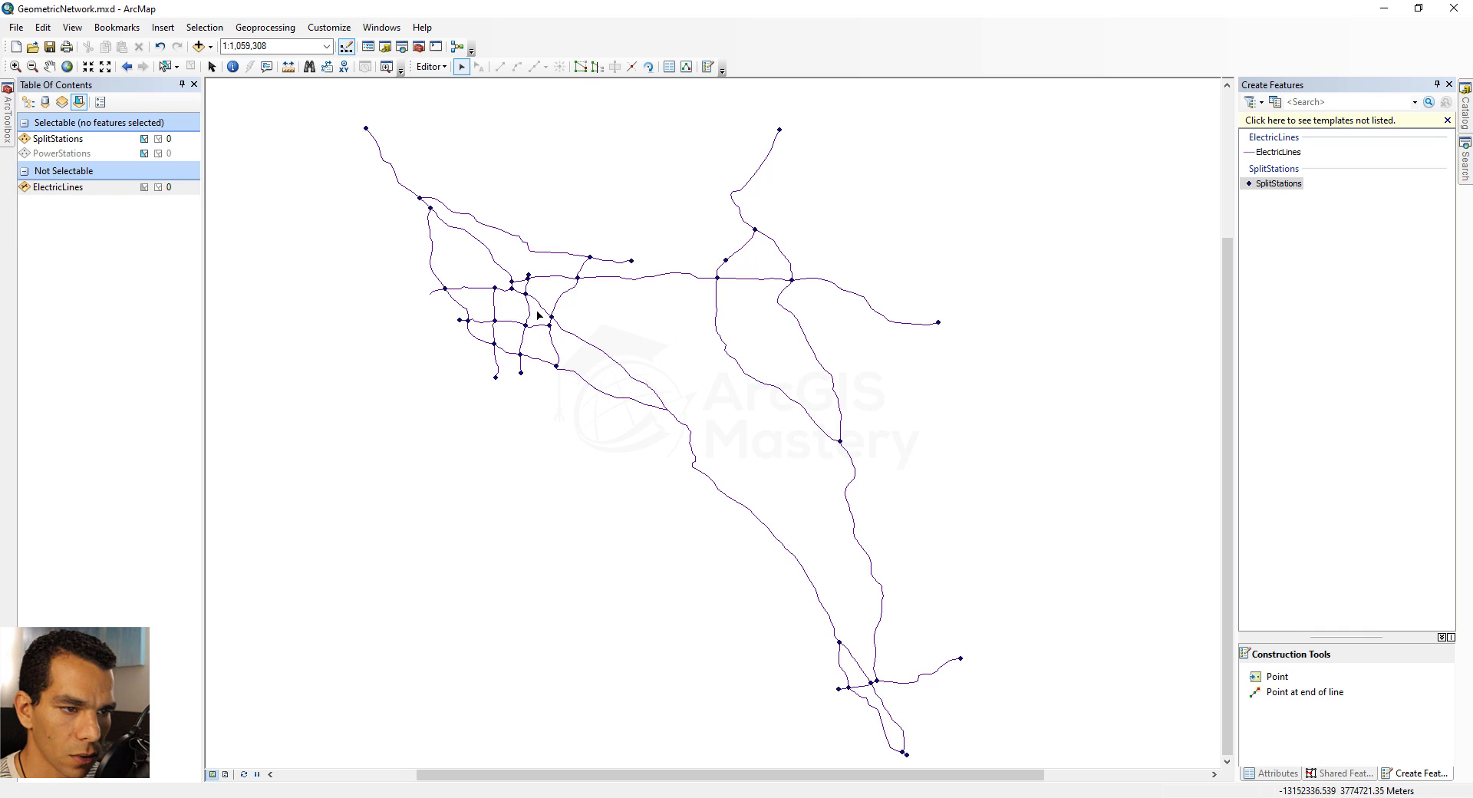
{"action": "left_click_drag", "start_coordinate": [623, 250], "coordinate": [641, 272]}
{"action": "key", "text": "Delete"}
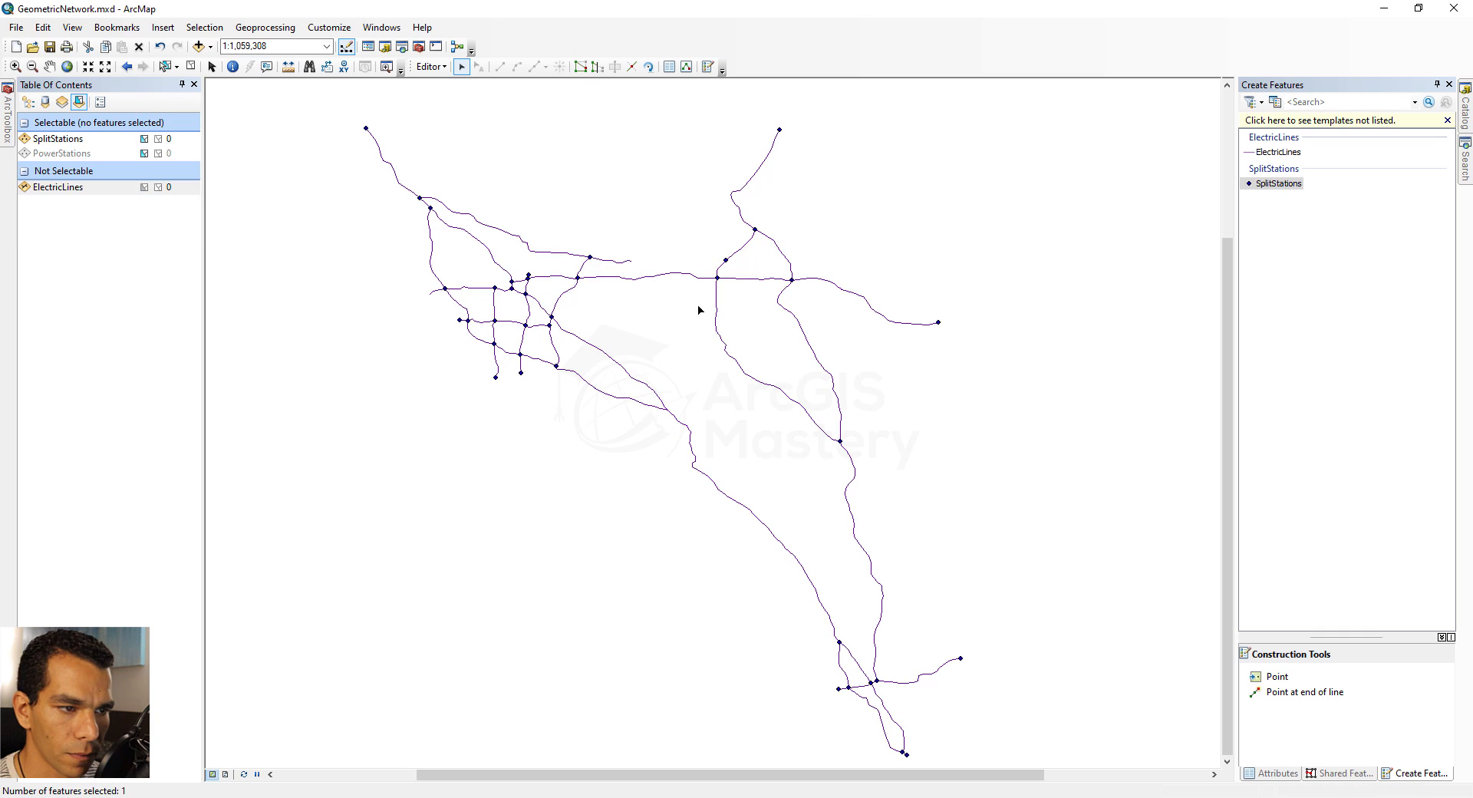
Delete the SplitStations points at the far-east line end, the southeastern branch end and the northeastern line's upper end
{"action": "left_click_drag", "start_coordinate": [928, 307], "coordinate": [955, 335]}
{"action": "key", "text": "Delete"}
{"action": "left_click_drag", "start_coordinate": [951, 647], "coordinate": [976, 682]}
{"action": "key", "text": "Delete"}
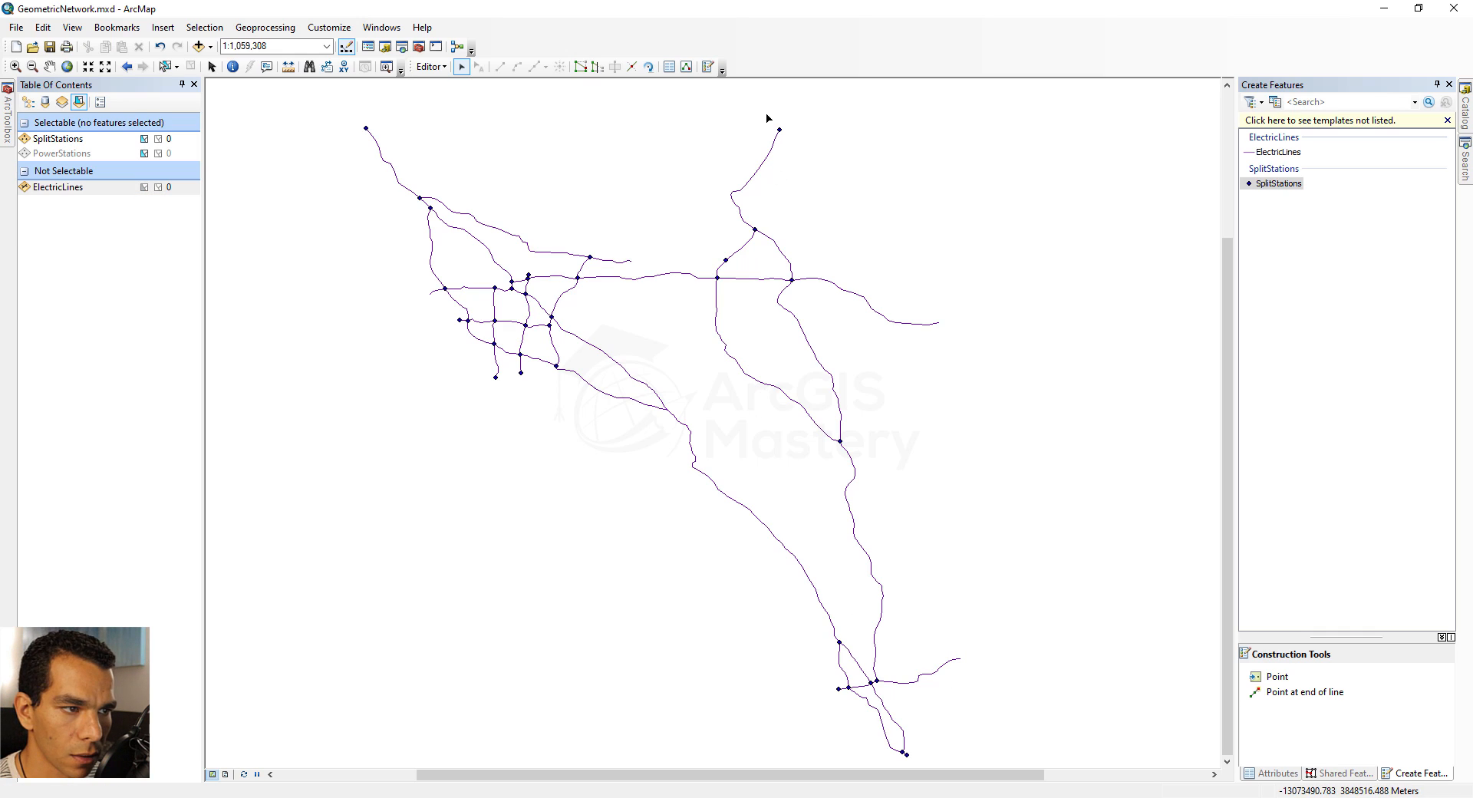
{"action": "left_click_drag", "start_coordinate": [771, 117], "coordinate": [792, 151]}
{"action": "key", "text": "Delete"}
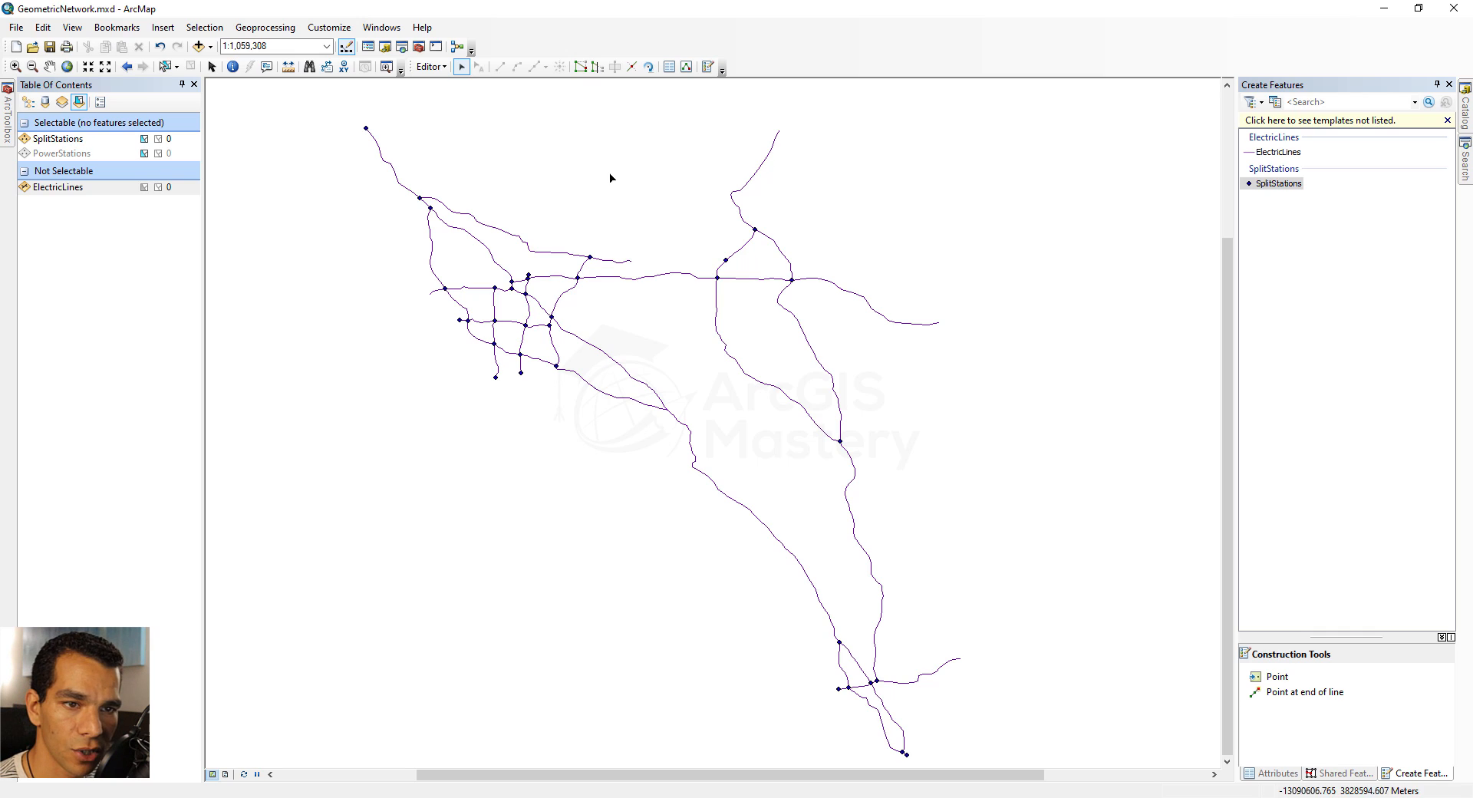
Show the PowerStations layer and select by location the PowerStations features that intersect the source layer SplitStations
{"action": "left_click", "coordinate": [29, 104]}
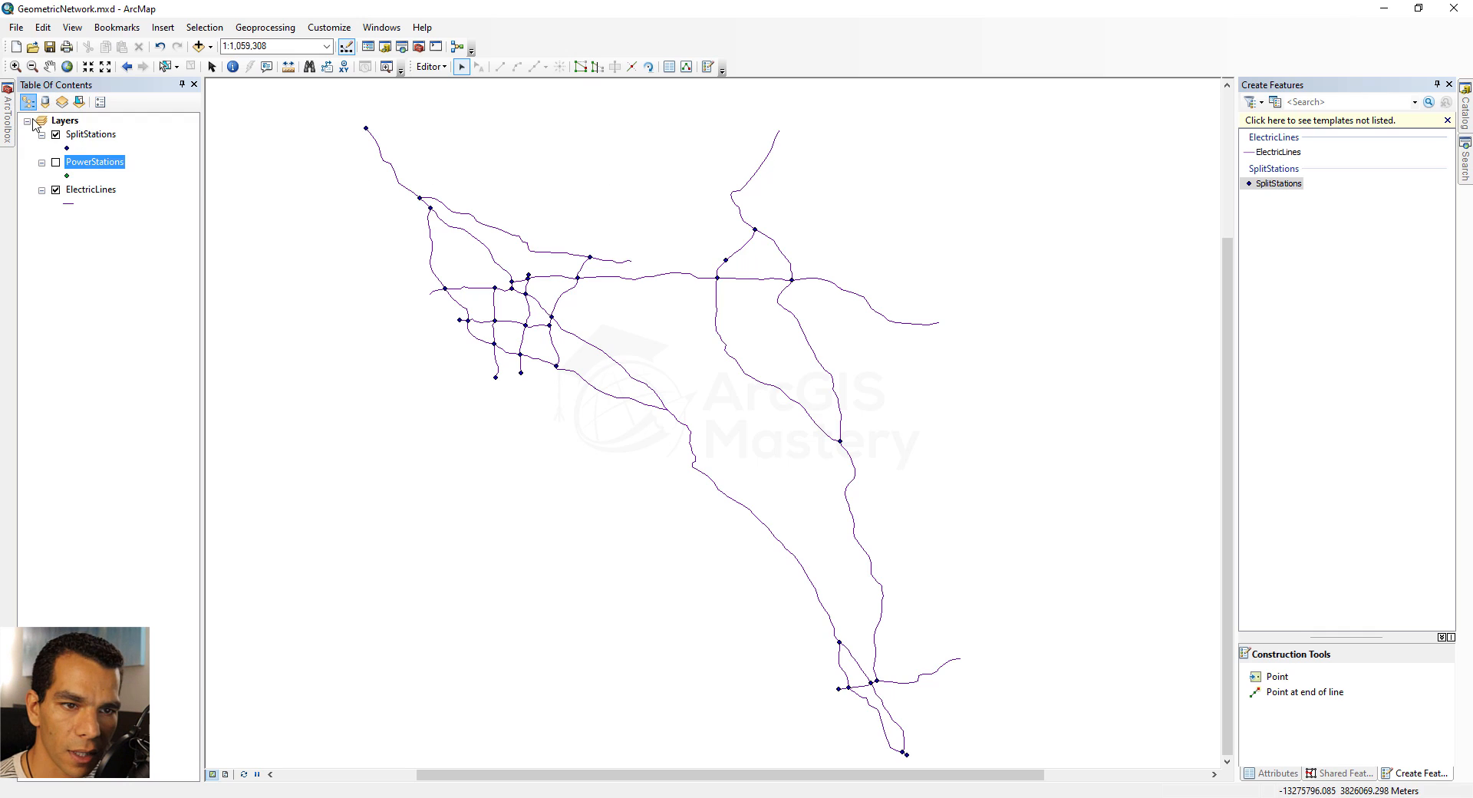
{"action": "left_click", "coordinate": [56, 162]}
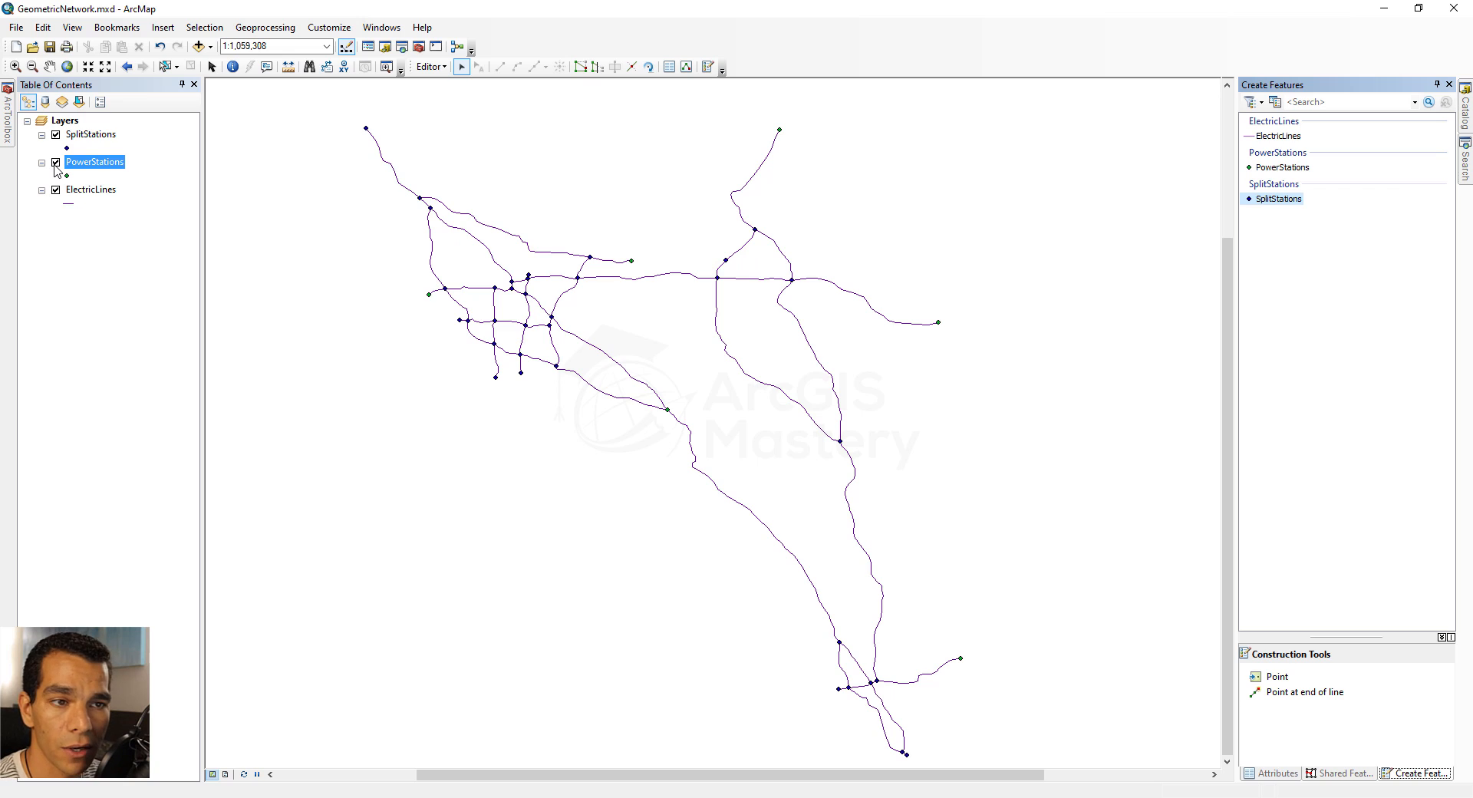
{"action": "left_click", "coordinate": [205, 27]}
{"action": "left_click", "coordinate": [248, 62]}
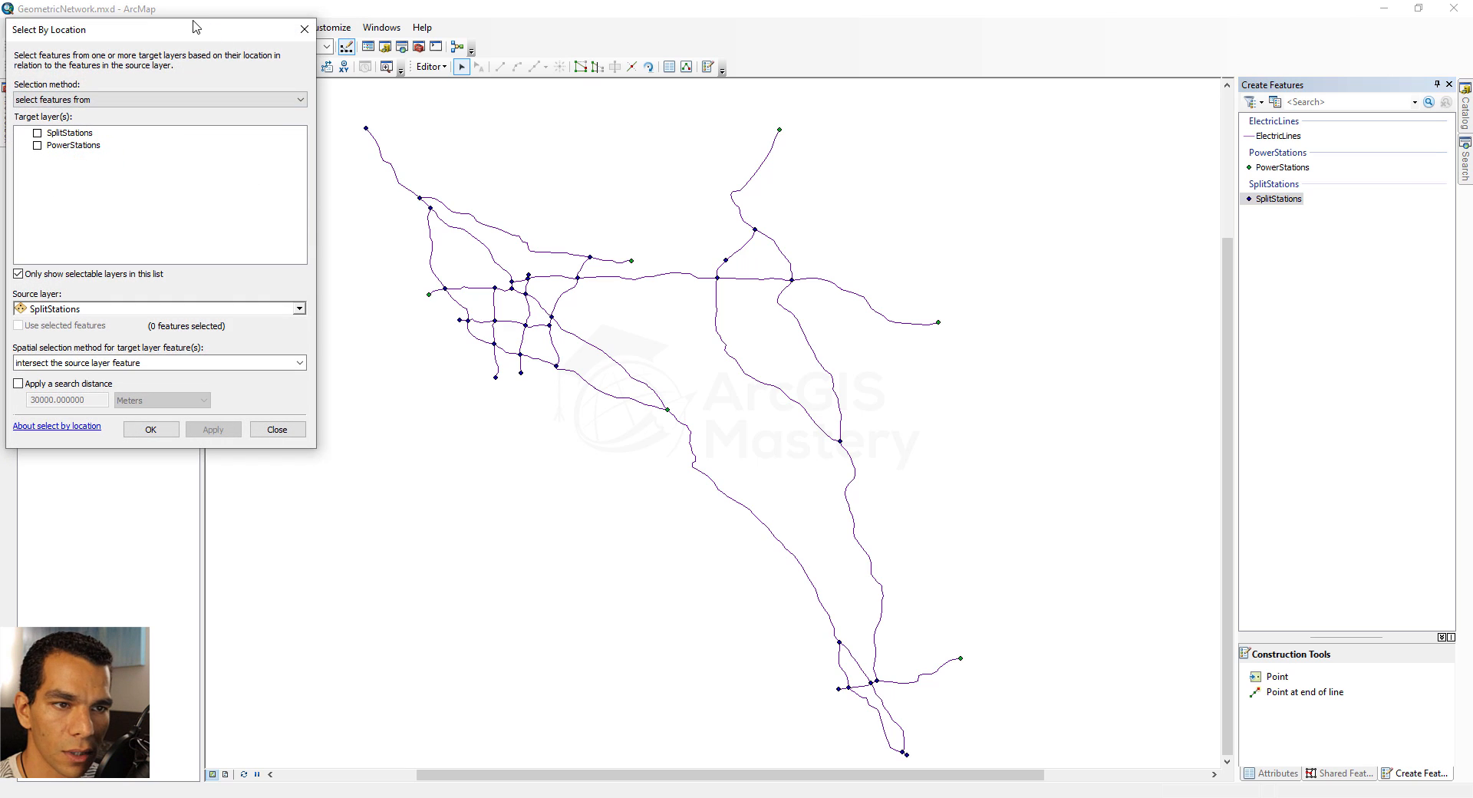
{"action": "left_click_drag", "start_coordinate": [194, 23], "coordinate": [284, 243]}
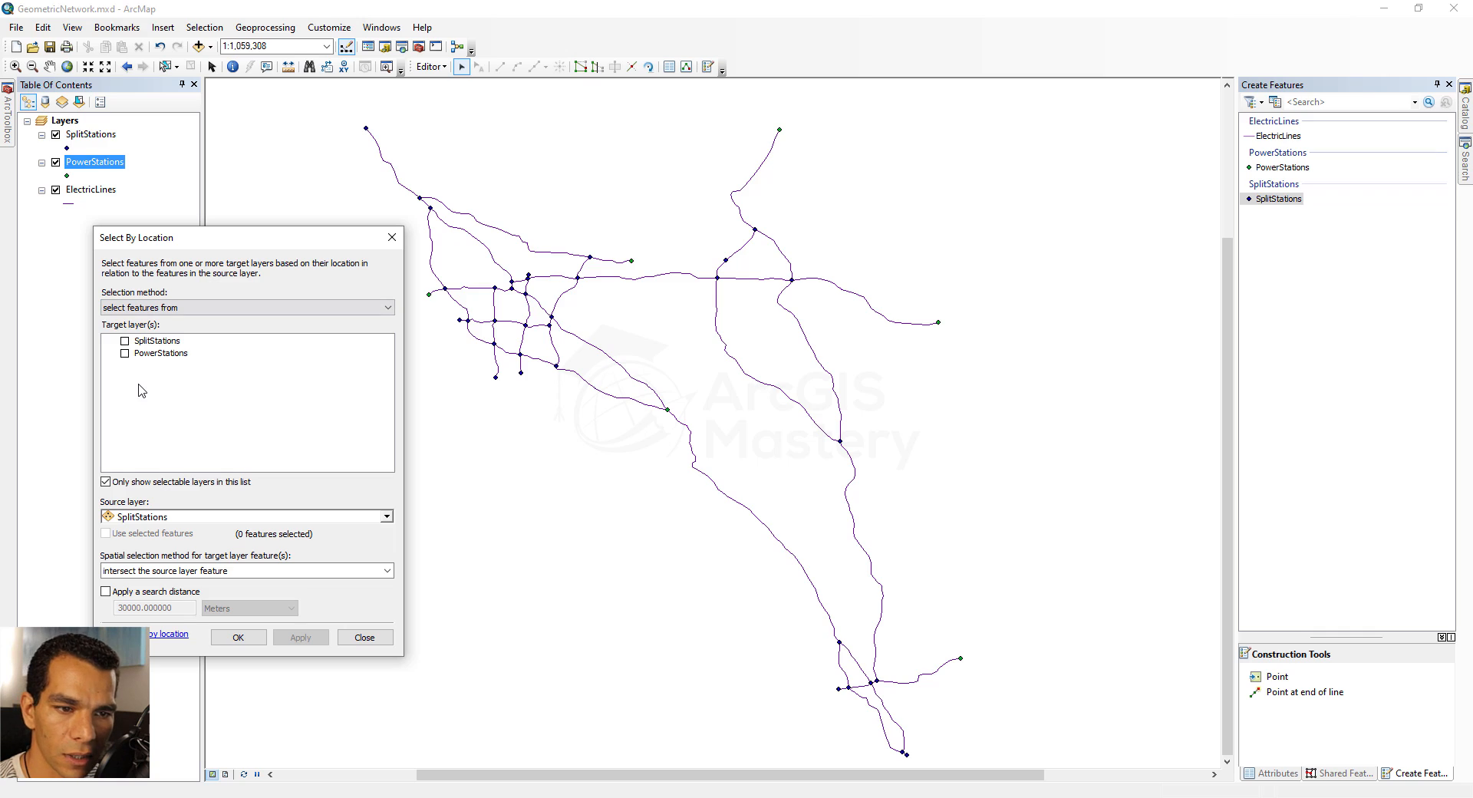
{"action": "left_click", "coordinate": [125, 354]}
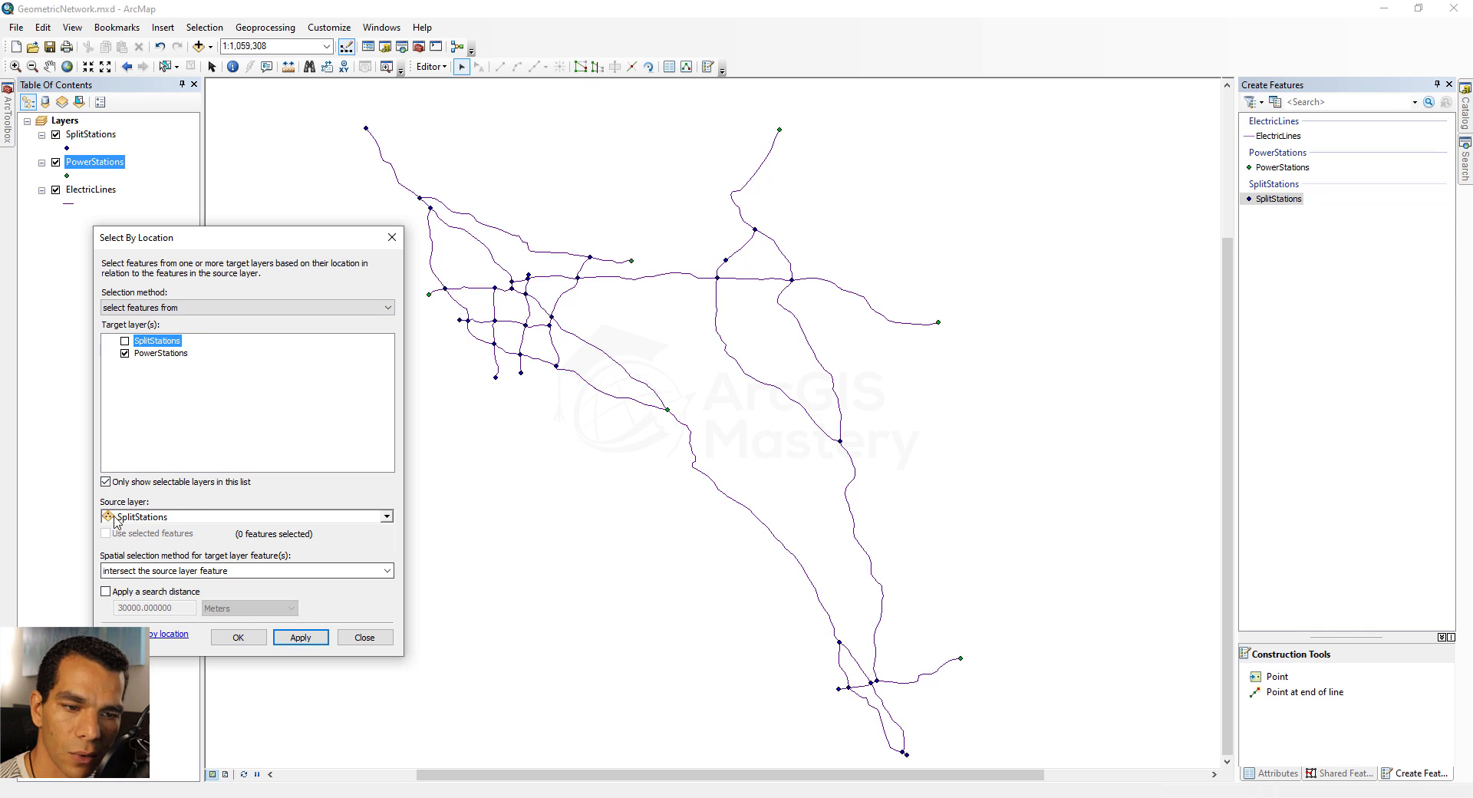
{"action": "left_click", "coordinate": [238, 637]}
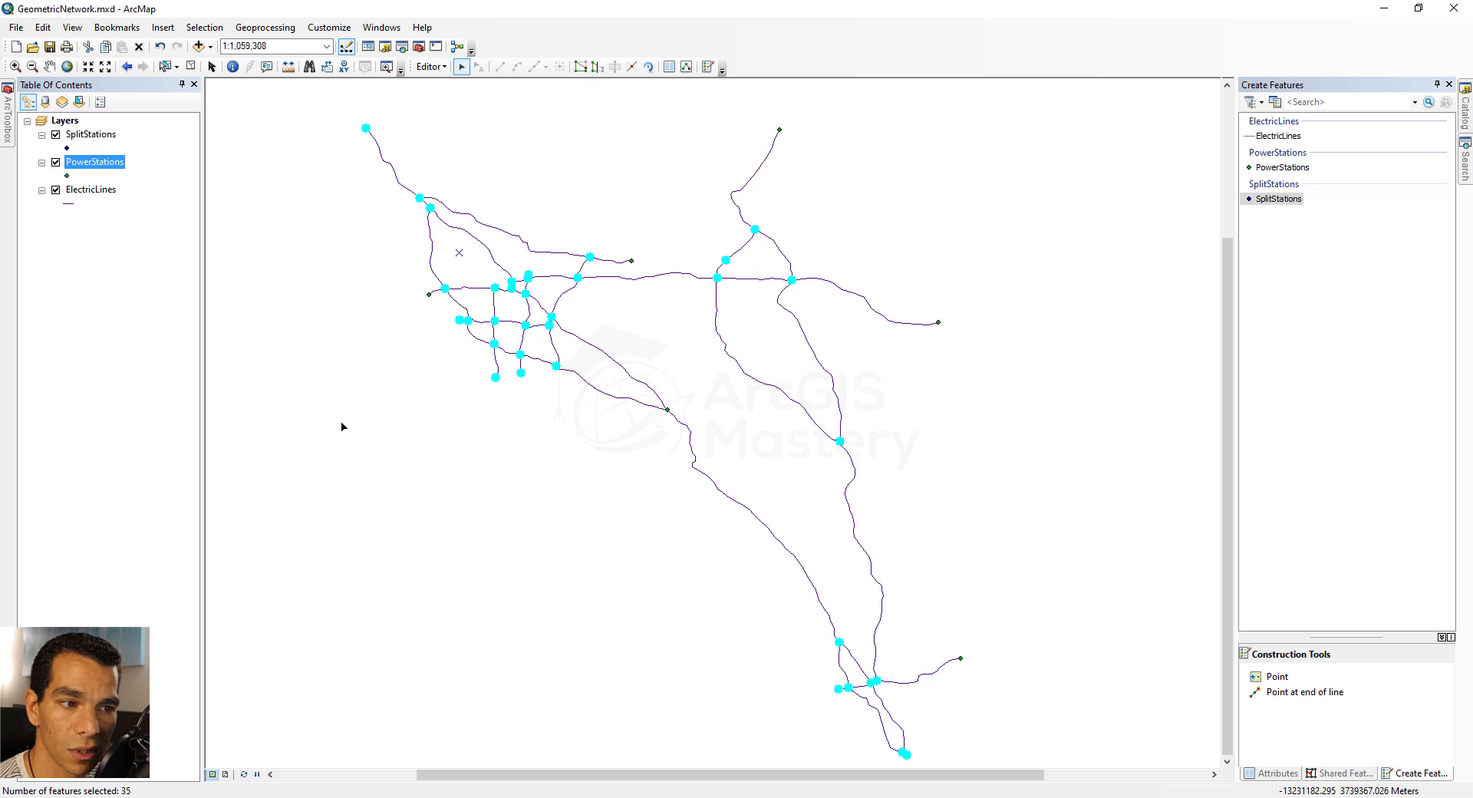
{"action": "left_click", "coordinate": [383, 412]}
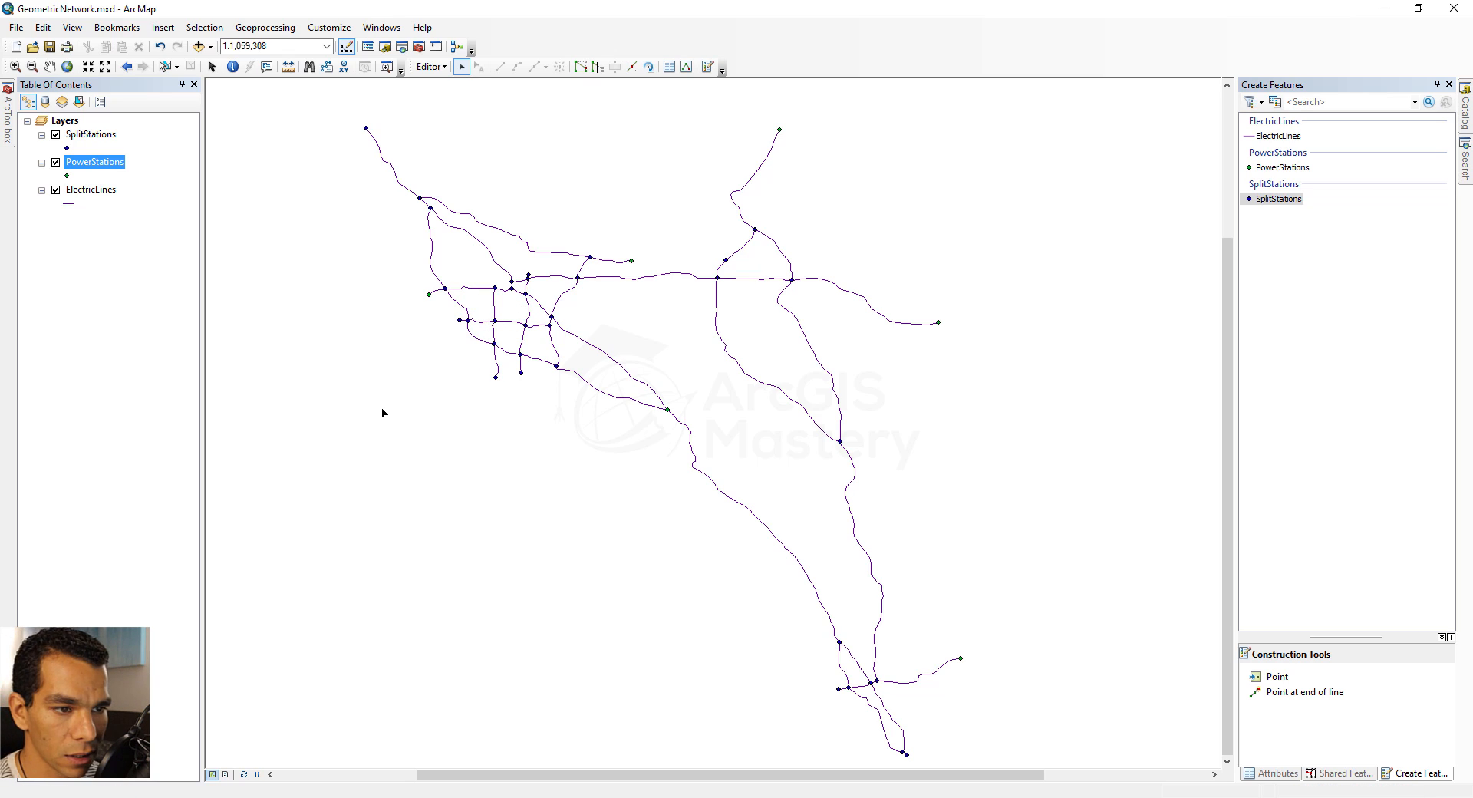
Toggle the visibility of PowerStations and SplitStations to compare their points with the lines, leaving both layers shown
{"action": "left_click", "coordinate": [56, 162]}
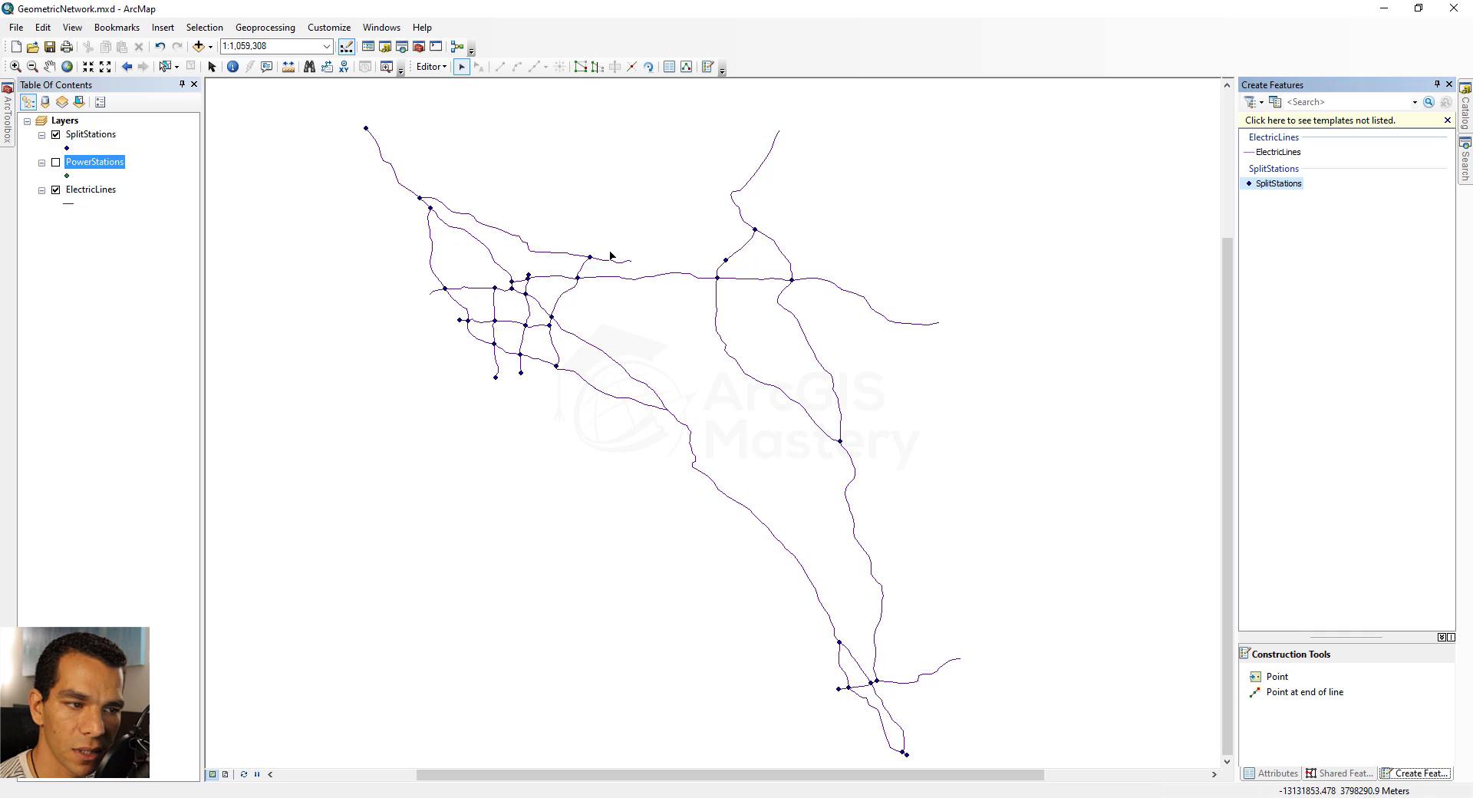
{"action": "left_click", "coordinate": [56, 134]}
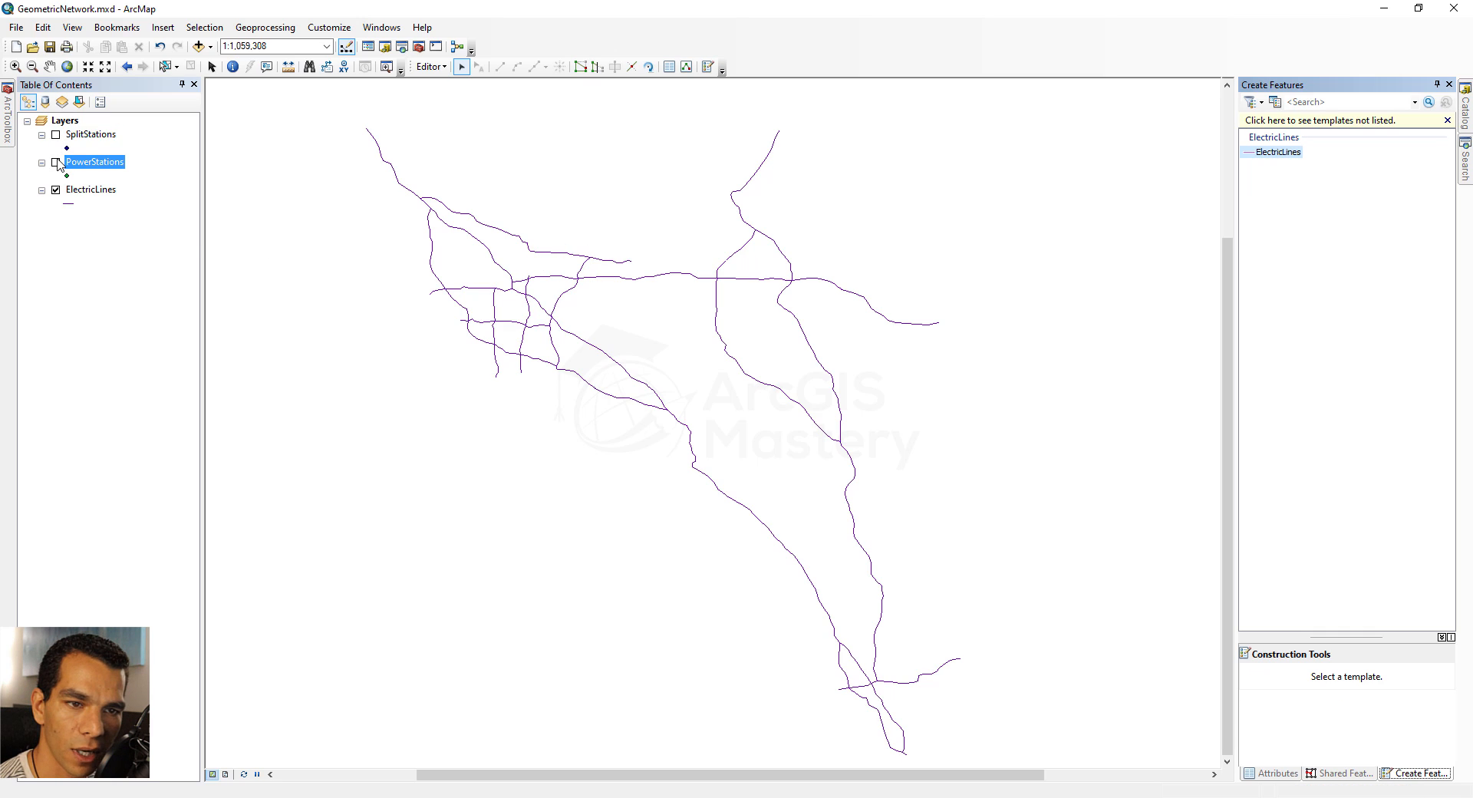
{"action": "left_click", "coordinate": [56, 161]}
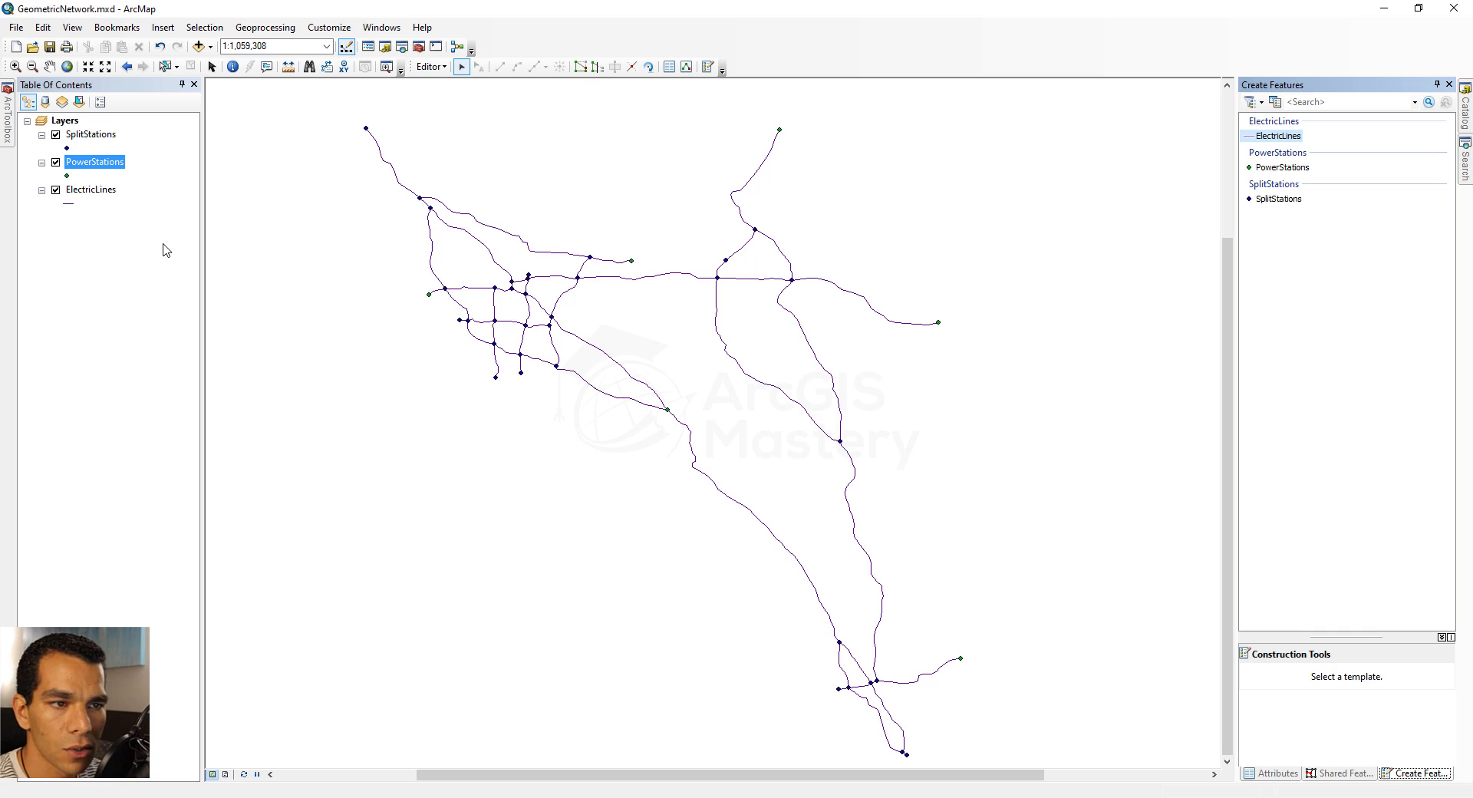
Save the edits and stop editing, and save the map document before closing ArcMap
{"action": "left_click", "coordinate": [430, 67]}
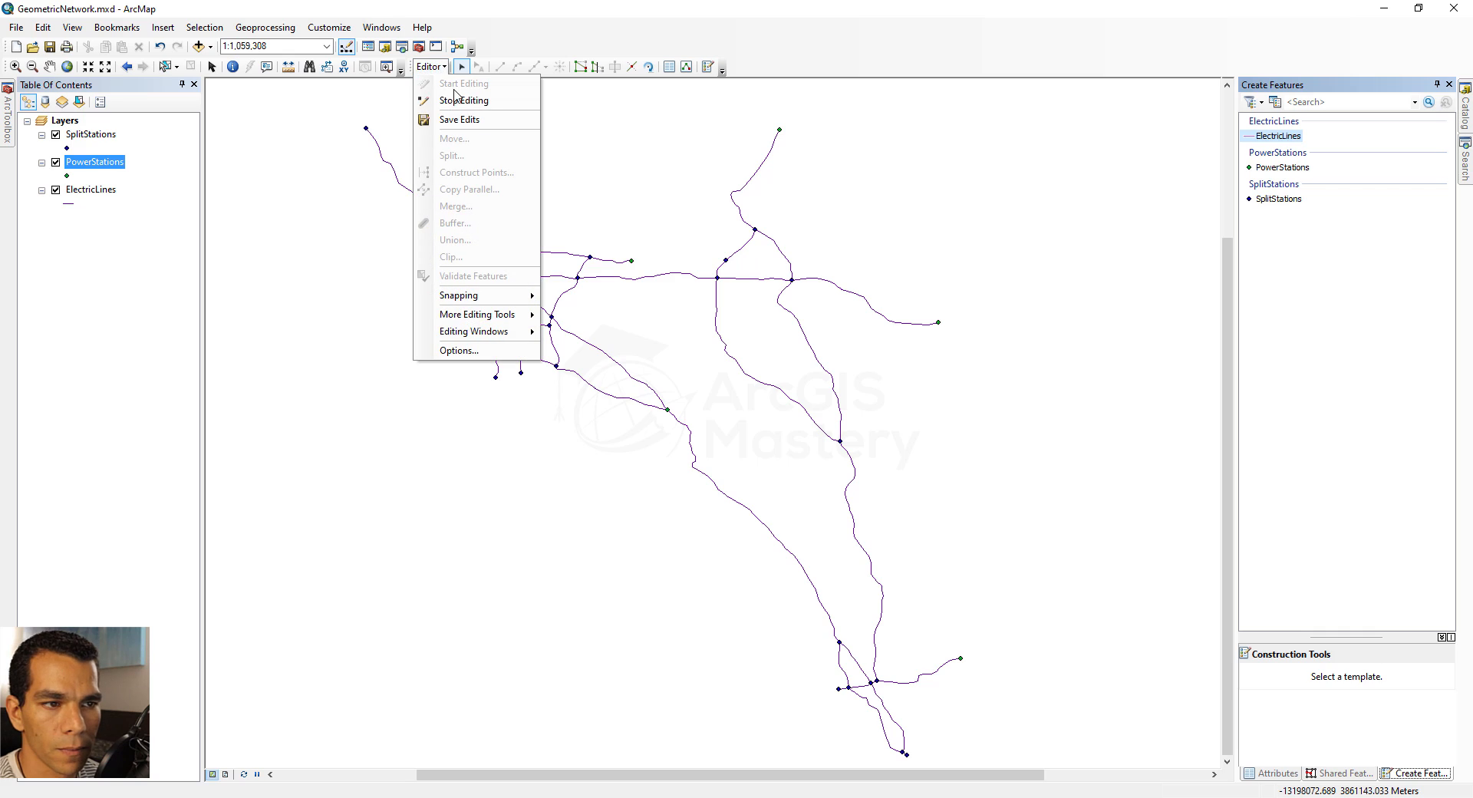
{"action": "left_click", "coordinate": [459, 119]}
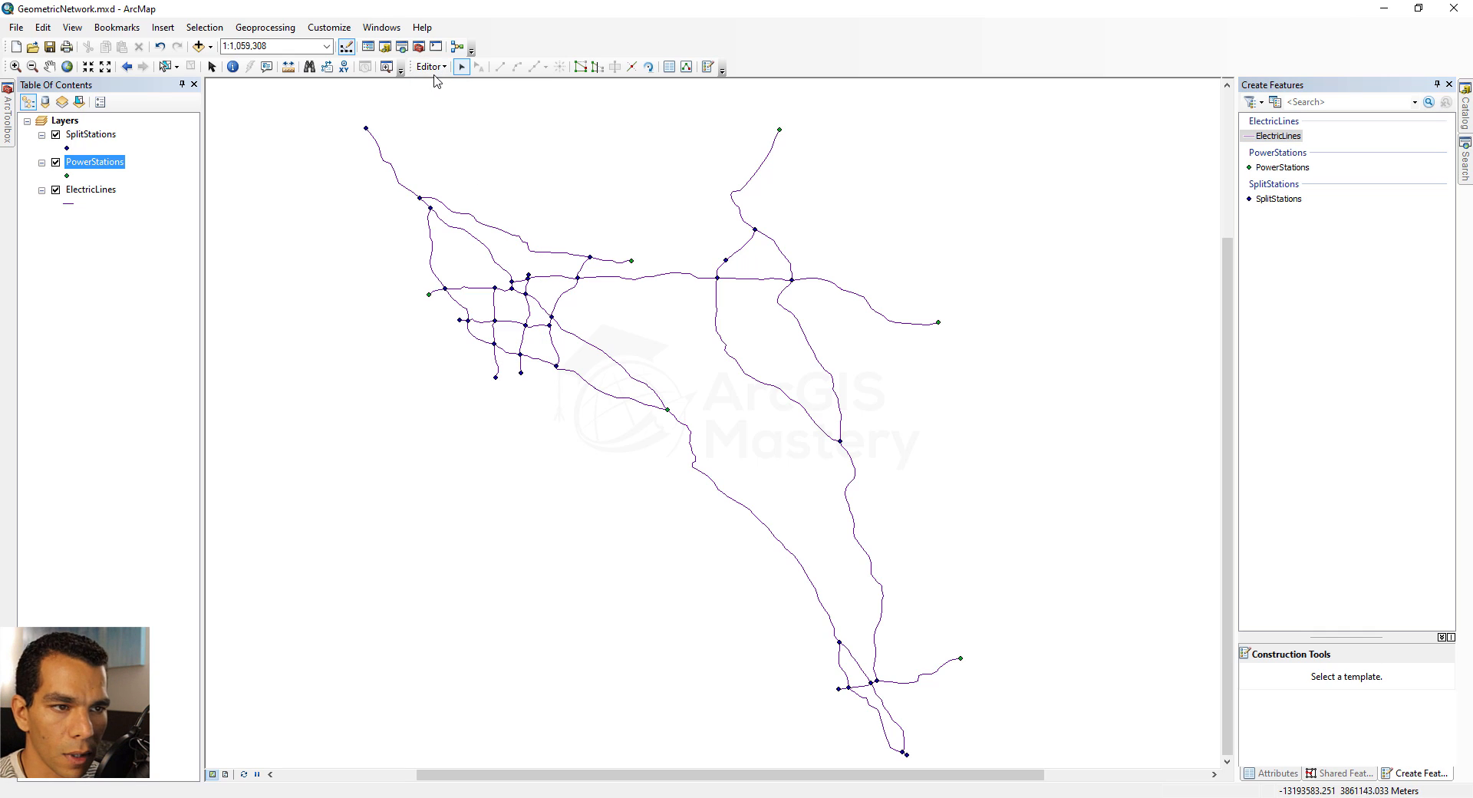
{"action": "left_click", "coordinate": [434, 70]}
{"action": "left_click", "coordinate": [461, 101]}
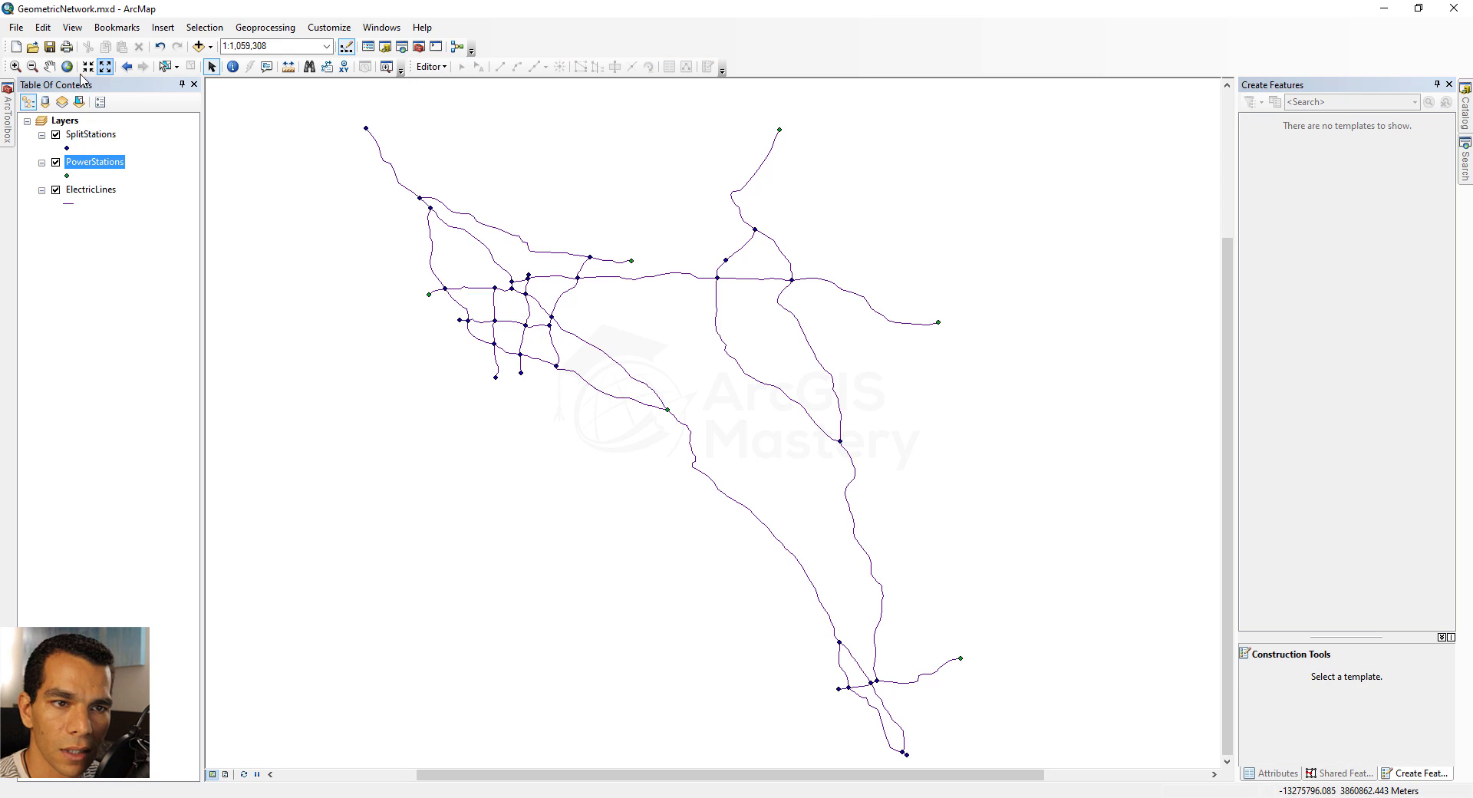
{"action": "left_click", "coordinate": [50, 49]}
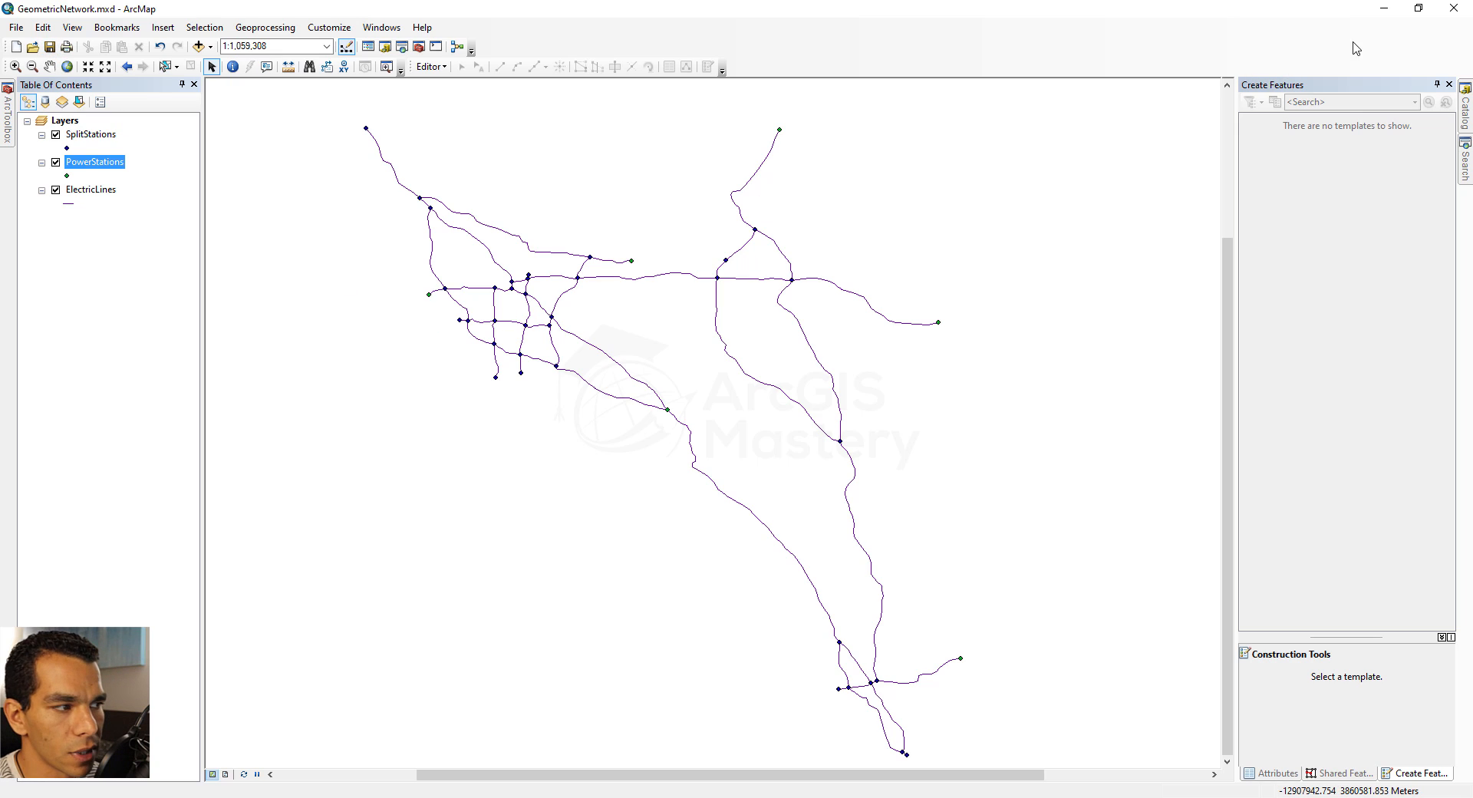
{"action": "left_click", "coordinate": [1453, 11]}
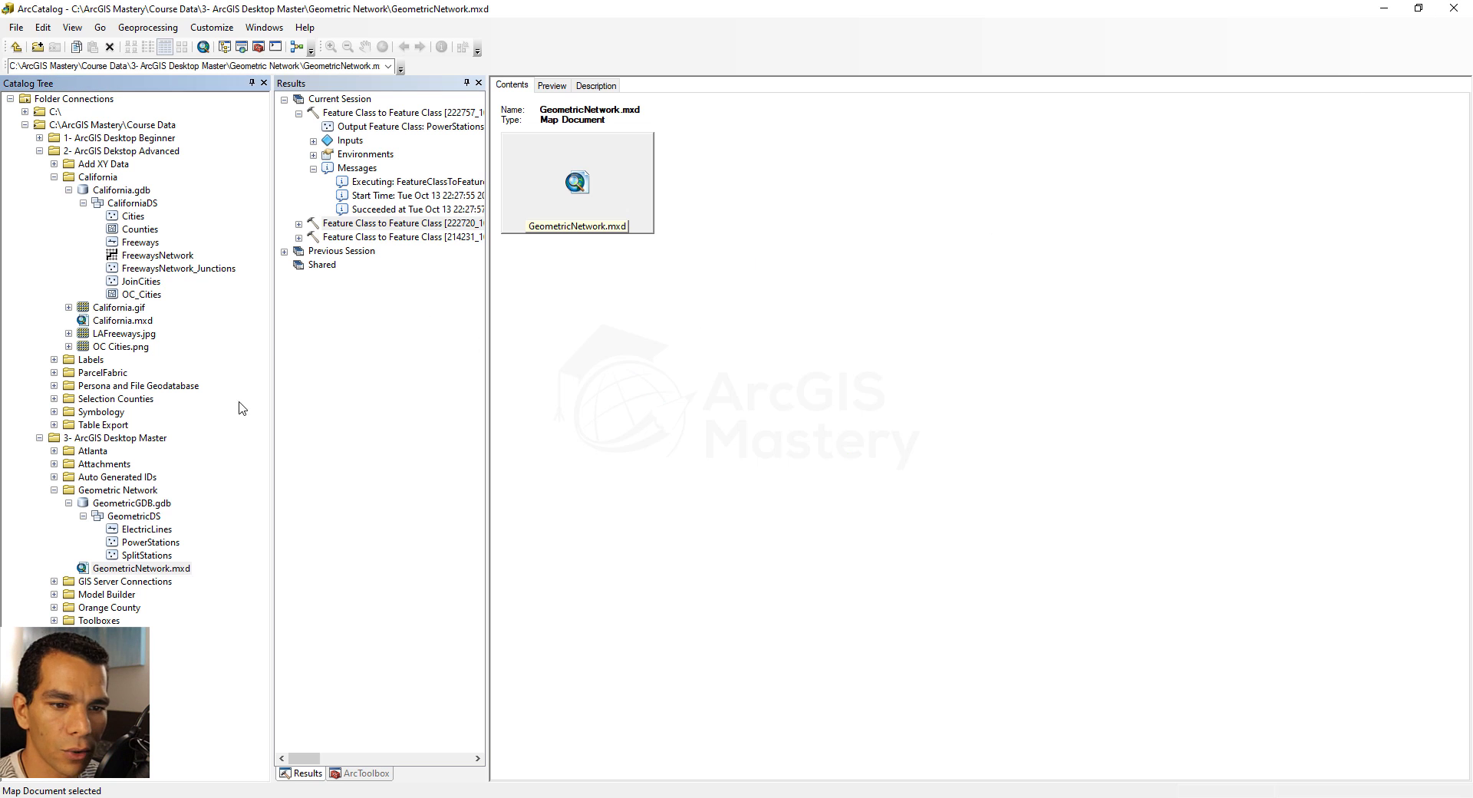
In ArcCatalog, start a new geometric network in the GeometricDS dataset, named GeometricDS_Net, with feature snapping set to No
{"action": "left_click", "coordinate": [129, 519]}
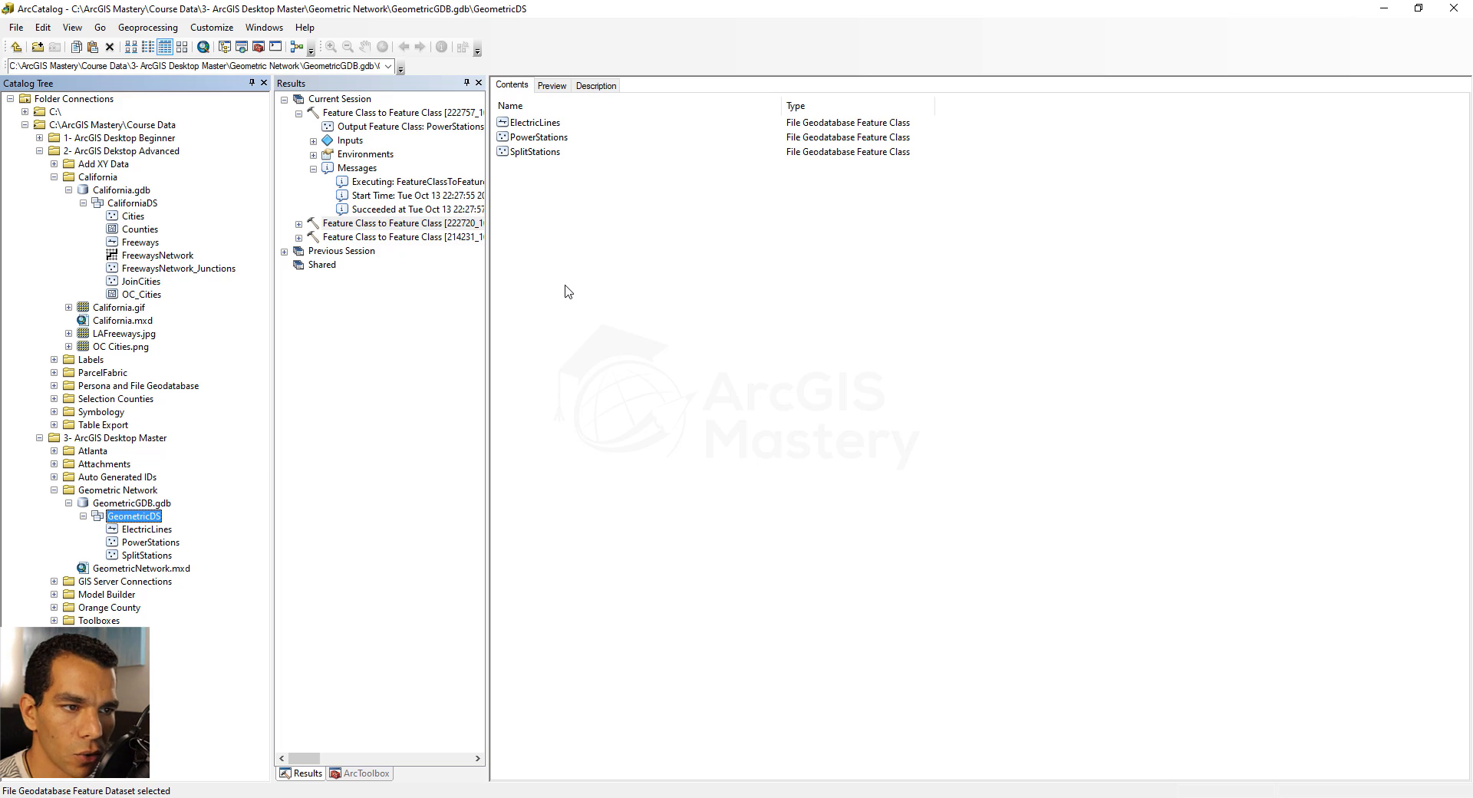
{"action": "right_click", "coordinate": [571, 220]}
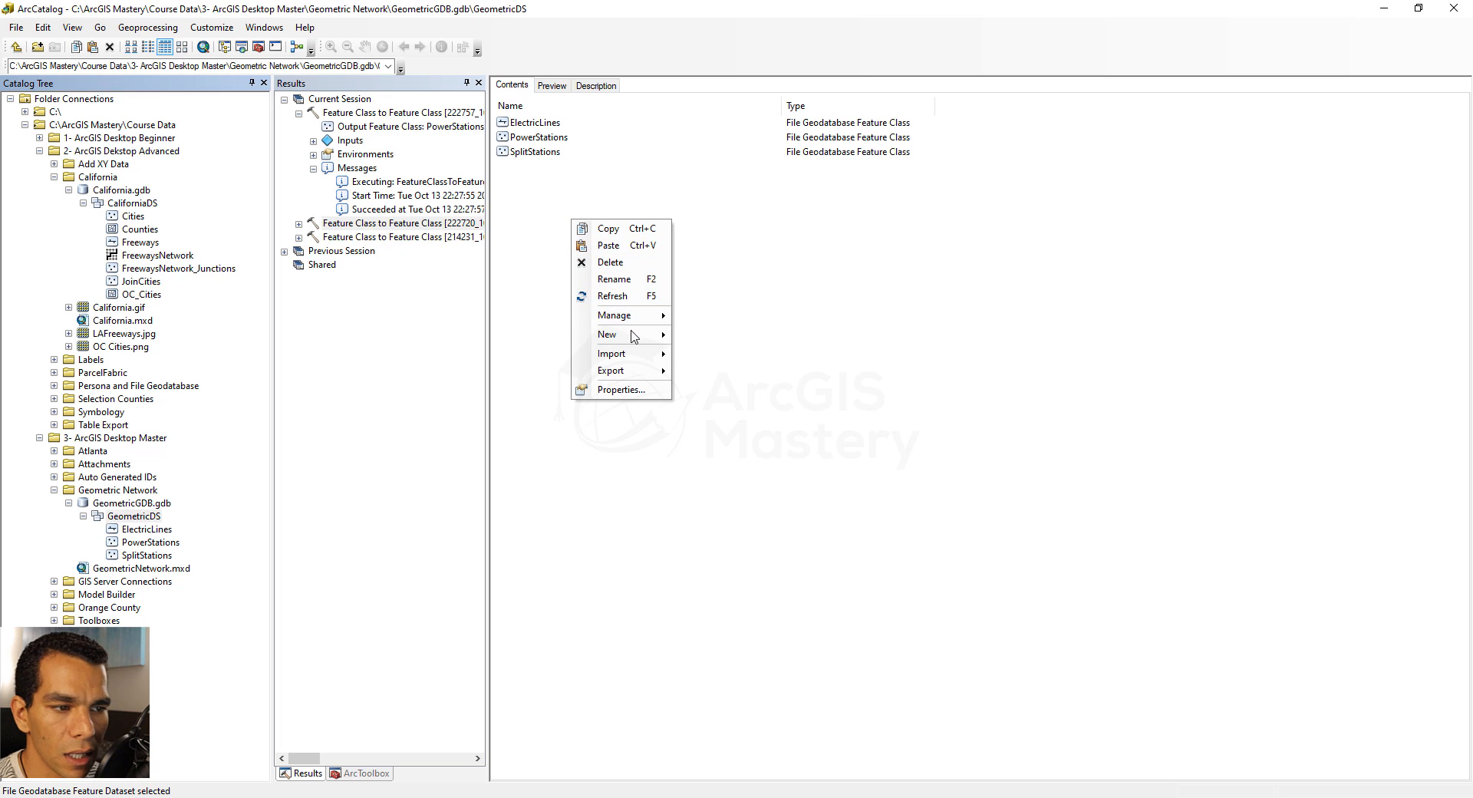
{"action": "mouse_move", "coordinate": [634, 338]}
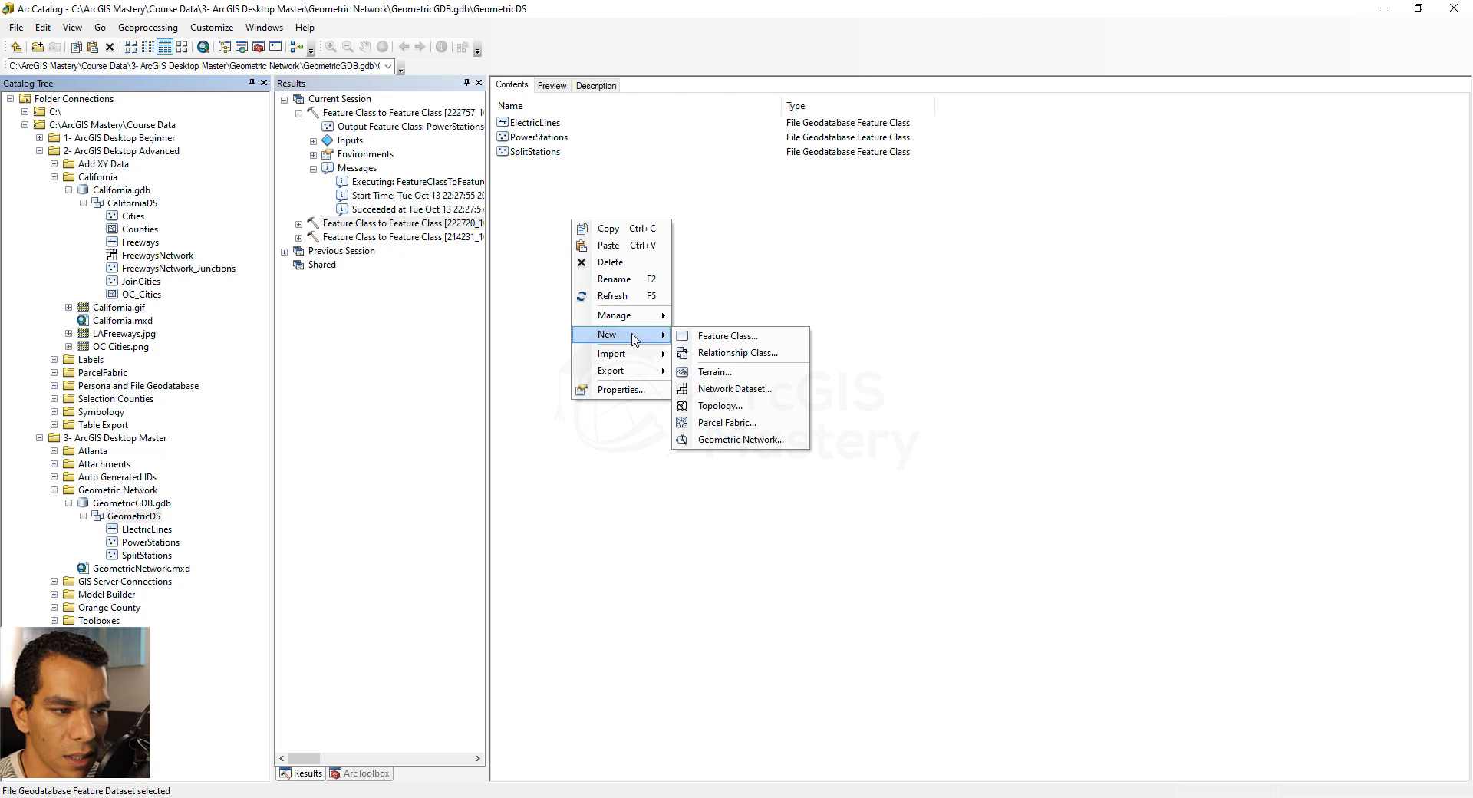
{"action": "left_click", "coordinate": [741, 440]}
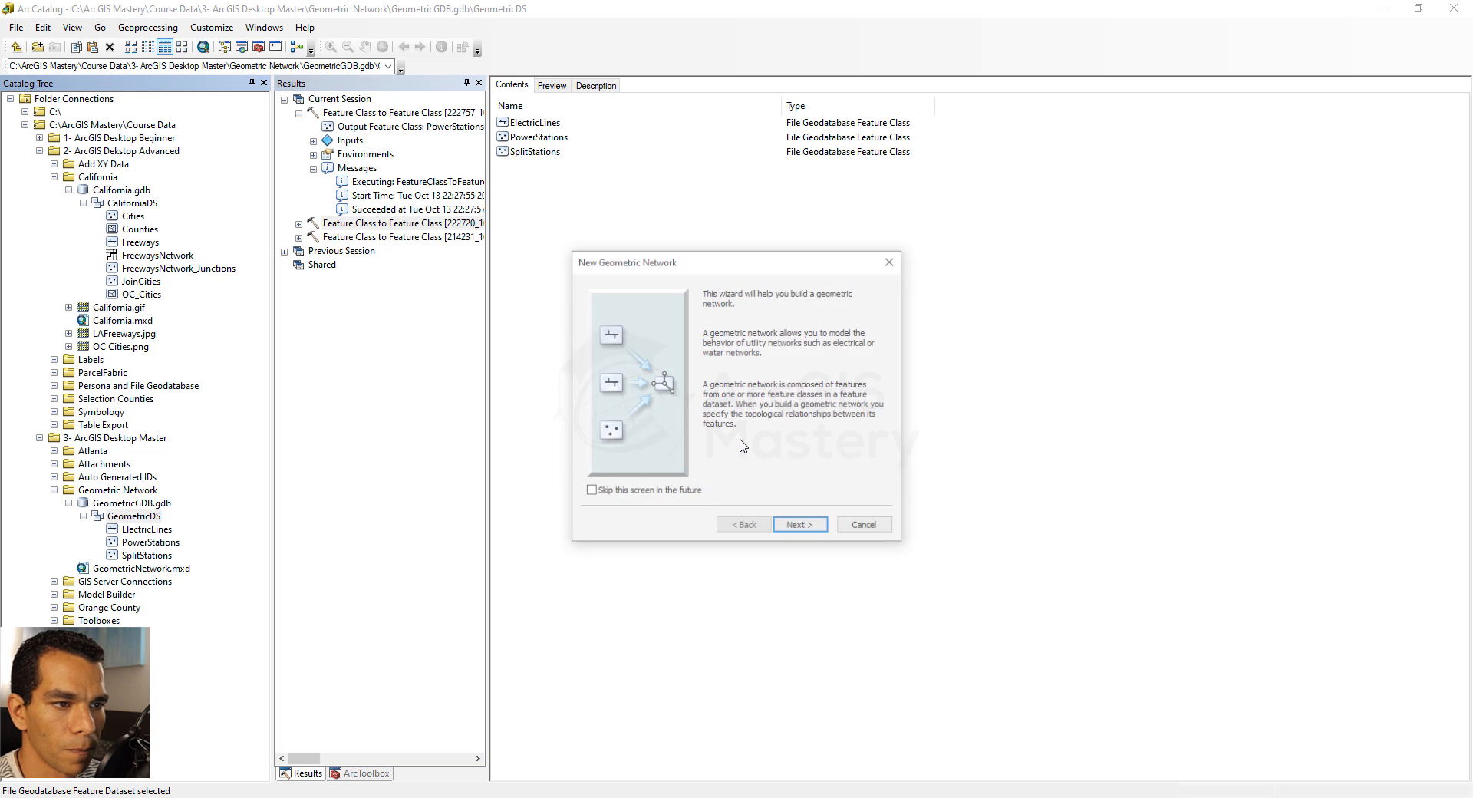
{"action": "left_click", "coordinate": [801, 527]}
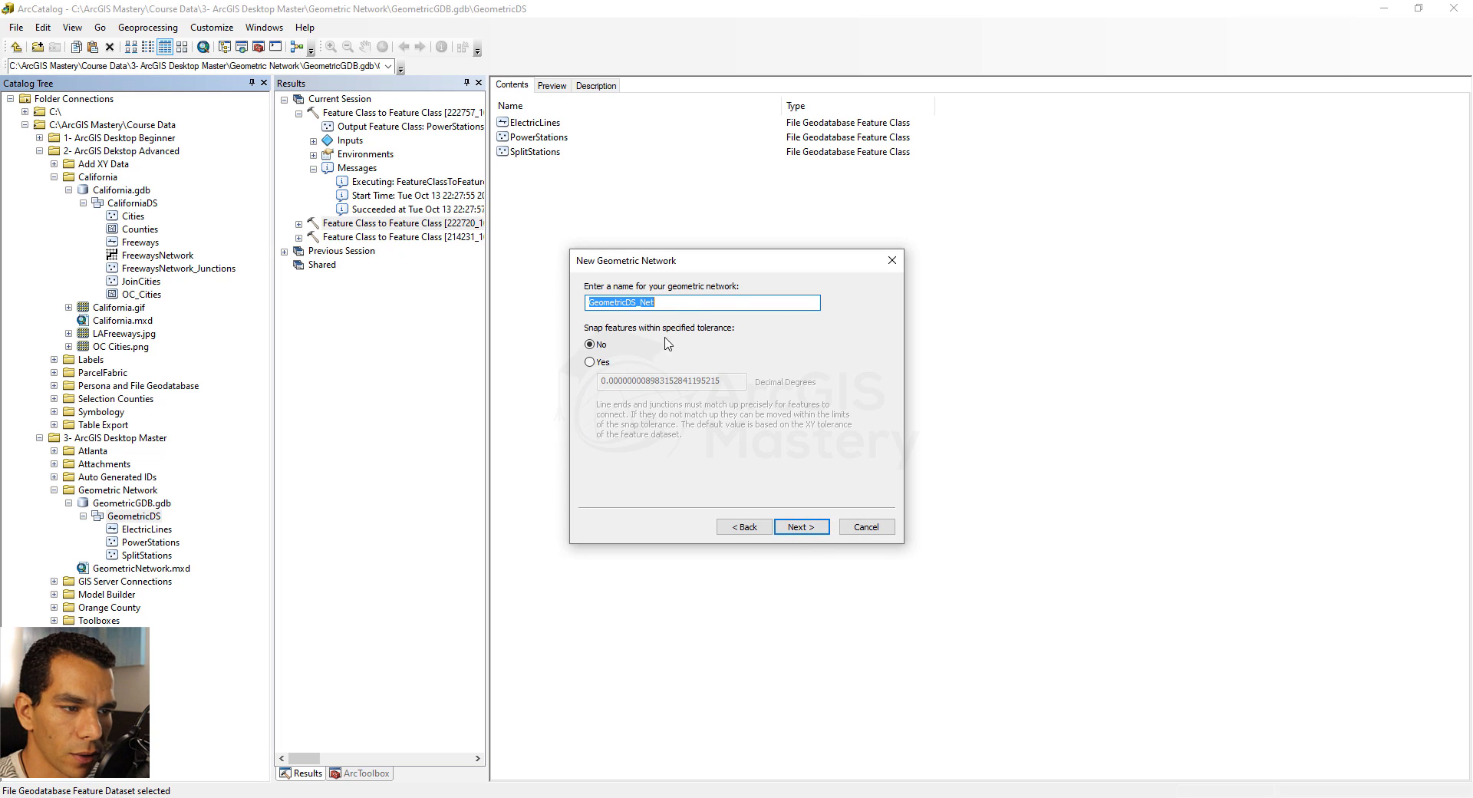
{"action": "left_click", "coordinate": [802, 528]}
Include ElectricLines, PowerStations and SplitStations in the network, and set Sources & Sinks to Yes for PowerStations
{"action": "left_click", "coordinate": [854, 305]}
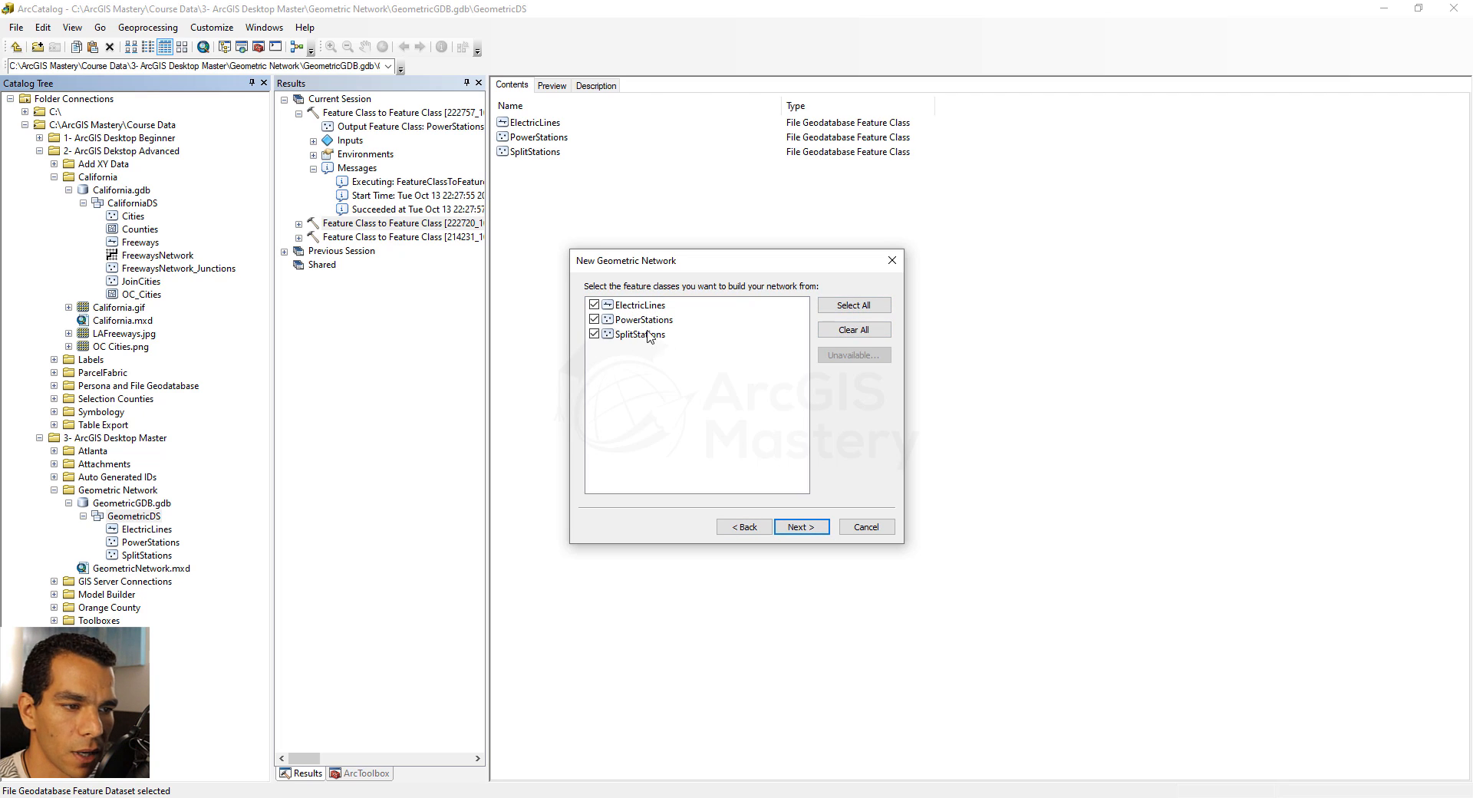
{"action": "left_click", "coordinate": [801, 526]}
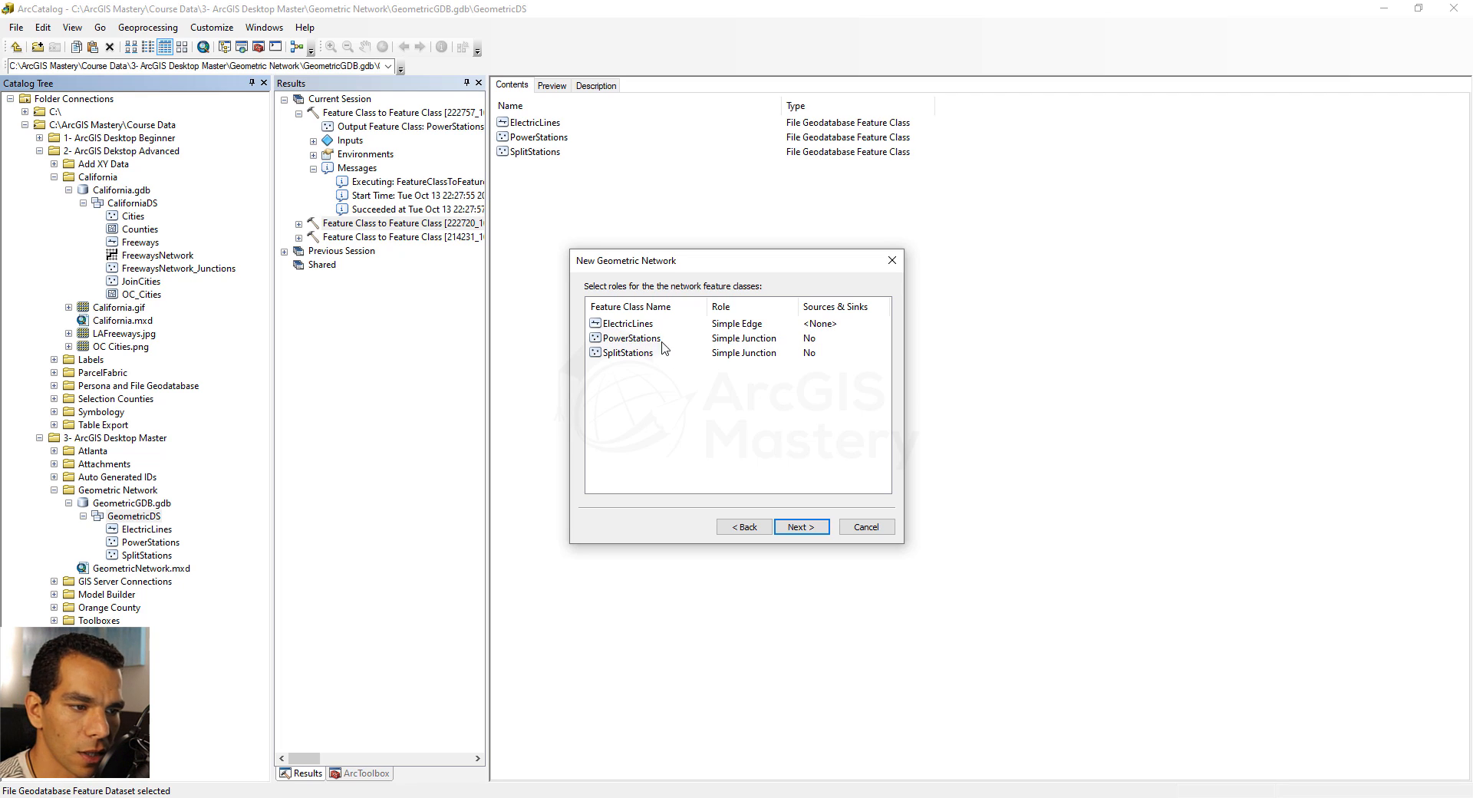
{"action": "left_click", "coordinate": [834, 339]}
{"action": "left_click", "coordinate": [835, 339]}
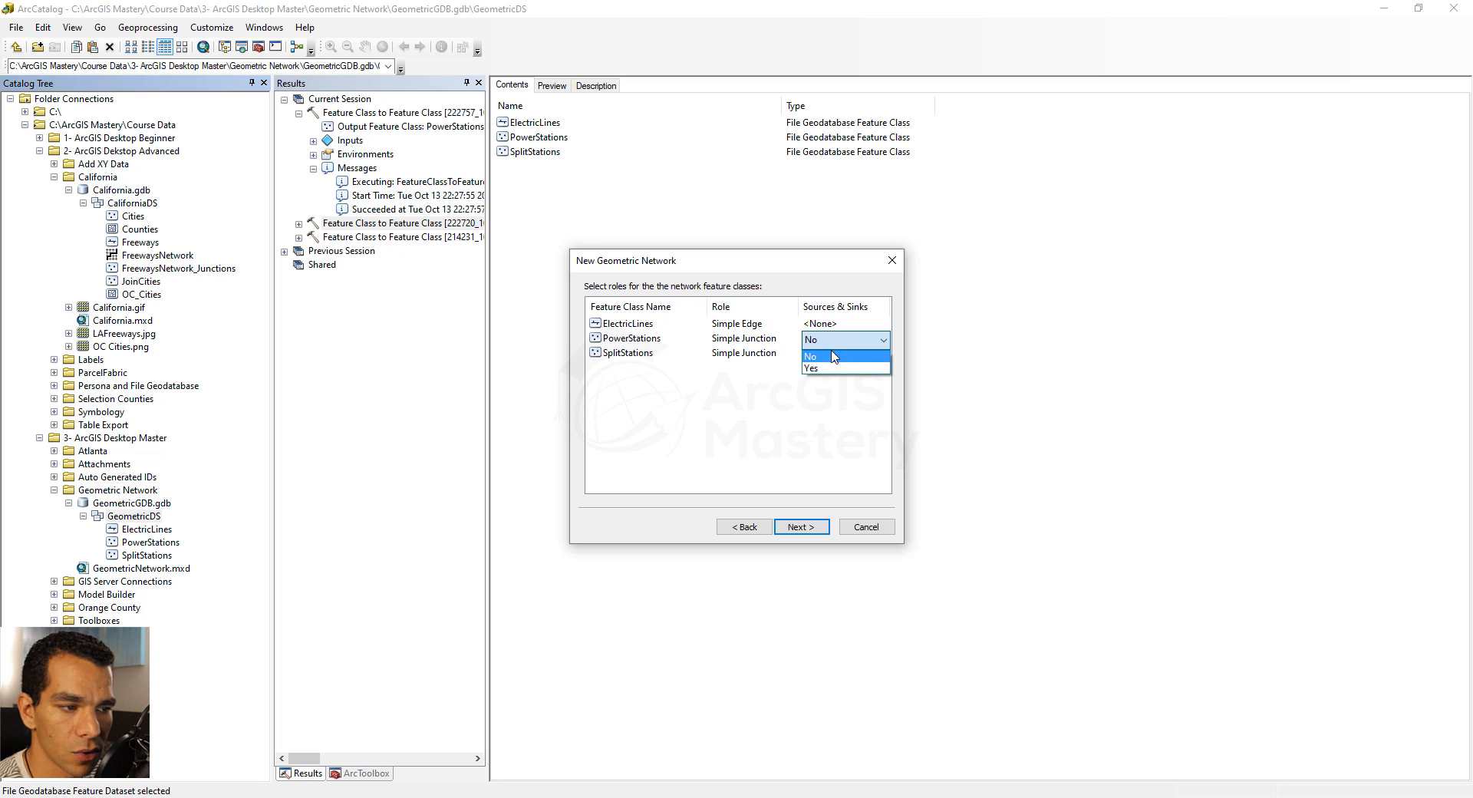
{"action": "left_click", "coordinate": [834, 367]}
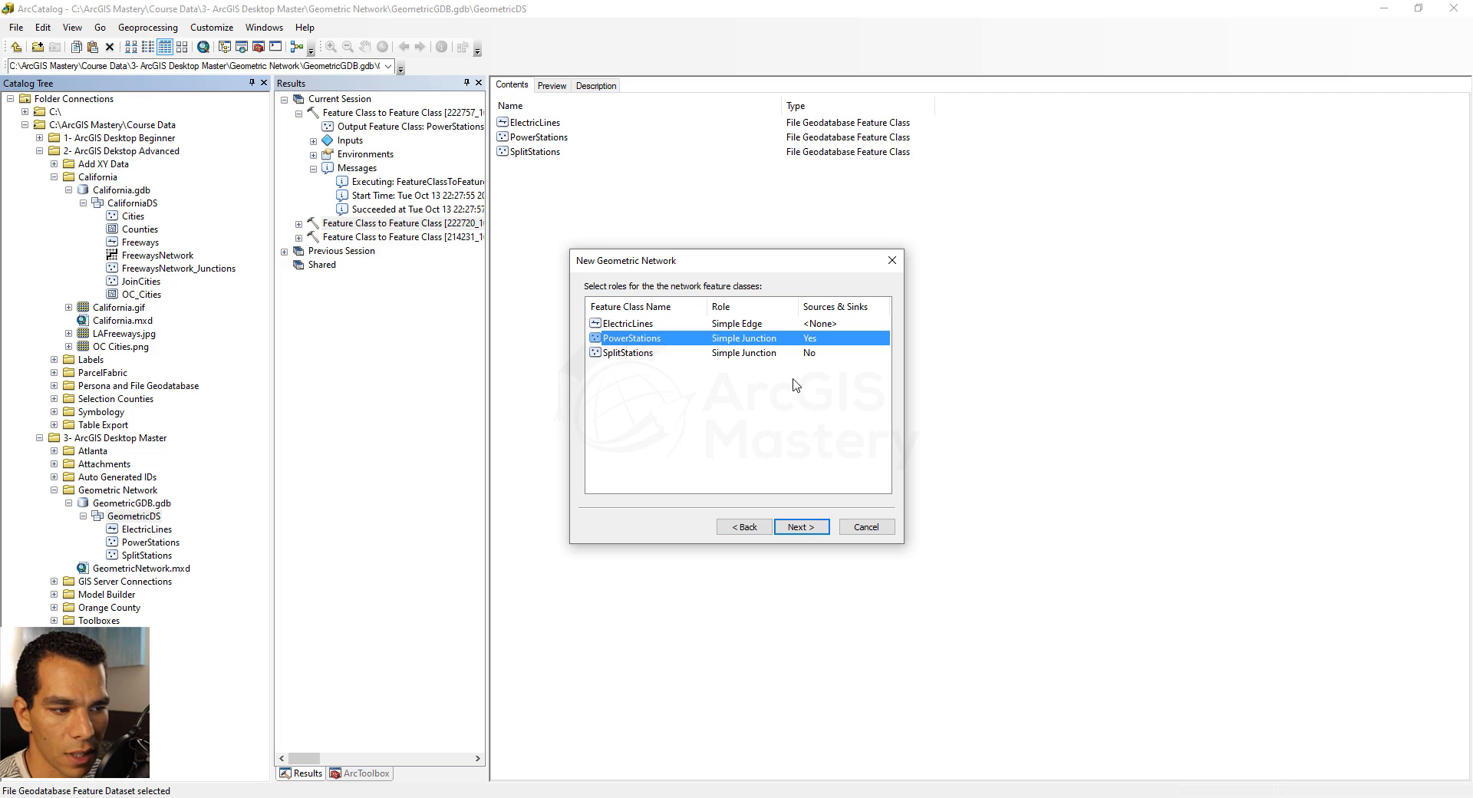
{"action": "left_click", "coordinate": [806, 525]}
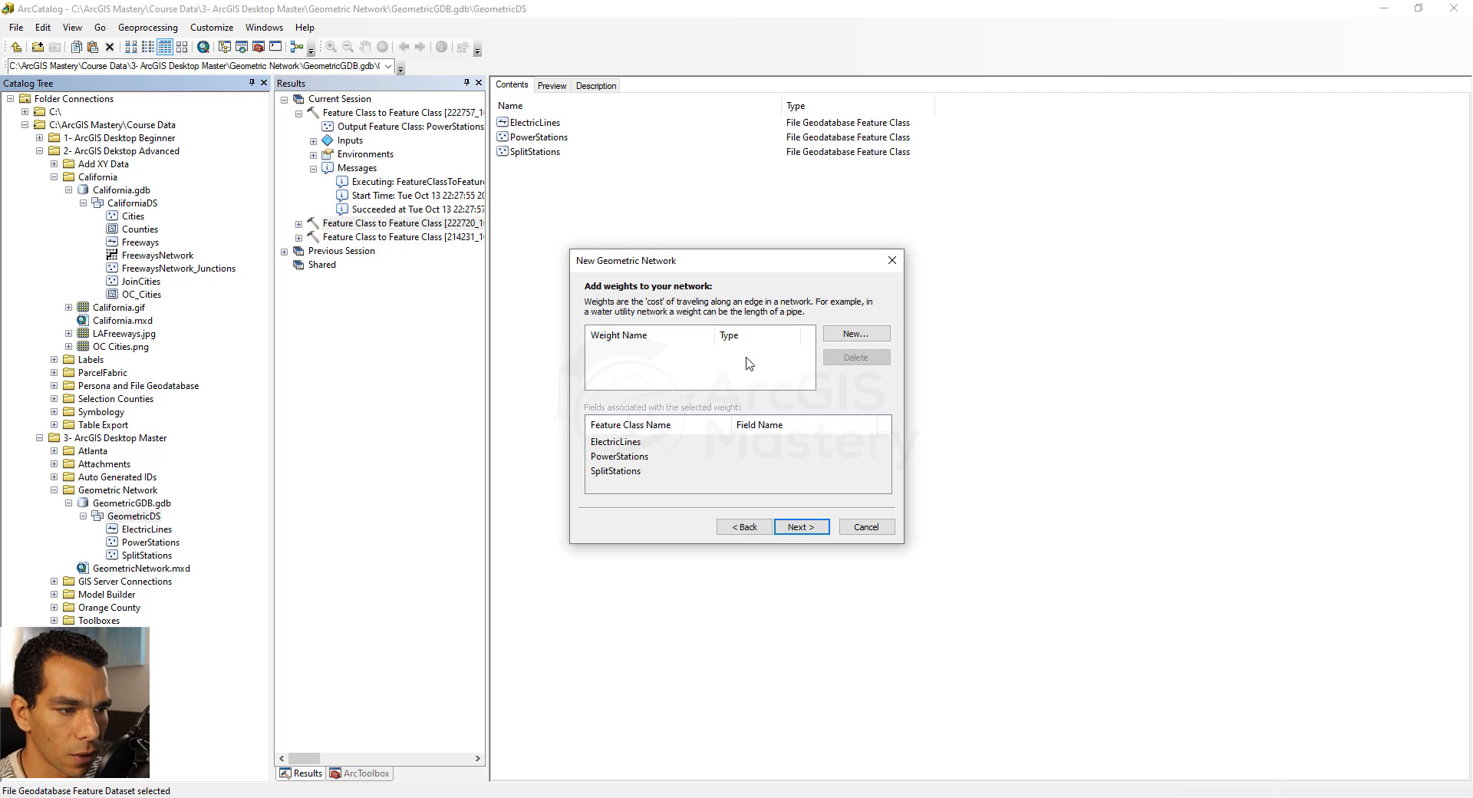
Finish building the GeometricDS_Net geometric network without adding any weights
{"action": "left_click", "coordinate": [798, 527]}
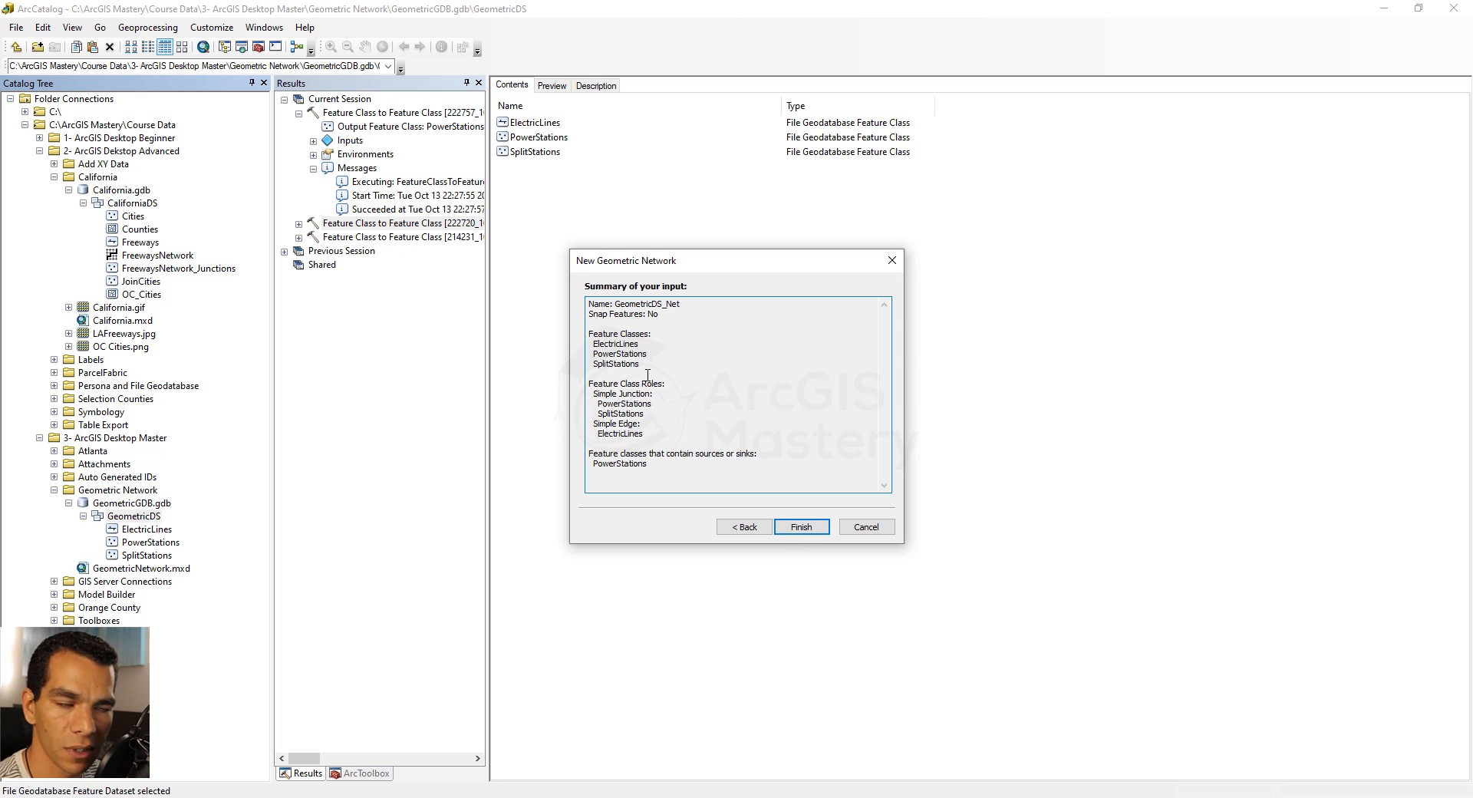
{"action": "left_click", "coordinate": [802, 527]}
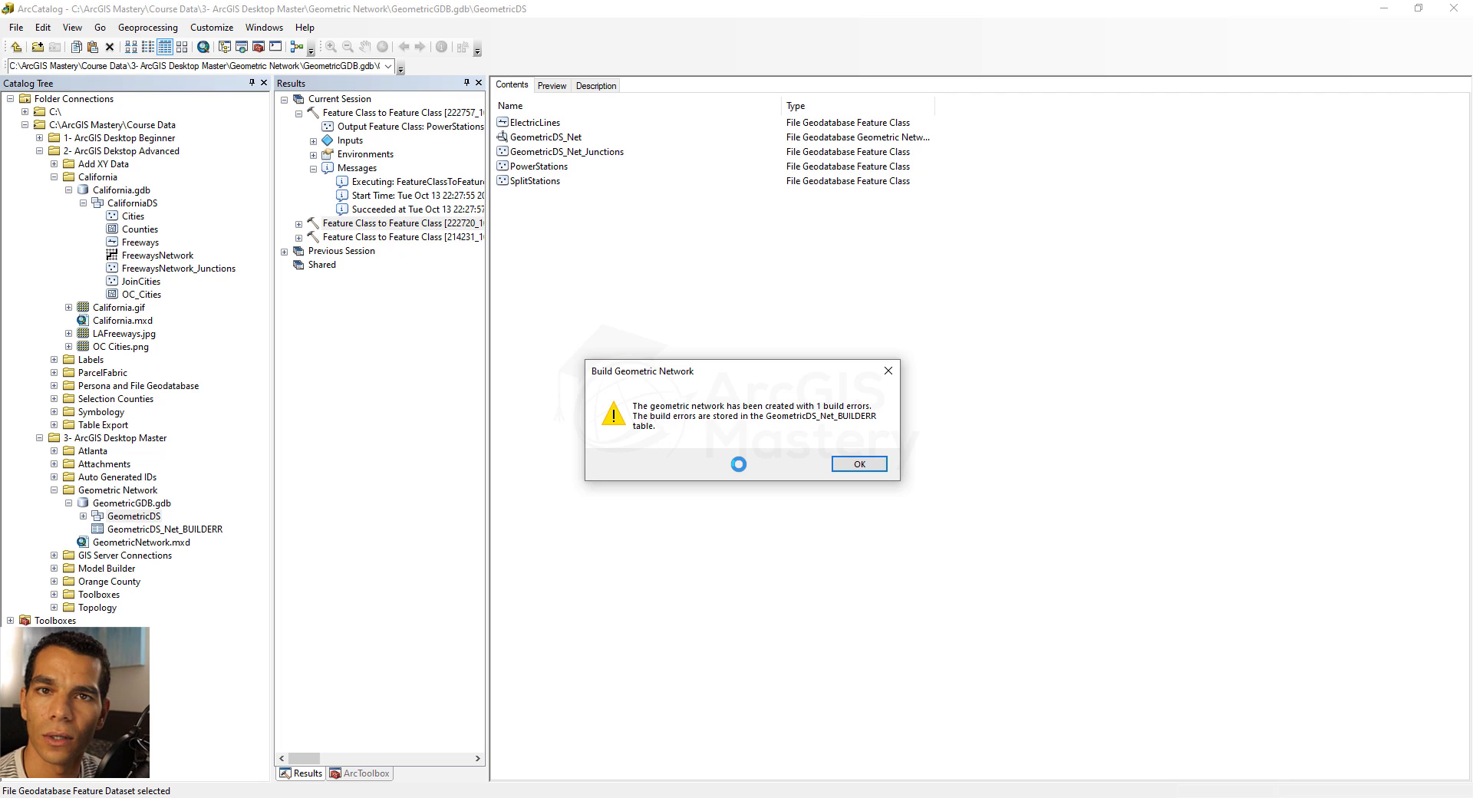
{"action": "left_click", "coordinate": [859, 464]}
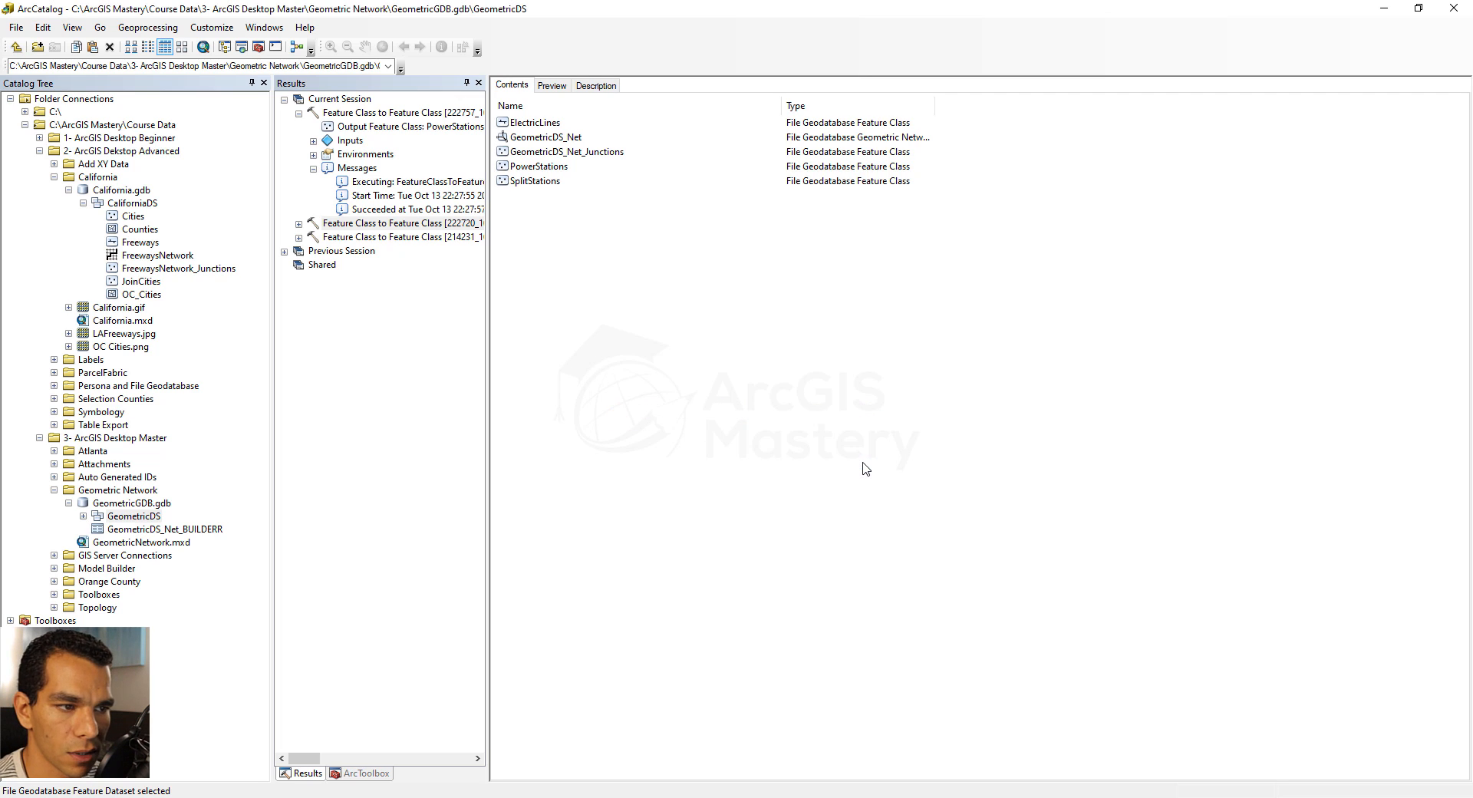
Switch to ArcMap by opening the GeometricNetwork.mxd map document, and add the GeometricDS_Net geometric network to it
{"action": "double_click", "coordinate": [129, 543]}
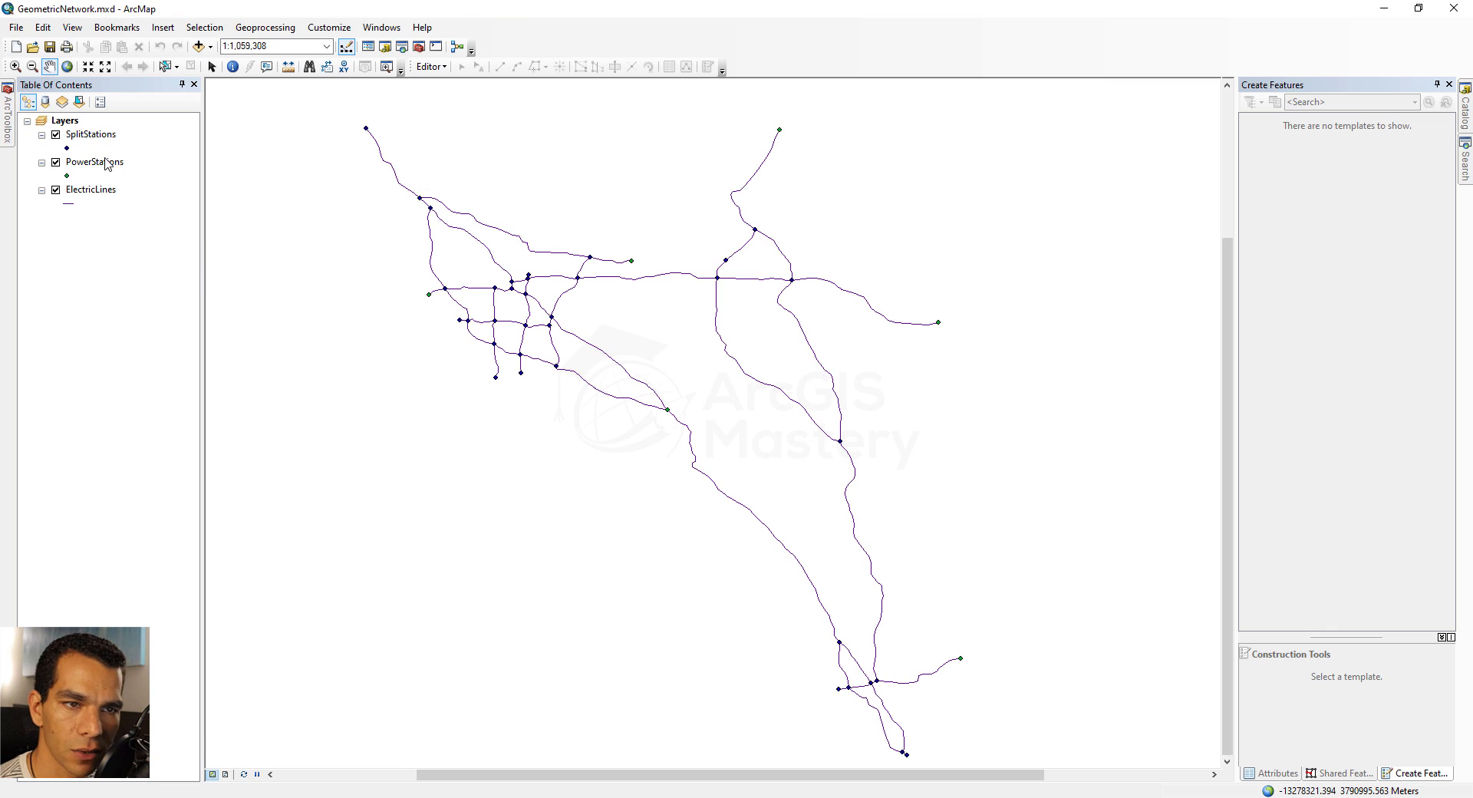
{"action": "left_click", "coordinate": [199, 47]}
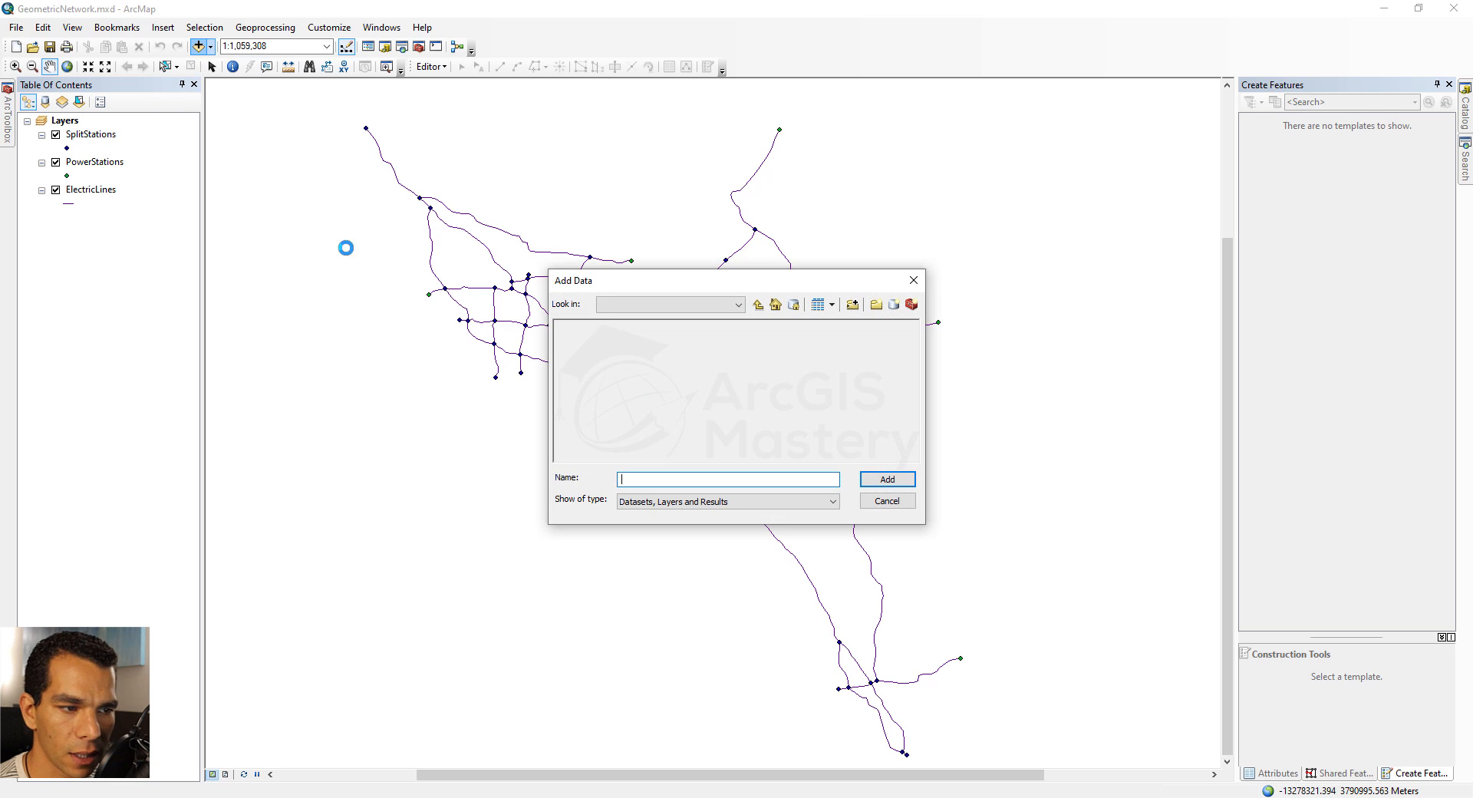
{"action": "left_click", "coordinate": [603, 340]}
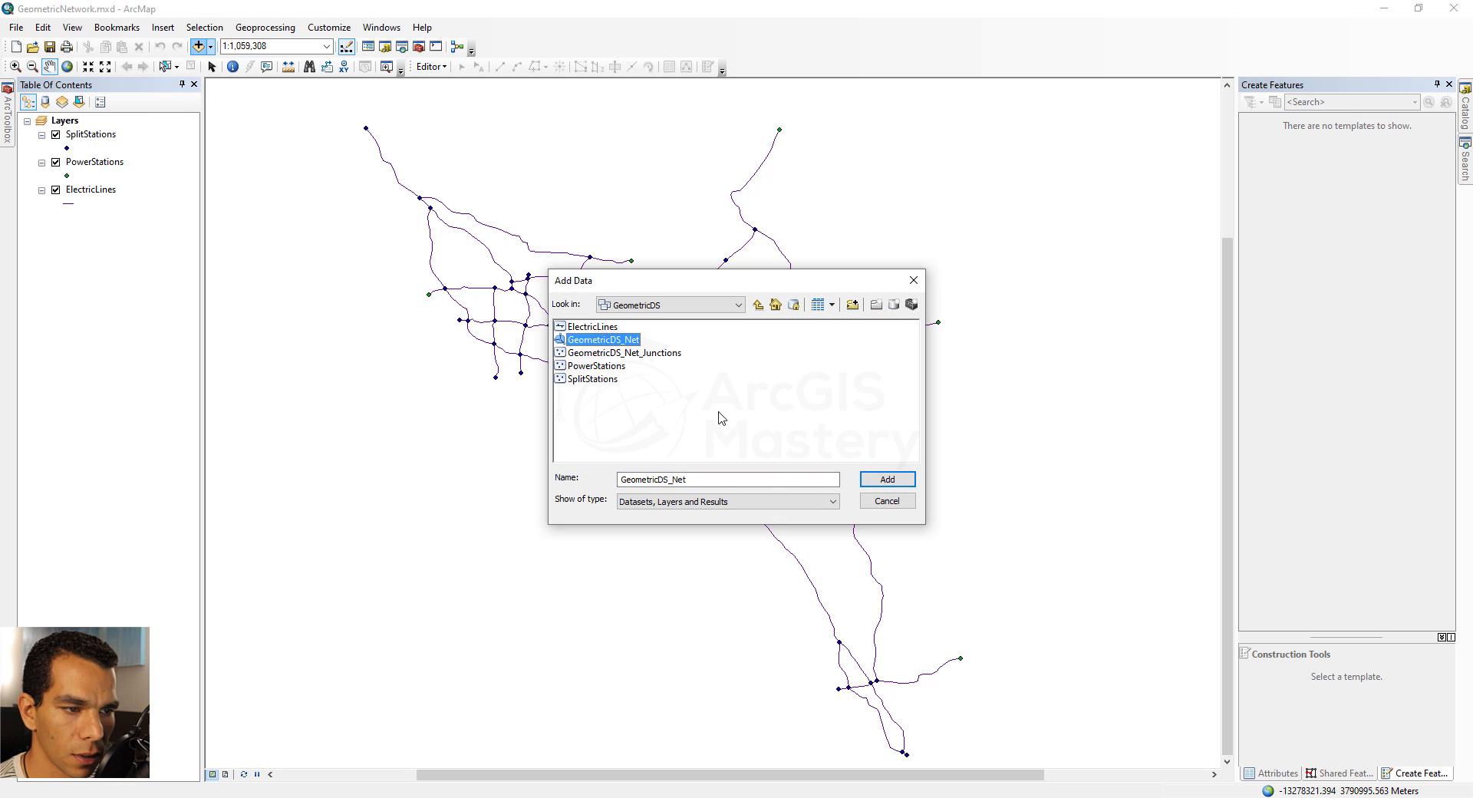
{"action": "left_click", "coordinate": [887, 479]}
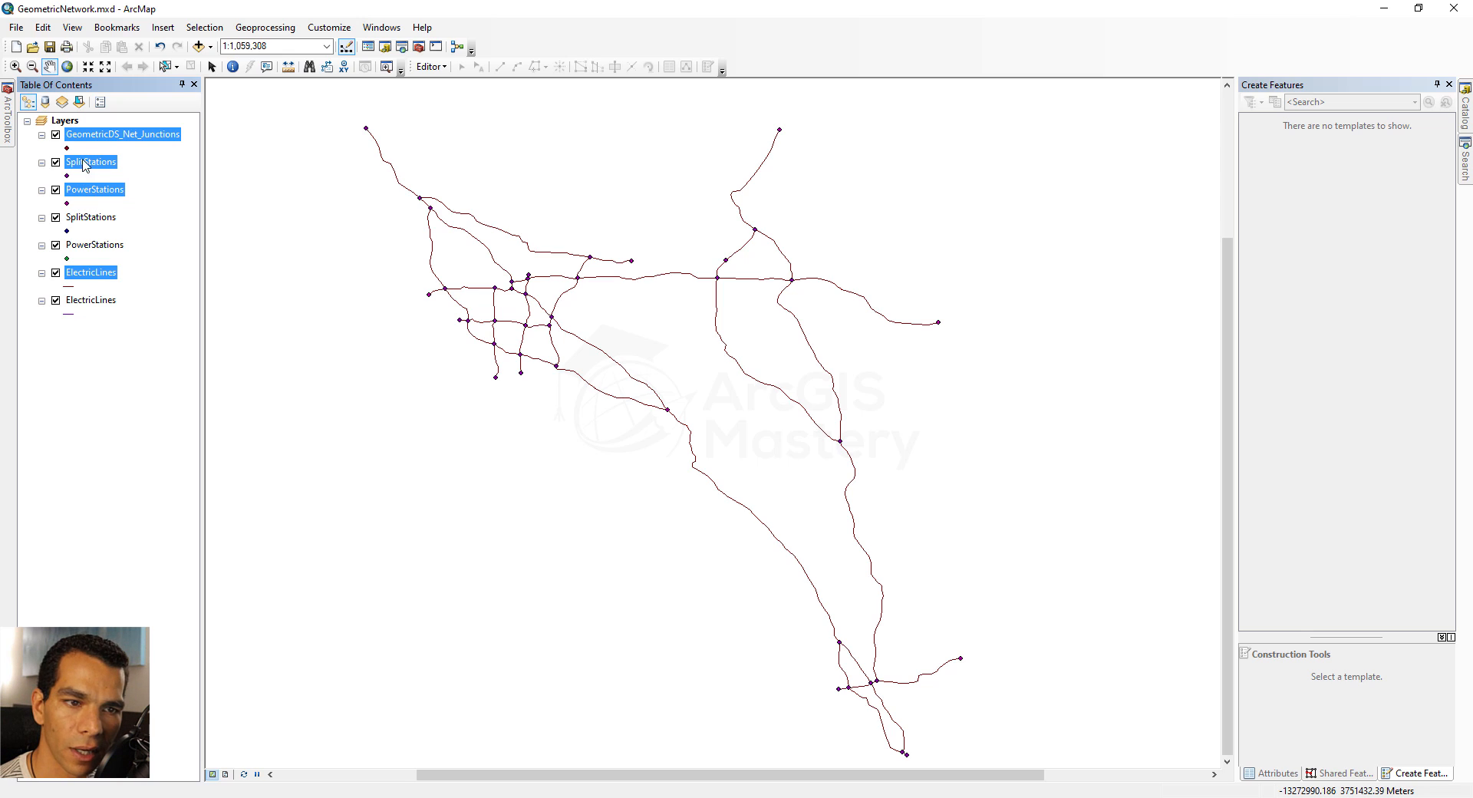
Remove the duplicate SplitStations, PowerStations and ElectricLines layers from the map, leaving one layer of each
{"action": "right_click", "coordinate": [84, 220]}
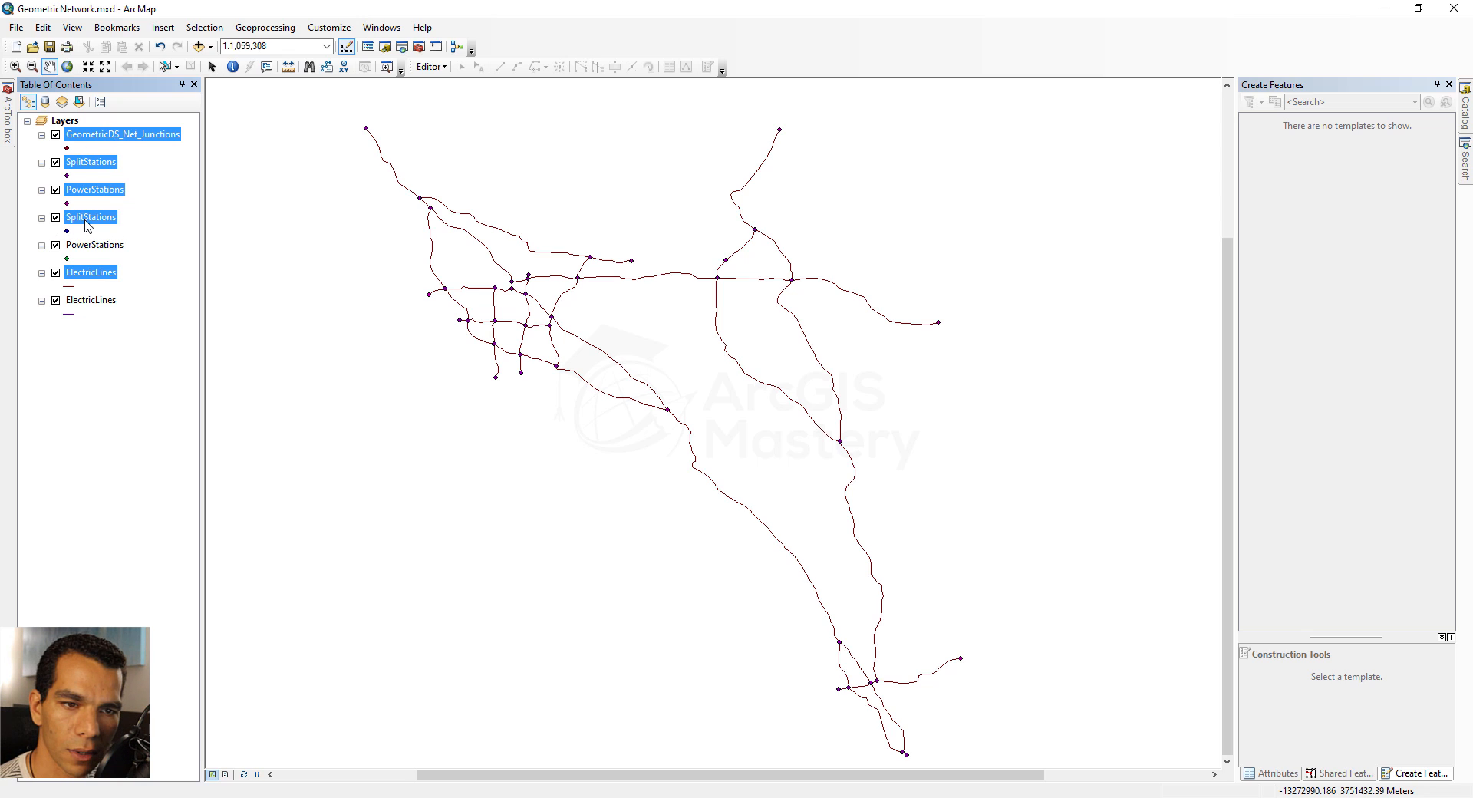
{"action": "left_click", "coordinate": [127, 246]}
{"action": "right_click", "coordinate": [95, 220]}
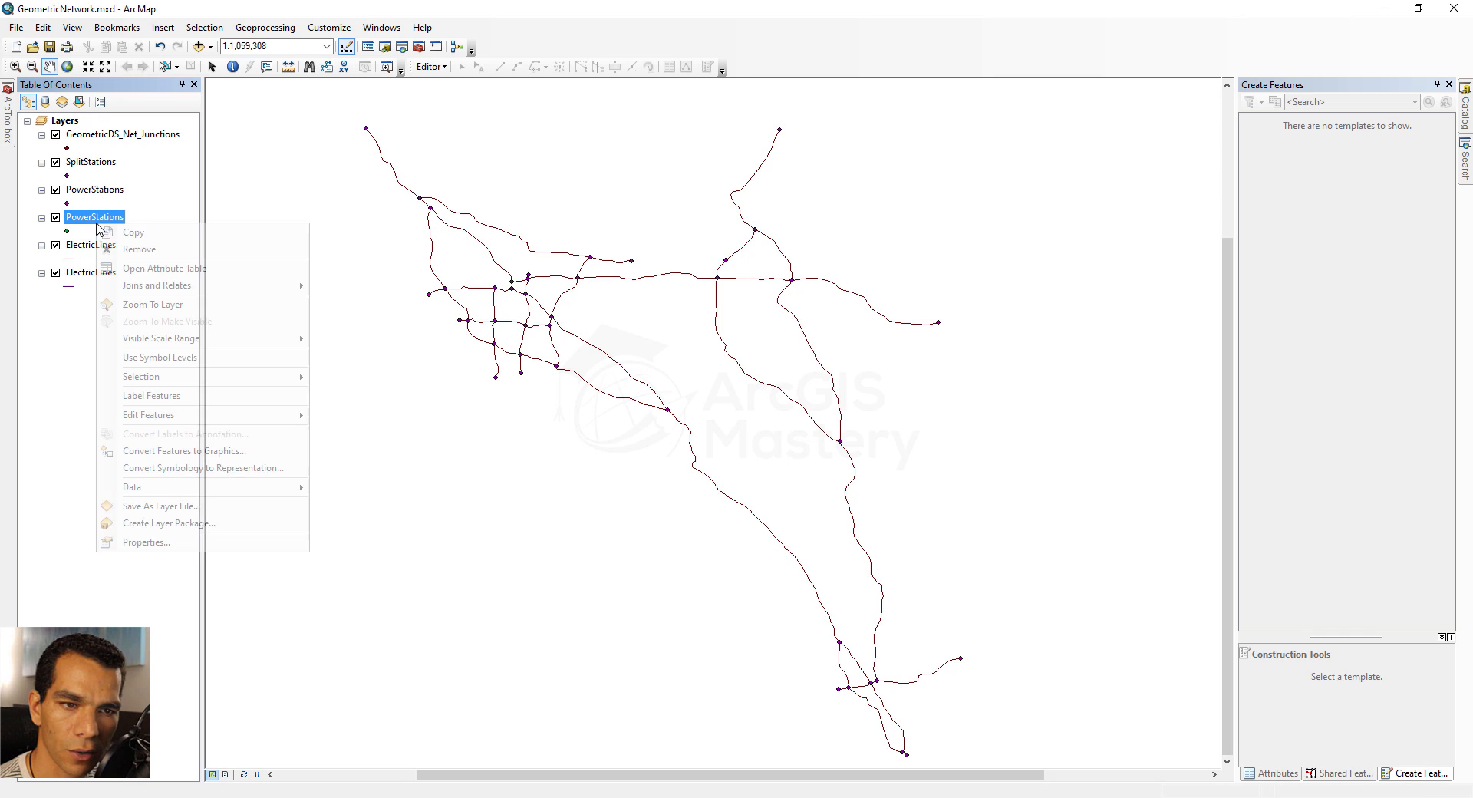
{"action": "left_click", "coordinate": [127, 247]}
{"action": "right_click", "coordinate": [106, 245]}
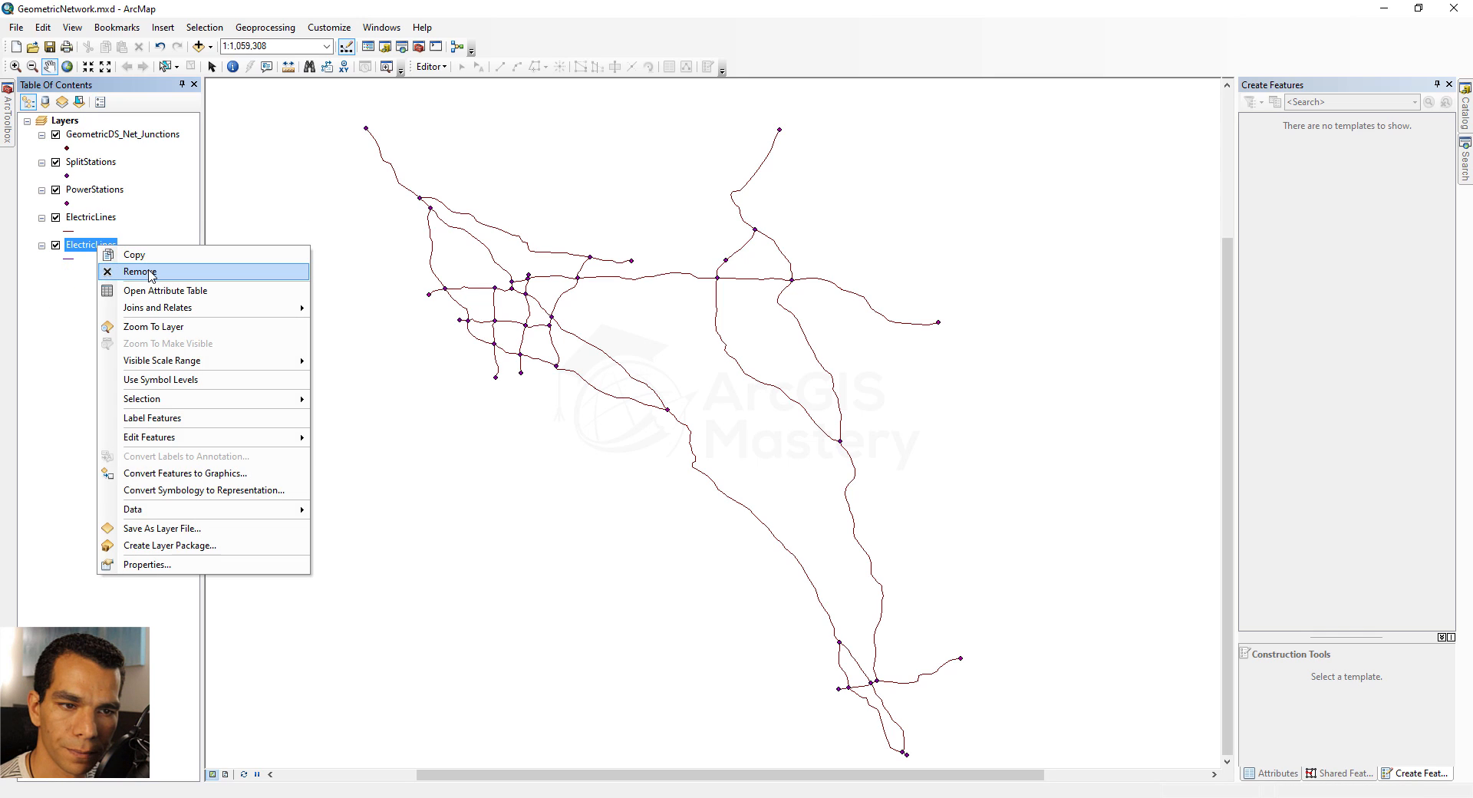
{"action": "left_click", "coordinate": [130, 270]}
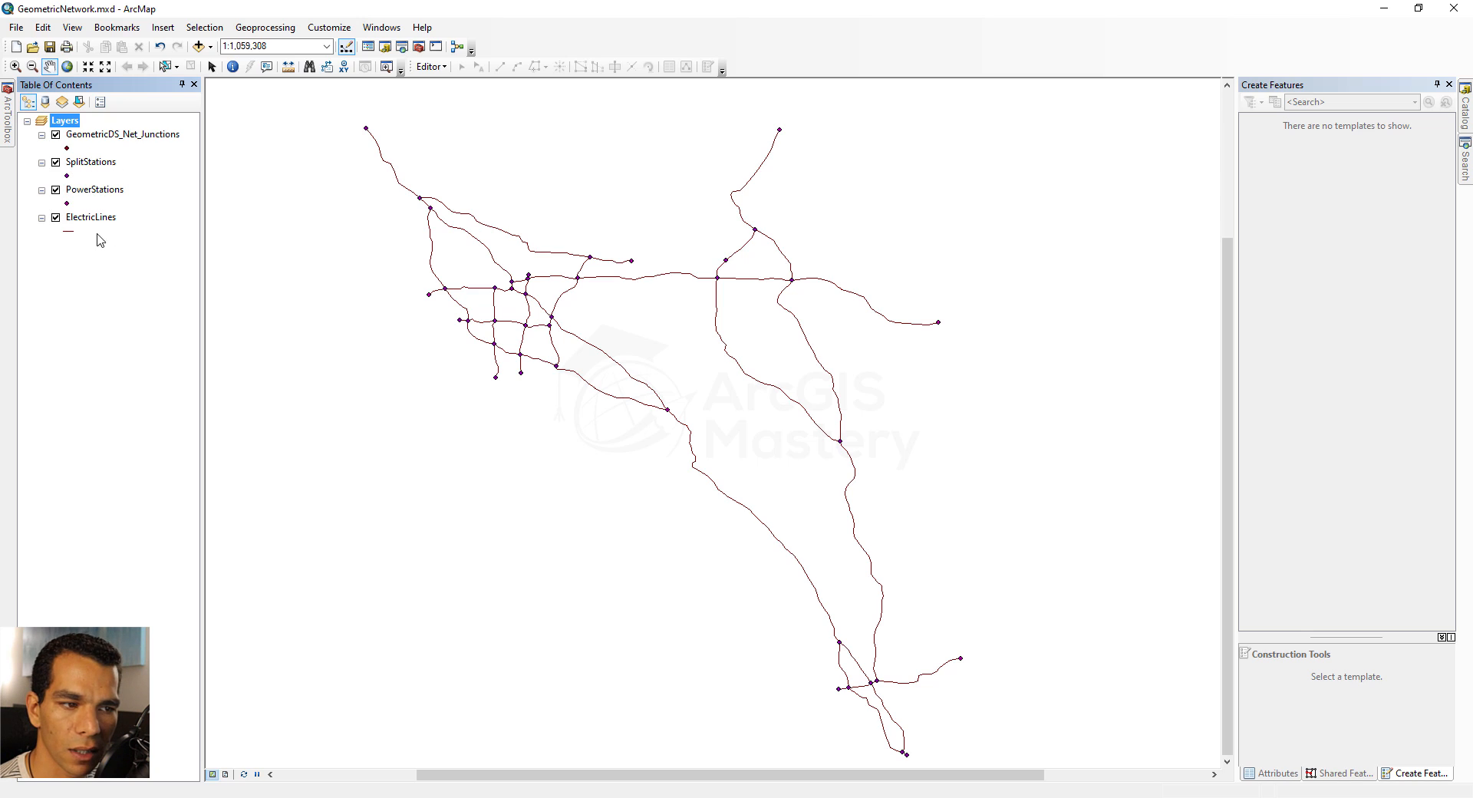
Symbolize the PowerStations layer with the Square 1 symbol in red at size 10
{"action": "left_click", "coordinate": [67, 203]}
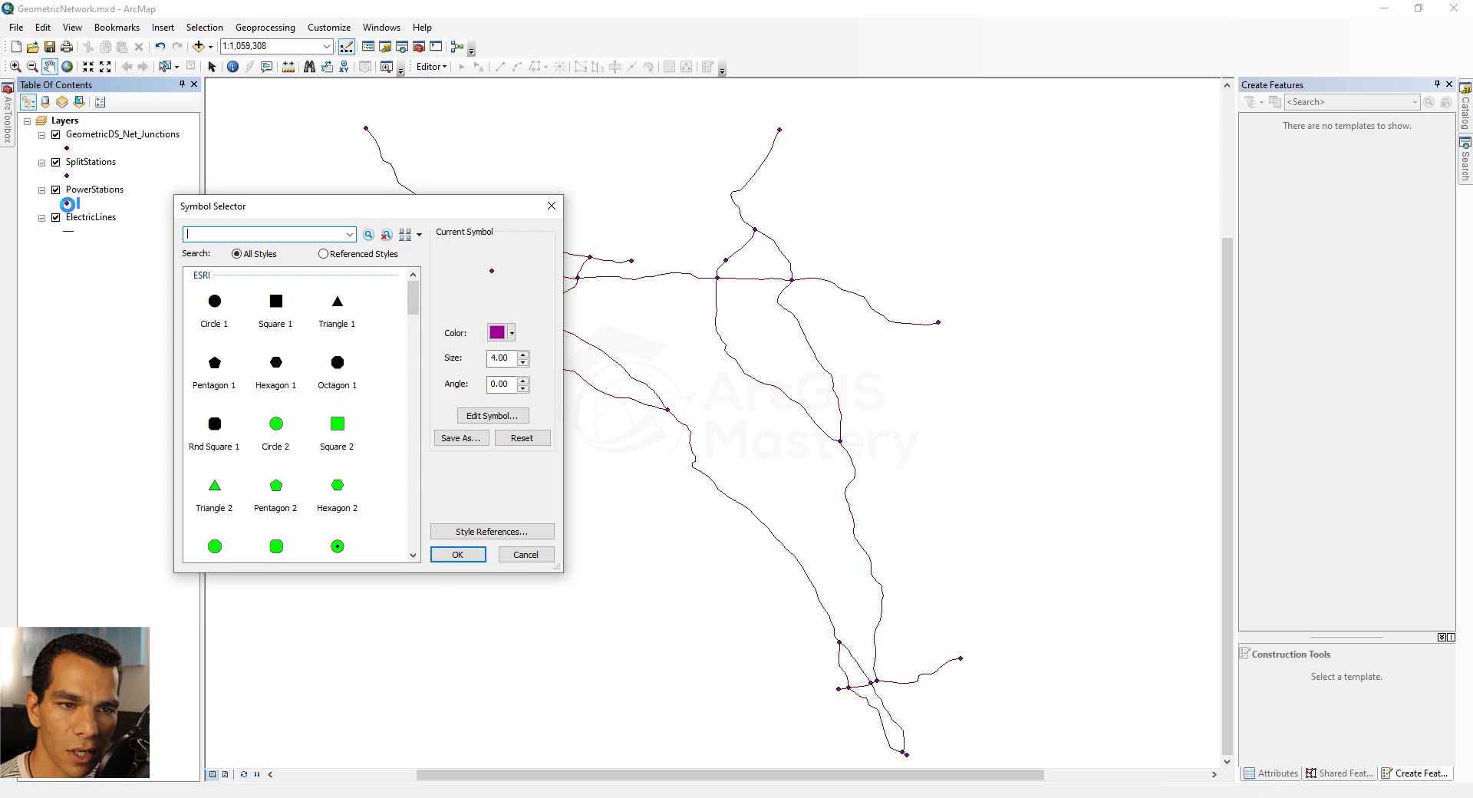
{"action": "left_click", "coordinate": [277, 303]}
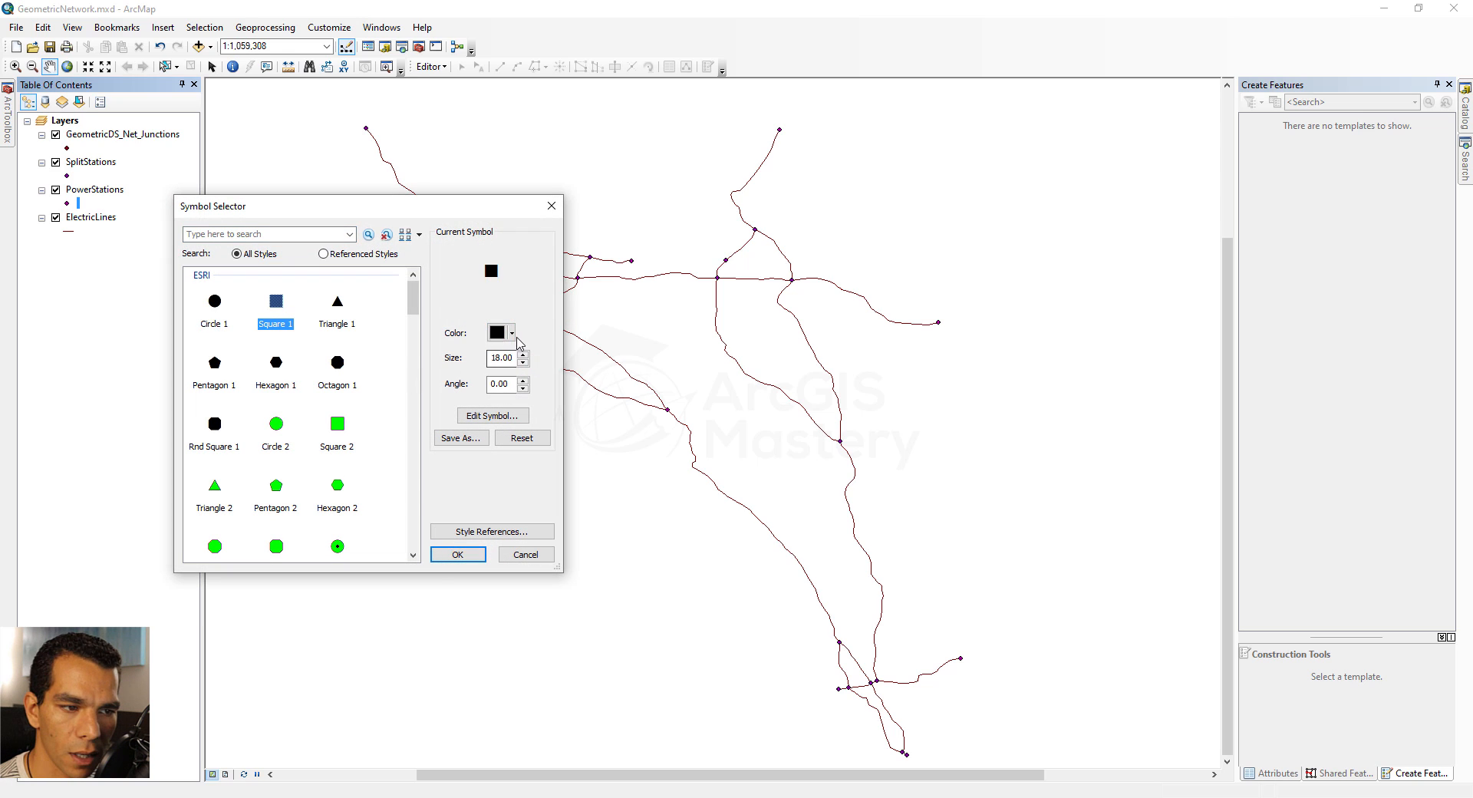
{"action": "left_click", "coordinate": [511, 332]}
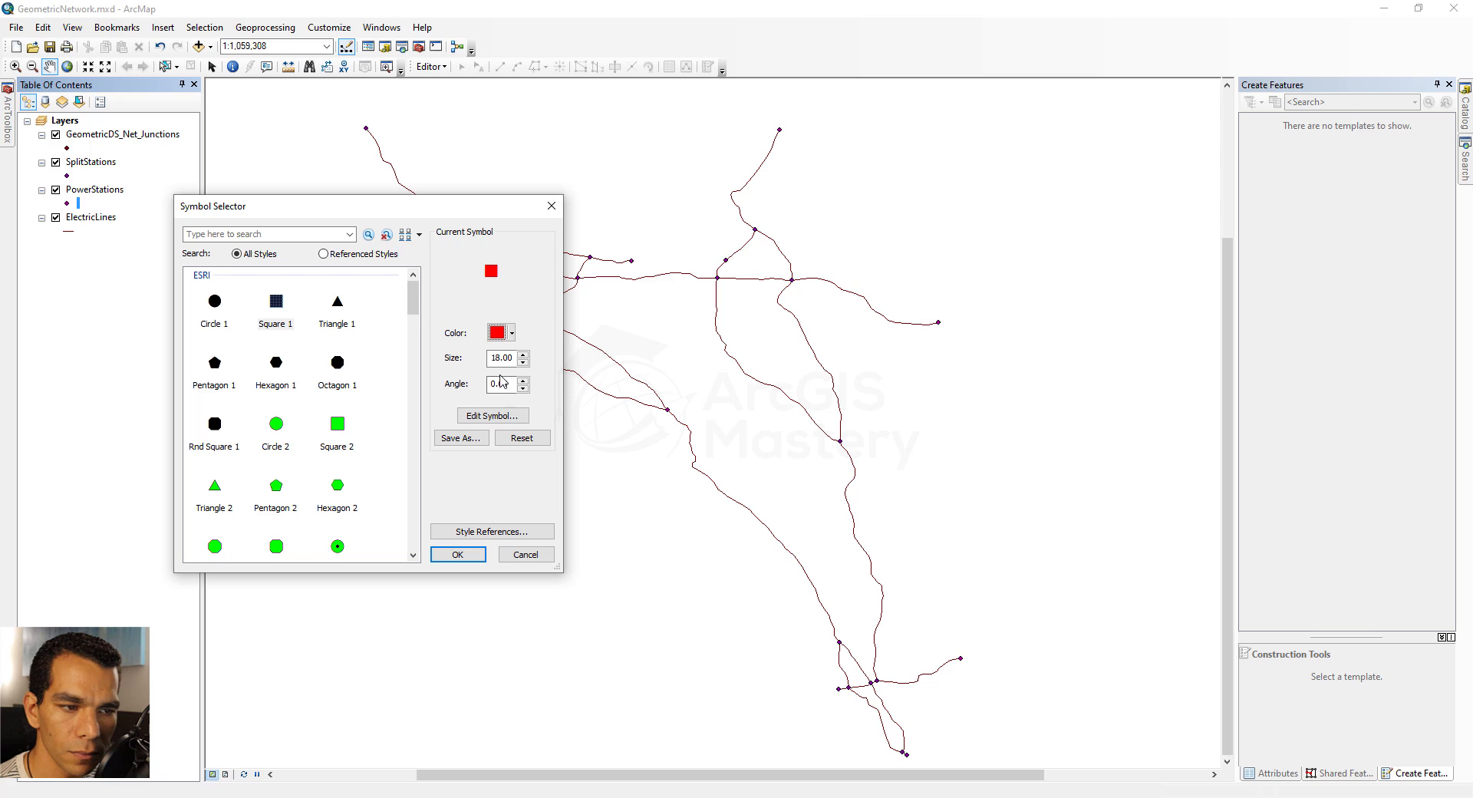
{"action": "double_click", "coordinate": [501, 358]}
{"action": "type", "text": "1,0"}
{"action": "key", "text": "Return"}
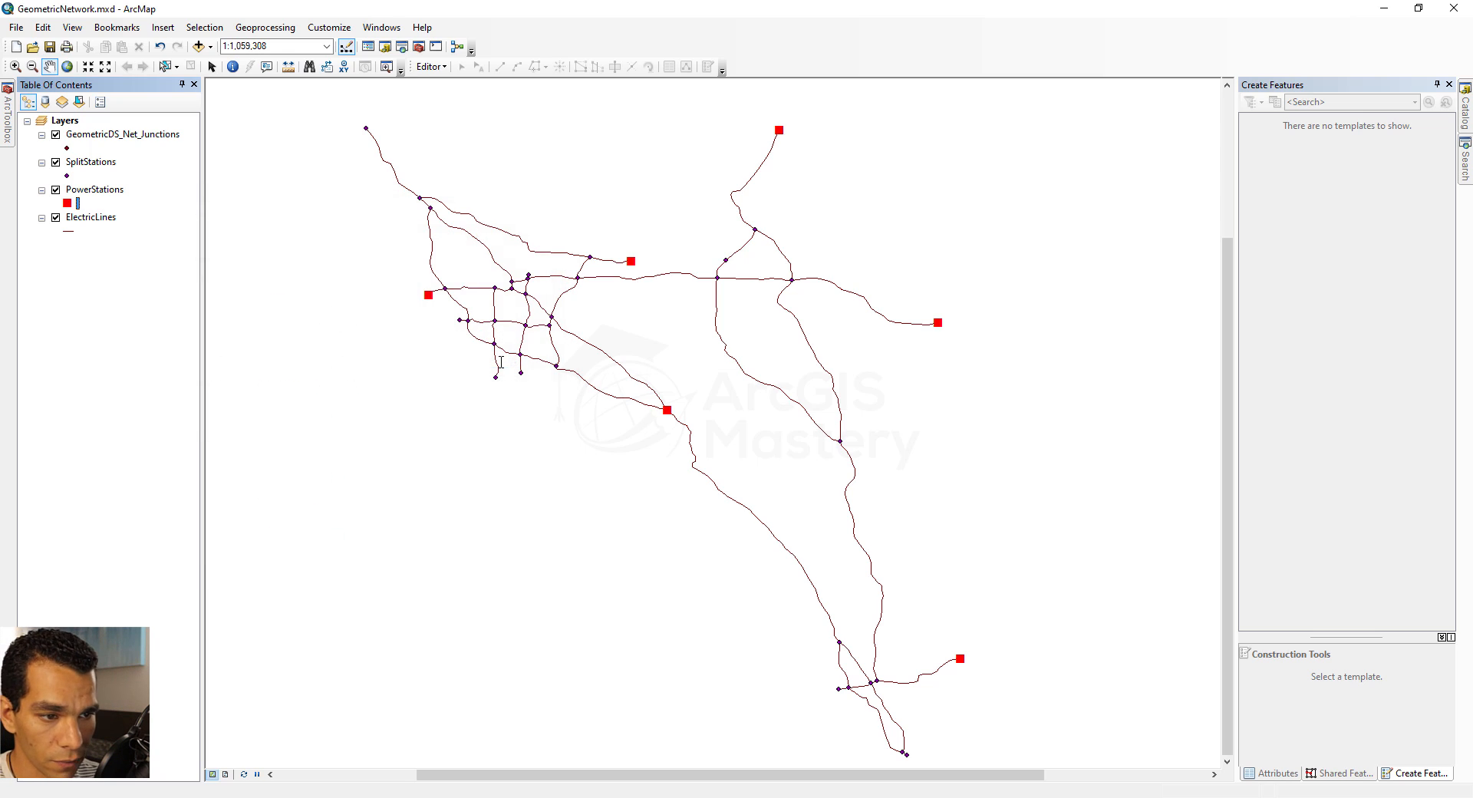
Symbolize the SplitStations layer with the Triangle 1 symbol in blue at a reduced size
{"action": "left_click", "coordinate": [67, 176]}
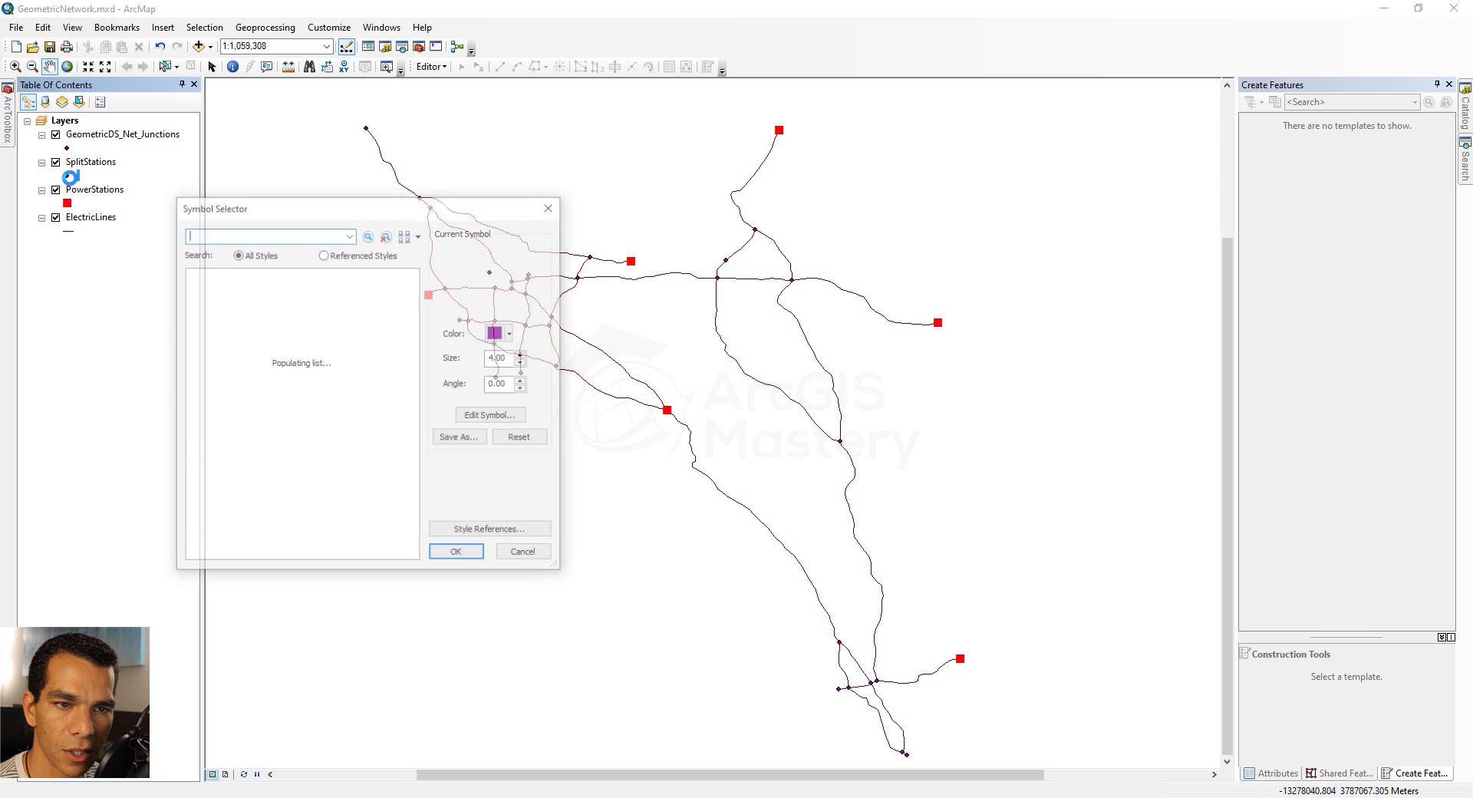
{"action": "left_click", "coordinate": [337, 301]}
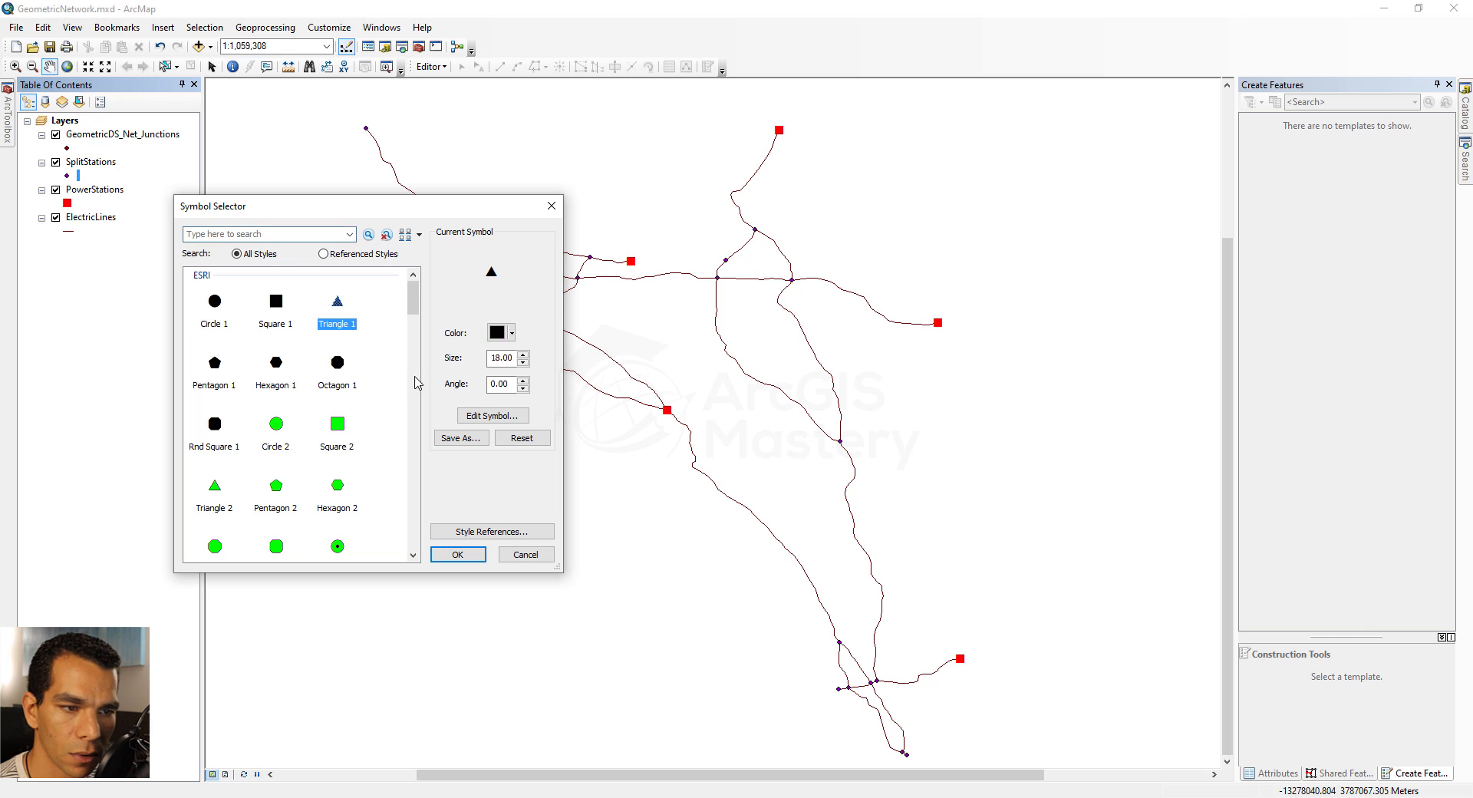
{"action": "left_click", "coordinate": [510, 332]}
{"action": "left_click", "coordinate": [620, 421]}
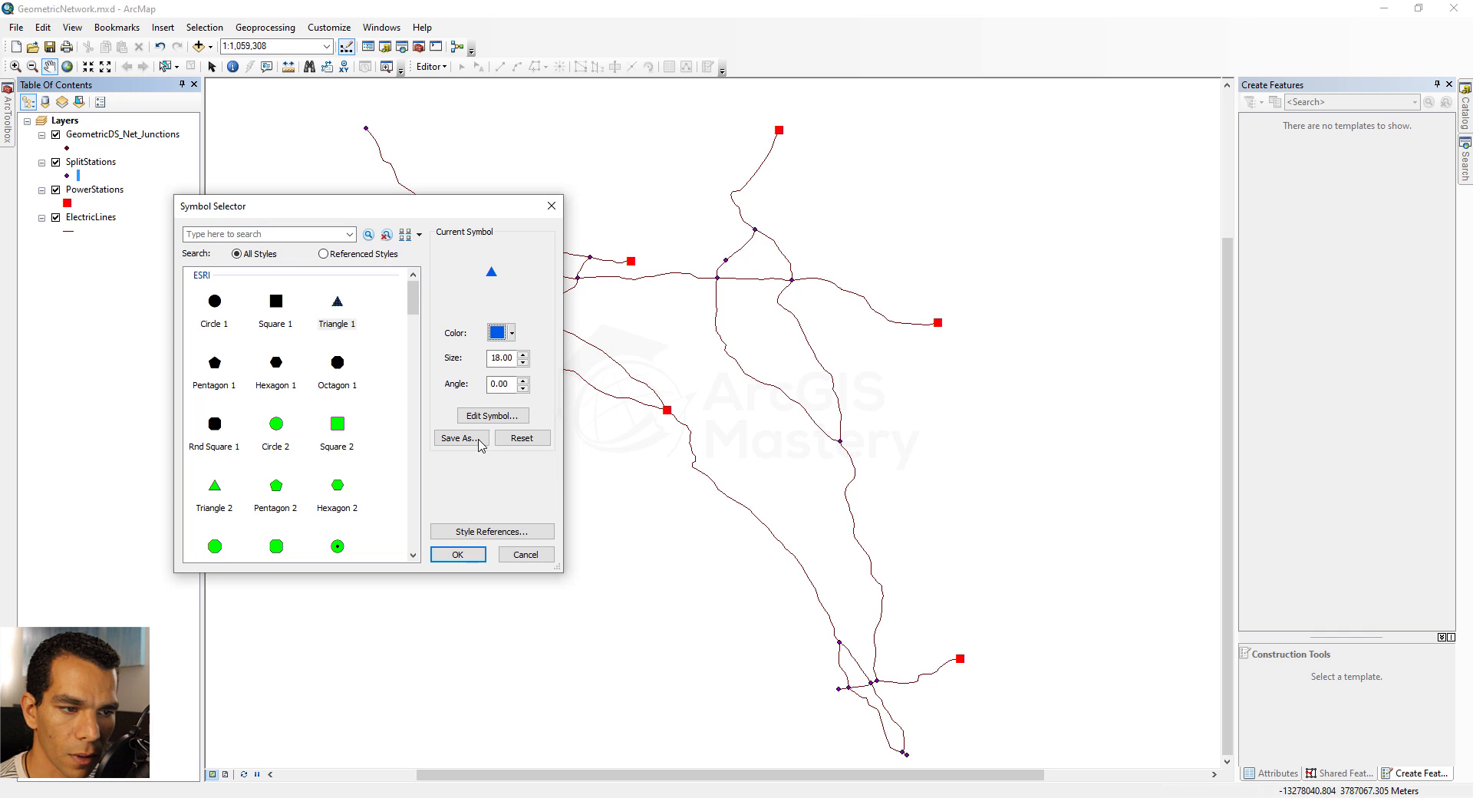
{"action": "double_click", "coordinate": [494, 358]}
{"action": "type", "text": "8"}
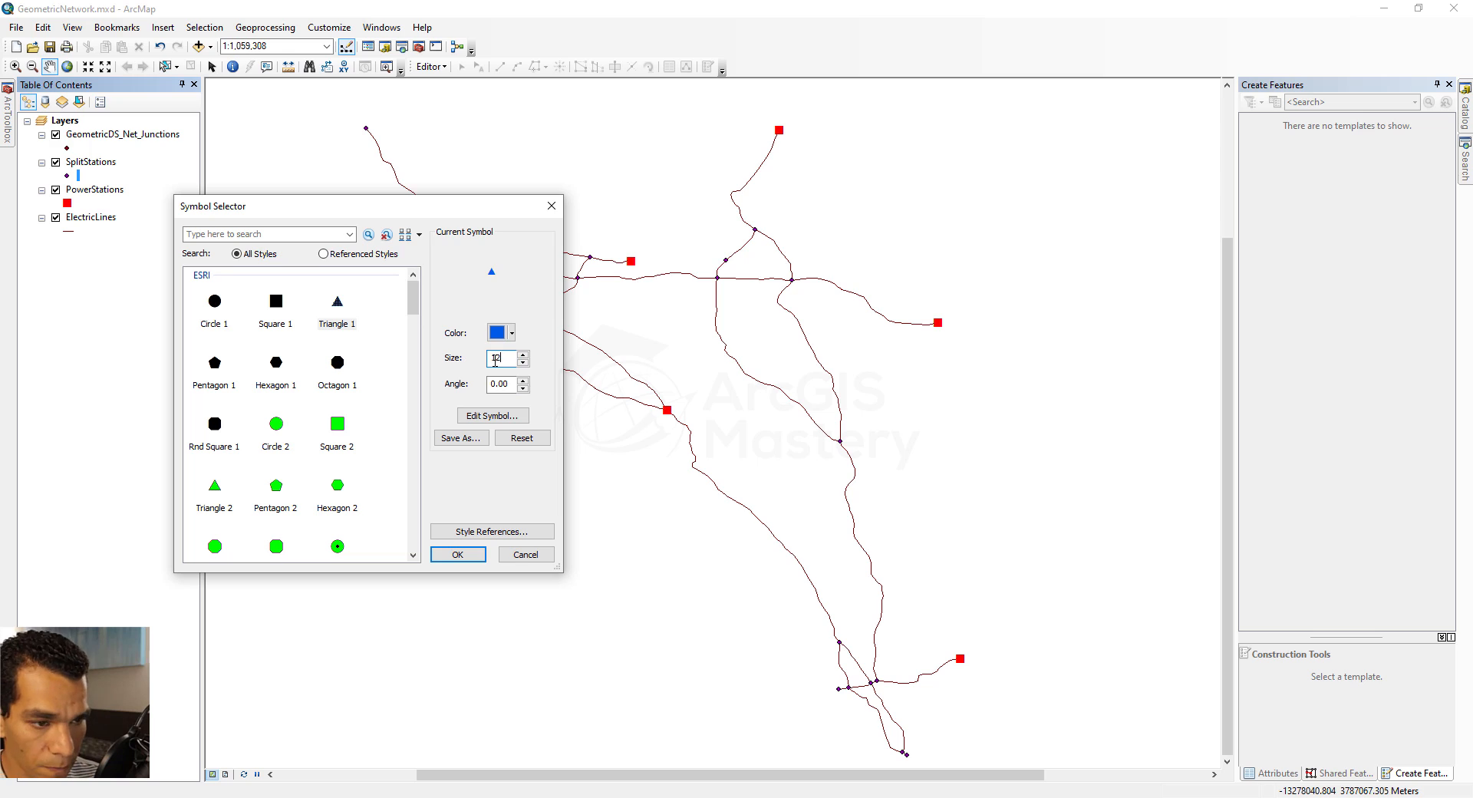
{"action": "key", "text": "Return"}
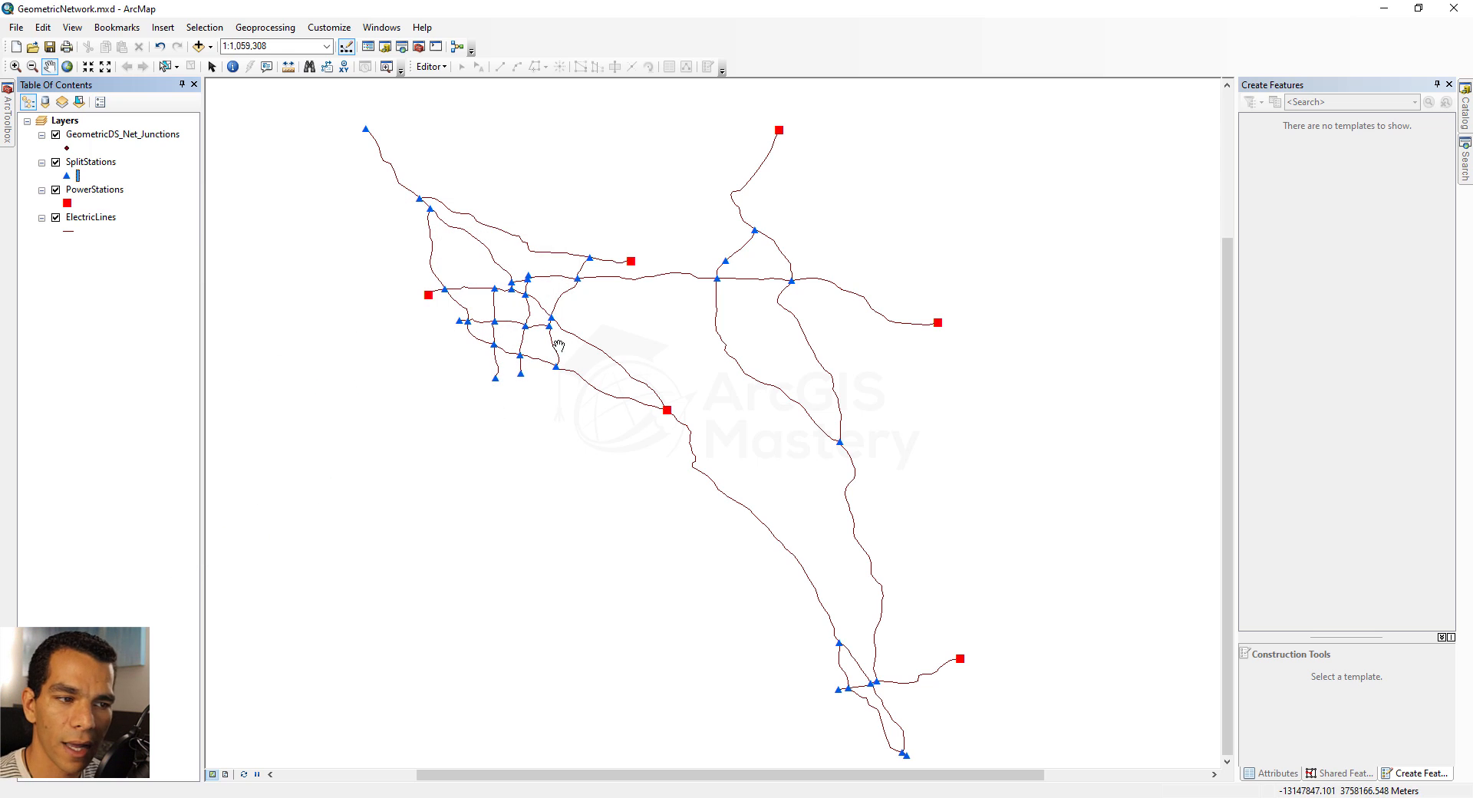
Show the Geometric Network Editing tools and start an edit session with the GeometricDS_Net_Junctions template active
{"action": "scroll", "coordinate": [553, 326], "scroll_direction": "up", "scroll_amount": 2}
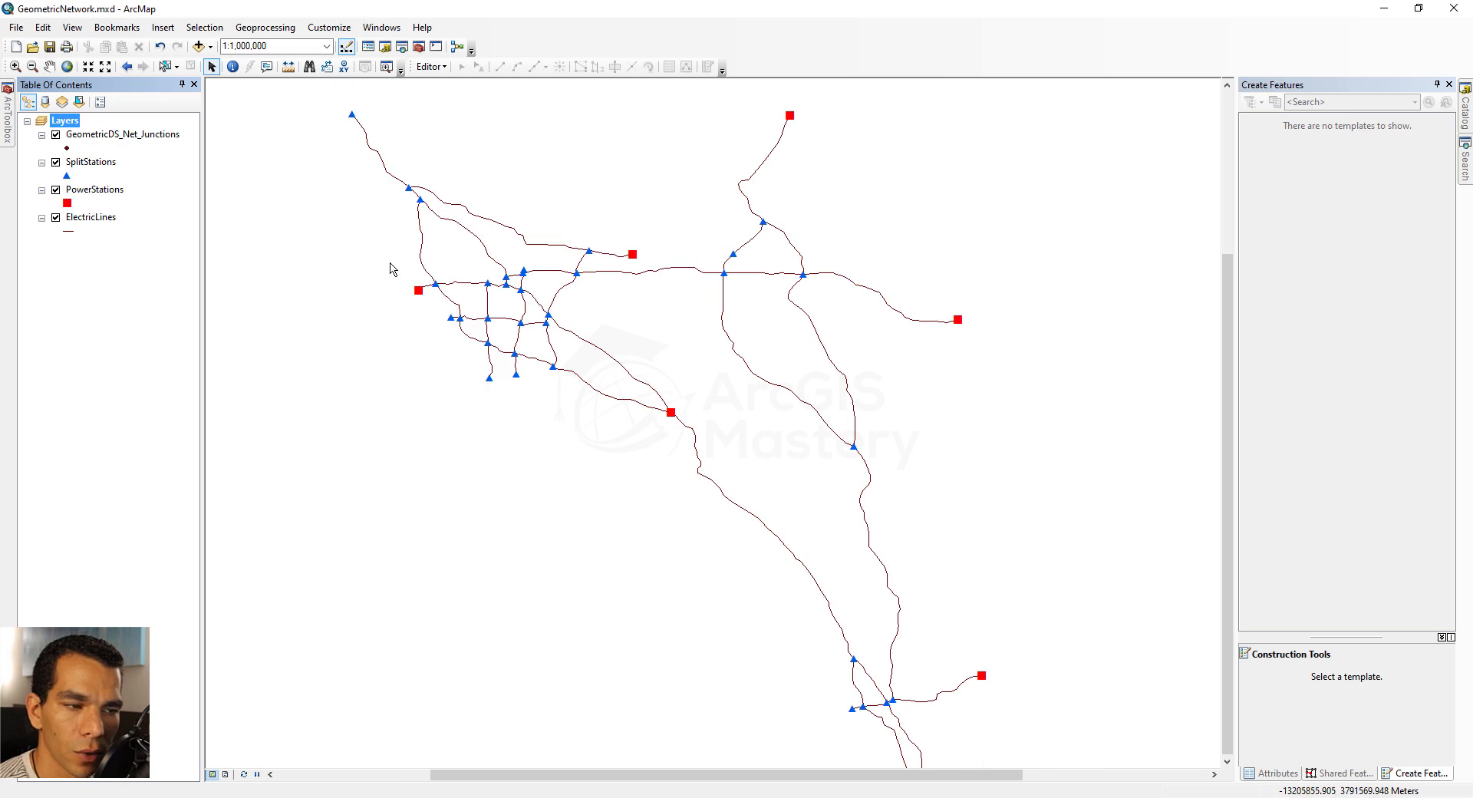
{"action": "right_click", "coordinate": [586, 46]}
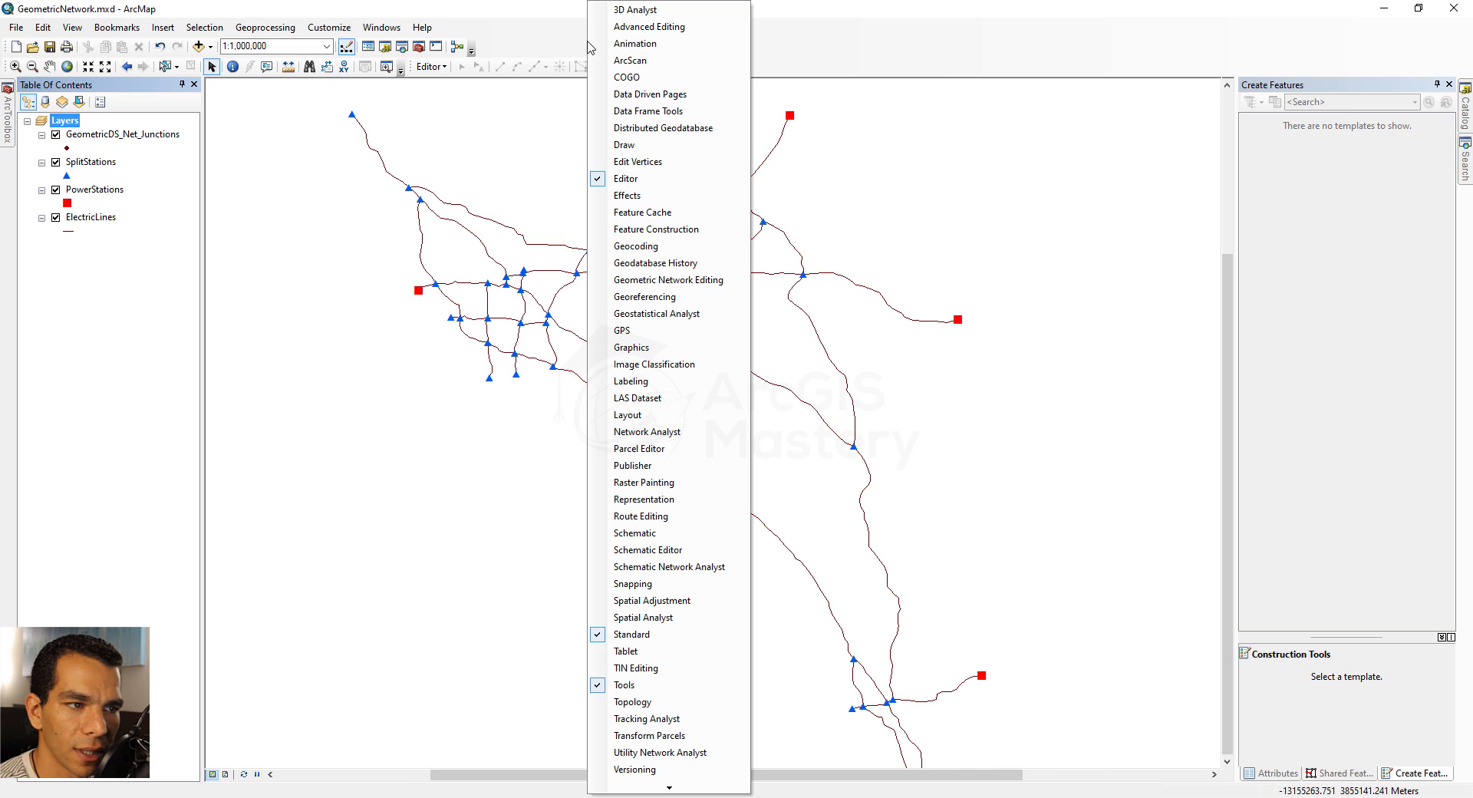
{"action": "left_click", "coordinate": [670, 280]}
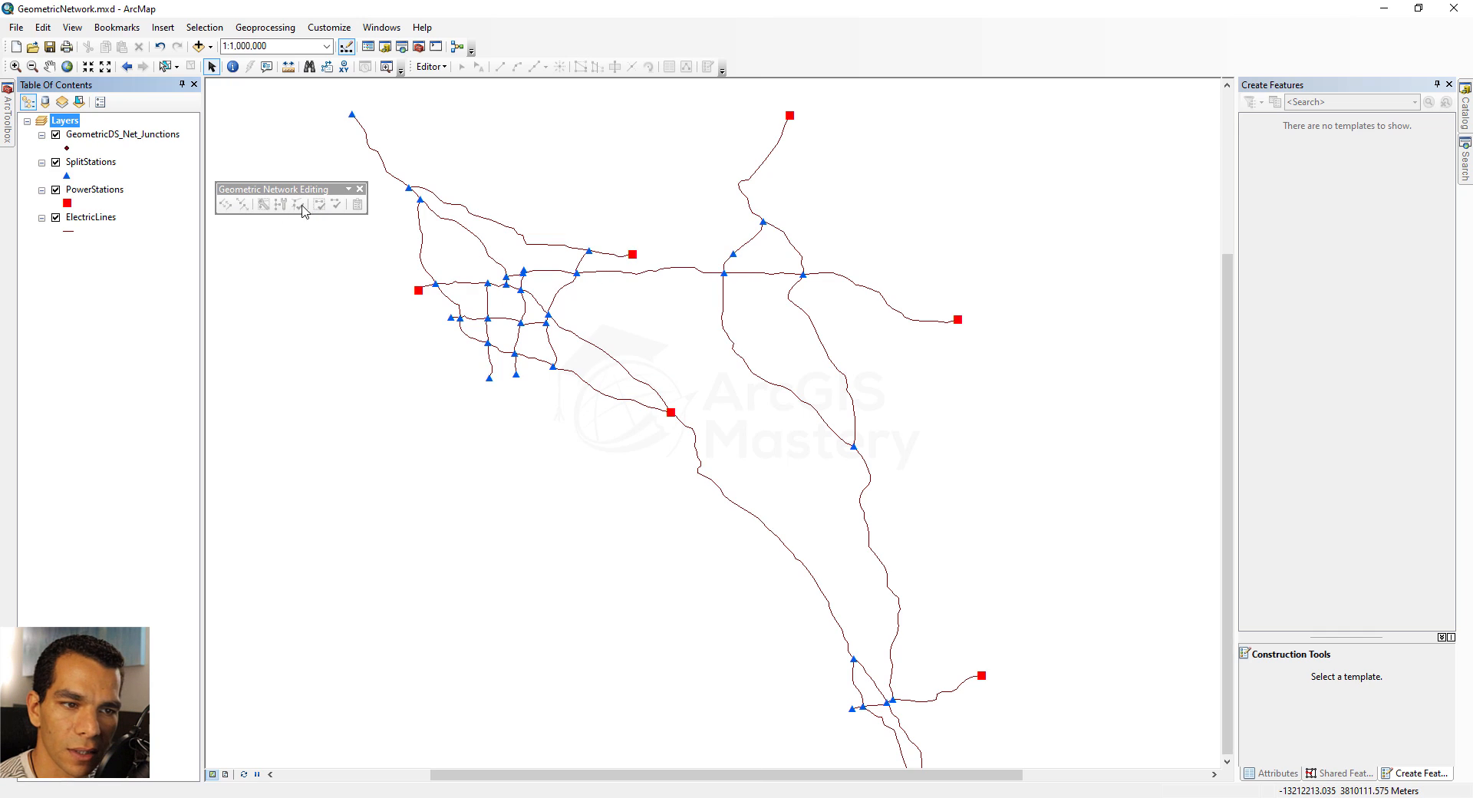
{"action": "left_click", "coordinate": [428, 67]}
{"action": "left_click", "coordinate": [463, 83]}
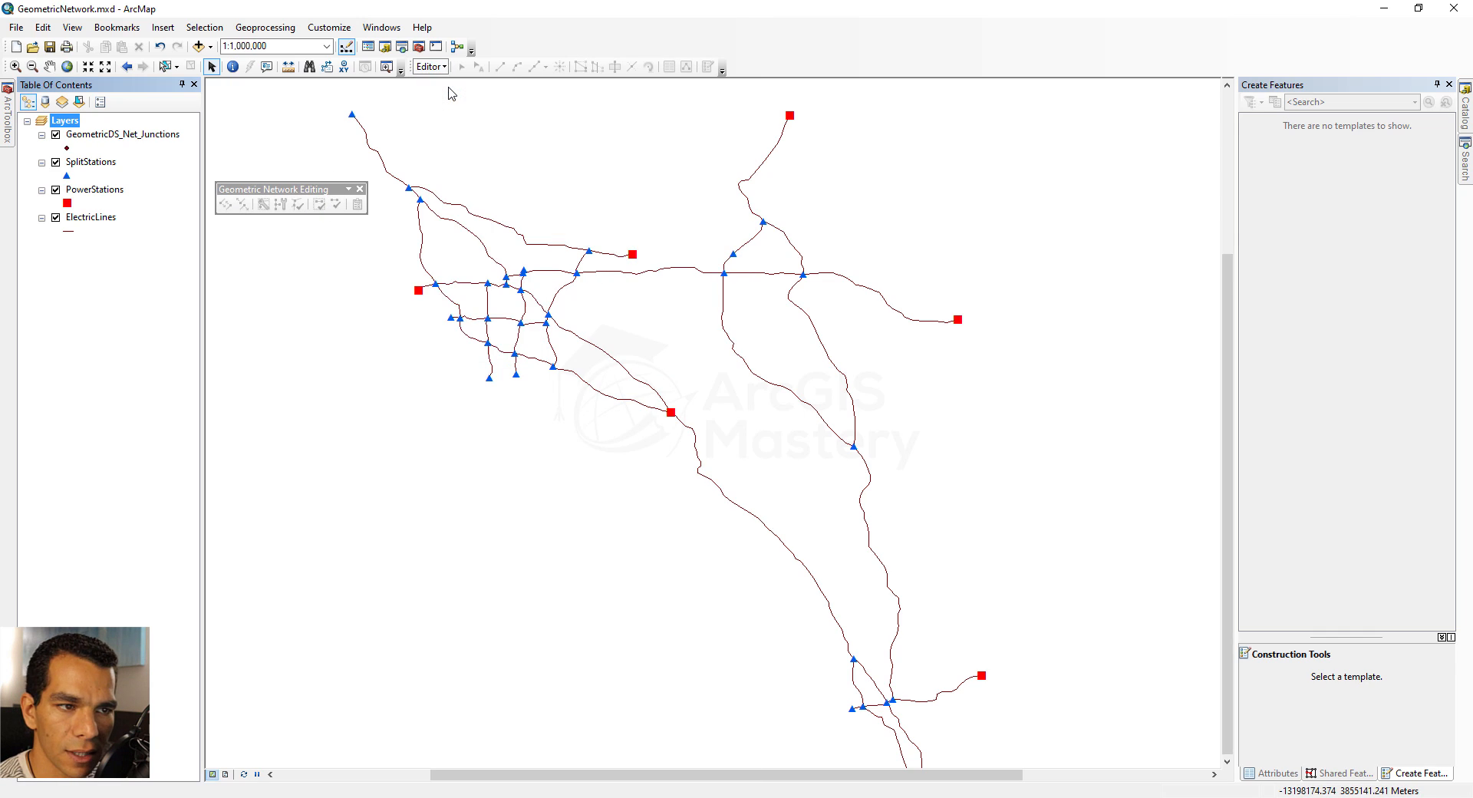
{"action": "left_click", "coordinate": [1311, 169]}
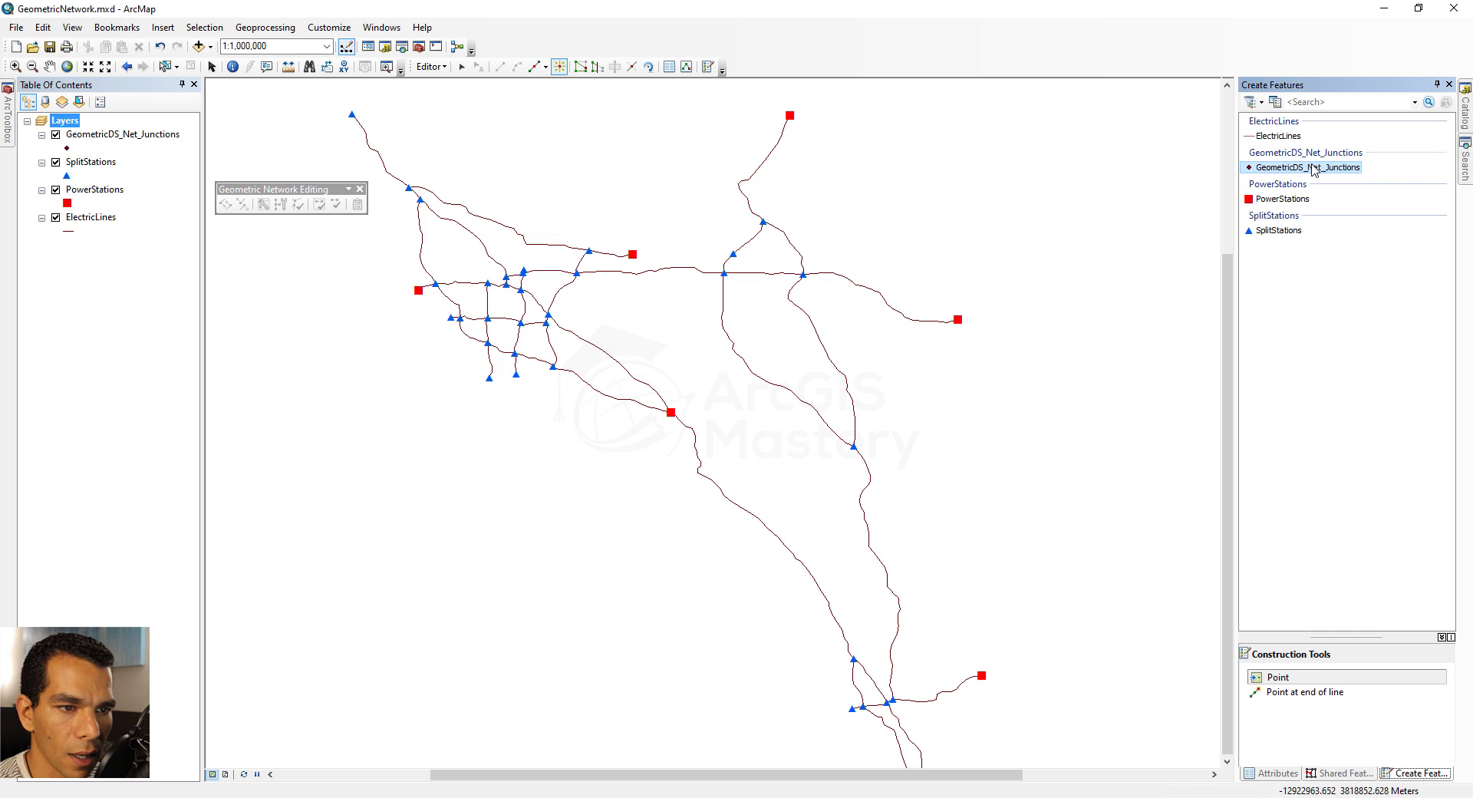
Using the GeometricDS_Net_Junctions layer, verify the connectivity of the entire network and the geometry of its features
{"action": "left_click", "coordinate": [124, 137]}
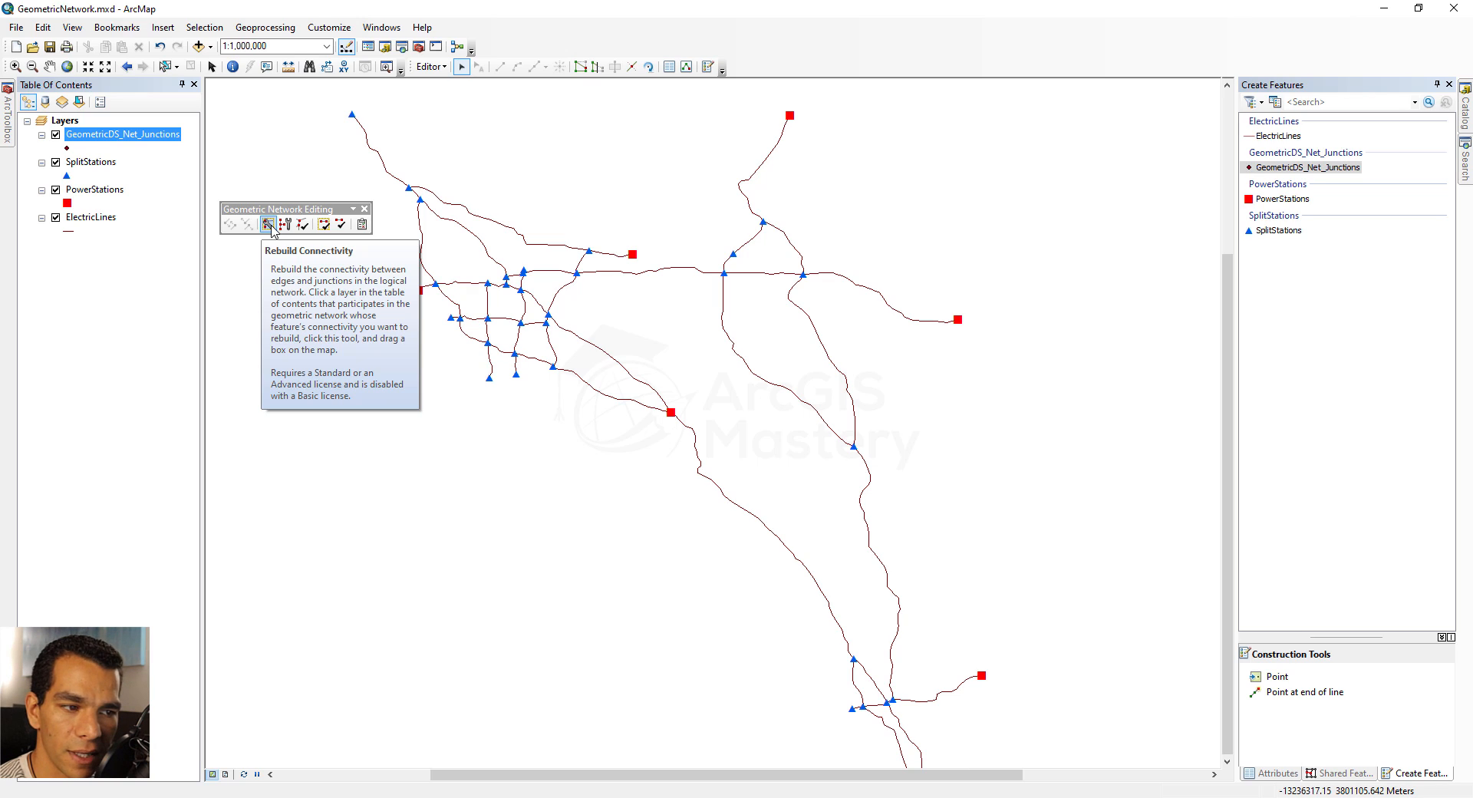
{"action": "left_click", "coordinate": [303, 224]}
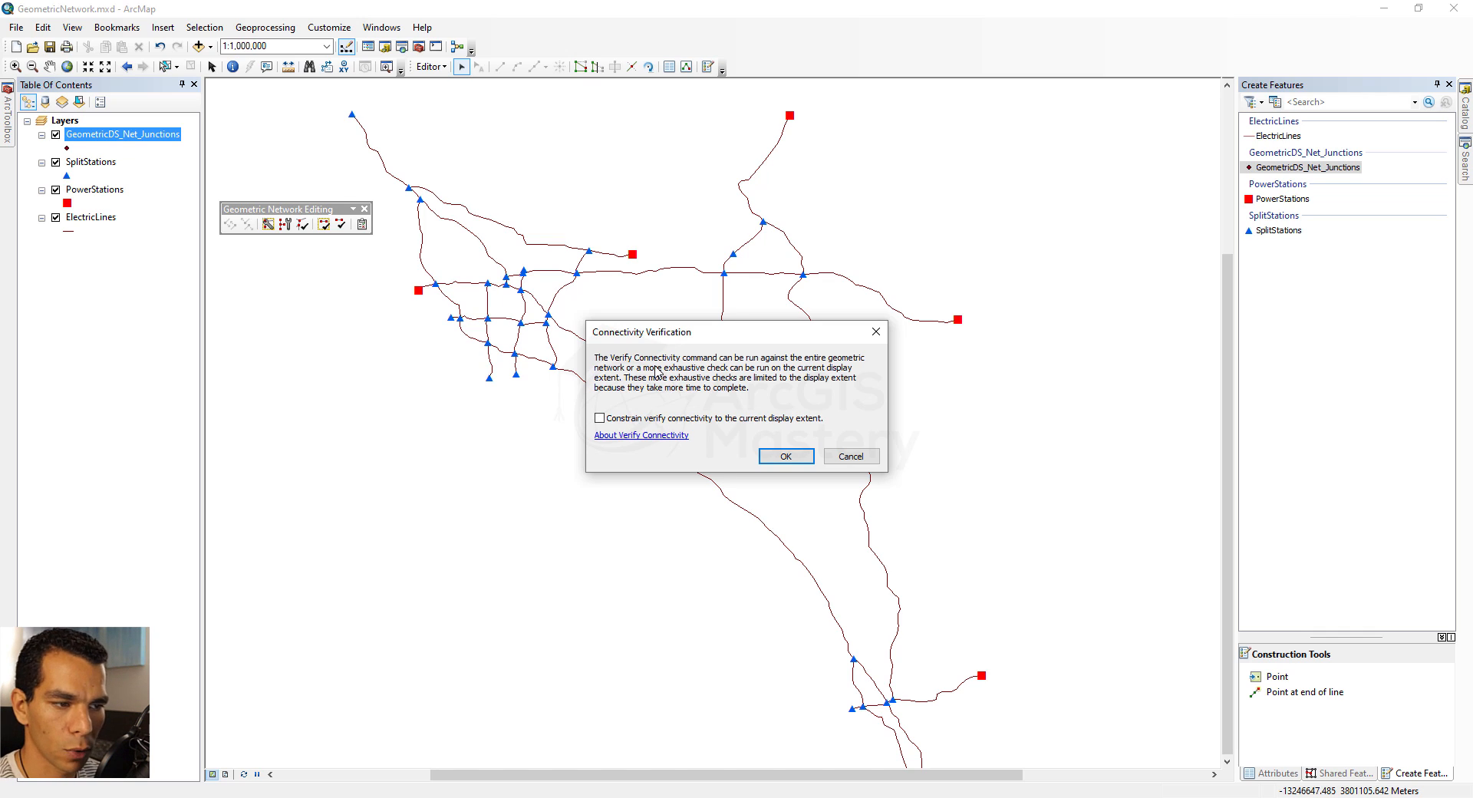
{"action": "left_click", "coordinate": [786, 455]}
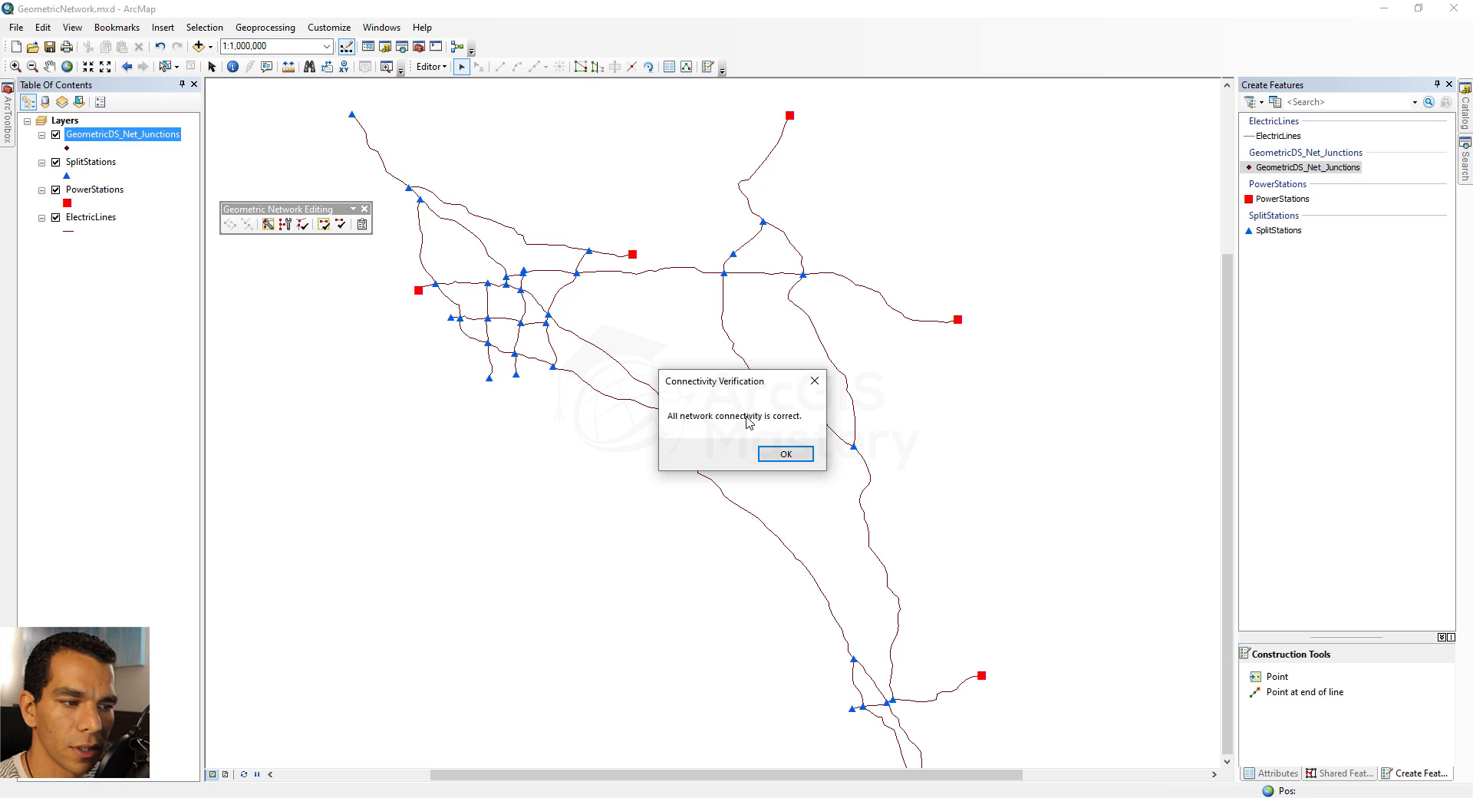
{"action": "left_click", "coordinate": [784, 453]}
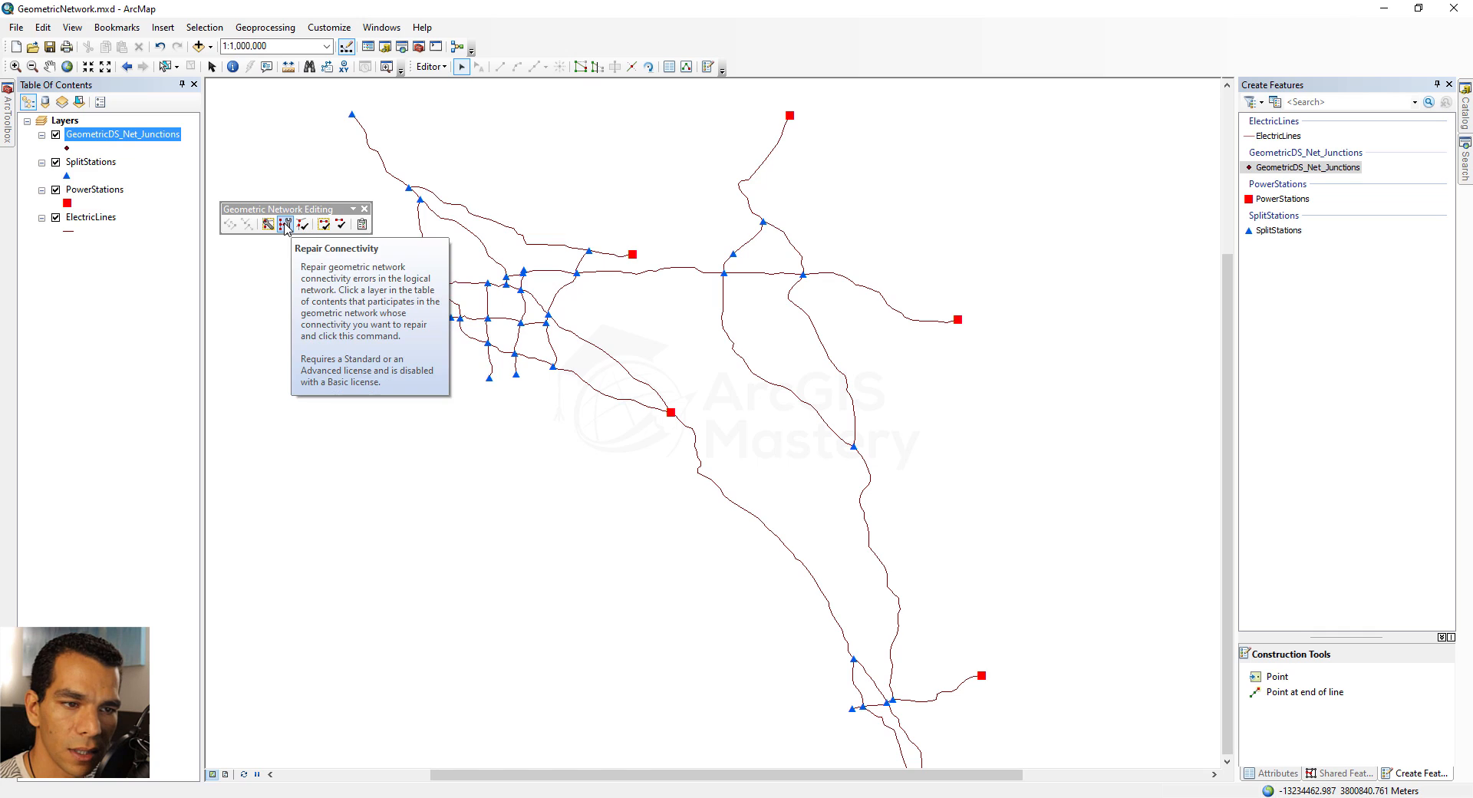
{"action": "left_click", "coordinate": [341, 226]}
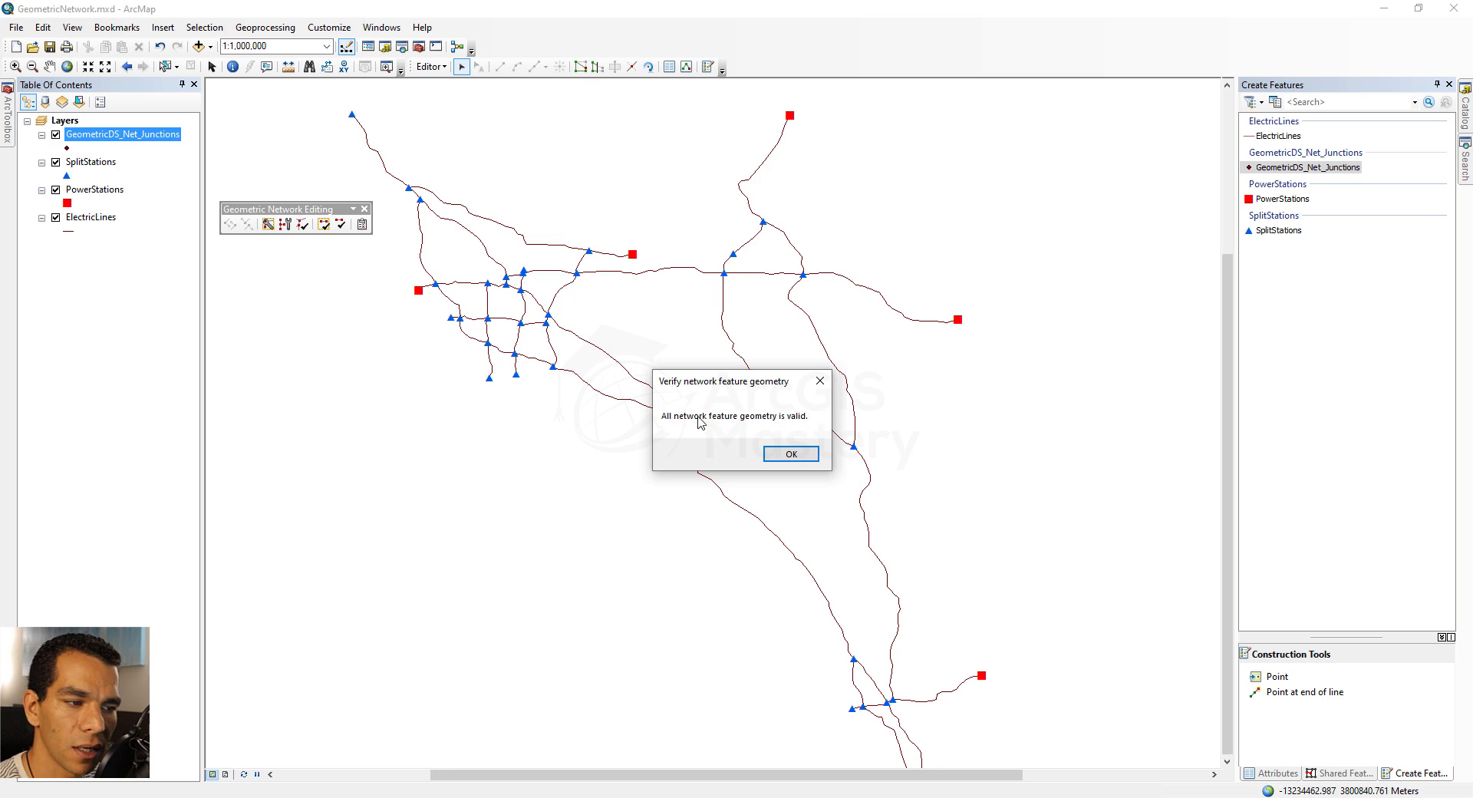
{"action": "left_click", "coordinate": [790, 454]}
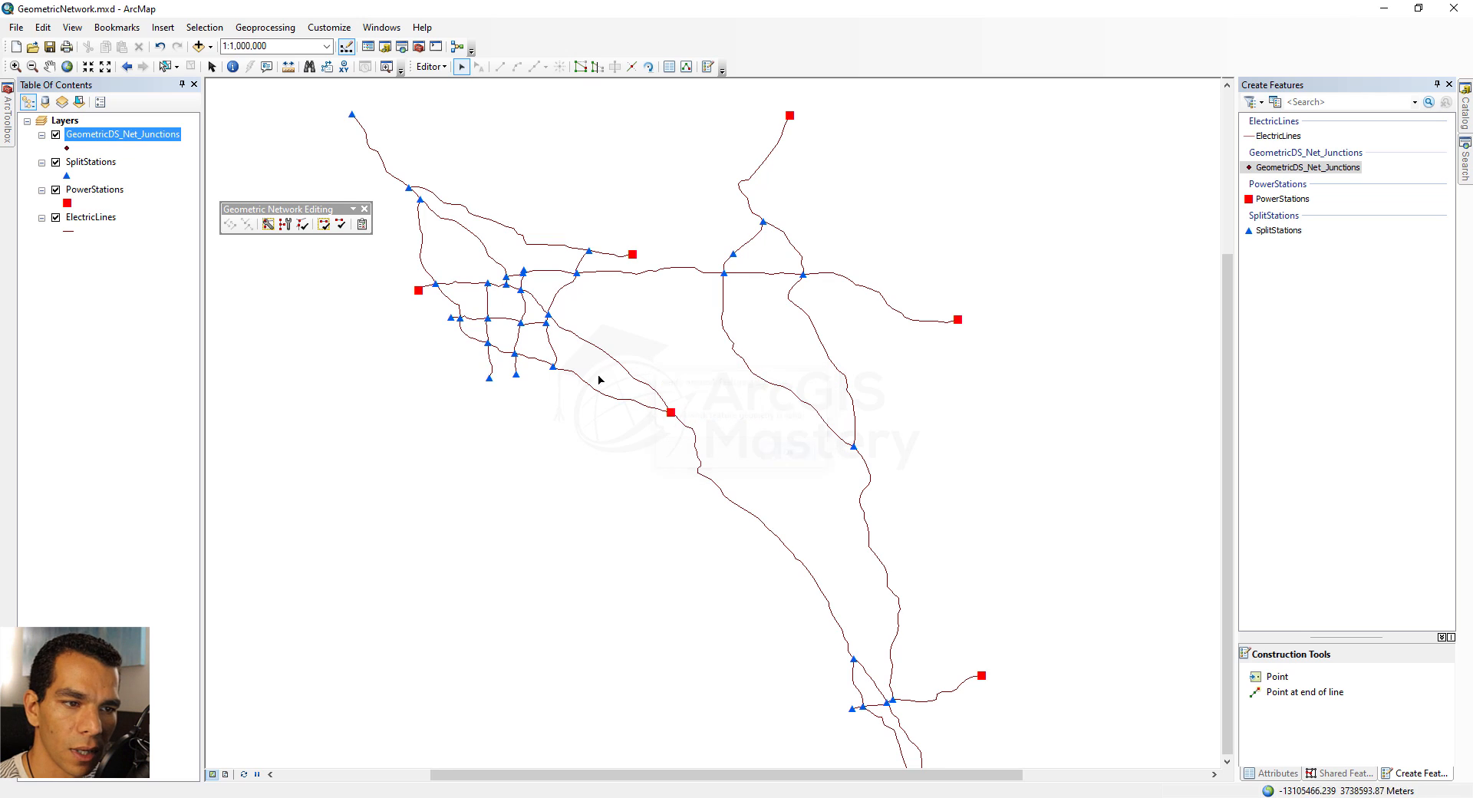
Select the feature with invalid geometry using Network Build Errors, and delete it from the network
{"action": "left_click", "coordinate": [362, 224]}
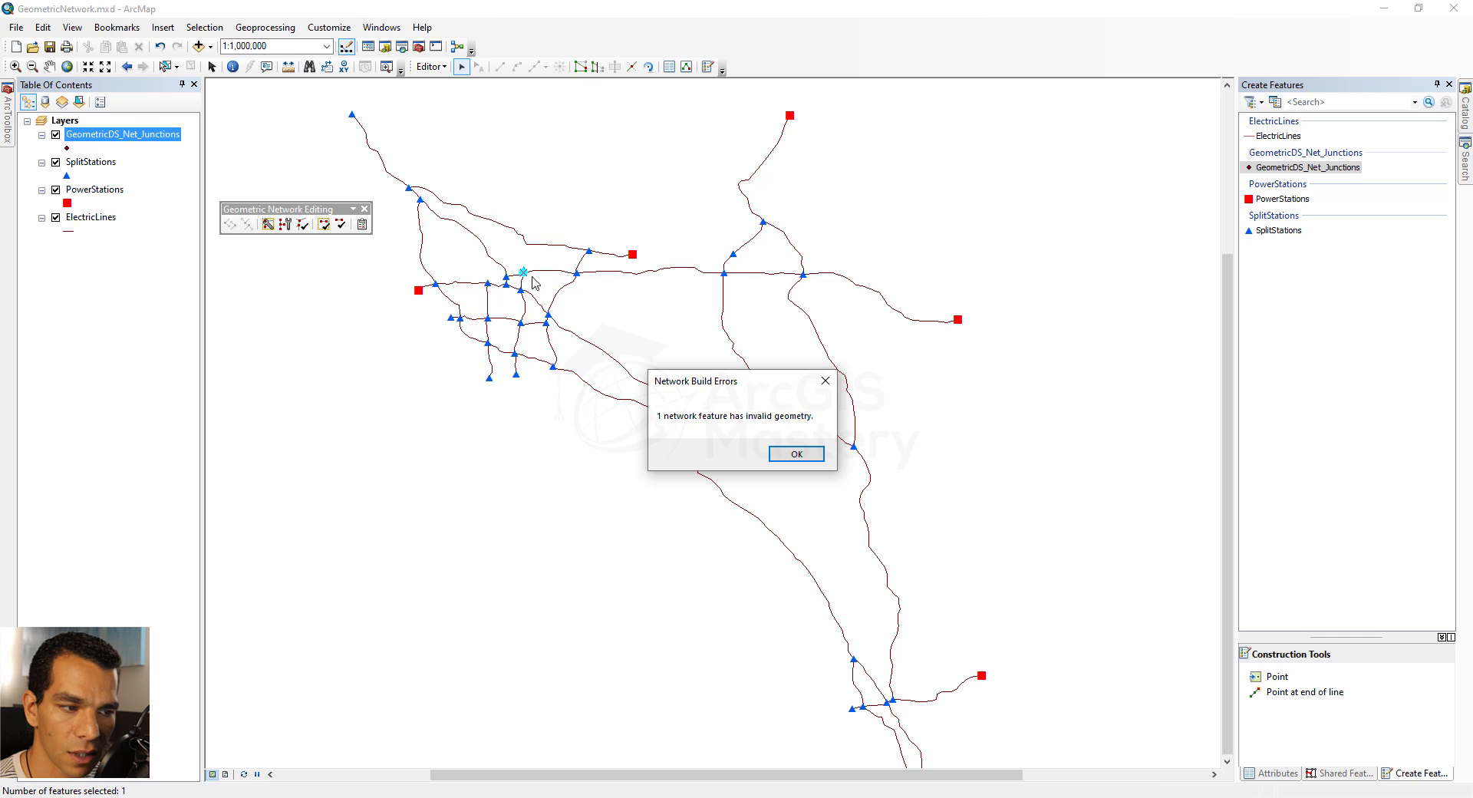
{"action": "left_click", "coordinate": [797, 454]}
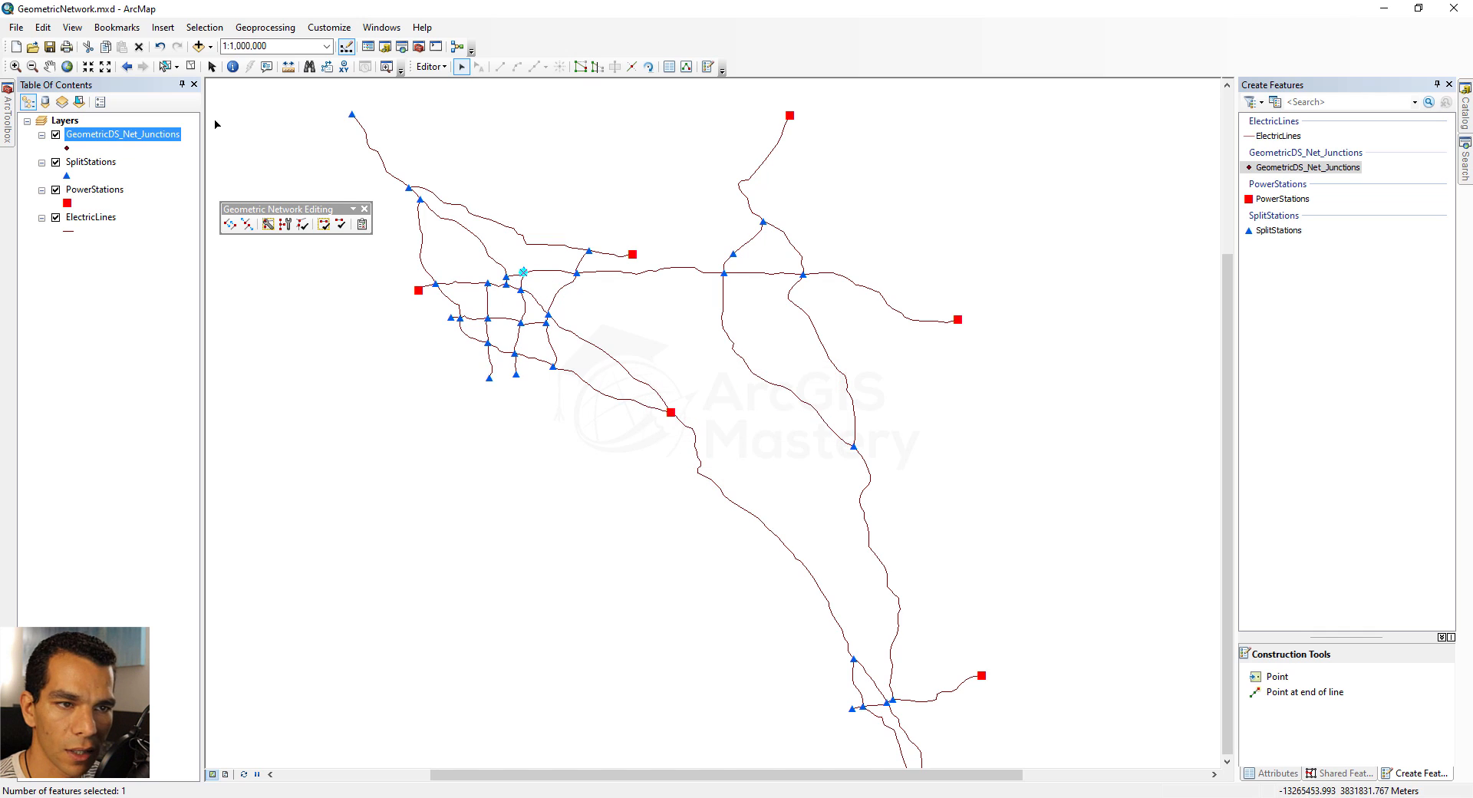
{"action": "left_click", "coordinate": [15, 66]}
{"action": "left_click_drag", "start_coordinate": [514, 258], "coordinate": [561, 323]}
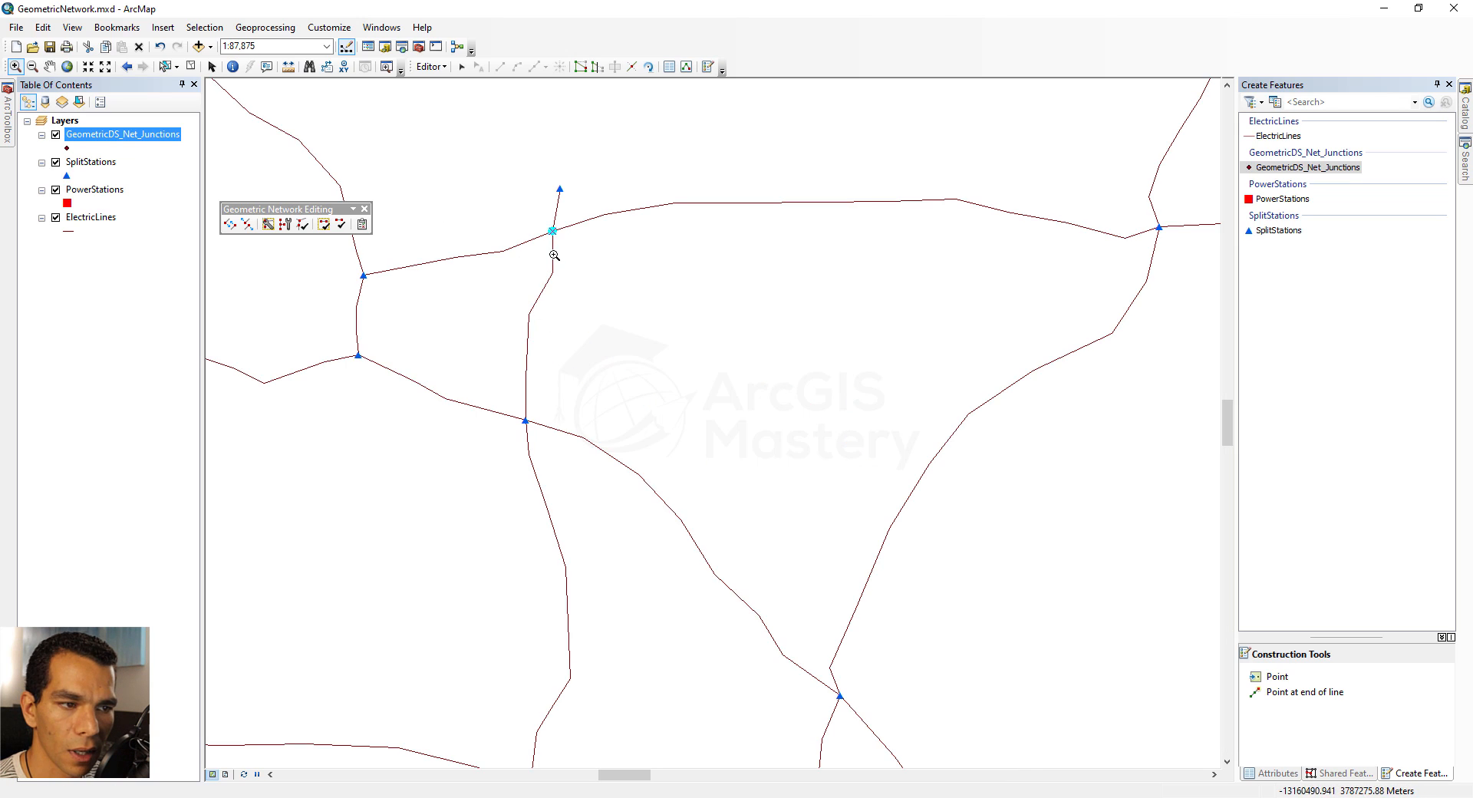
{"action": "key", "text": "Delete"}
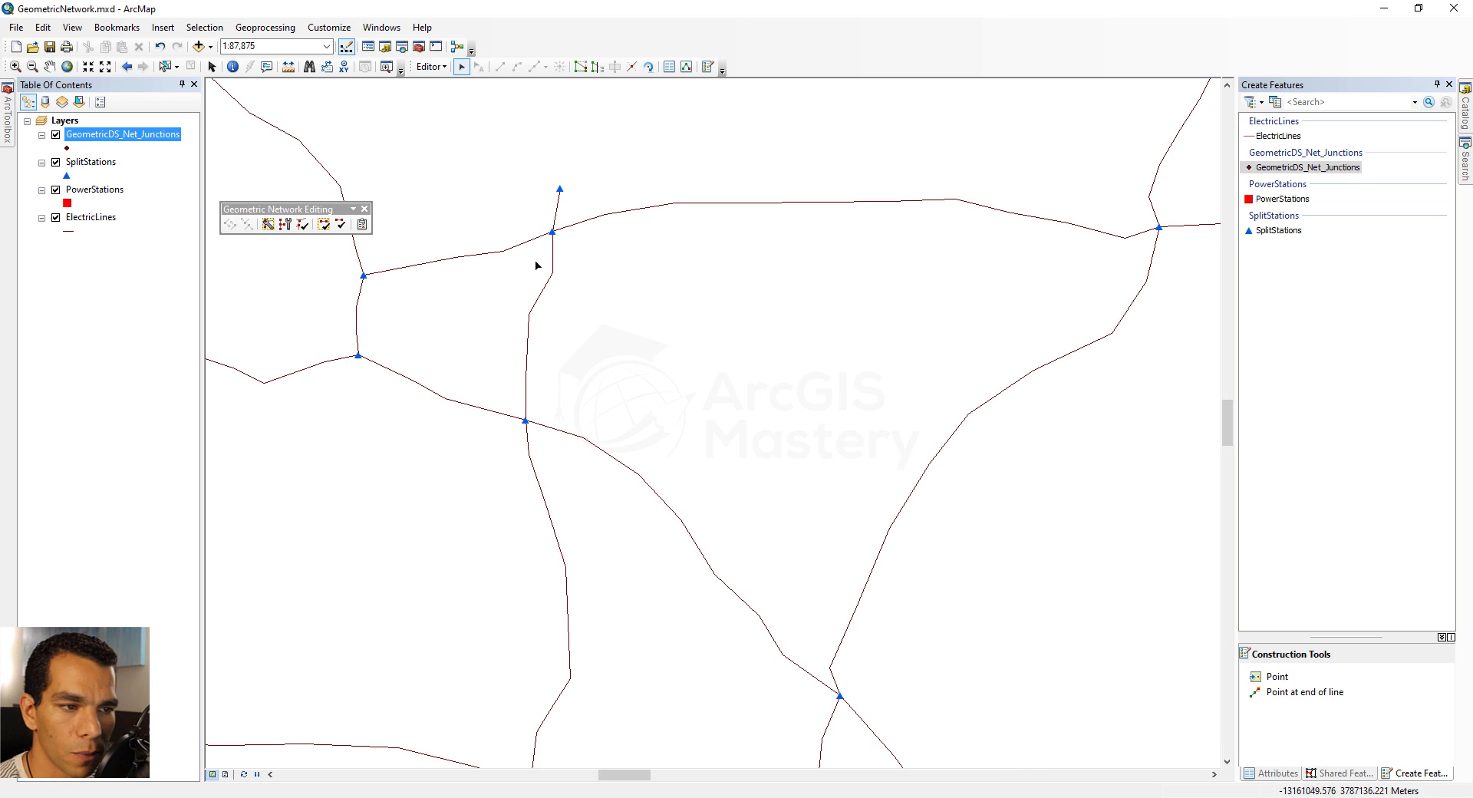
Move the north–south electric line slightly west to test its connection to the split station where it crosses the upper east–west line
{"action": "left_click", "coordinate": [545, 300]}
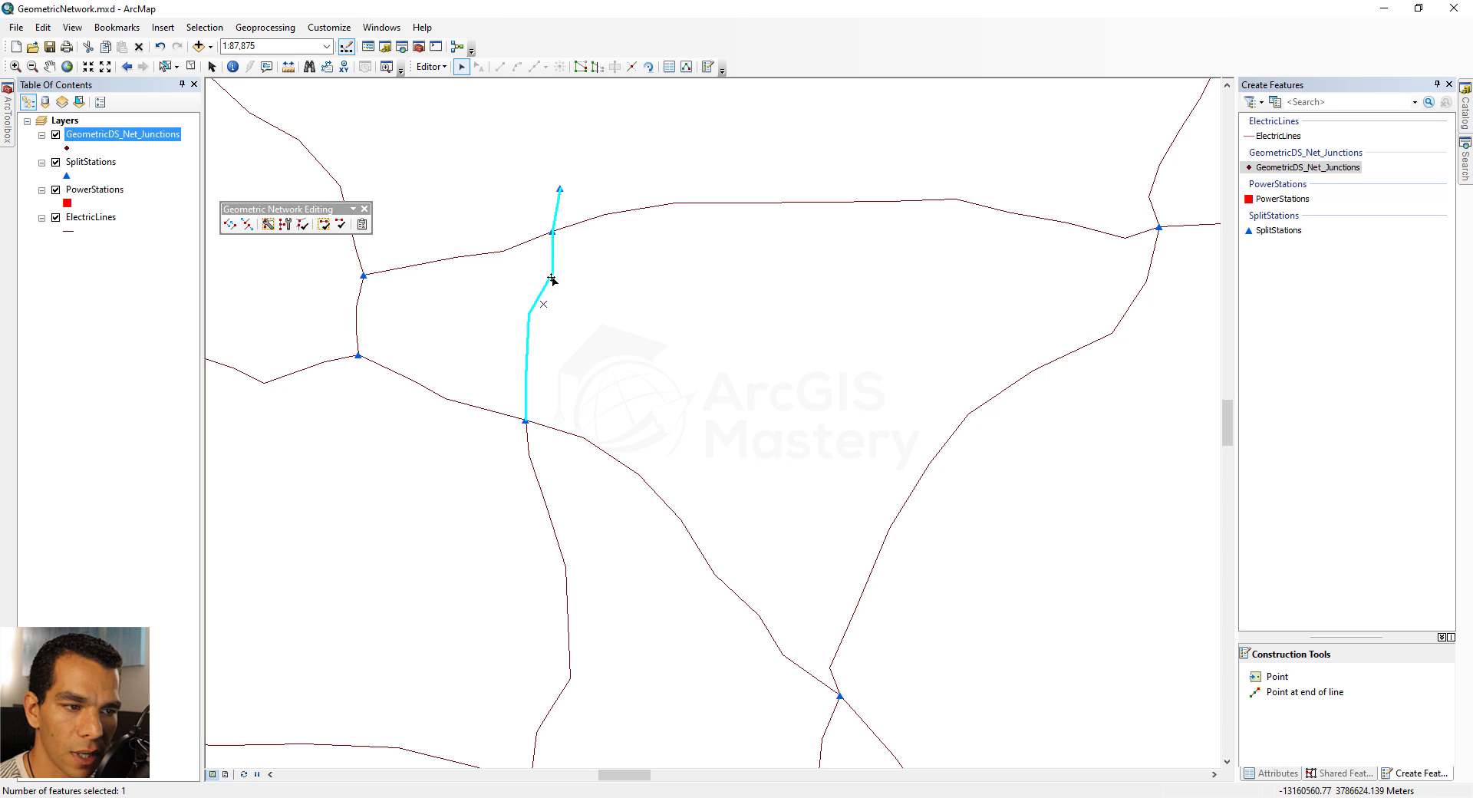
{"action": "mouse_move", "coordinate": [532, 310]}
{"action": "left_mouse_down"}
{"action": "mouse_move", "coordinate": [596, 268]}
{"action": "mouse_move", "coordinate": [607, 286]}
{"action": "mouse_move", "coordinate": [529, 320]}
{"action": "mouse_move", "coordinate": [515, 306]}
{"action": "left_mouse_up"}
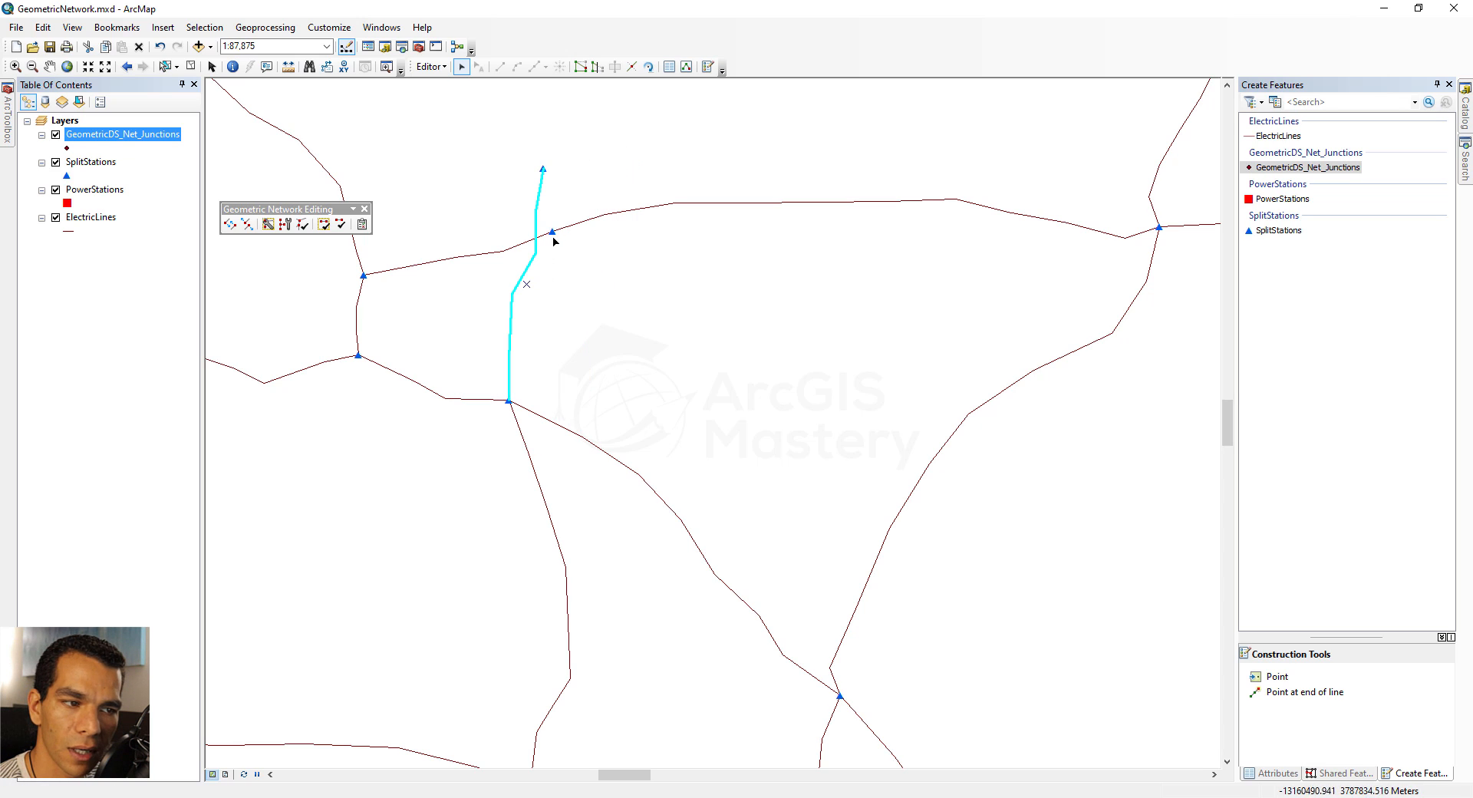
{"action": "left_click_drag", "start_coordinate": [539, 249], "coordinate": [549, 249]}
Move the short electric line between the two western split stations west, and shift its northern station slightly northwest
{"action": "mouse_move", "coordinate": [336, 300]}
{"action": "left_mouse_down"}
{"action": "mouse_move", "coordinate": [381, 328]}
{"action": "mouse_move", "coordinate": [305, 325]}
{"action": "mouse_move", "coordinate": [348, 315]}
{"action": "left_mouse_up"}
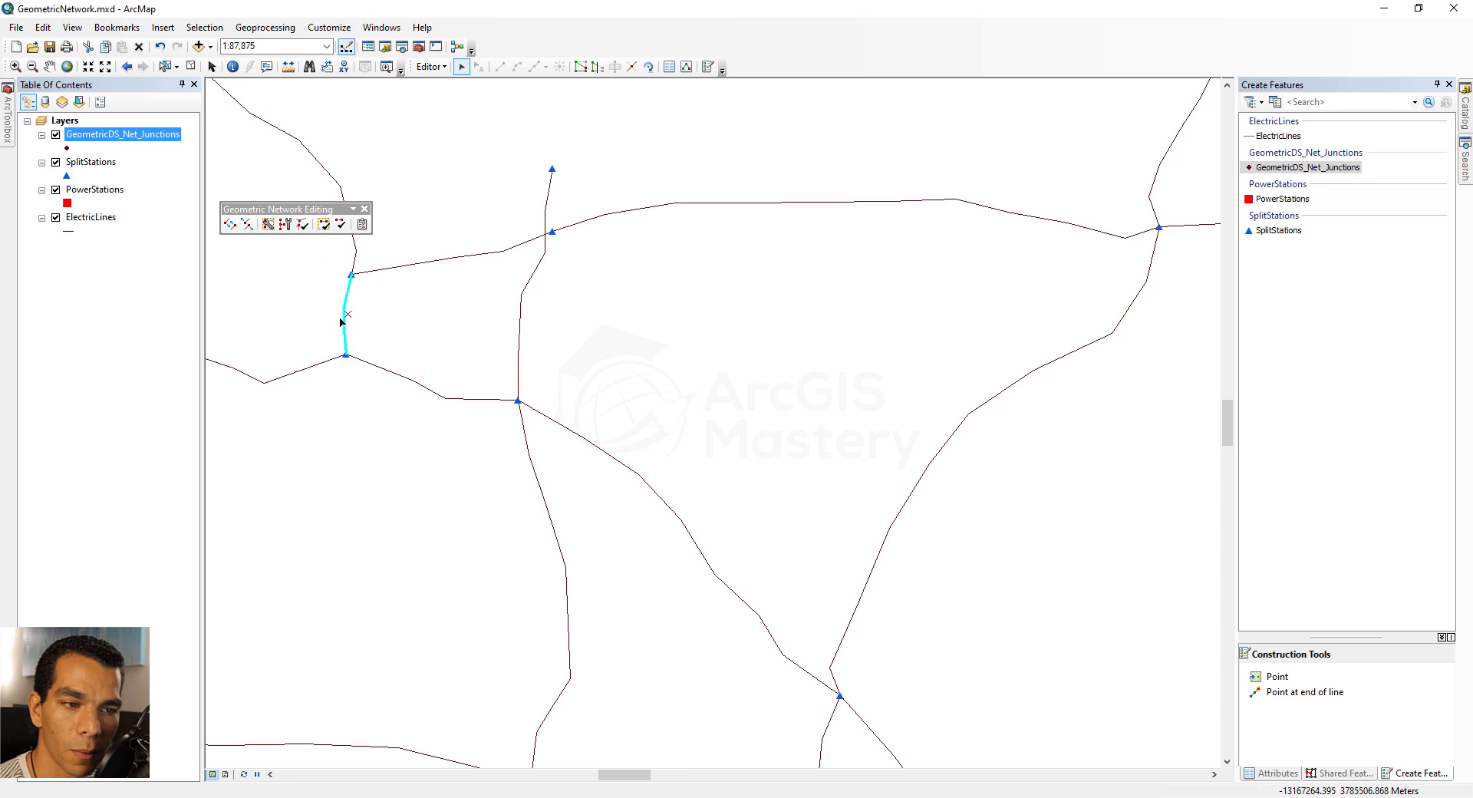
{"action": "left_click", "coordinate": [379, 303]}
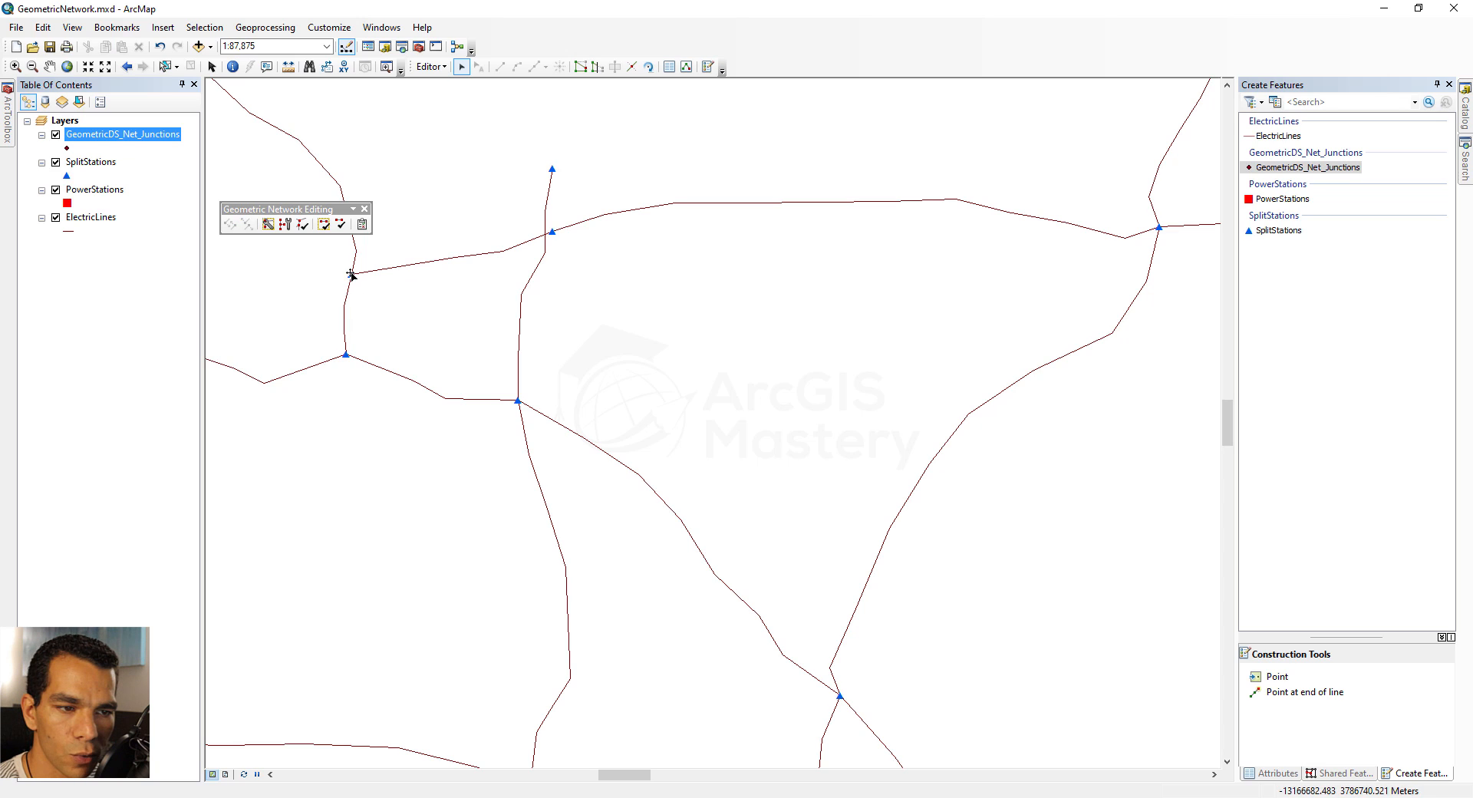
{"action": "left_click", "coordinate": [351, 274]}
{"action": "mouse_move", "coordinate": [351, 274]}
{"action": "left_mouse_down"}
{"action": "mouse_move", "coordinate": [315, 285]}
{"action": "mouse_move", "coordinate": [338, 262]}
{"action": "mouse_move", "coordinate": [307, 264]}
{"action": "mouse_move", "coordinate": [334, 284]}
{"action": "mouse_move", "coordinate": [314, 263]}
{"action": "mouse_move", "coordinate": [345, 271]}
{"action": "left_mouse_up"}
Move the north–south line west, away from the unconnected split station at the crossing, and delete that station
{"action": "left_click", "coordinate": [527, 288]}
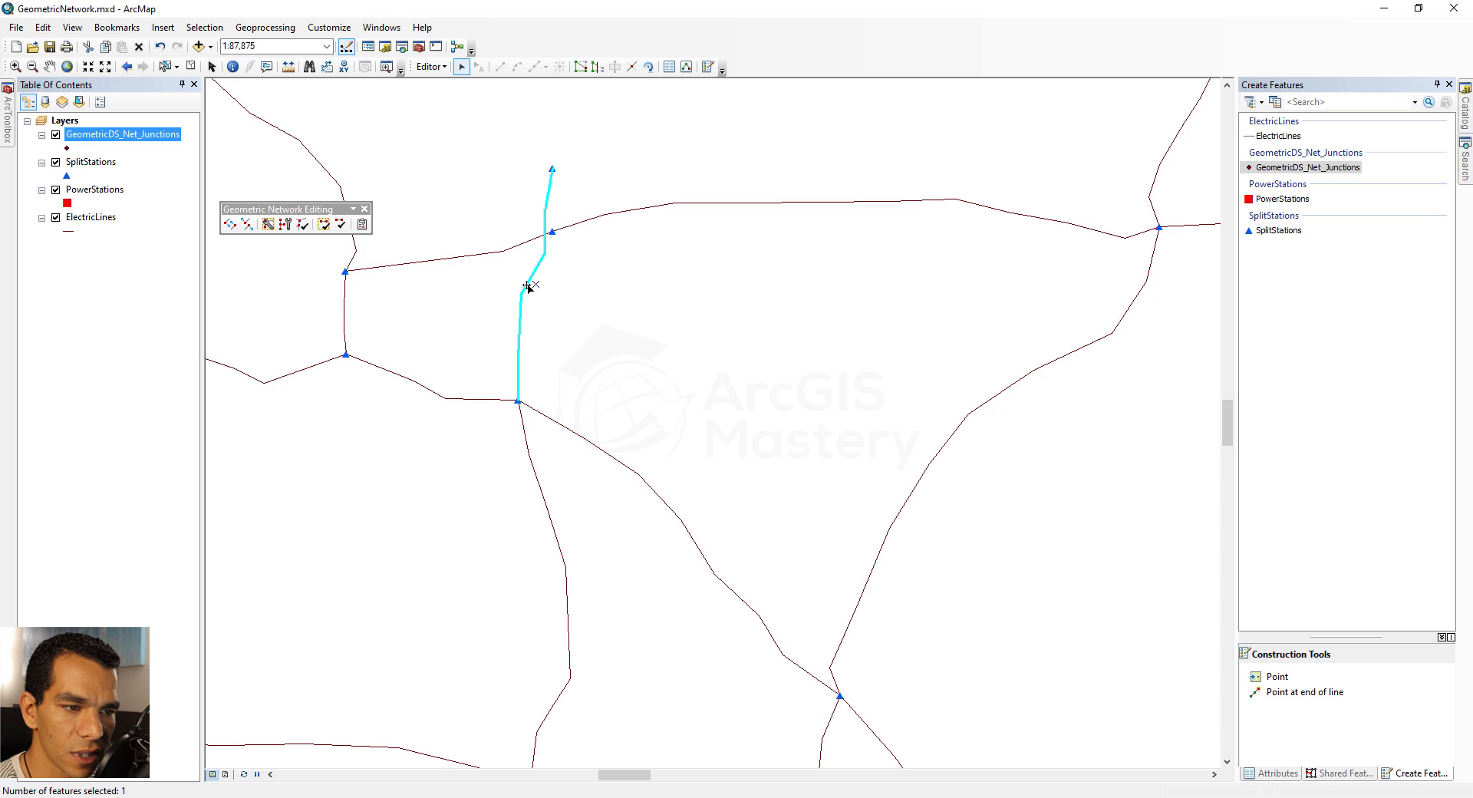
{"action": "mouse_move", "coordinate": [531, 278]}
{"action": "left_mouse_down"}
{"action": "mouse_move", "coordinate": [484, 319]}
{"action": "mouse_move", "coordinate": [483, 296]}
{"action": "mouse_move", "coordinate": [566, 289]}
{"action": "mouse_move", "coordinate": [562, 276]}
{"action": "mouse_move", "coordinate": [519, 284]}
{"action": "left_mouse_up"}
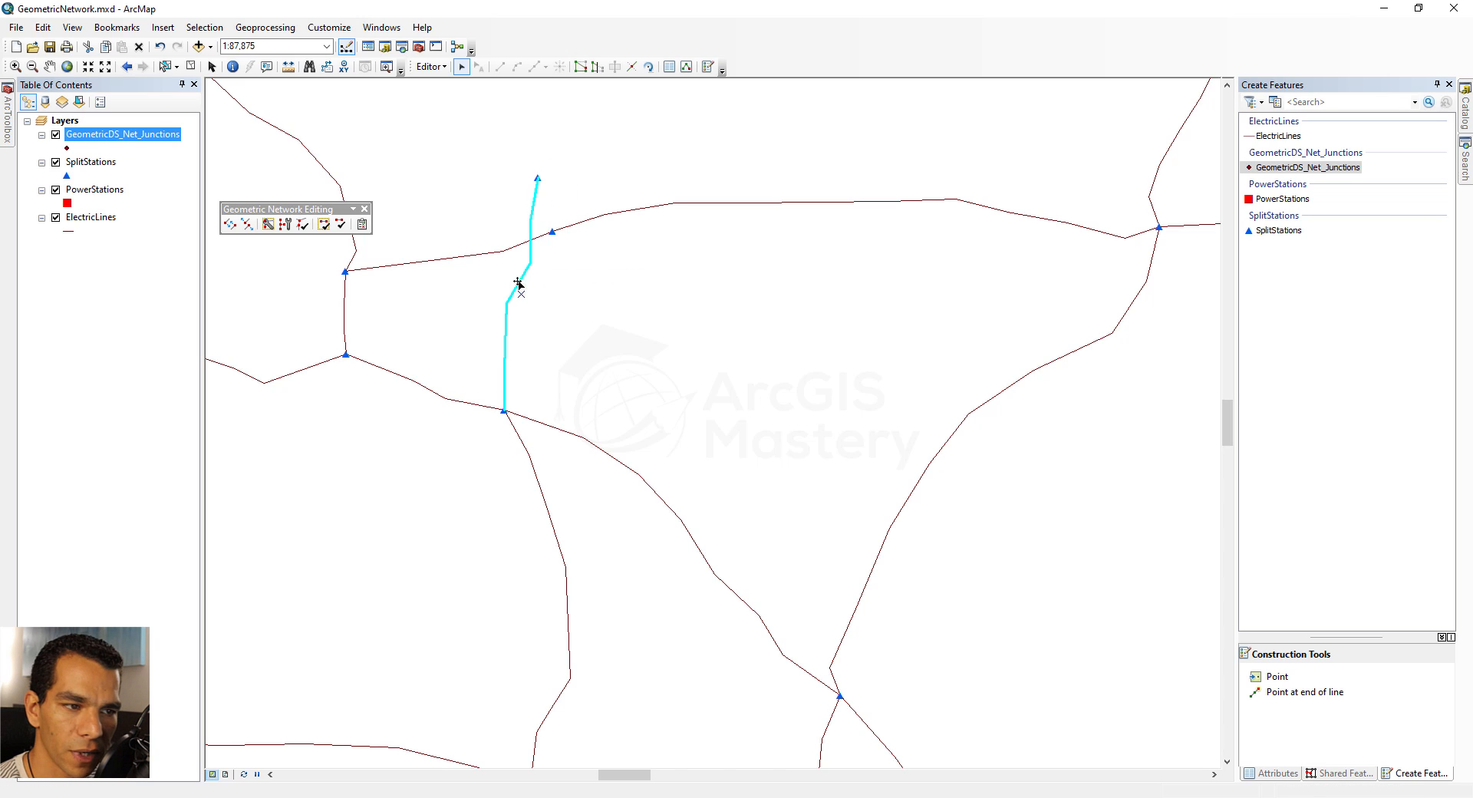
{"action": "left_click", "coordinate": [552, 231]}
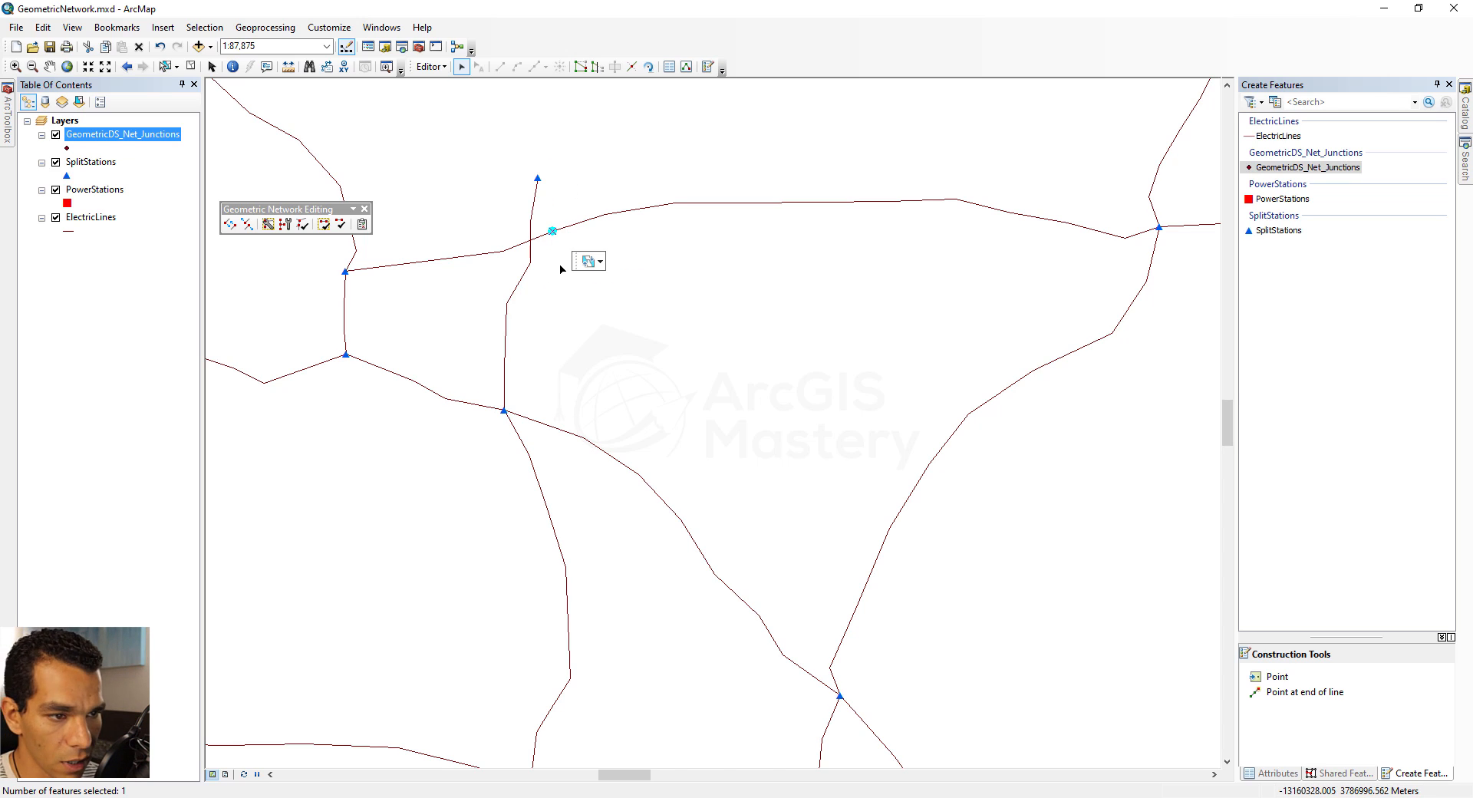
{"action": "key", "text": "Delete"}
Move the north–south line's northern end station onto the upper east–west line, and delete the two excess line vertices nearest it
{"action": "left_click", "coordinate": [538, 179]}
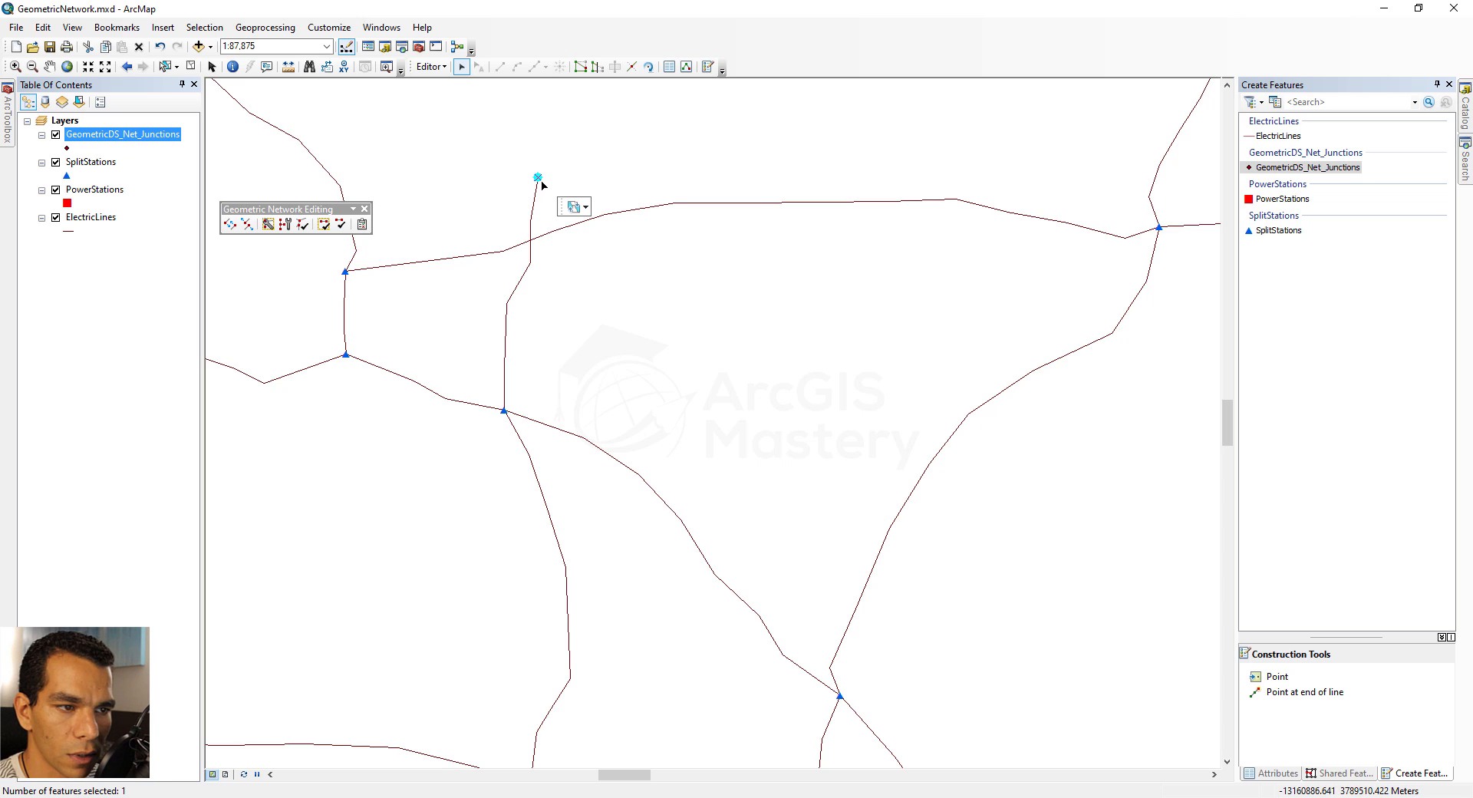
{"action": "left_click_drag", "start_coordinate": [538, 179], "coordinate": [504, 253]}
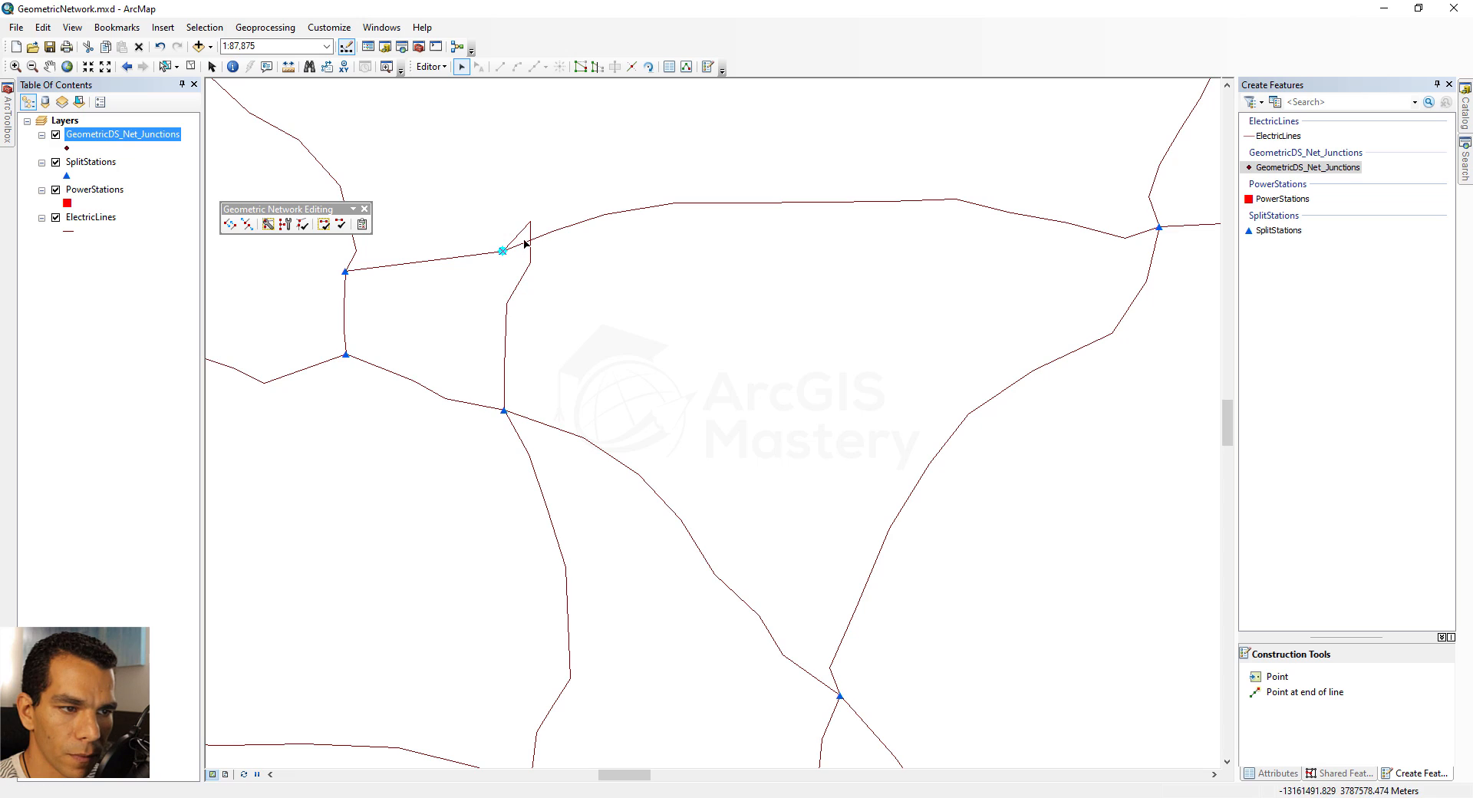
{"action": "left_click", "coordinate": [530, 229]}
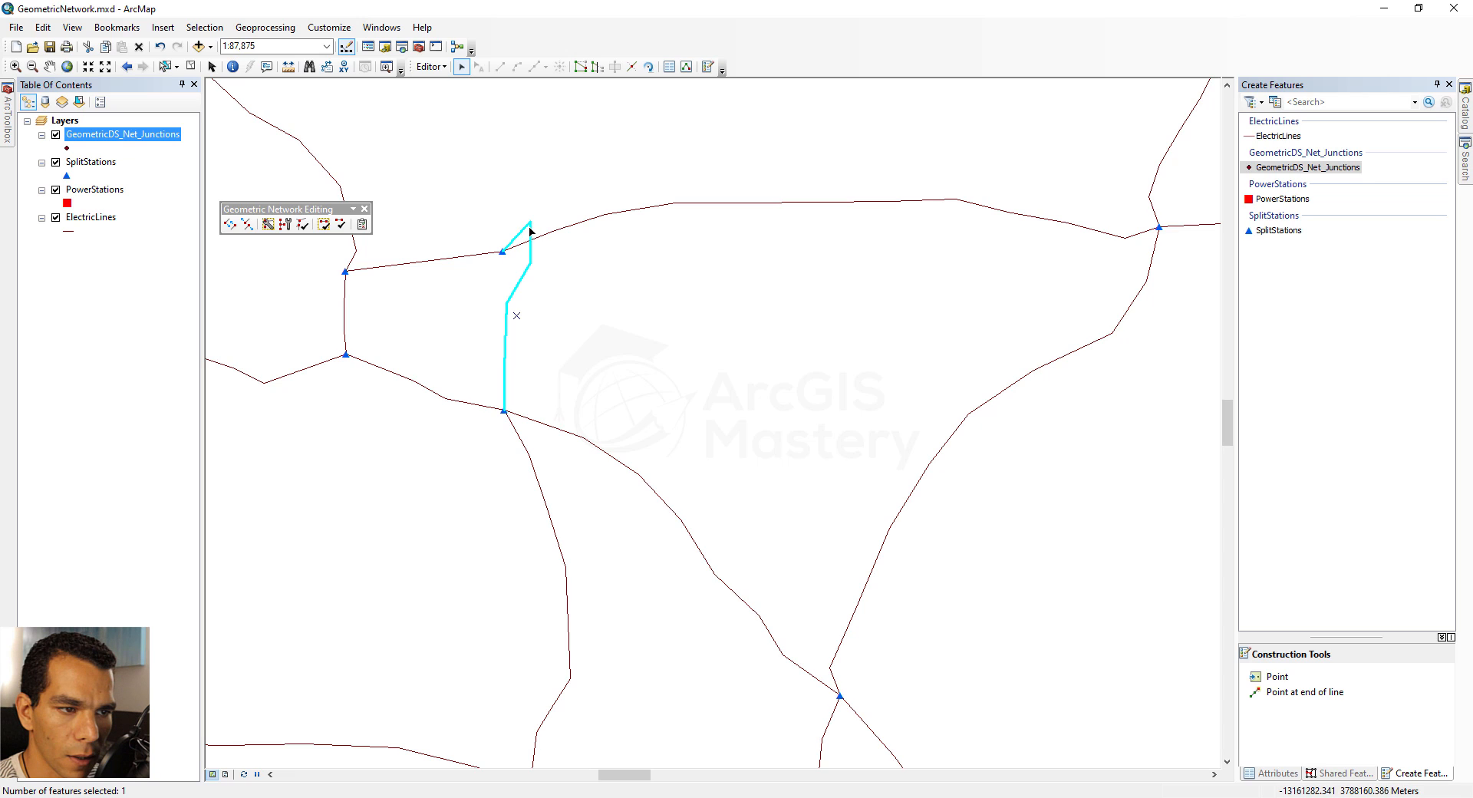
{"action": "double_click", "coordinate": [525, 275]}
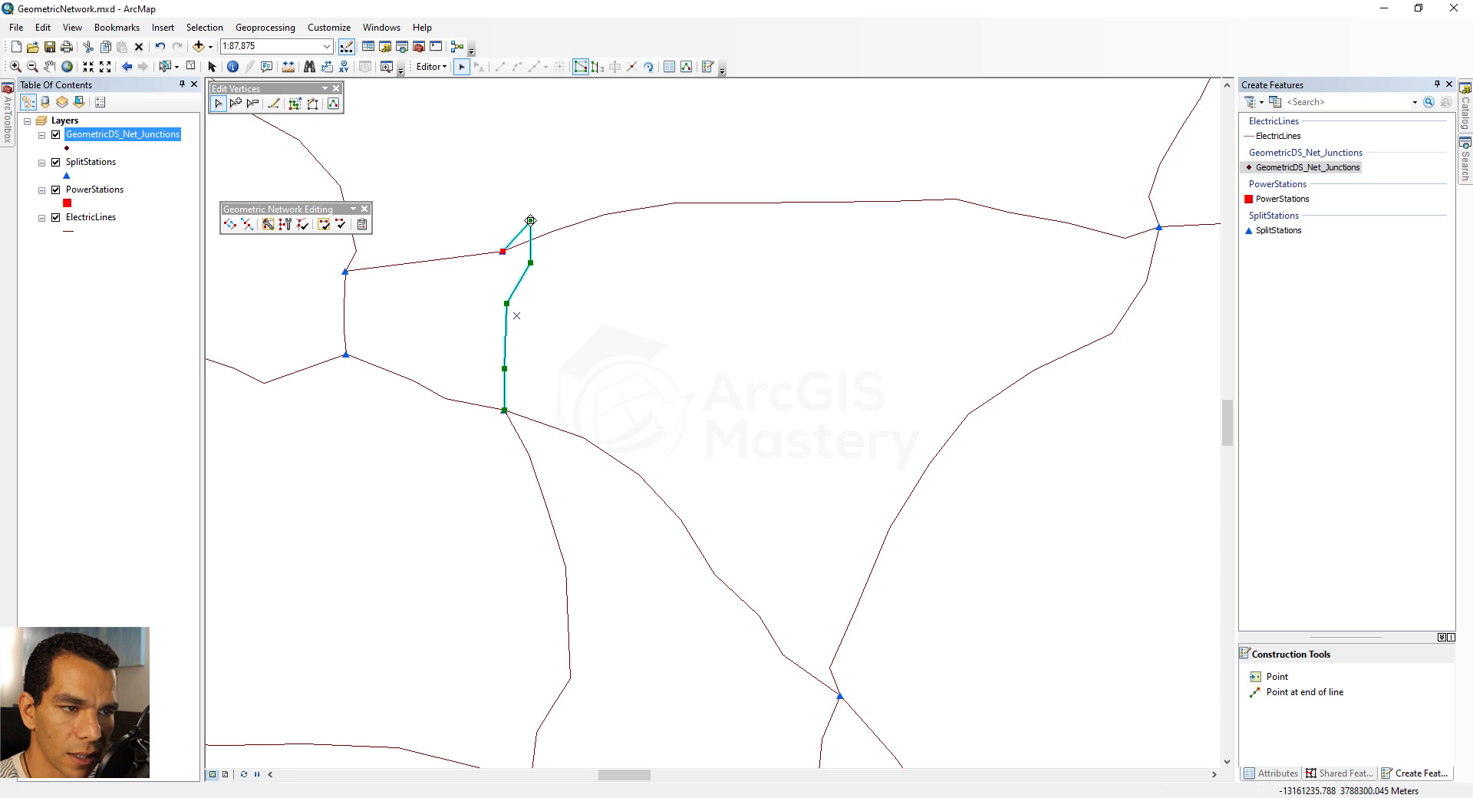
{"action": "right_click", "coordinate": [531, 221]}
{"action": "left_click", "coordinate": [584, 266]}
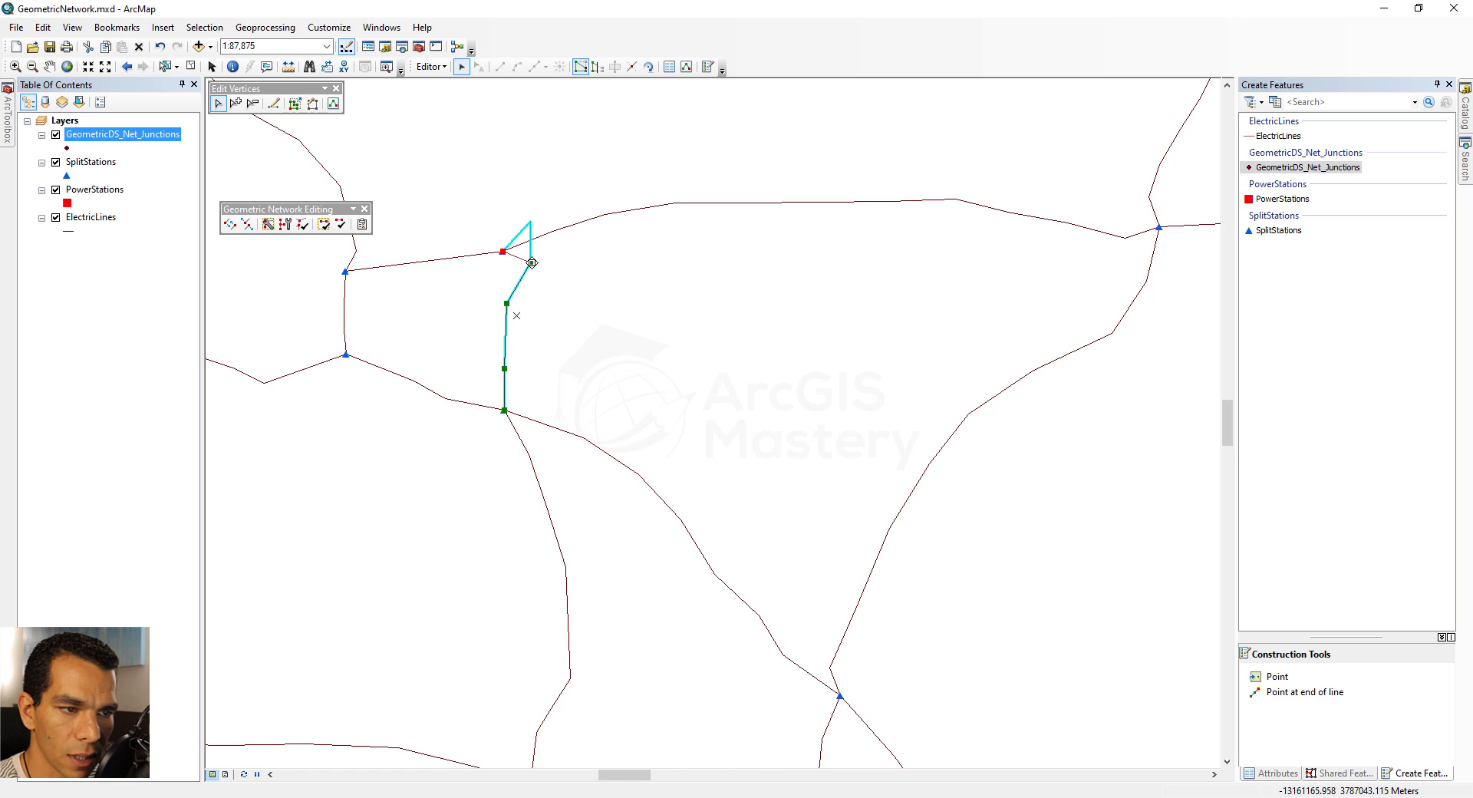
{"action": "right_click", "coordinate": [532, 263]}
{"action": "left_click", "coordinate": [570, 308]}
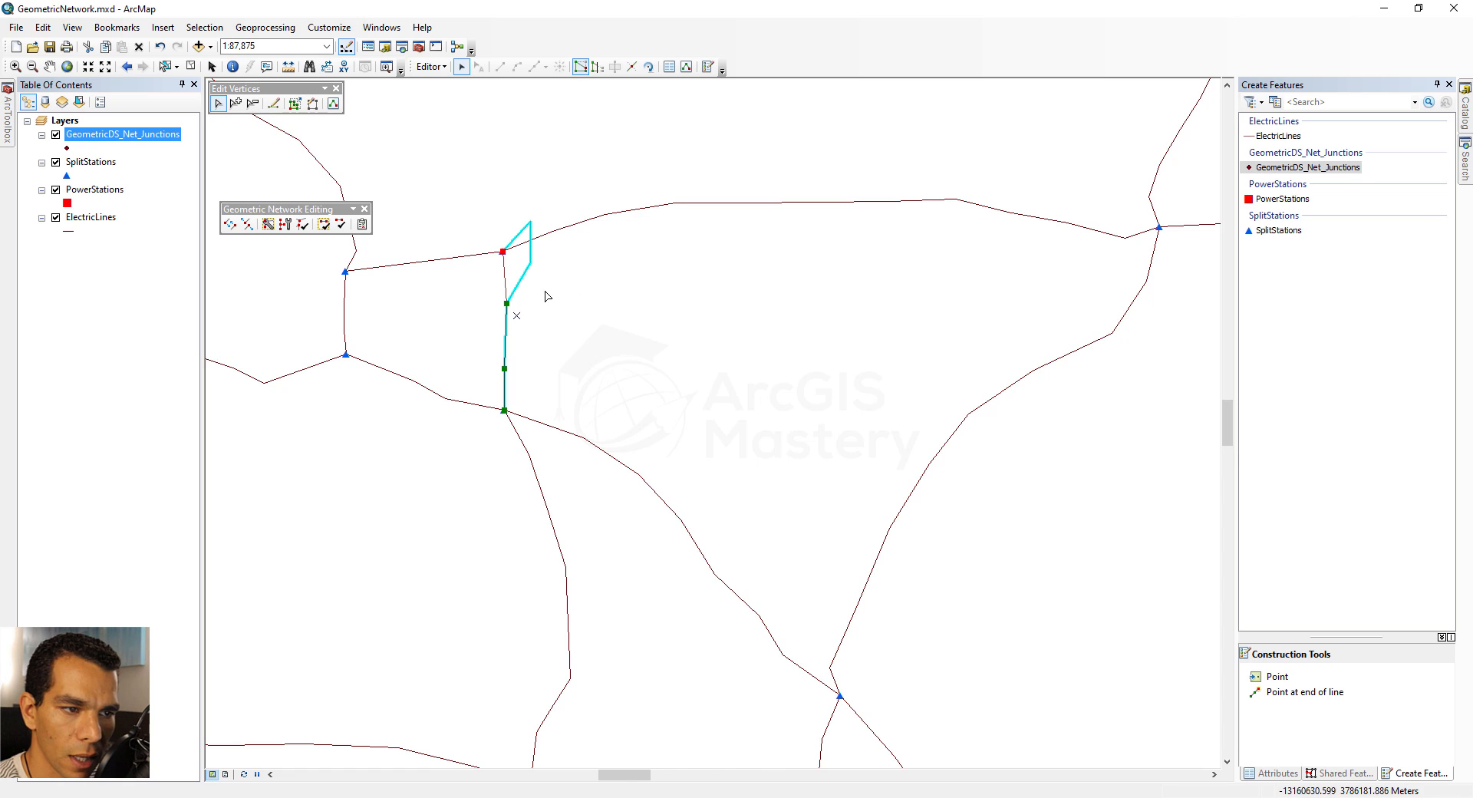
{"action": "left_click", "coordinate": [564, 299]}
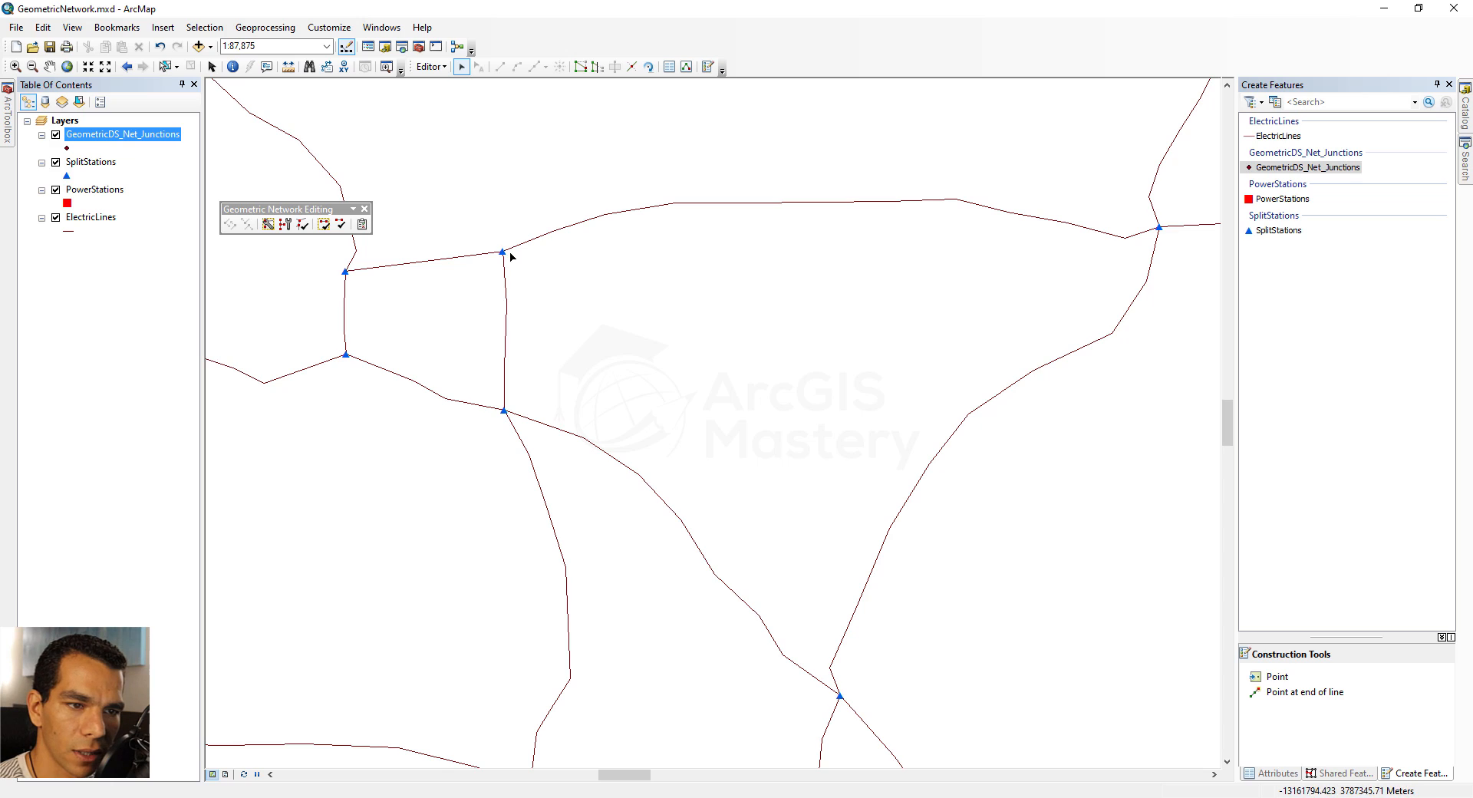
Connect the station and lines at the new intersection, and run Repair Connectivity on the entire network
{"action": "left_click_drag", "start_coordinate": [475, 226], "coordinate": [527, 291]}
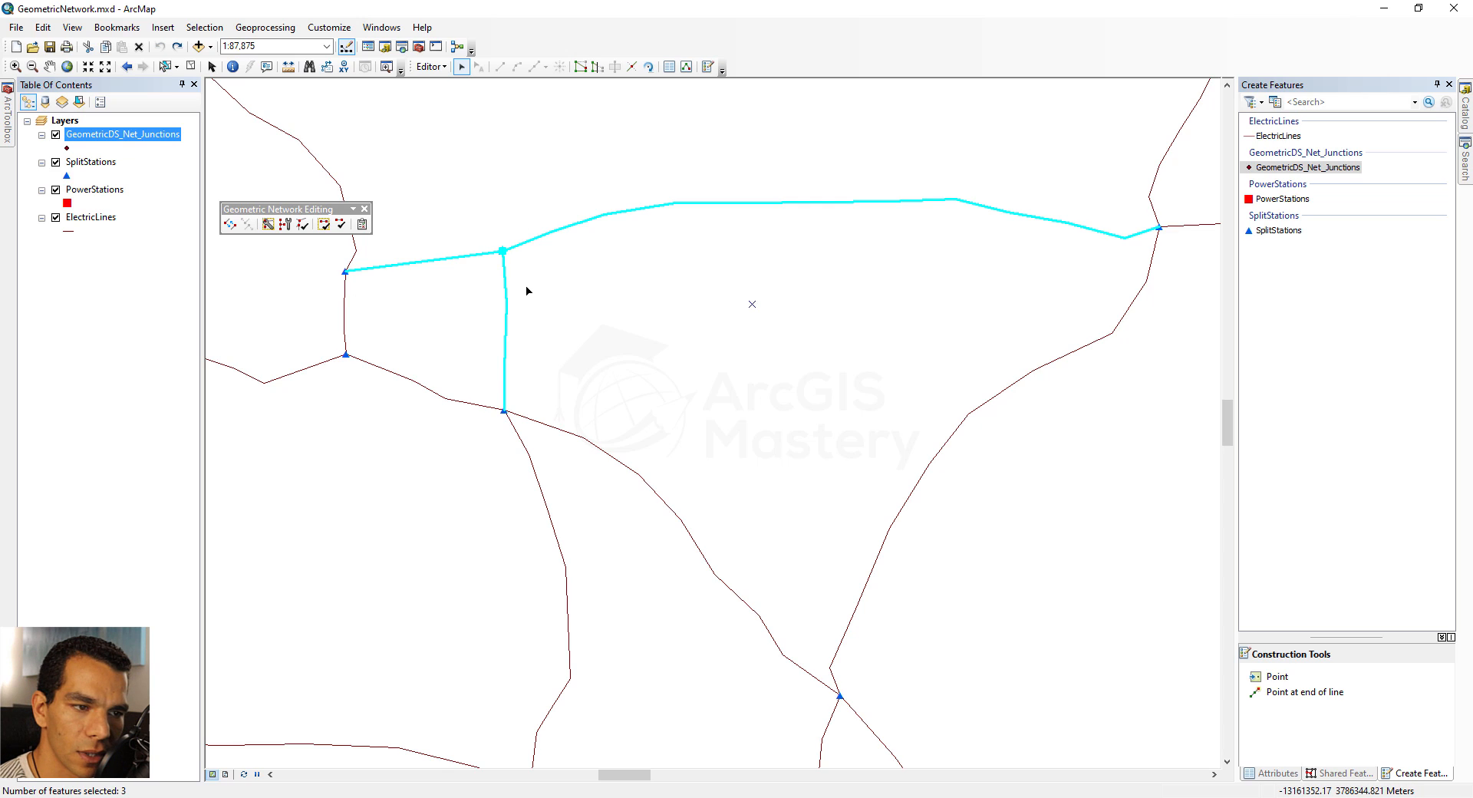
{"action": "left_click", "coordinate": [229, 224]}
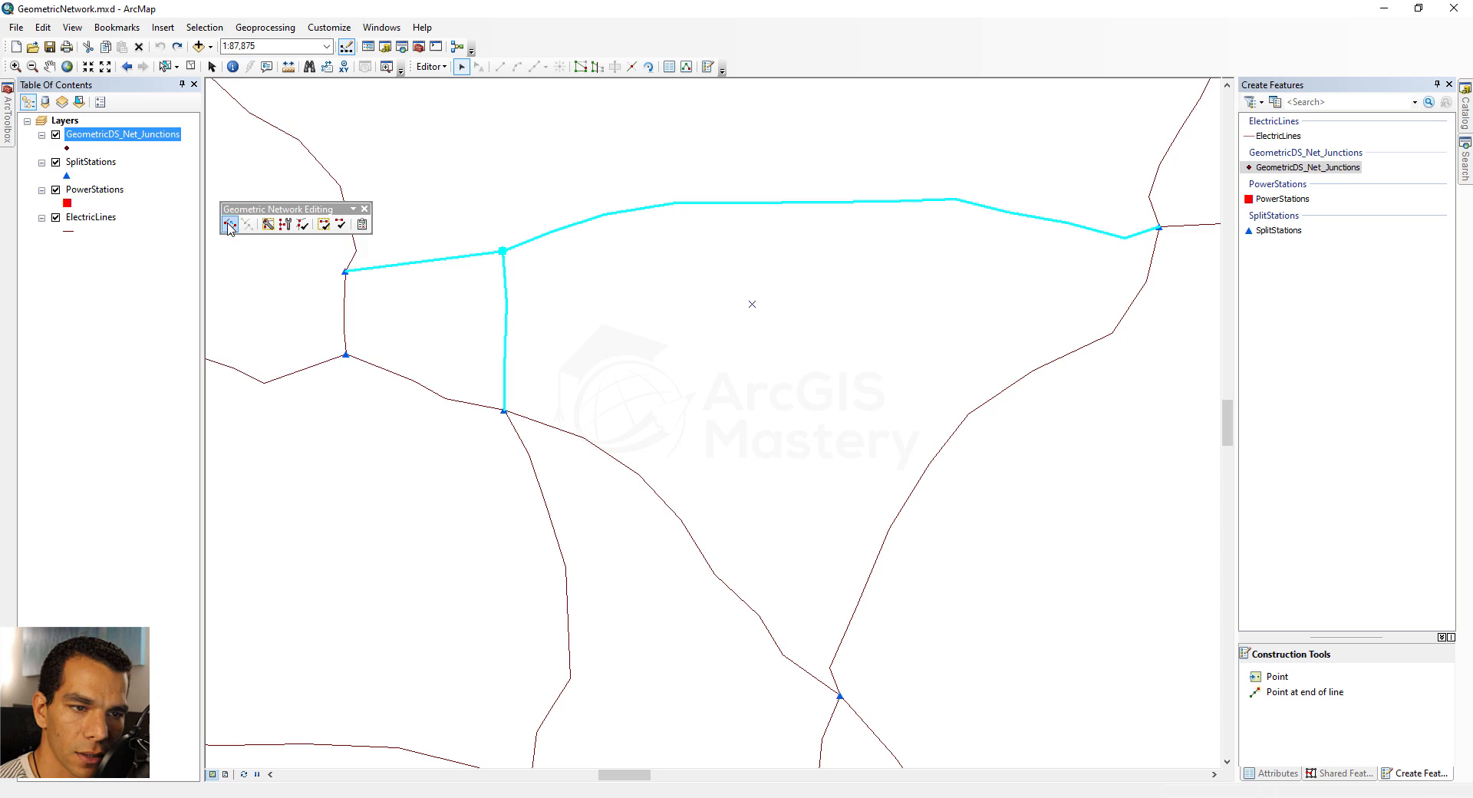
{"action": "left_click", "coordinate": [290, 225]}
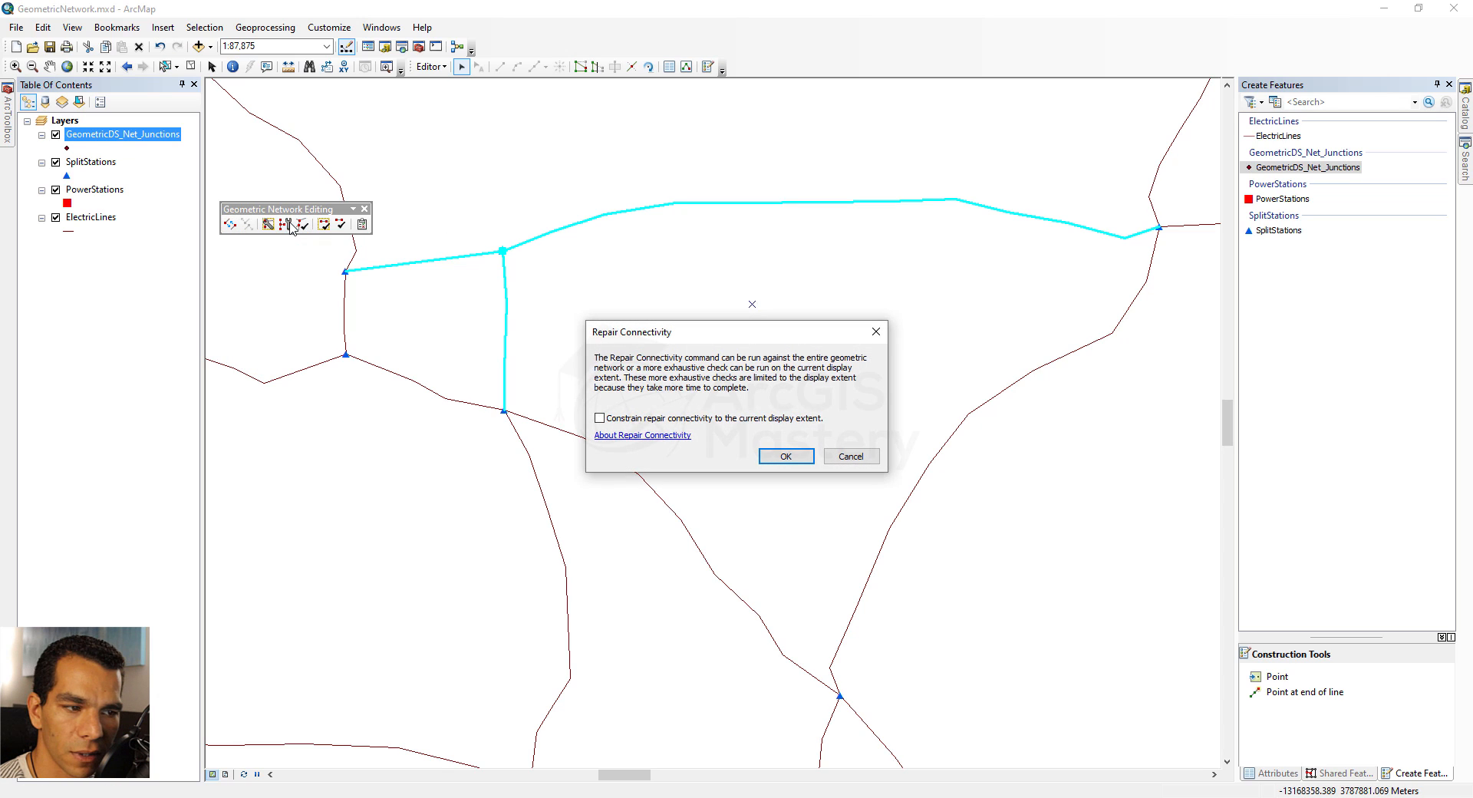
{"action": "left_click", "coordinate": [769, 458]}
Move the north–south line slightly to test its connectivity with the stations and lines at both ends
{"action": "left_click", "coordinate": [488, 321]}
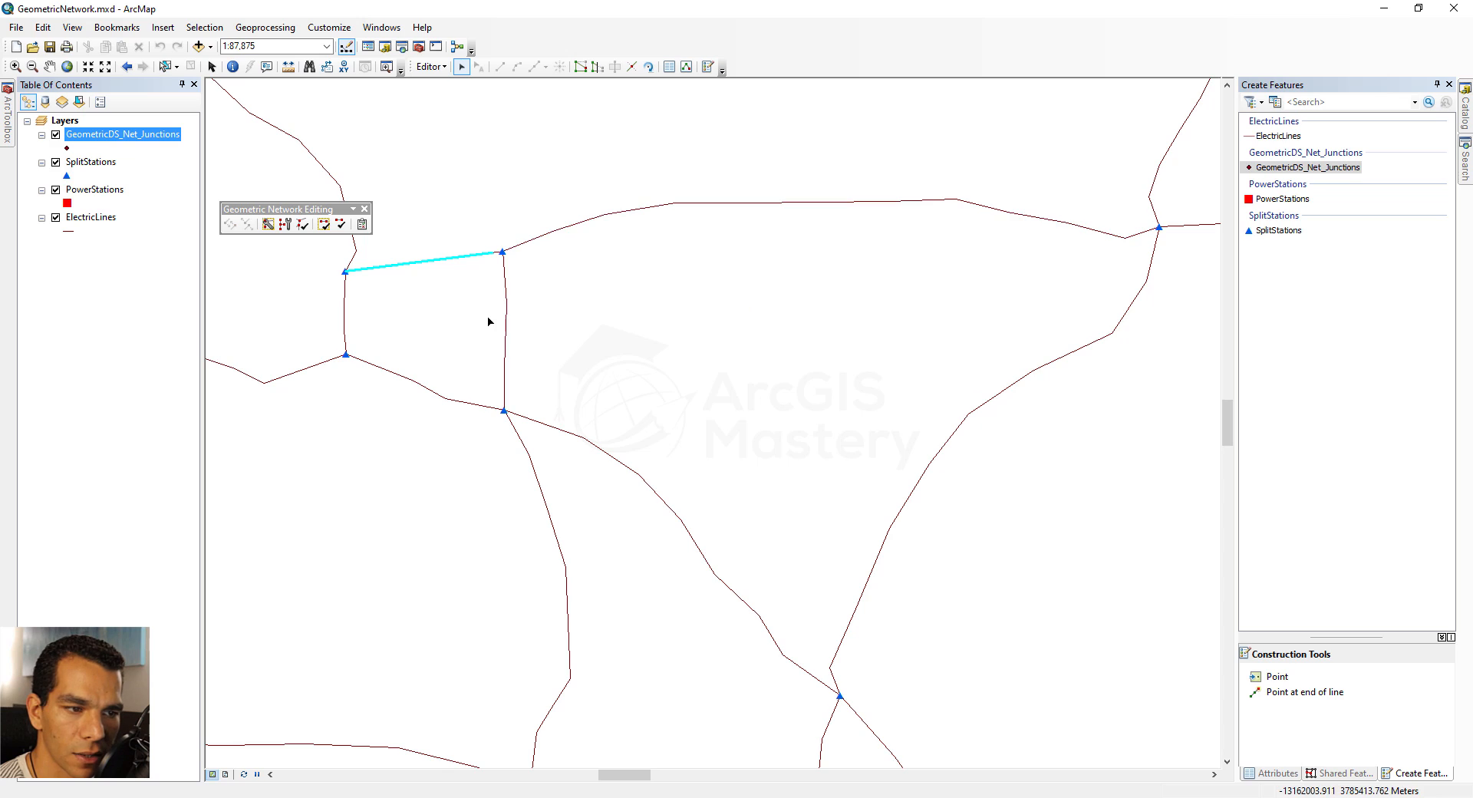
{"action": "mouse_move", "coordinate": [493, 314]}
{"action": "left_mouse_down"}
{"action": "mouse_move", "coordinate": [520, 336]}
{"action": "mouse_move", "coordinate": [475, 349]}
{"action": "mouse_move", "coordinate": [481, 325]}
{"action": "mouse_move", "coordinate": [497, 332]}
{"action": "left_mouse_up"}
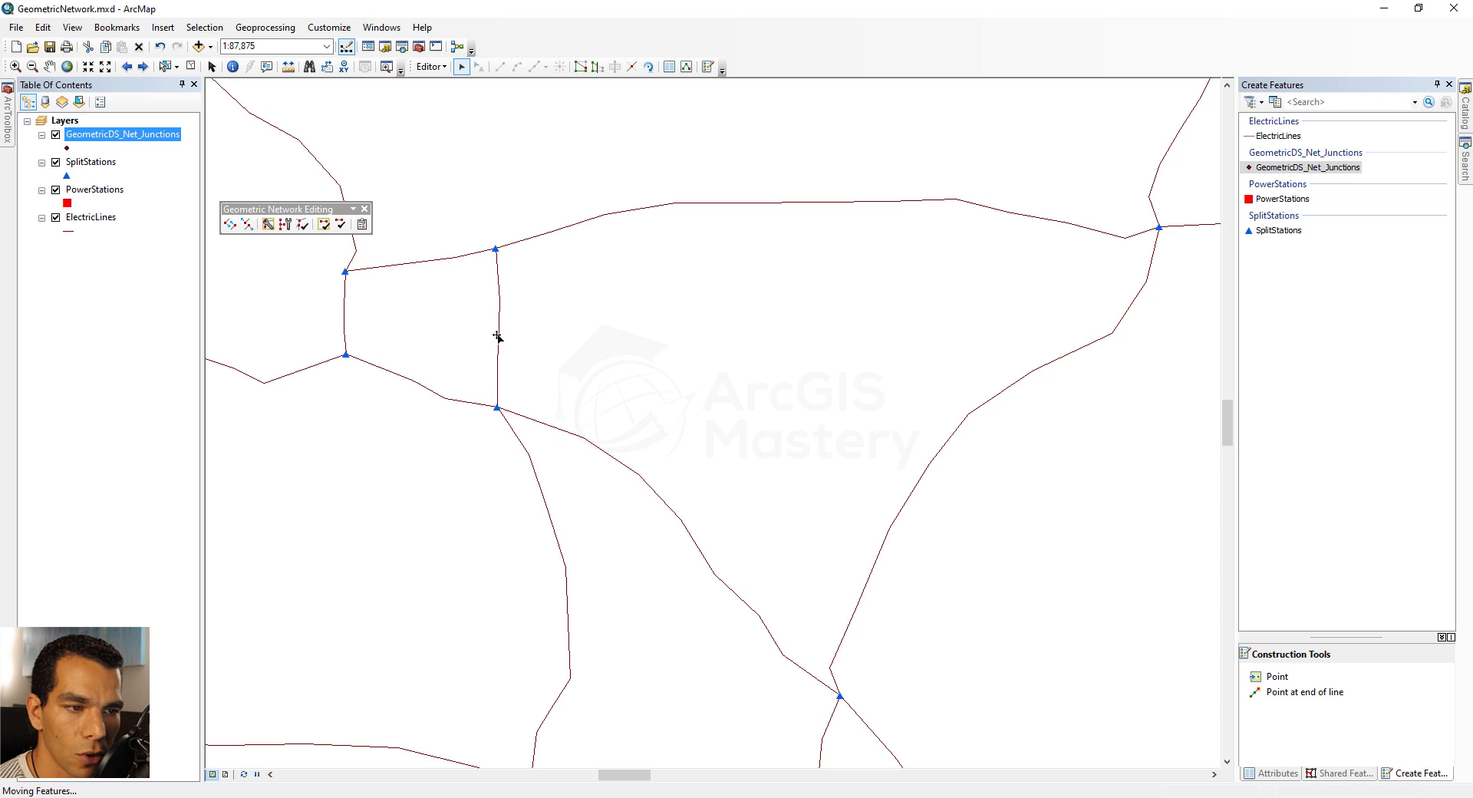
{"action": "left_click", "coordinate": [386, 434]}
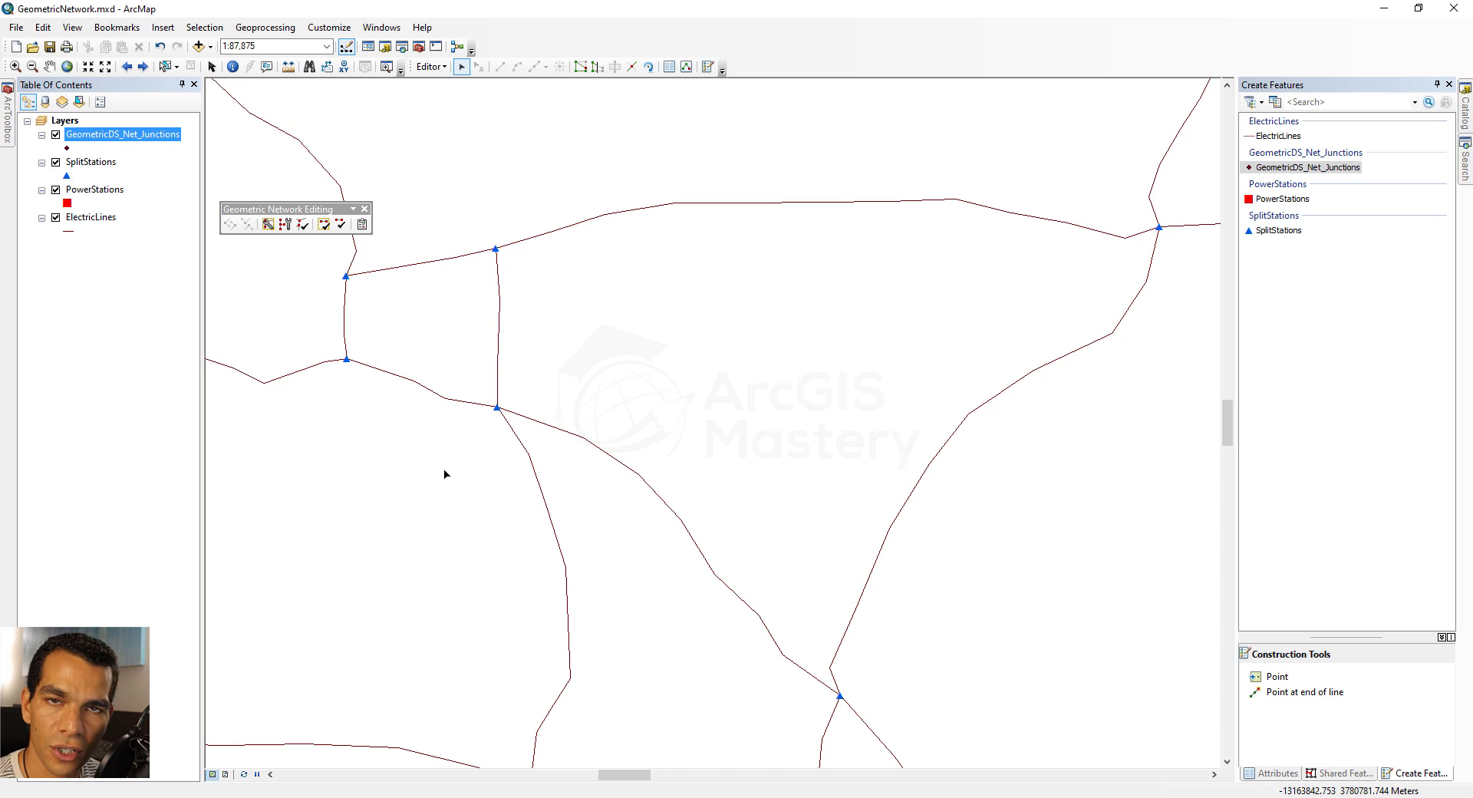
{"action": "left_click_drag", "start_coordinate": [471, 315], "coordinate": [527, 356]}
{"action": "mouse_move", "coordinate": [500, 277]}
{"action": "left_mouse_down"}
{"action": "mouse_move", "coordinate": [524, 307]}
{"action": "mouse_move", "coordinate": [503, 287]}
{"action": "left_mouse_up"}
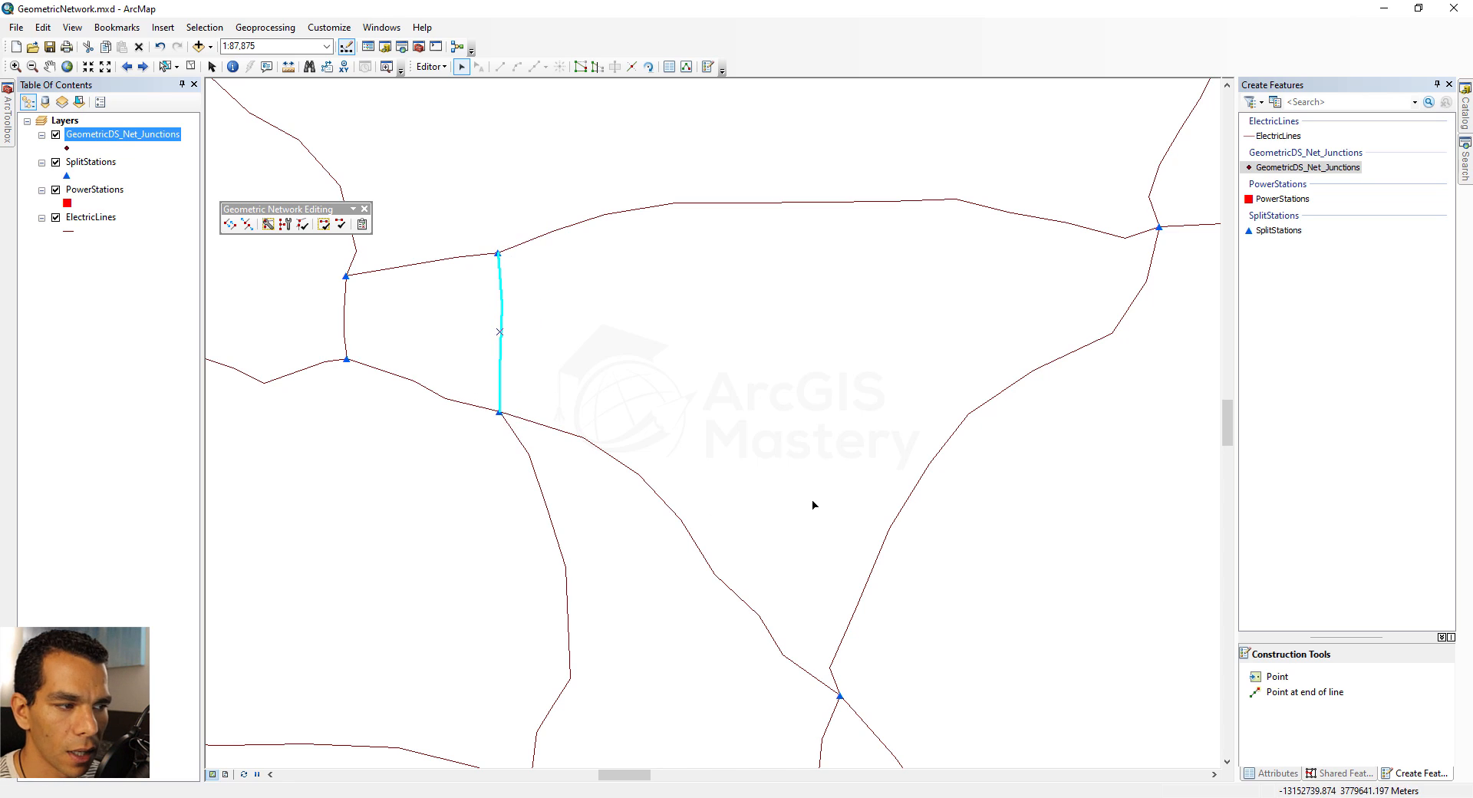
At the two closely spaced split stations in the northwest, select the upper fork's station and remove it
{"action": "scroll", "coordinate": [810, 491], "scroll_direction": "down", "scroll_amount": 2}
{"action": "scroll", "coordinate": [810, 491], "scroll_direction": "up", "scroll_amount": 3}
{"action": "scroll", "coordinate": [810, 494], "scroll_direction": "up", "scroll_amount": 5}
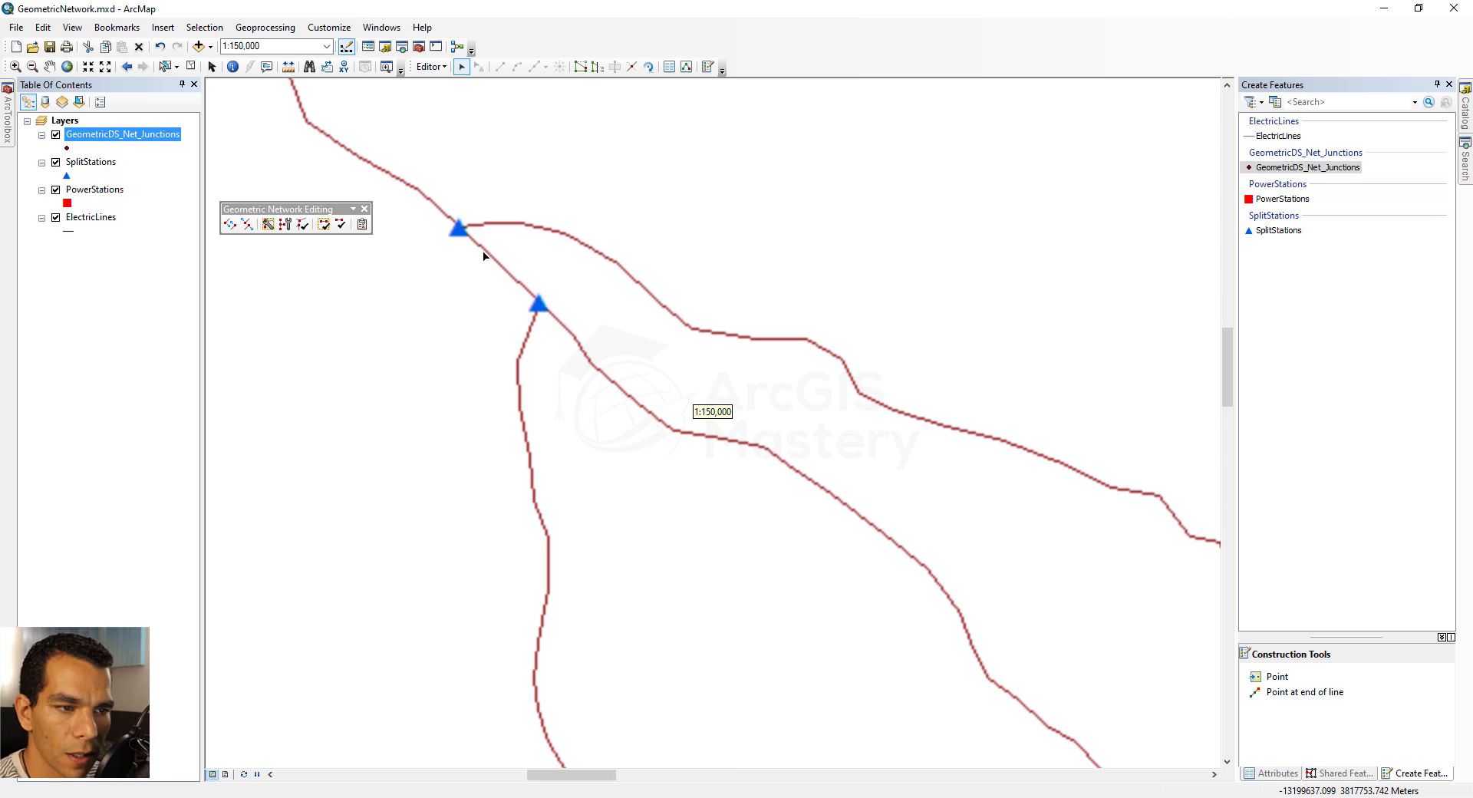
{"action": "scroll", "coordinate": [503, 286], "scroll_direction": "down", "scroll_amount": 2}
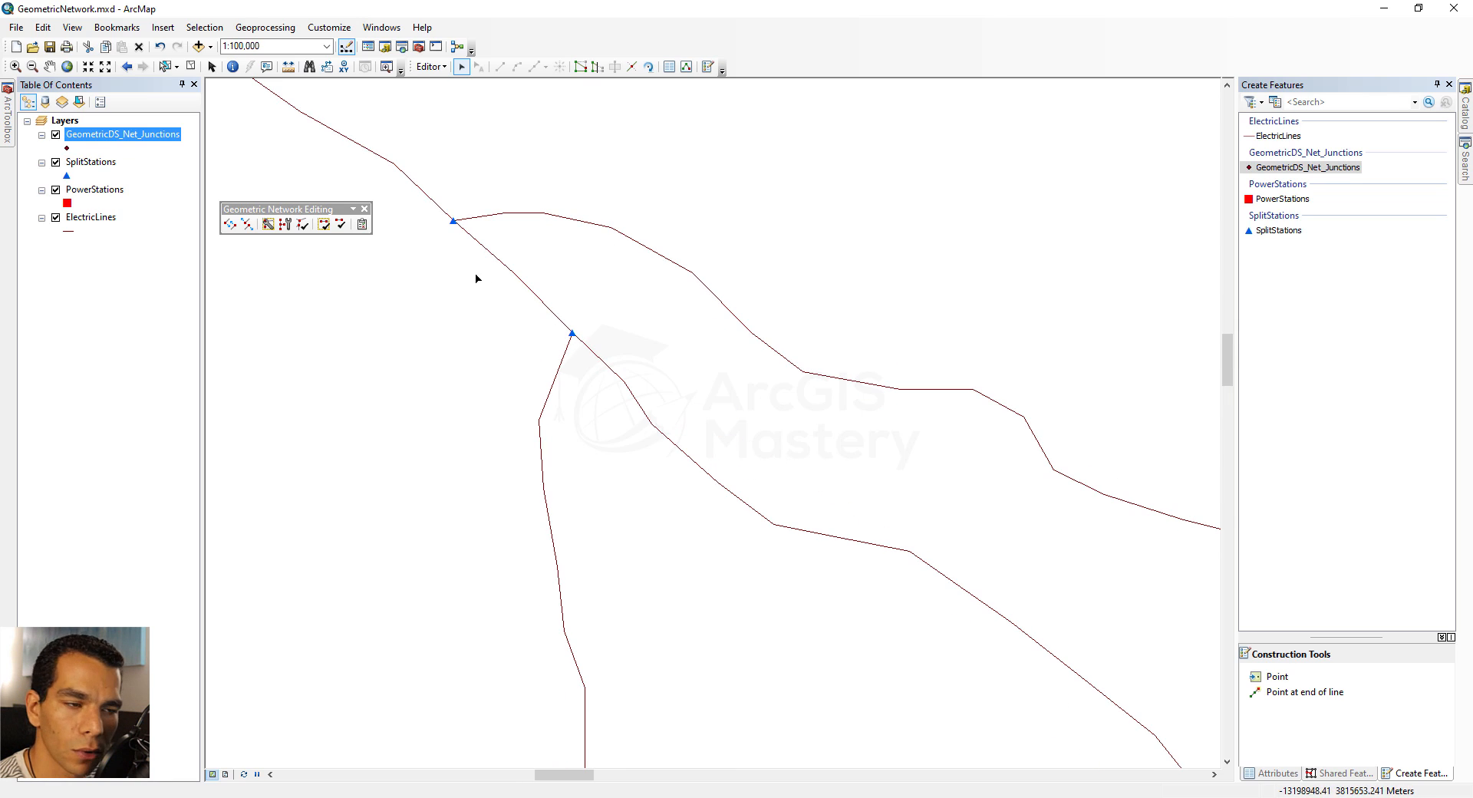
{"action": "left_click", "coordinate": [493, 305]}
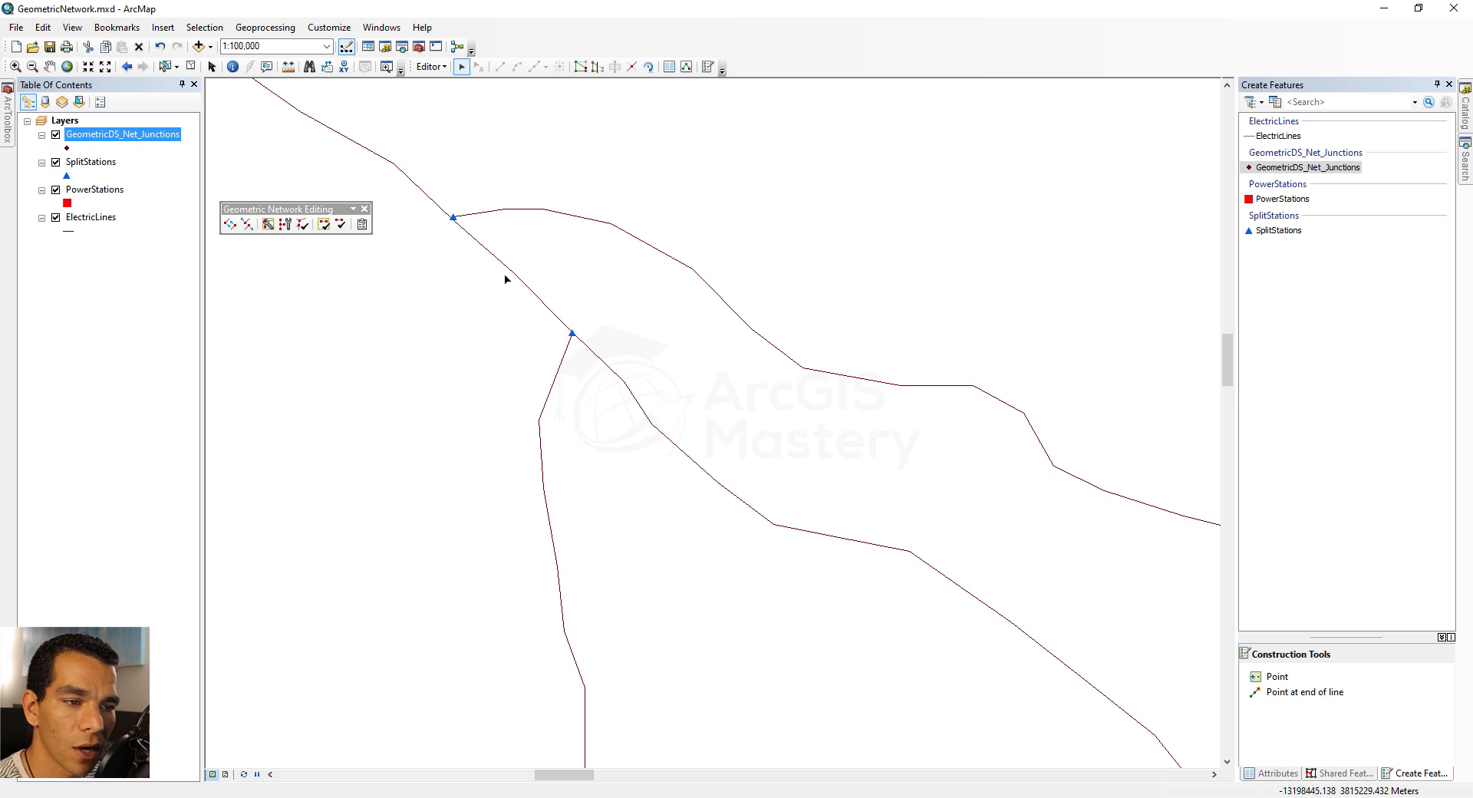
{"action": "left_click", "coordinate": [454, 218]}
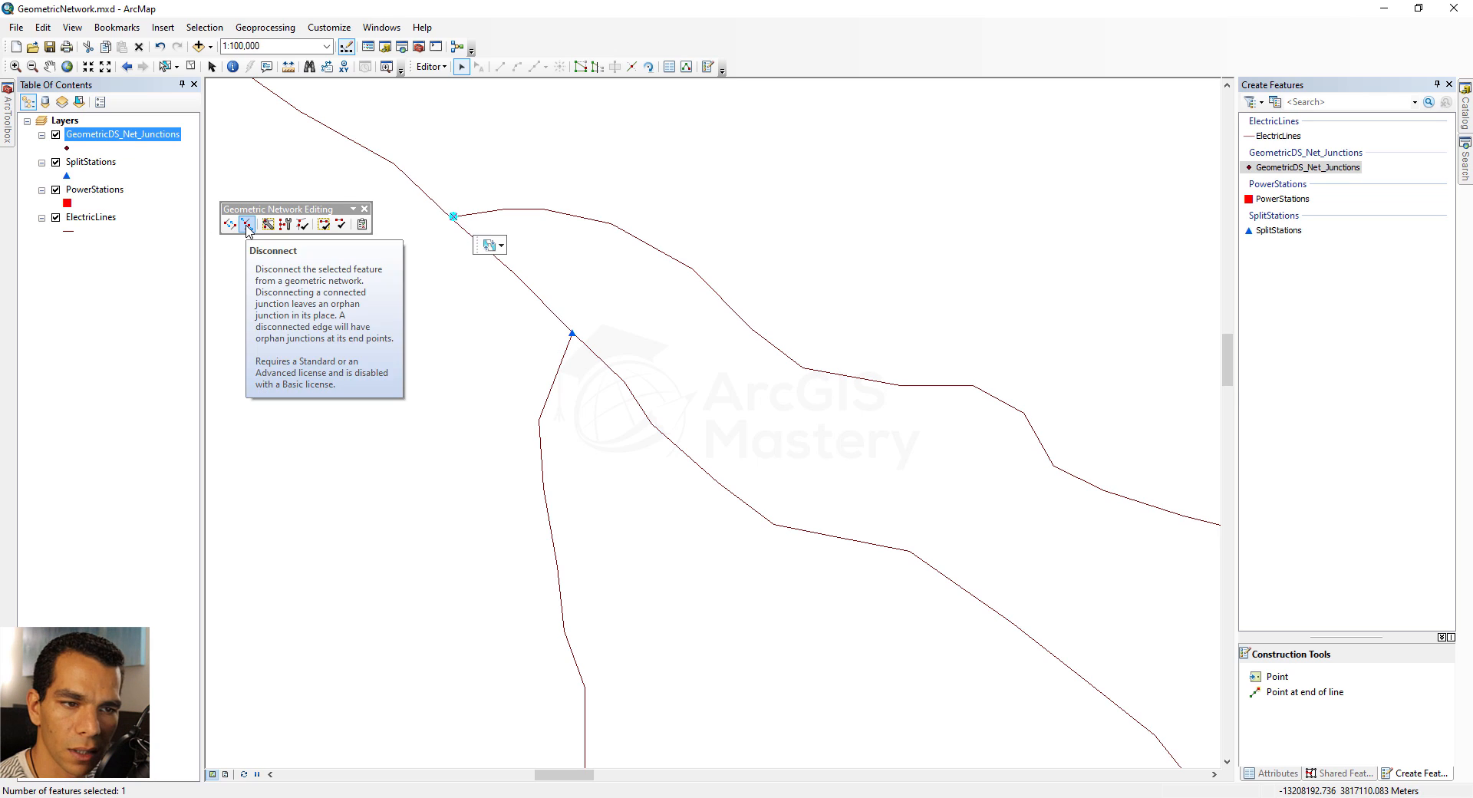
{"action": "left_click", "coordinate": [433, 284]}
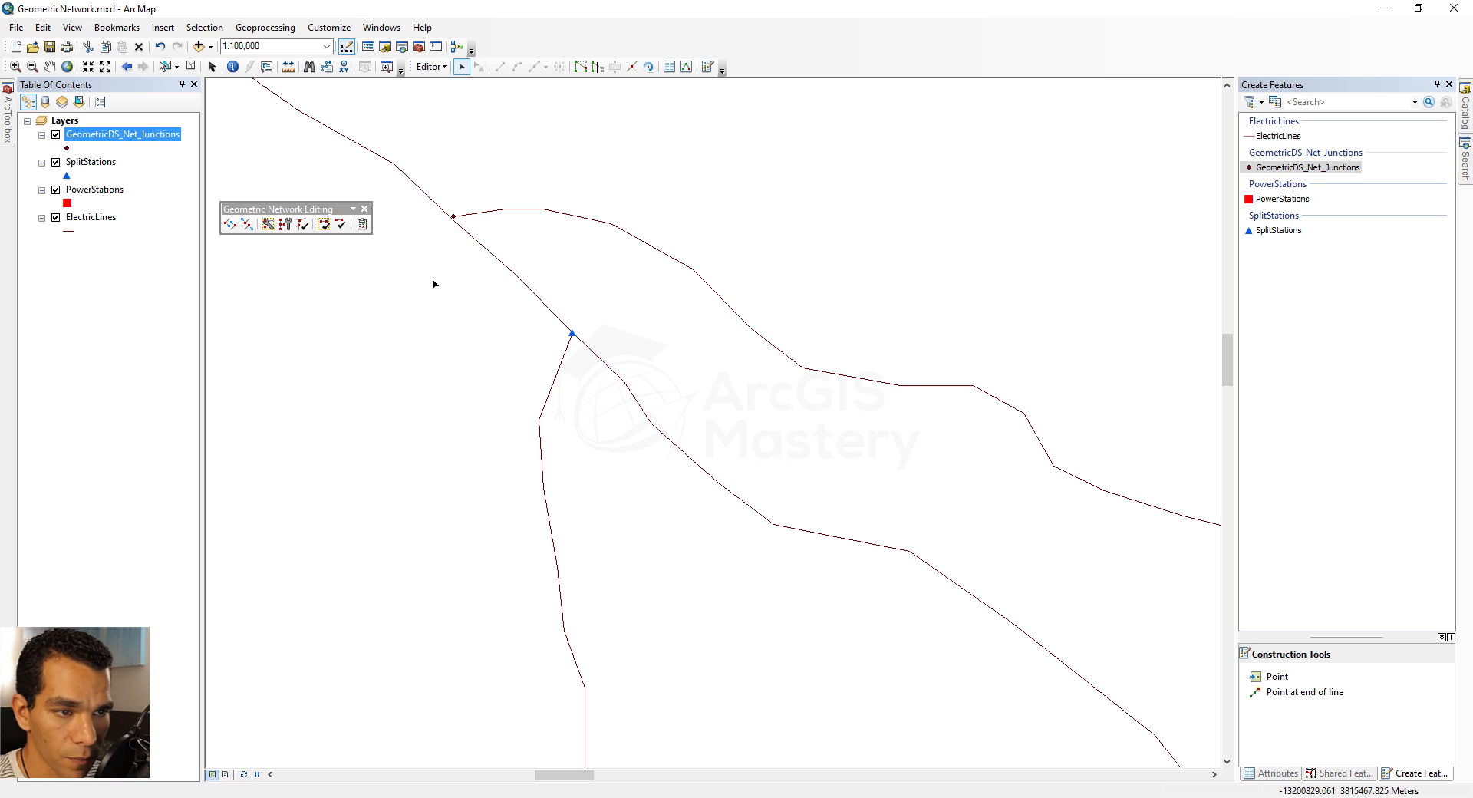
Move the upper branch line's end vertex onto the lower split station, and shift its next two vertices southeast
{"action": "double_click", "coordinate": [475, 216]}
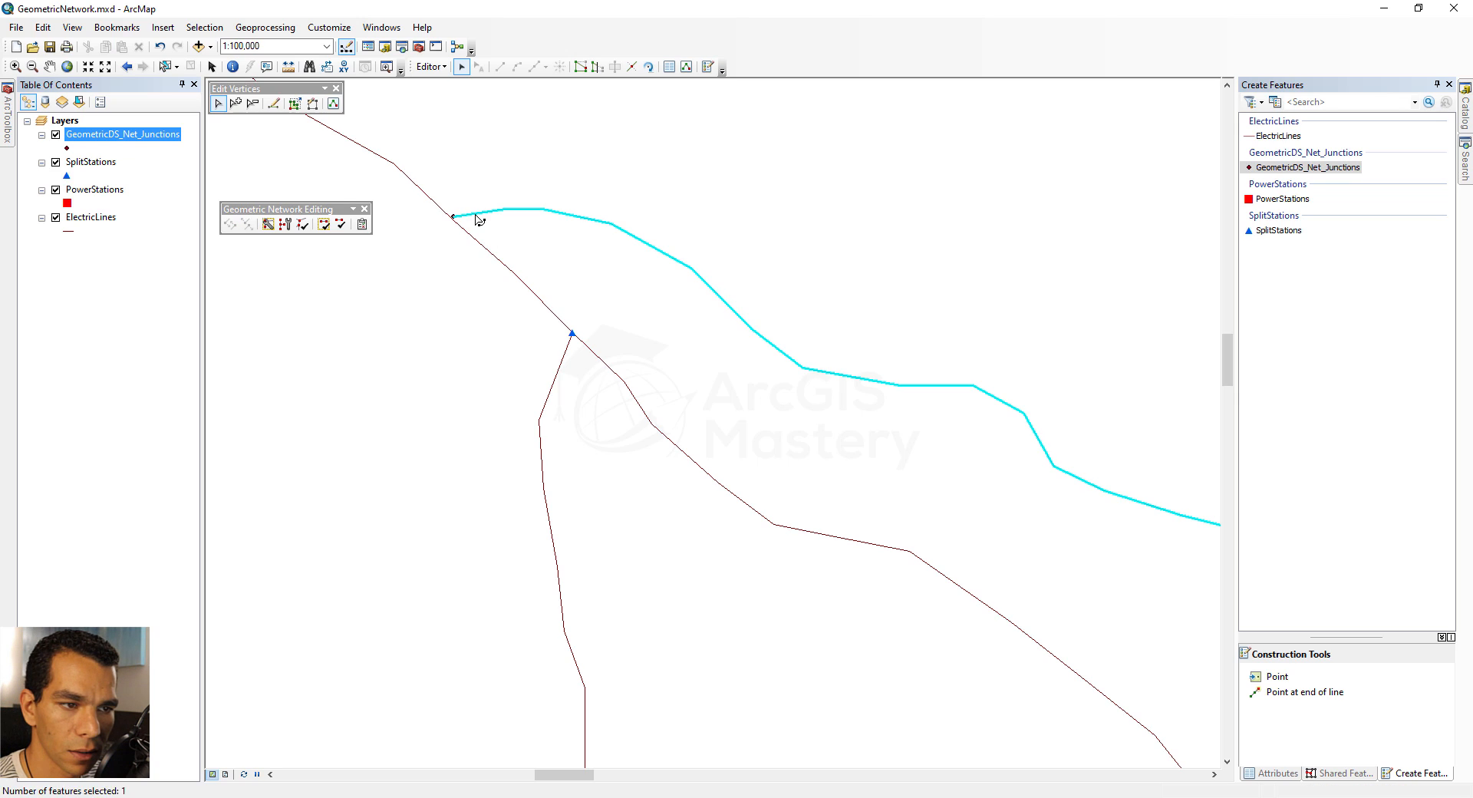
{"action": "left_click_drag", "start_coordinate": [461, 218], "coordinate": [572, 332]}
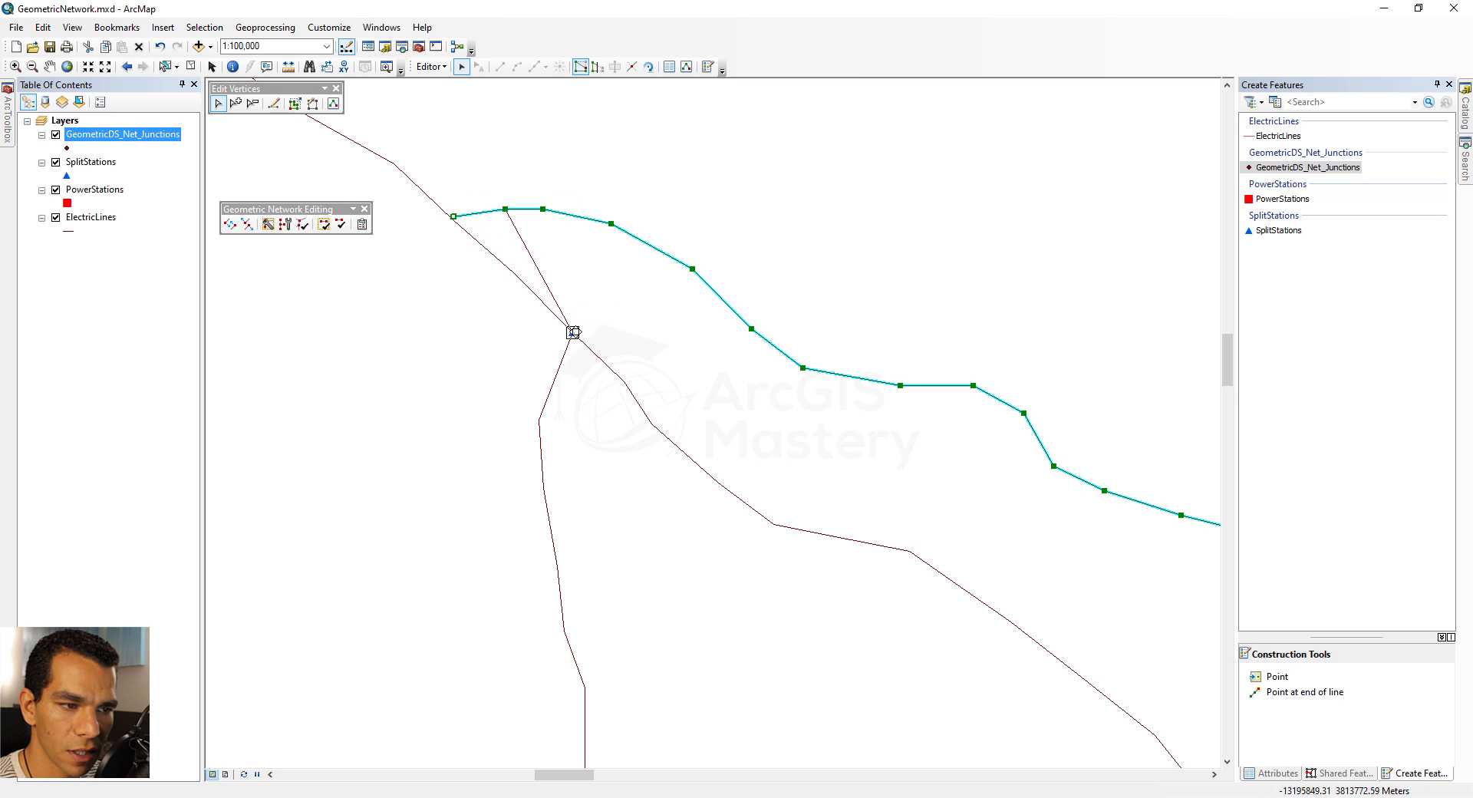
{"action": "left_click_drag", "start_coordinate": [506, 209], "coordinate": [621, 294]}
{"action": "mouse_move", "coordinate": [543, 209]}
{"action": "left_mouse_down"}
{"action": "mouse_move", "coordinate": [620, 294]}
{"action": "mouse_move", "coordinate": [669, 300]}
{"action": "mouse_move", "coordinate": [659, 278]}
{"action": "left_mouse_up"}
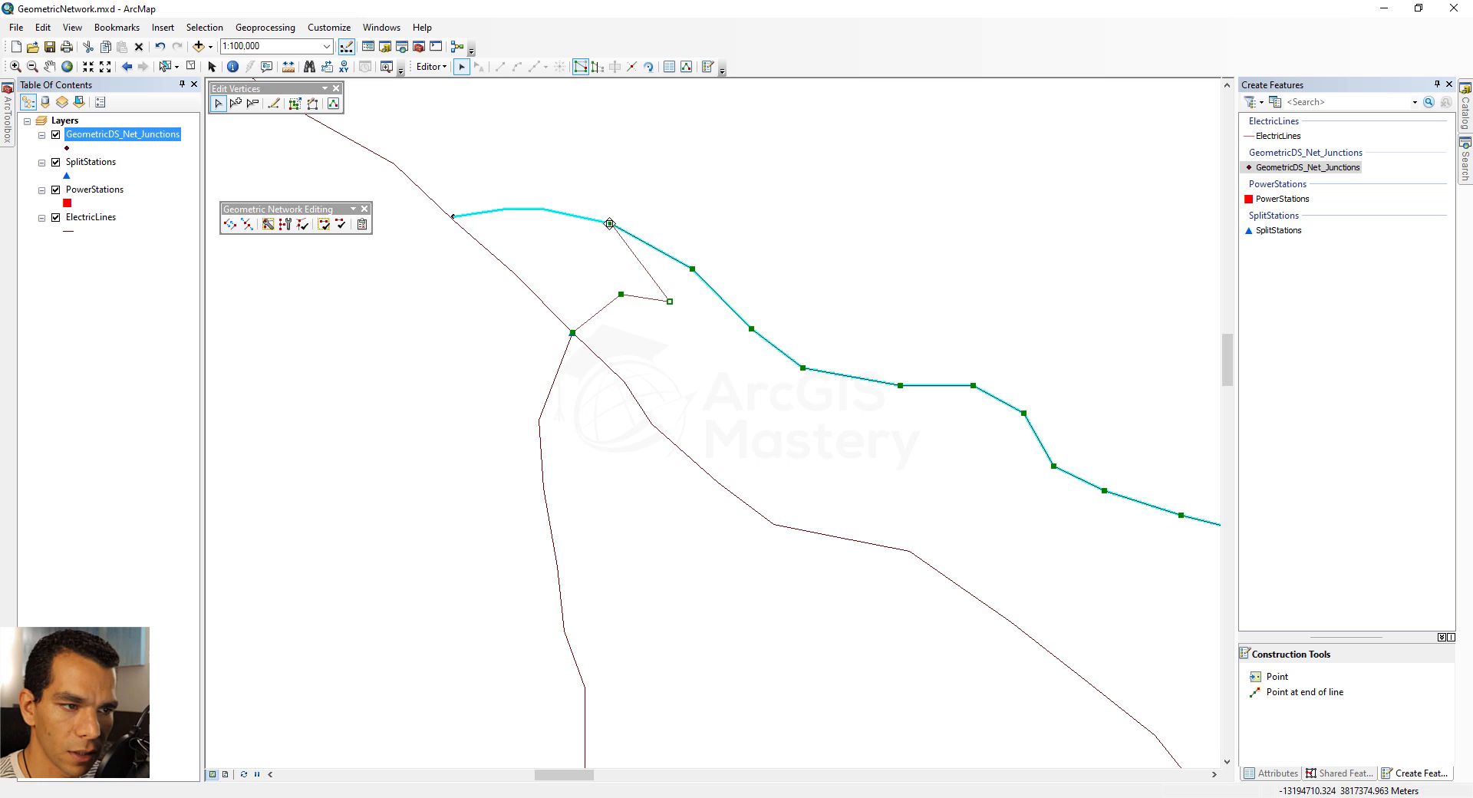
Delete the two vertices following the shifted ones on the upper branch line, and finish the reshape
{"action": "right_click", "coordinate": [611, 224]}
{"action": "left_click", "coordinate": [663, 270]}
{"action": "right_click", "coordinate": [691, 270]}
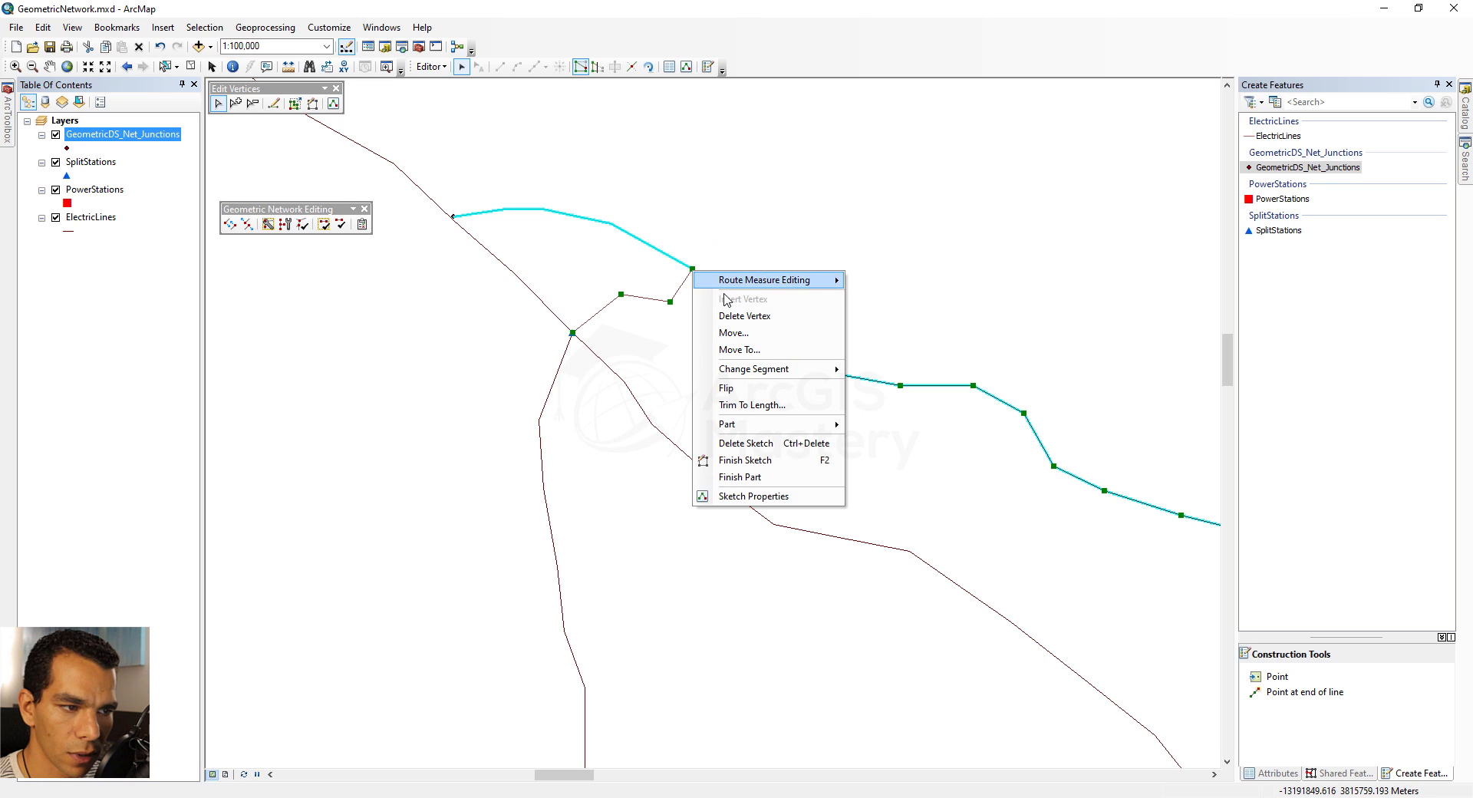
{"action": "left_click", "coordinate": [734, 316]}
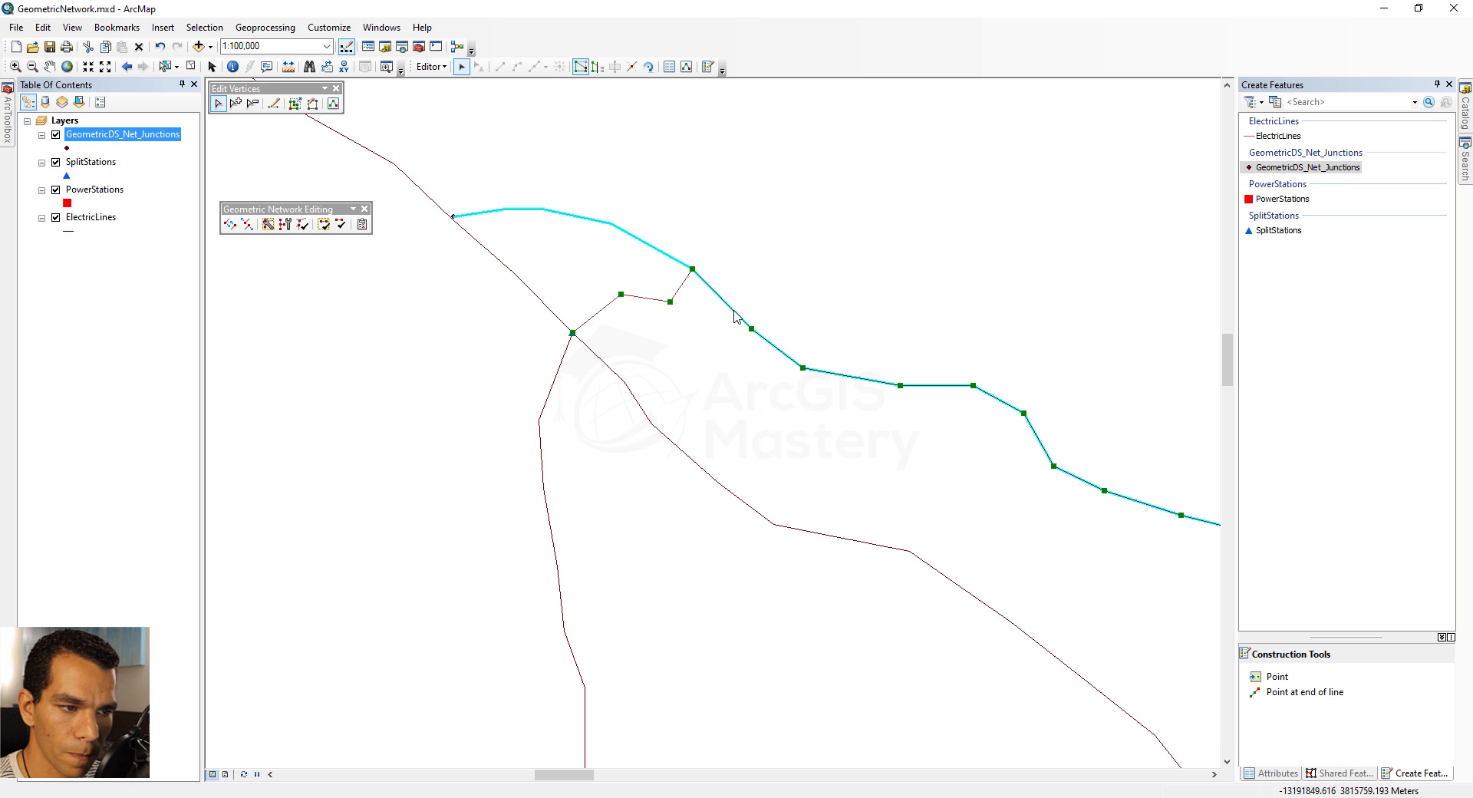
{"action": "left_click", "coordinate": [493, 328]}
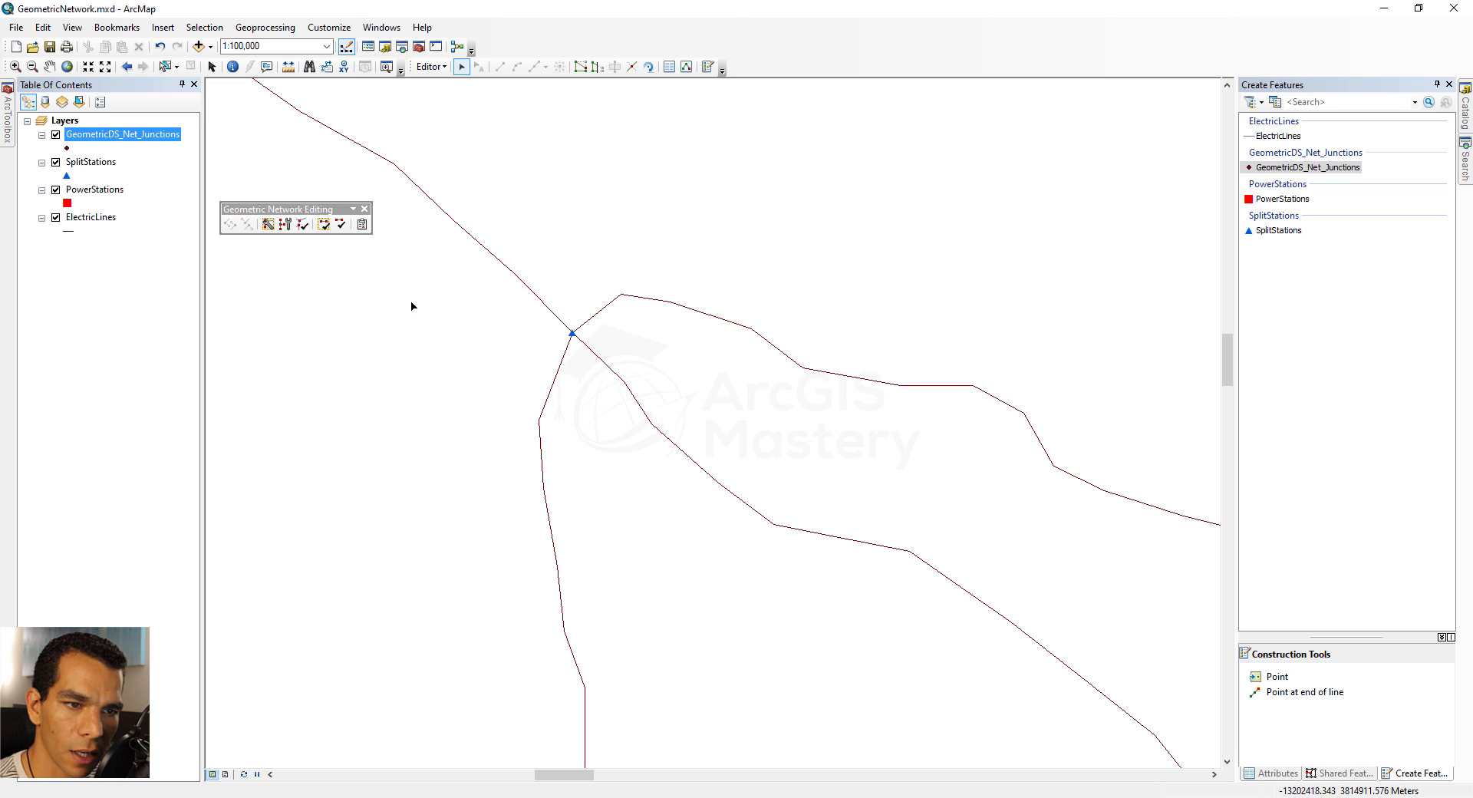
Examine which lines meet at the northwest split station by selecting individual lines and then all features around the junction
{"action": "left_click_drag", "start_coordinate": [595, 283], "coordinate": [647, 322]}
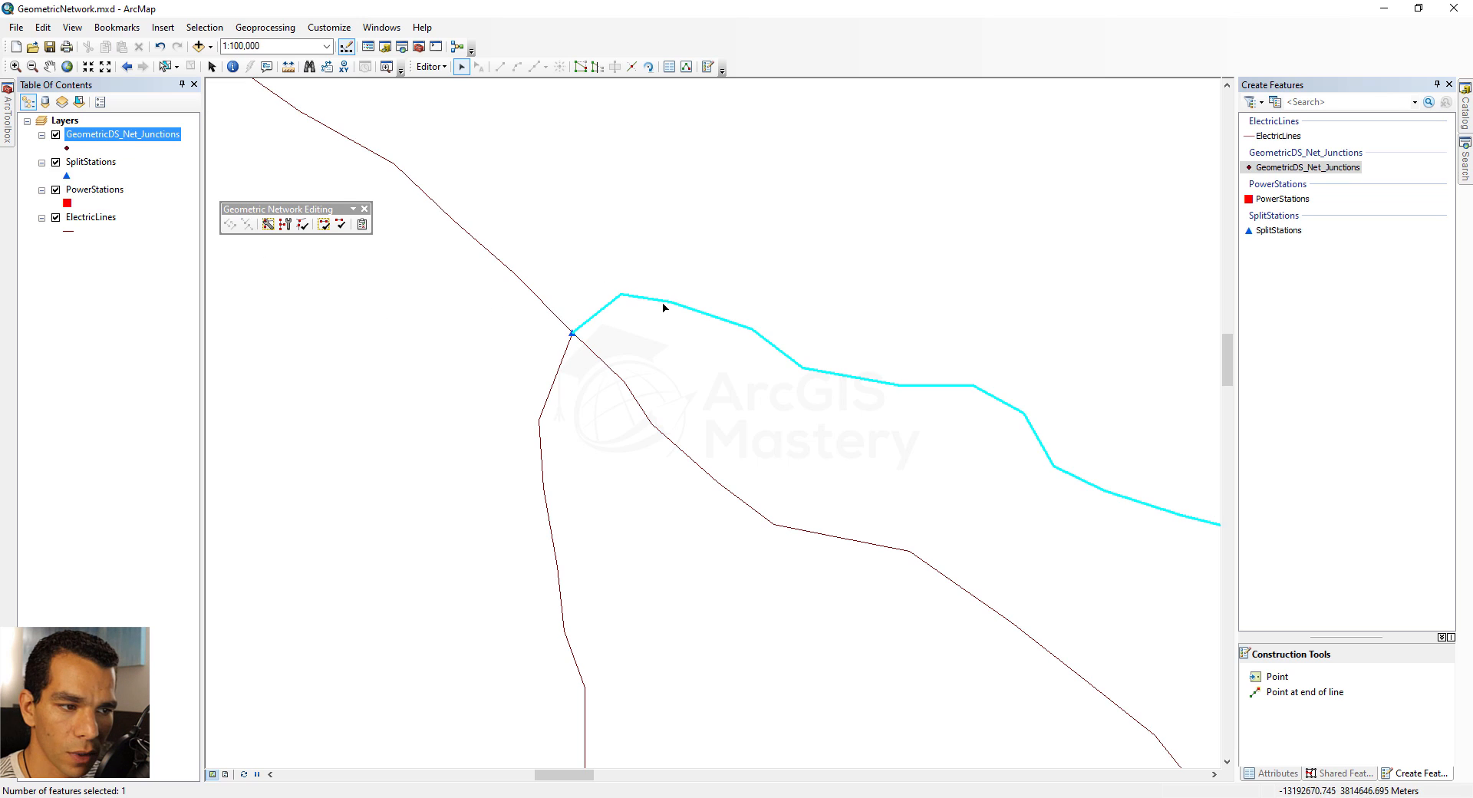
{"action": "left_click", "coordinate": [549, 328]}
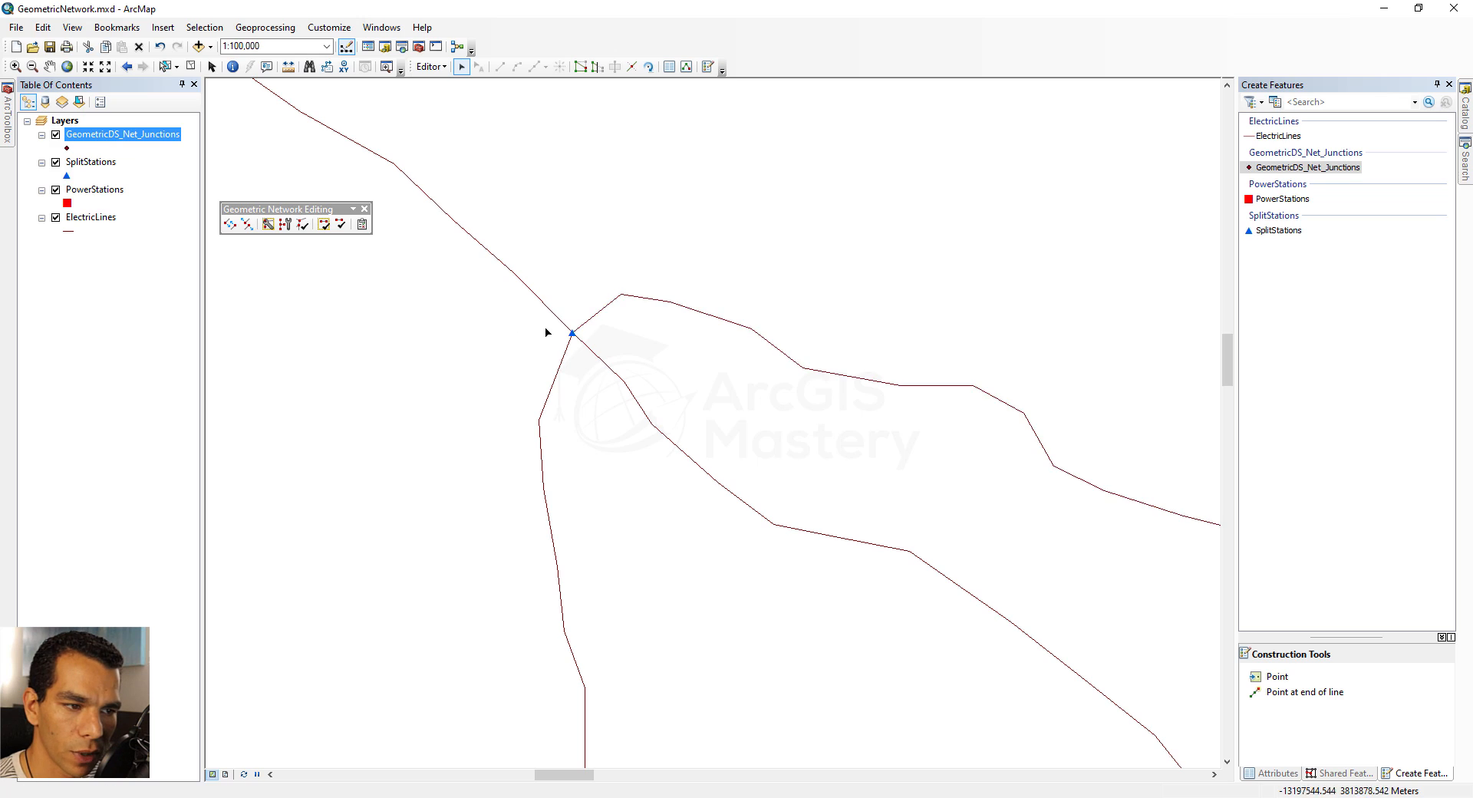
{"action": "left_click", "coordinate": [571, 336]}
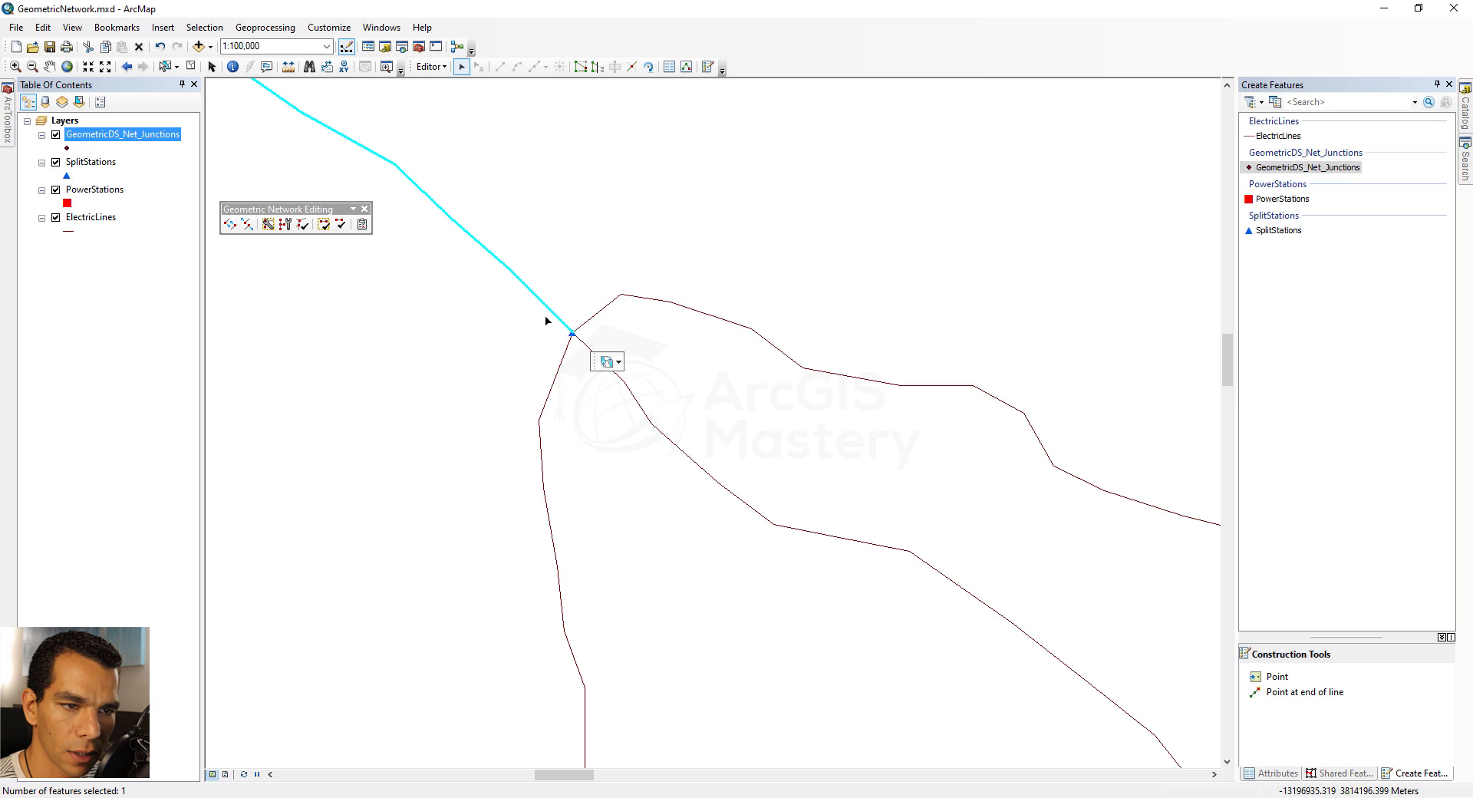
{"action": "left_click", "coordinate": [541, 316]}
{"action": "left_click_drag", "start_coordinate": [589, 370], "coordinate": [250, 286]}
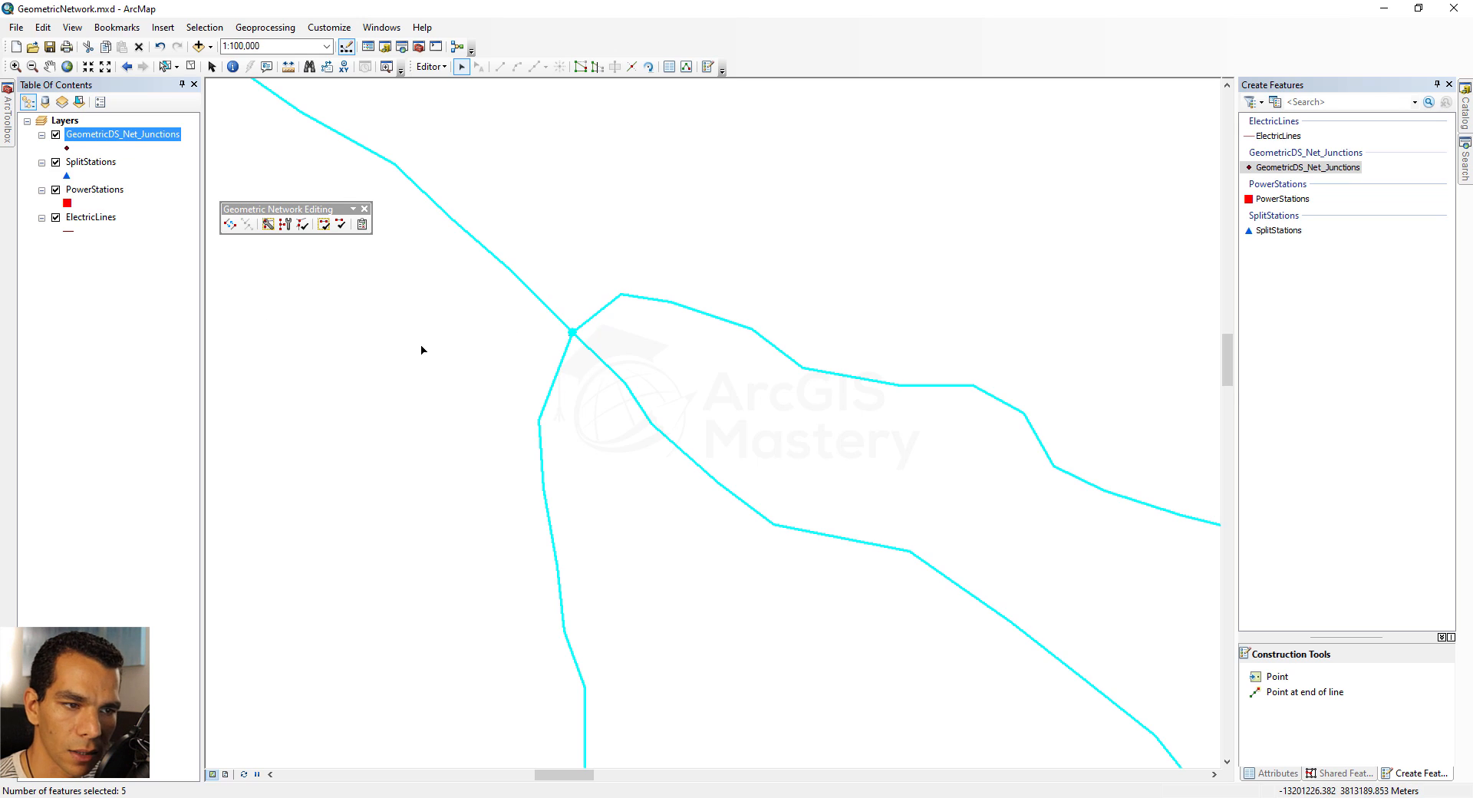
{"action": "left_click", "coordinate": [438, 361]}
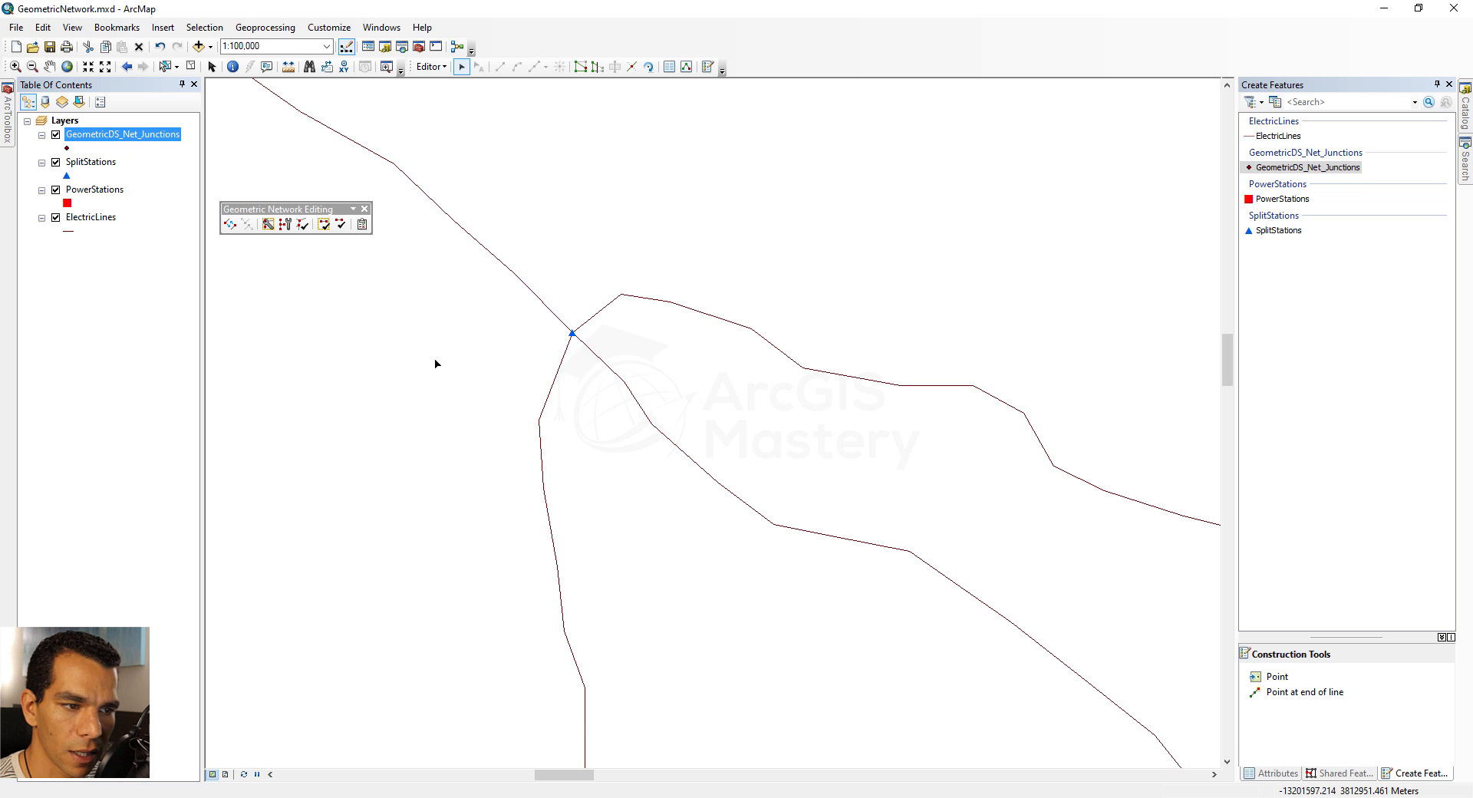
Move the upper branch line slightly southwest together with its split station, and repair the network's connectivity
{"action": "left_click", "coordinate": [635, 302]}
{"action": "left_click_drag", "start_coordinate": [637, 305], "coordinate": [598, 322]}
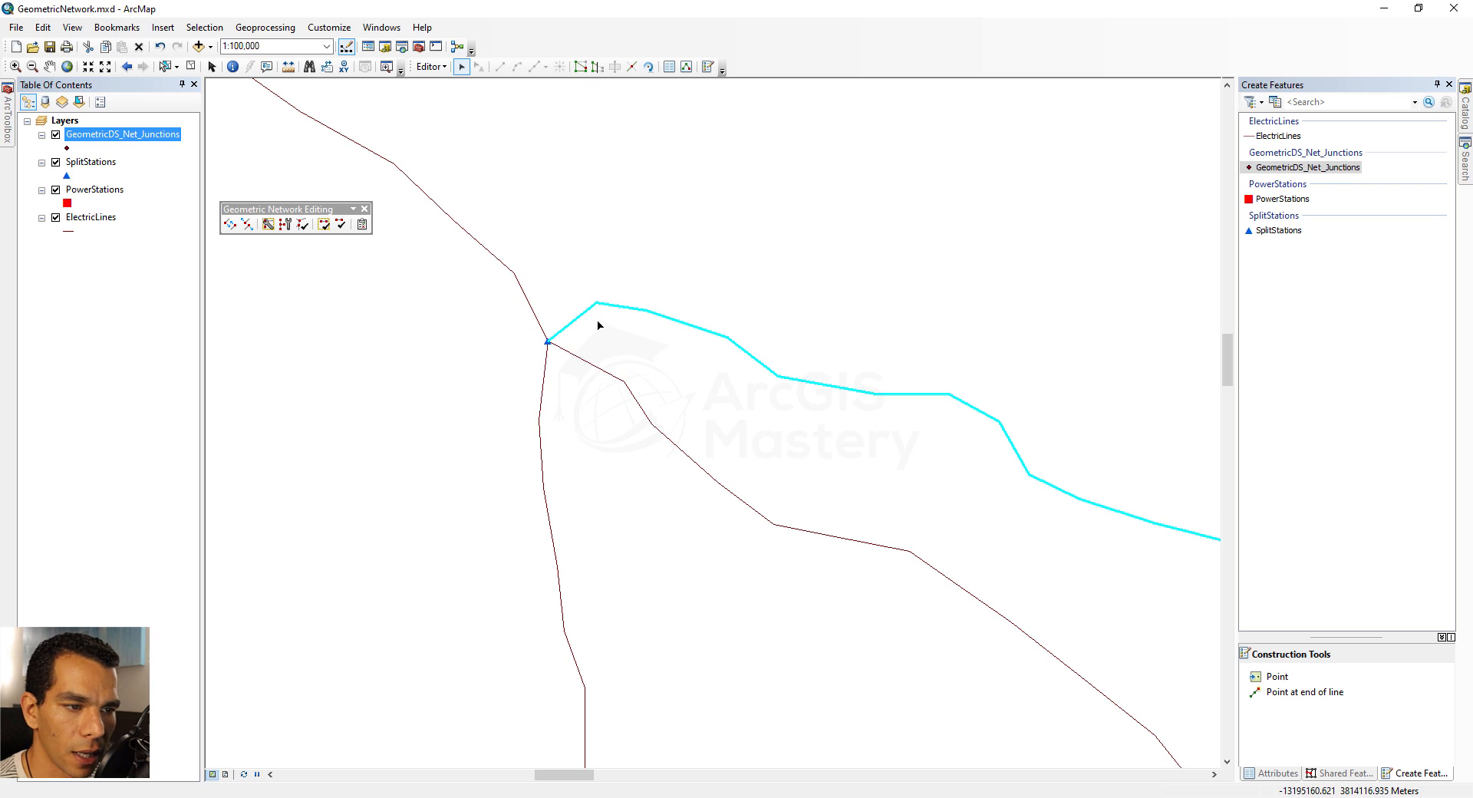
{"action": "left_click", "coordinate": [285, 224]}
{"action": "left_click", "coordinate": [773, 456]}
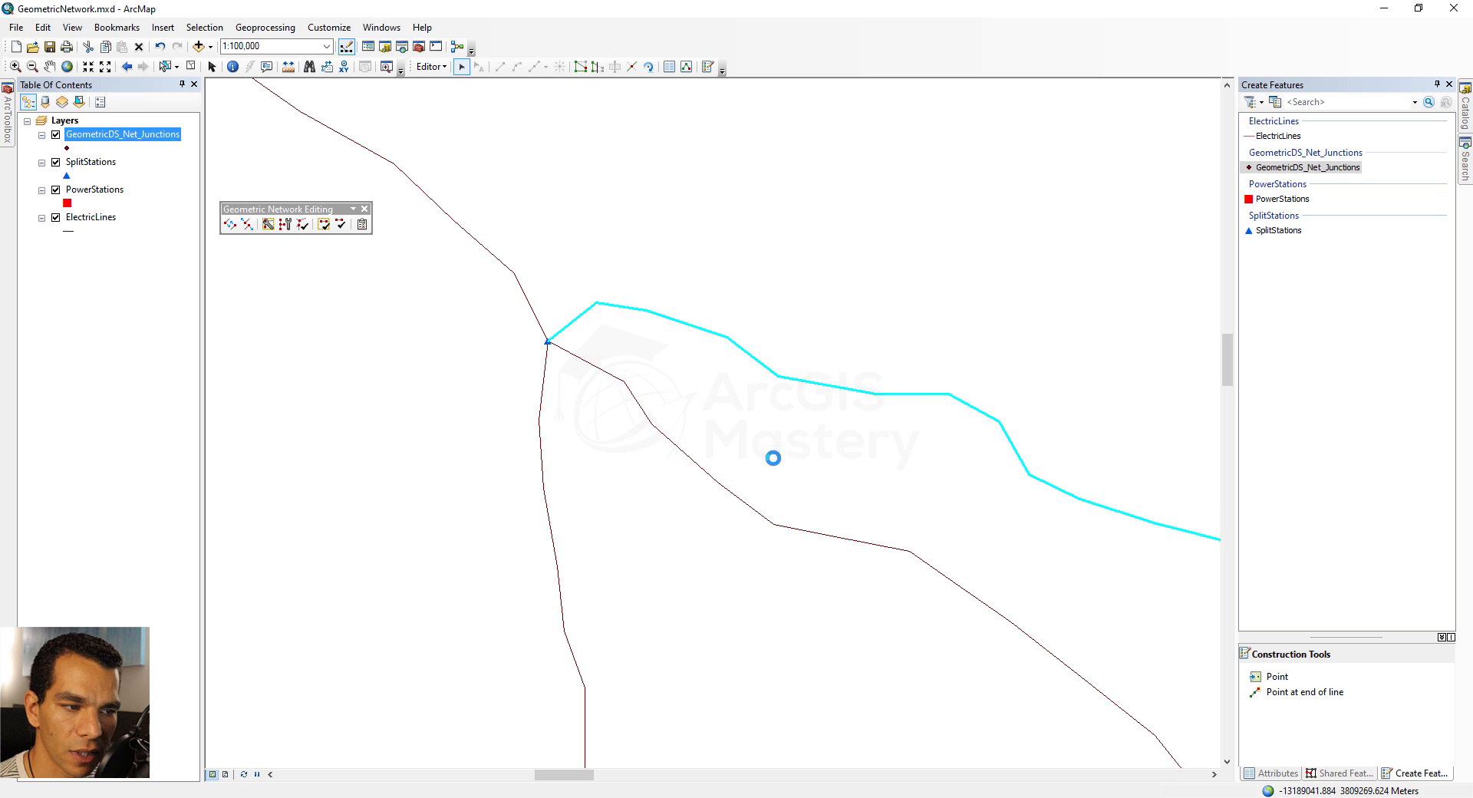
Verify the network feature geometry at the moved station, and verify it again with the wider network in view
{"action": "left_click", "coordinate": [340, 224]}
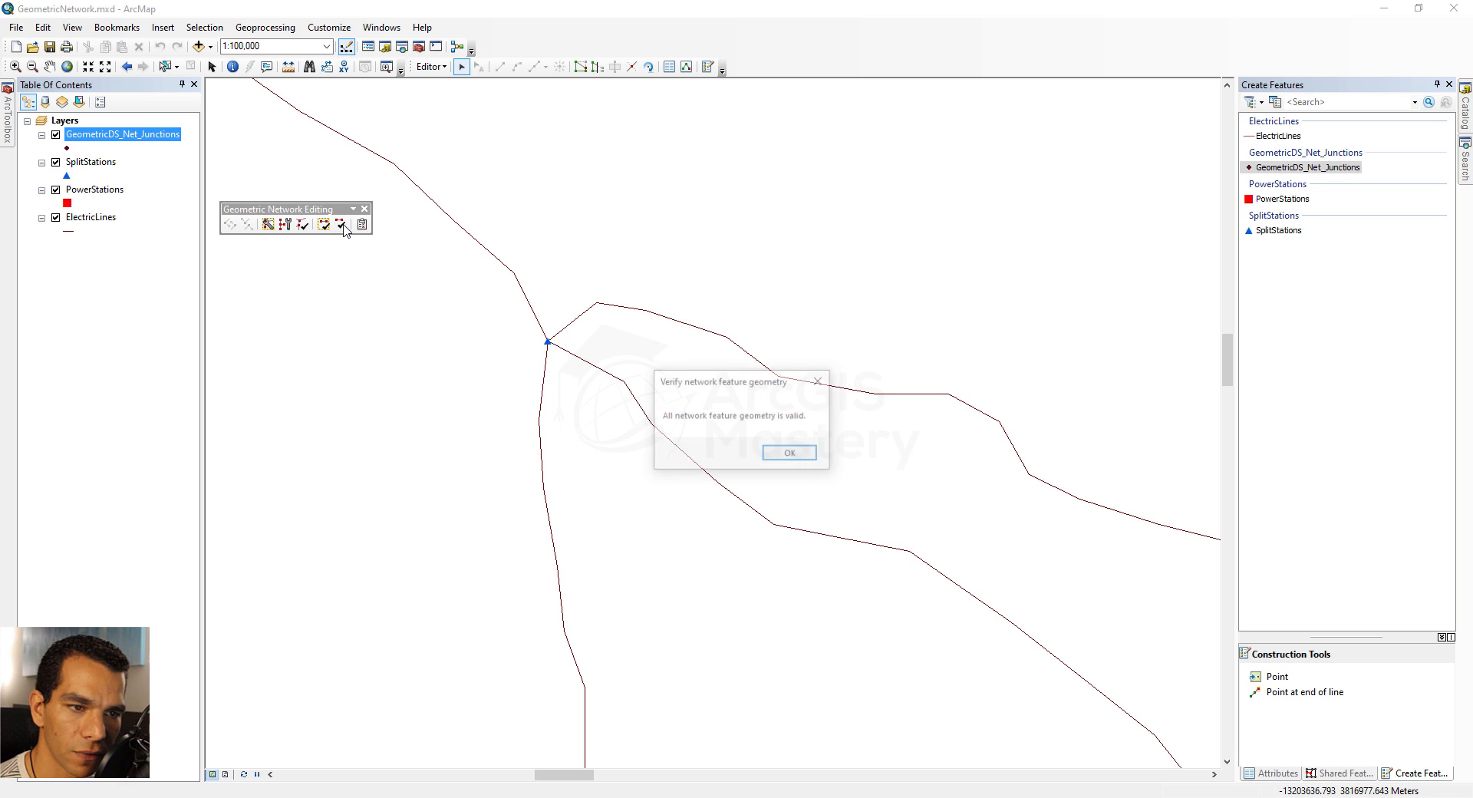
{"action": "left_click", "coordinate": [790, 454]}
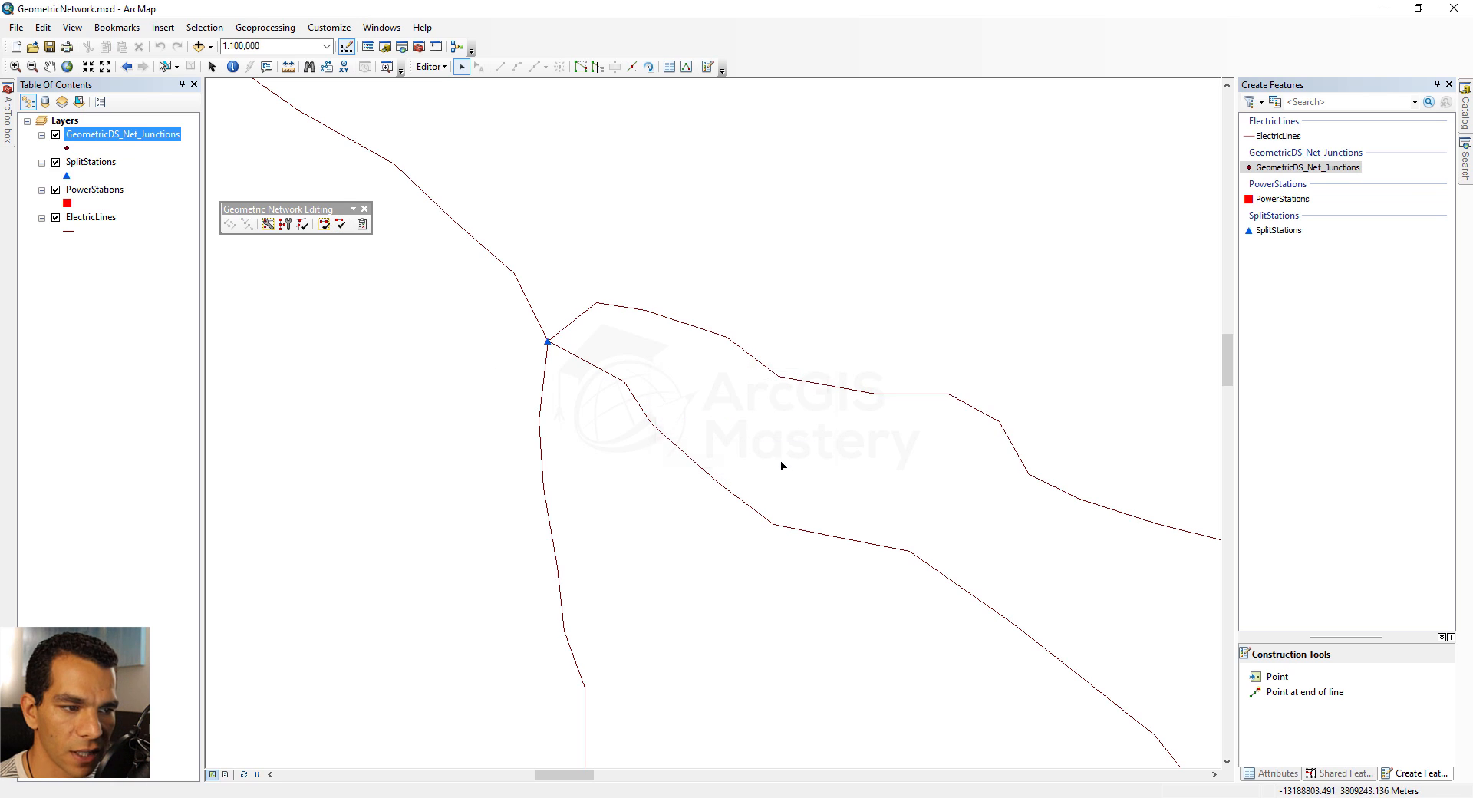
{"action": "scroll", "coordinate": [771, 472], "scroll_direction": "up", "scroll_amount": 2}
{"action": "scroll", "coordinate": [771, 472], "scroll_direction": "up", "scroll_amount": 6}
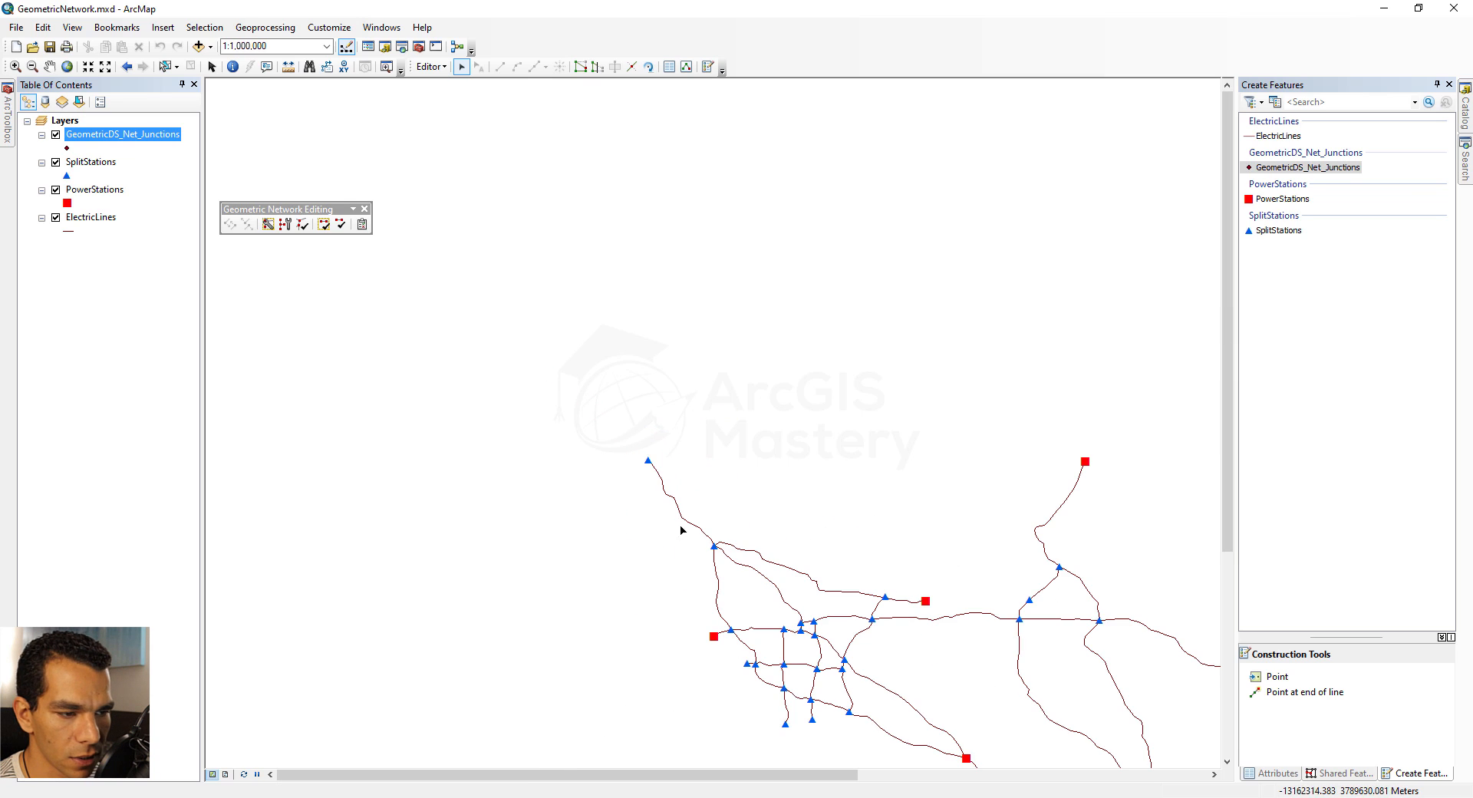
{"action": "left_click", "coordinate": [49, 66]}
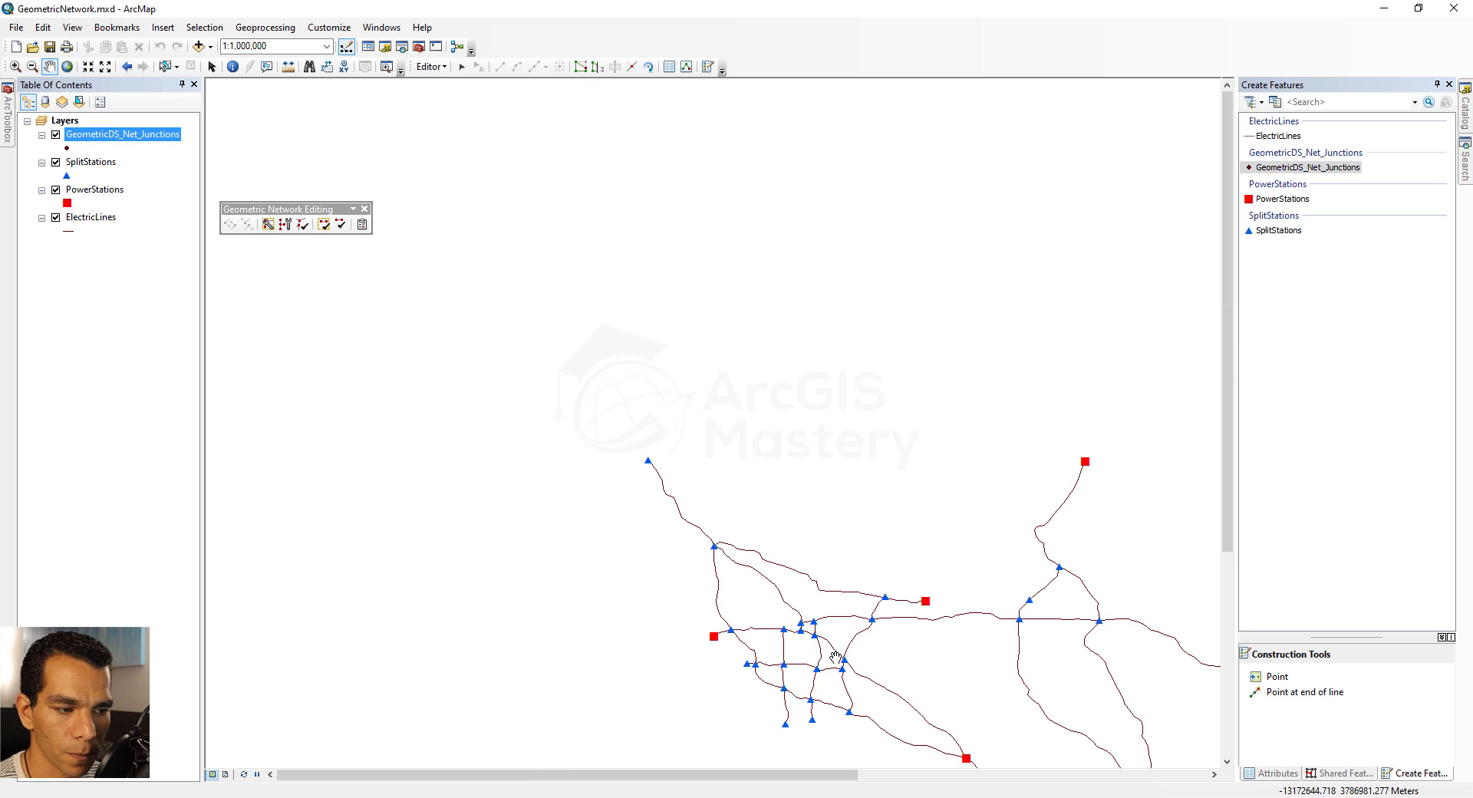
{"action": "left_click_drag", "start_coordinate": [840, 618], "coordinate": [554, 337]}
{"action": "left_click_drag", "start_coordinate": [664, 404], "coordinate": [621, 347]}
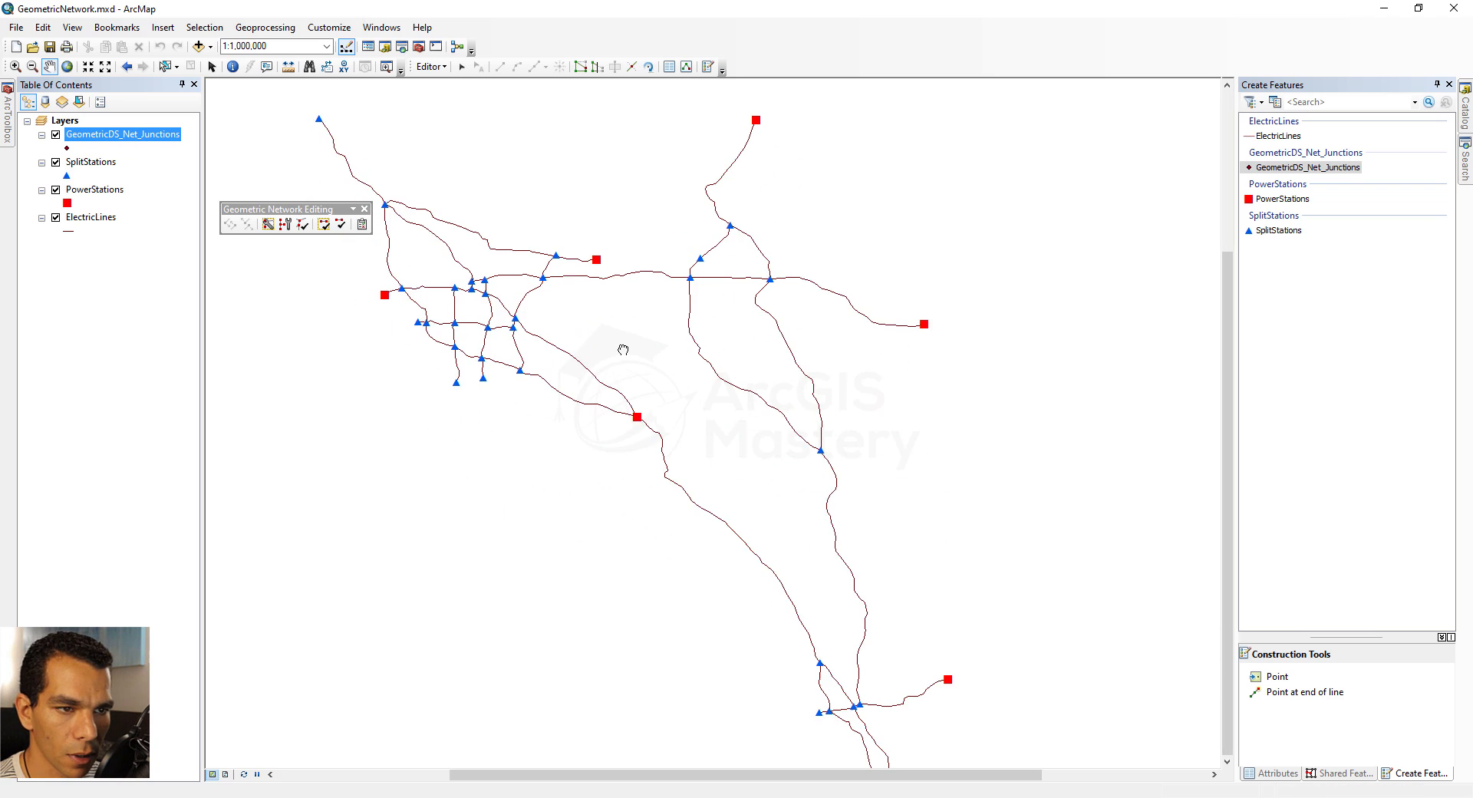
{"action": "left_click", "coordinate": [339, 225]}
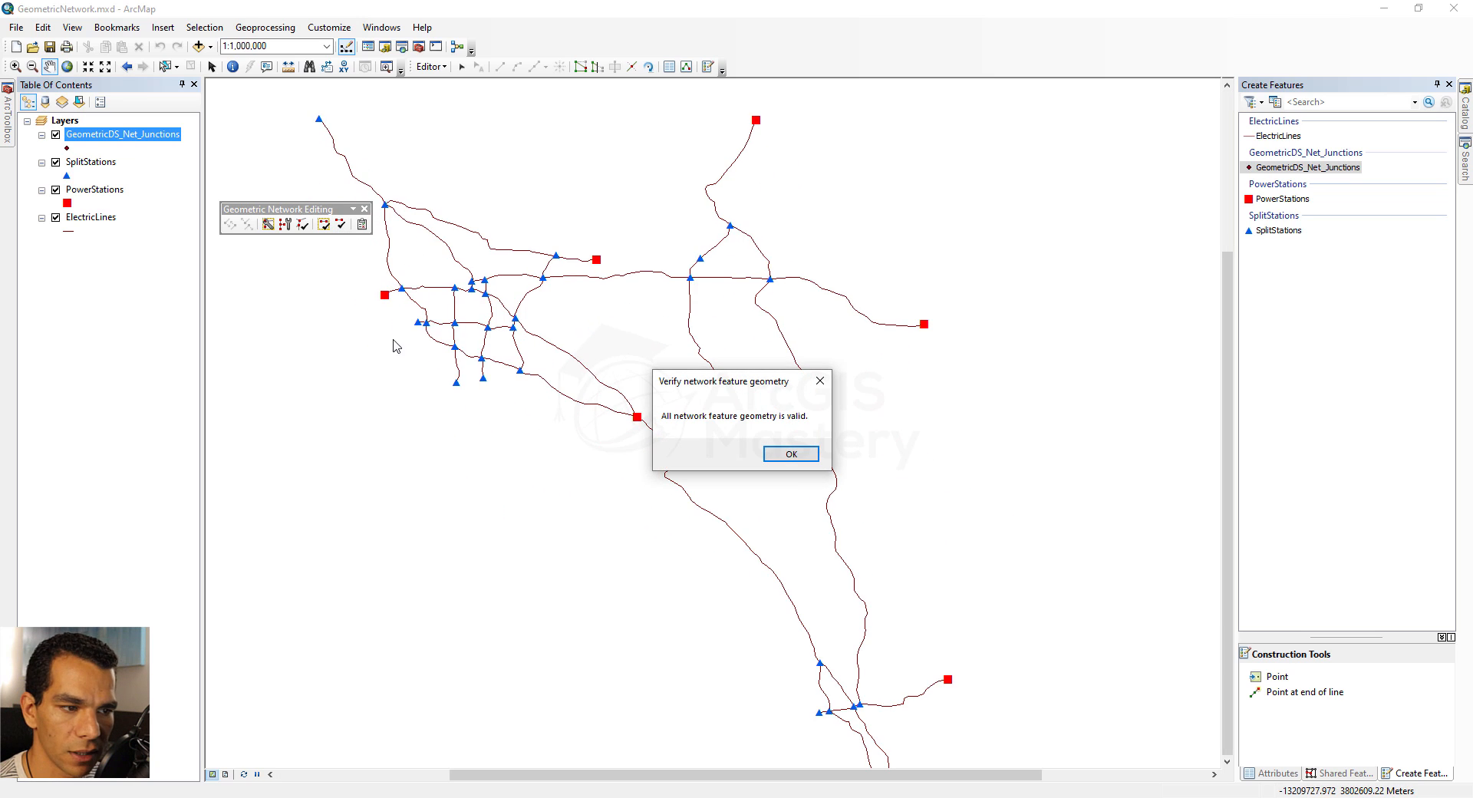
{"action": "left_click", "coordinate": [791, 454]}
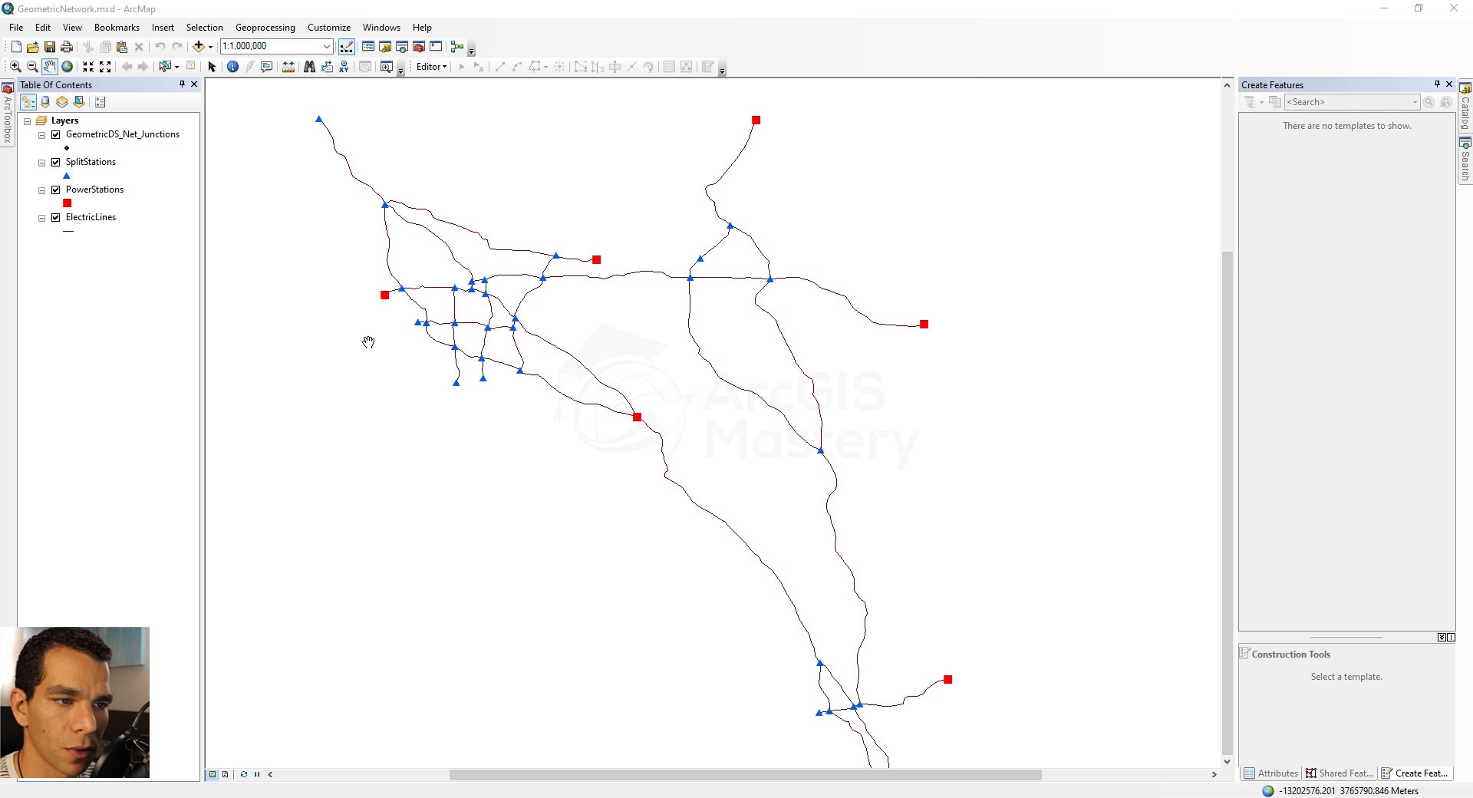
Bring up the Utility Network Analyst tools with GeometricDS_Net as the network
{"action": "right_click", "coordinate": [793, 50]}
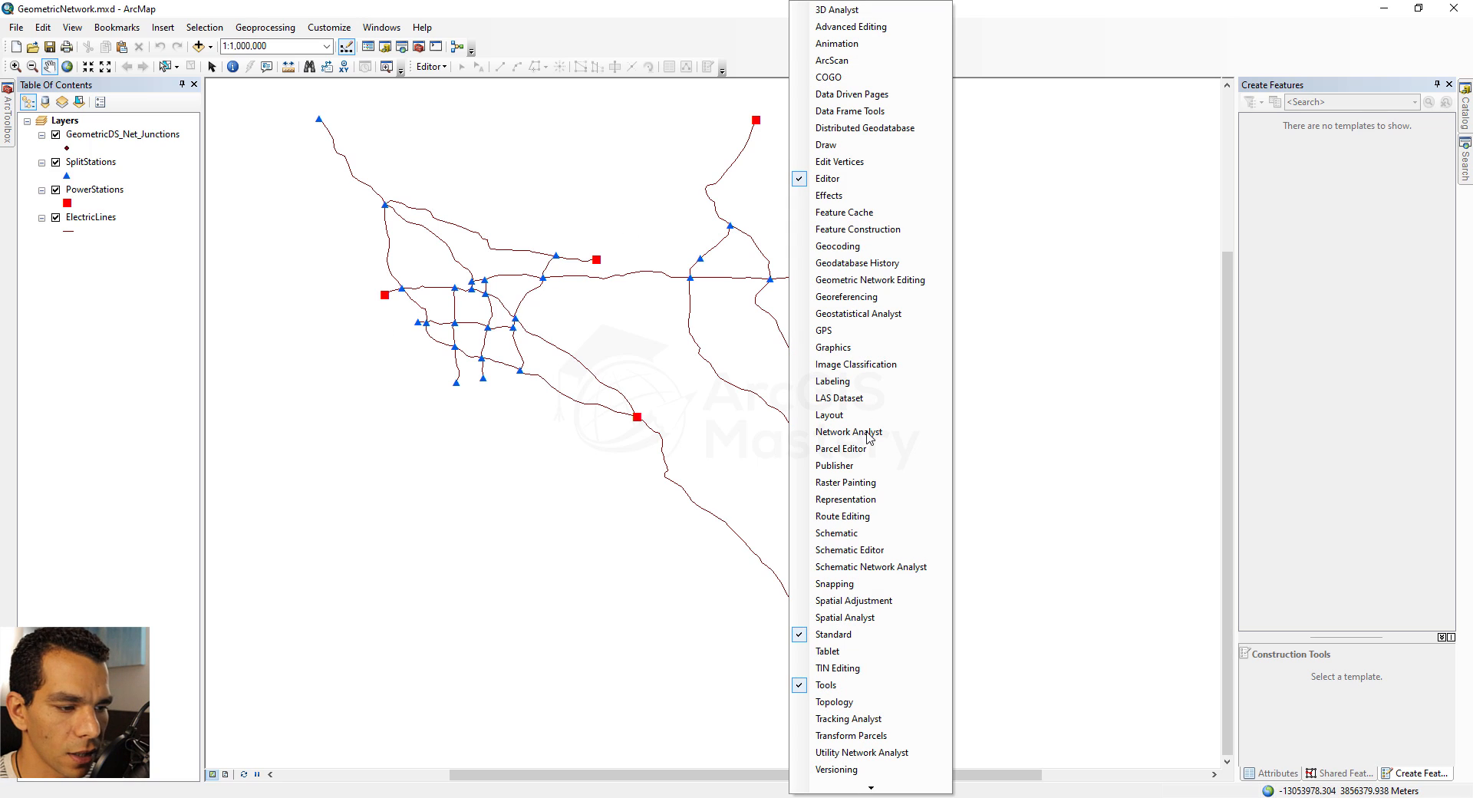
{"action": "left_click", "coordinate": [861, 753]}
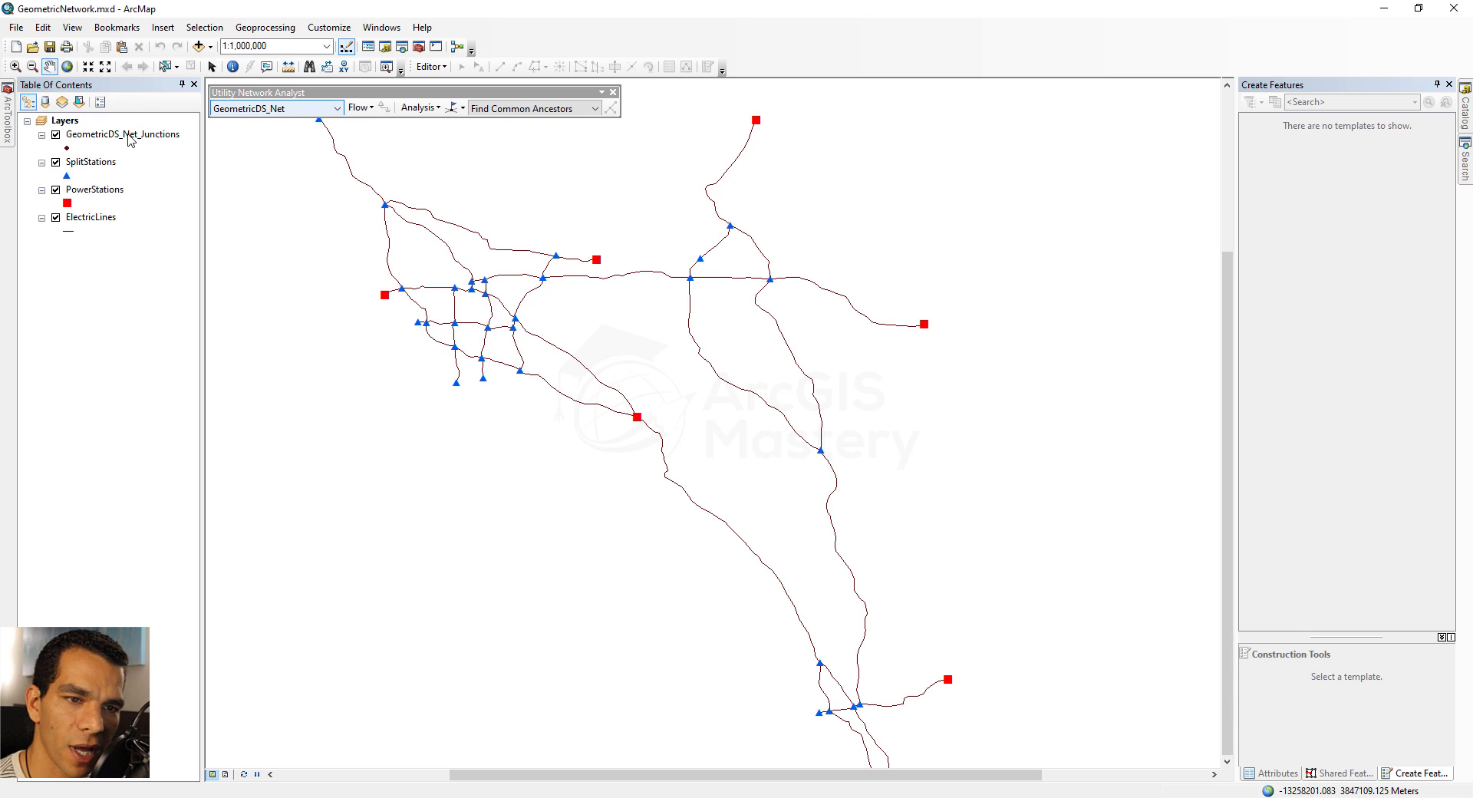
{"action": "left_click", "coordinate": [320, 111]}
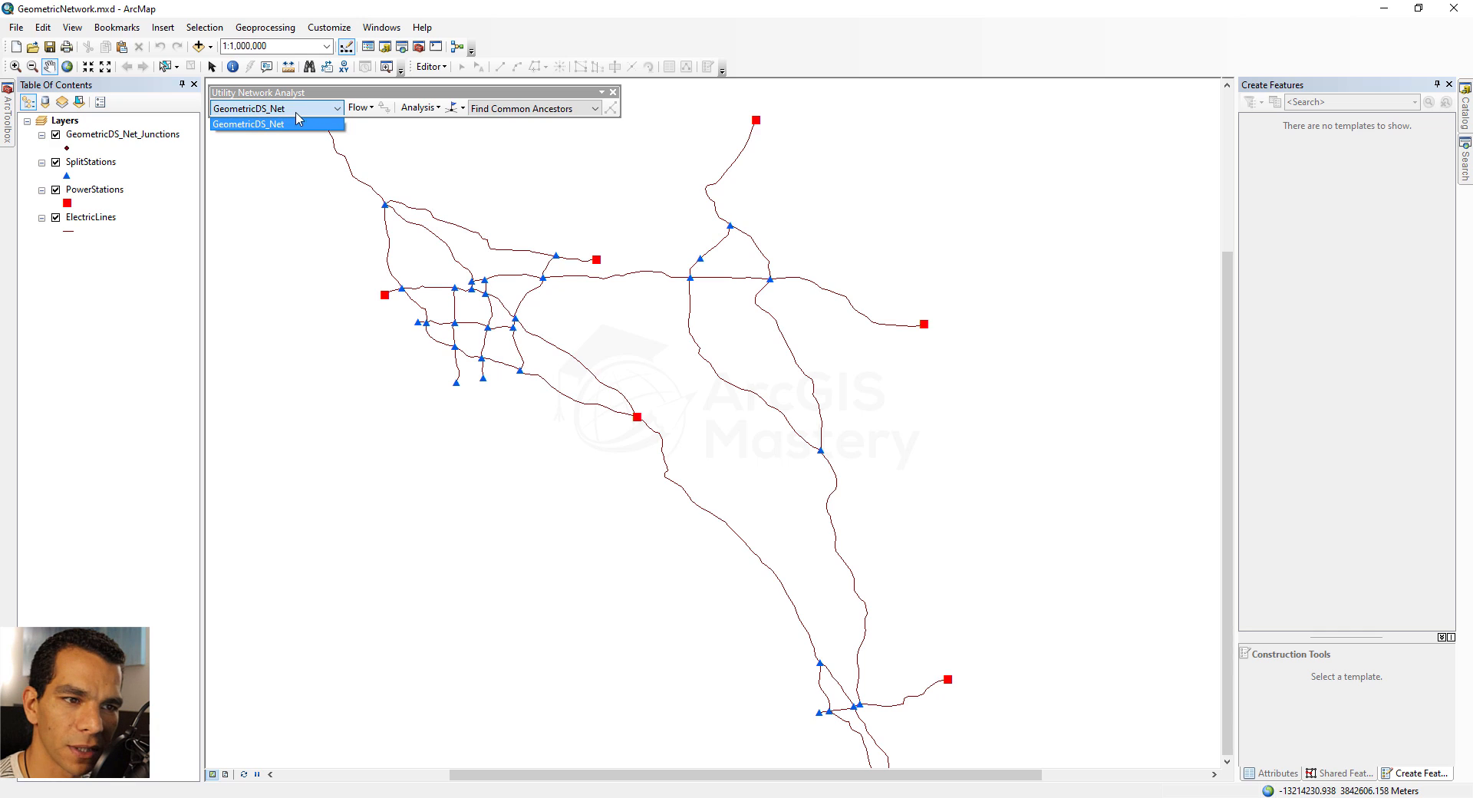
{"action": "left_click", "coordinate": [312, 112]}
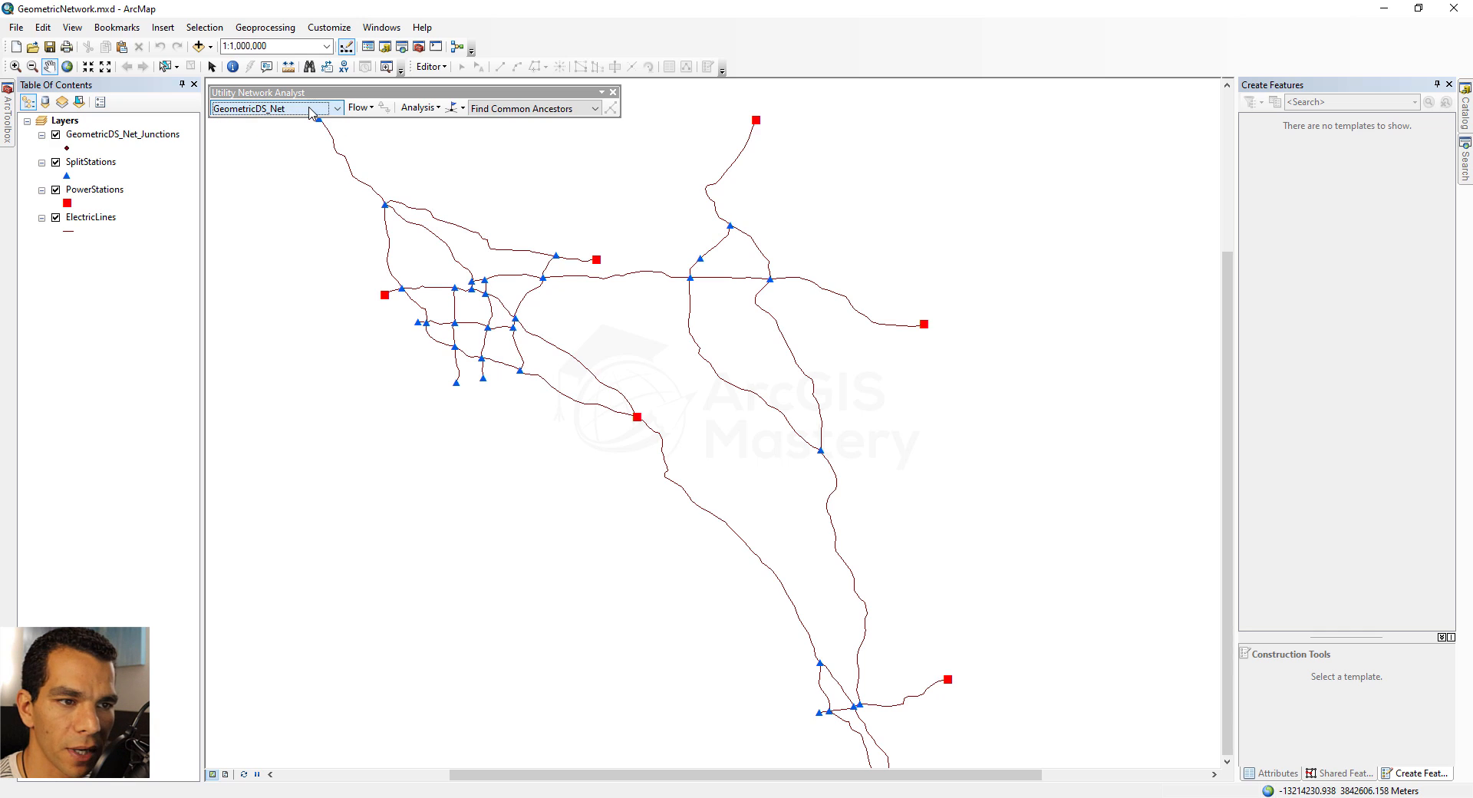
Display the network's flow arrows and review their symbol and scale properties without changing them
{"action": "left_click", "coordinate": [359, 109]}
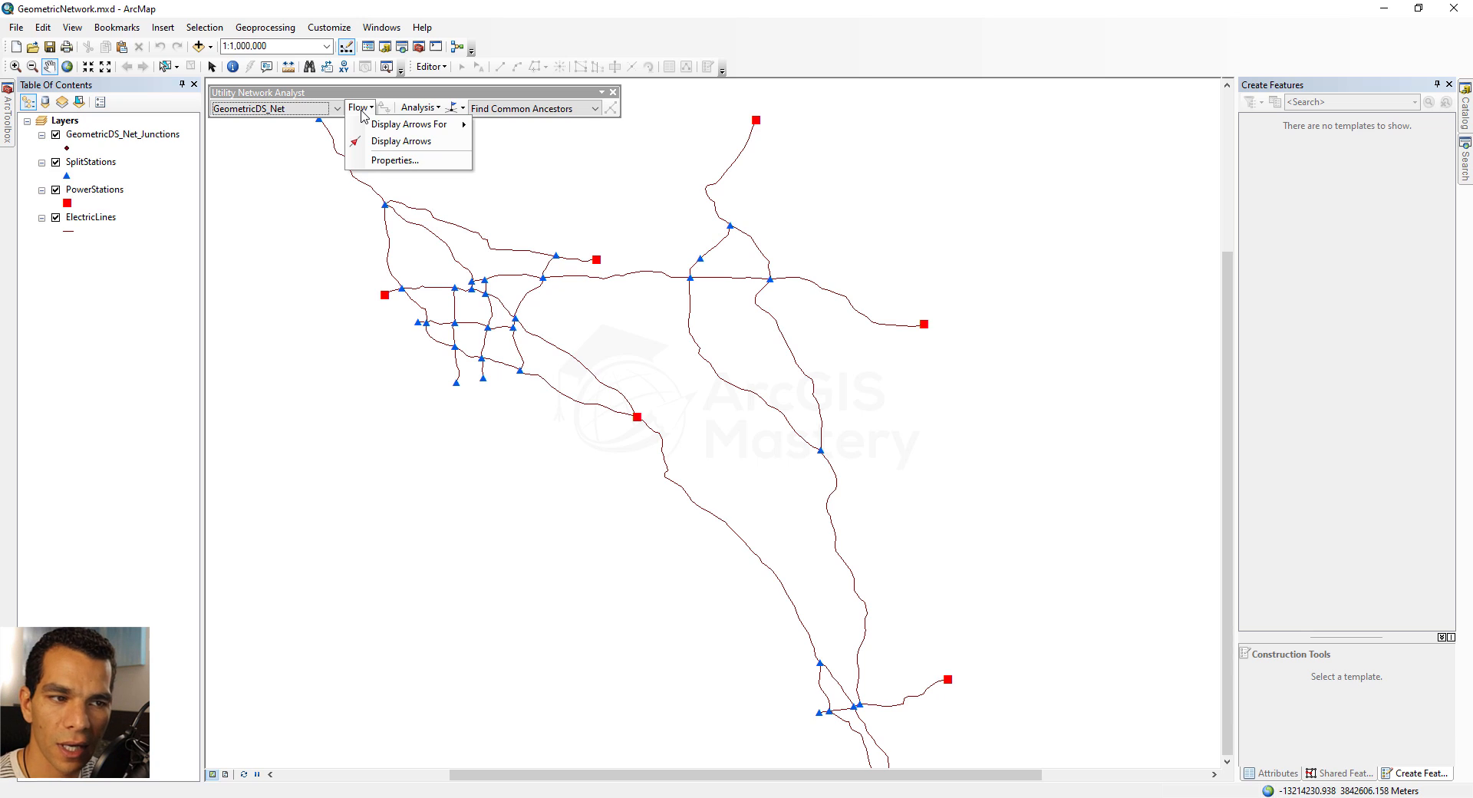
{"action": "left_click", "coordinate": [409, 143]}
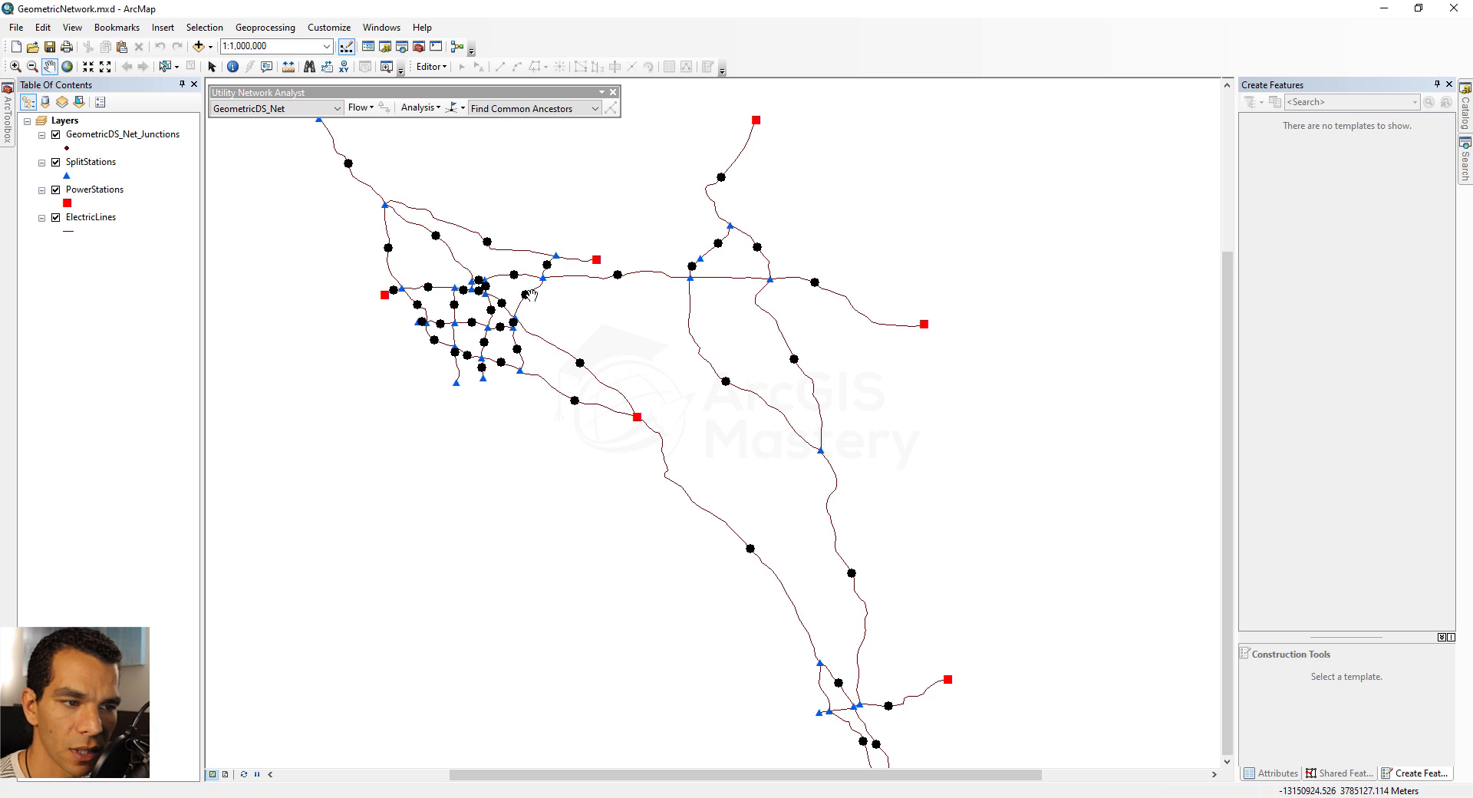
{"action": "left_click", "coordinate": [359, 108]}
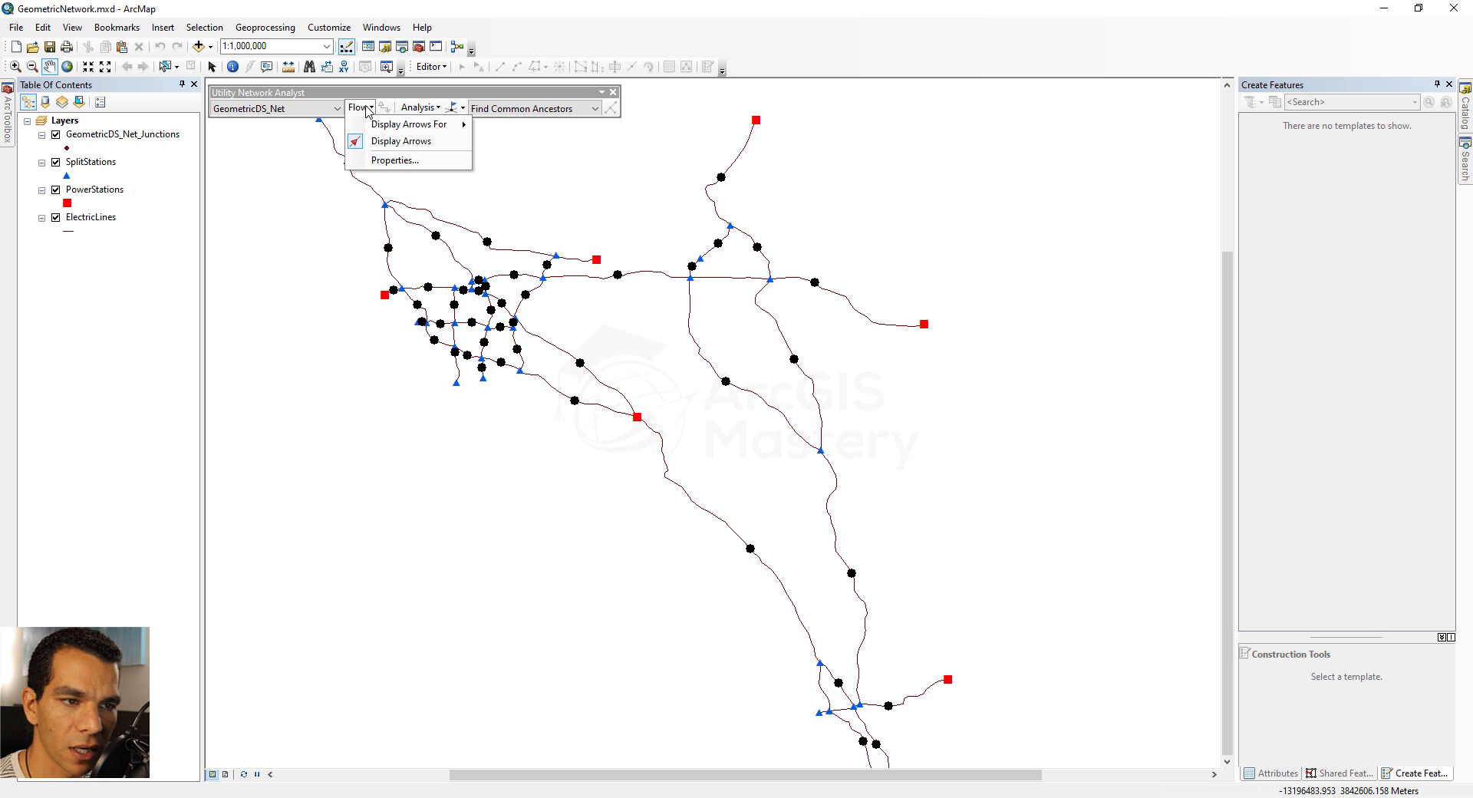
{"action": "left_click", "coordinate": [394, 161]}
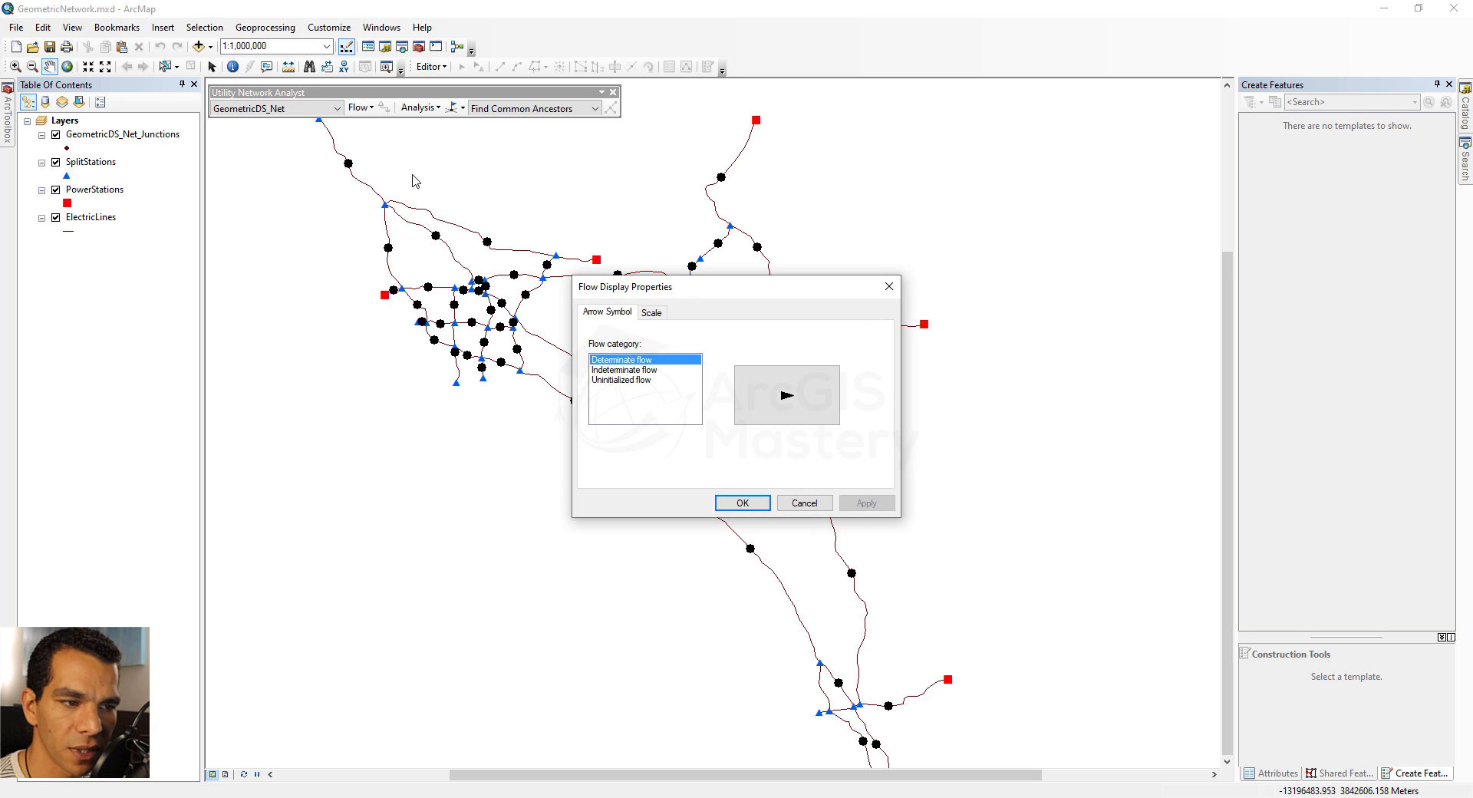
{"action": "left_click", "coordinate": [764, 398]}
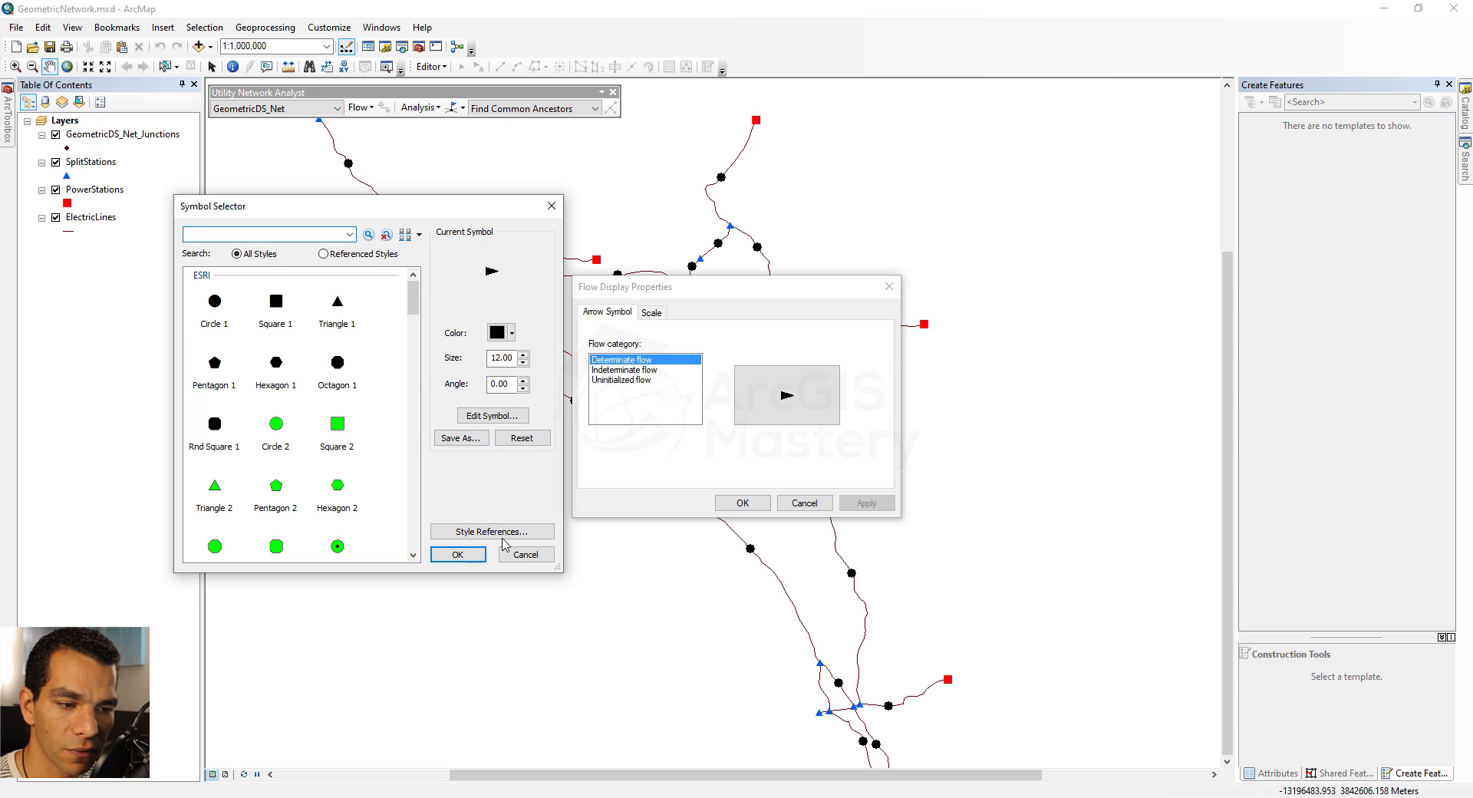
{"action": "left_click", "coordinate": [526, 554]}
{"action": "left_click", "coordinate": [652, 314]}
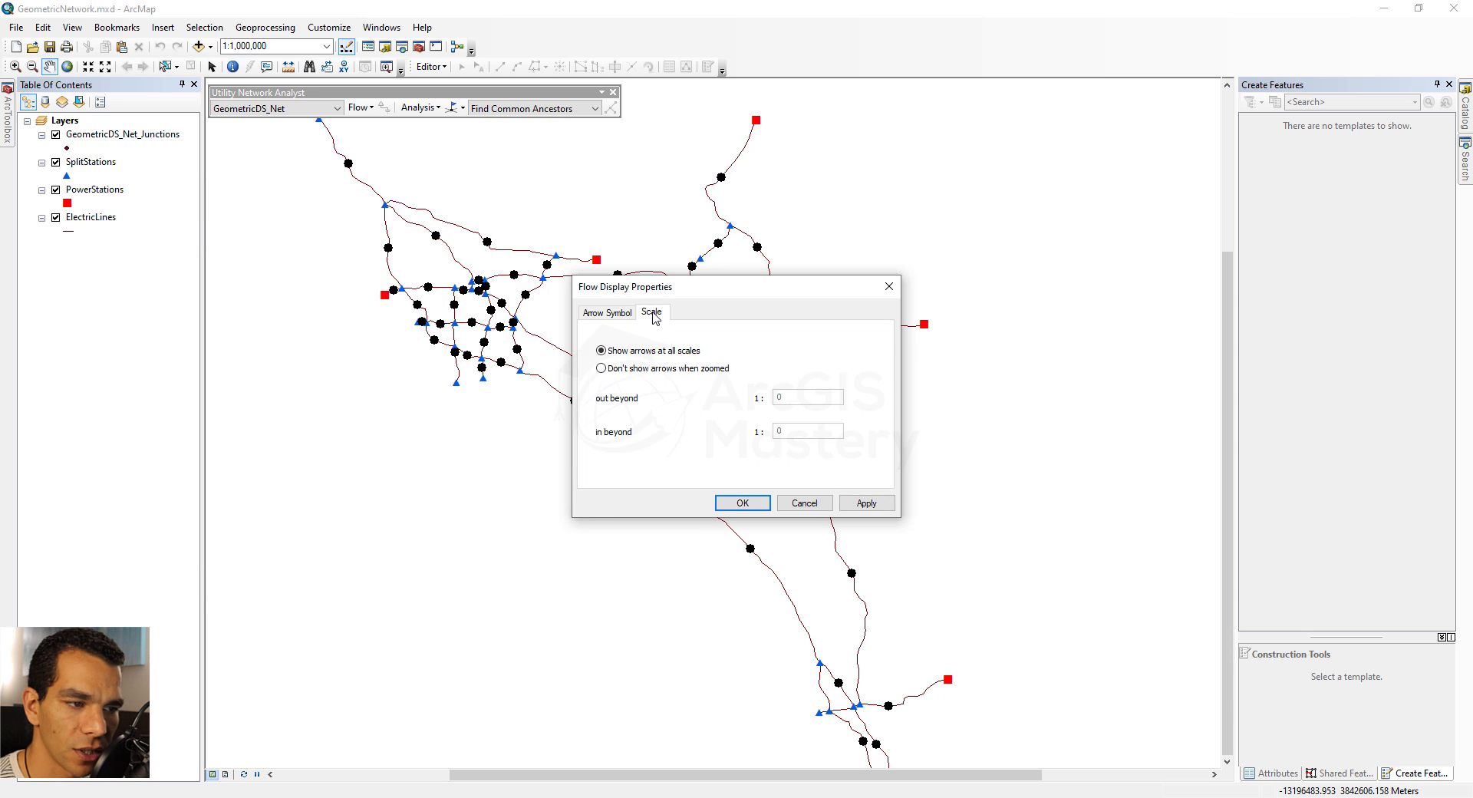
{"action": "left_click", "coordinate": [611, 315]}
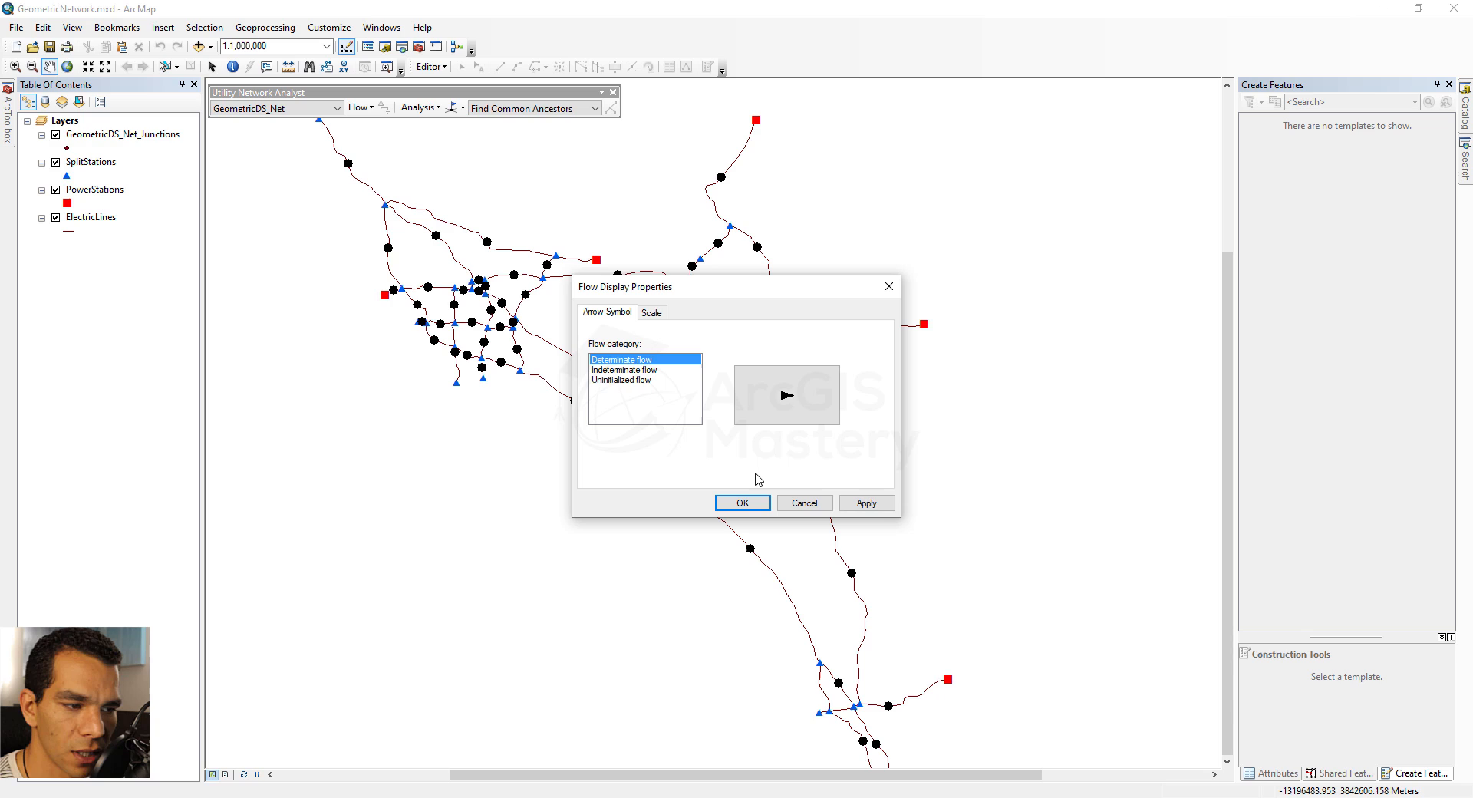
{"action": "left_click", "coordinate": [801, 503]}
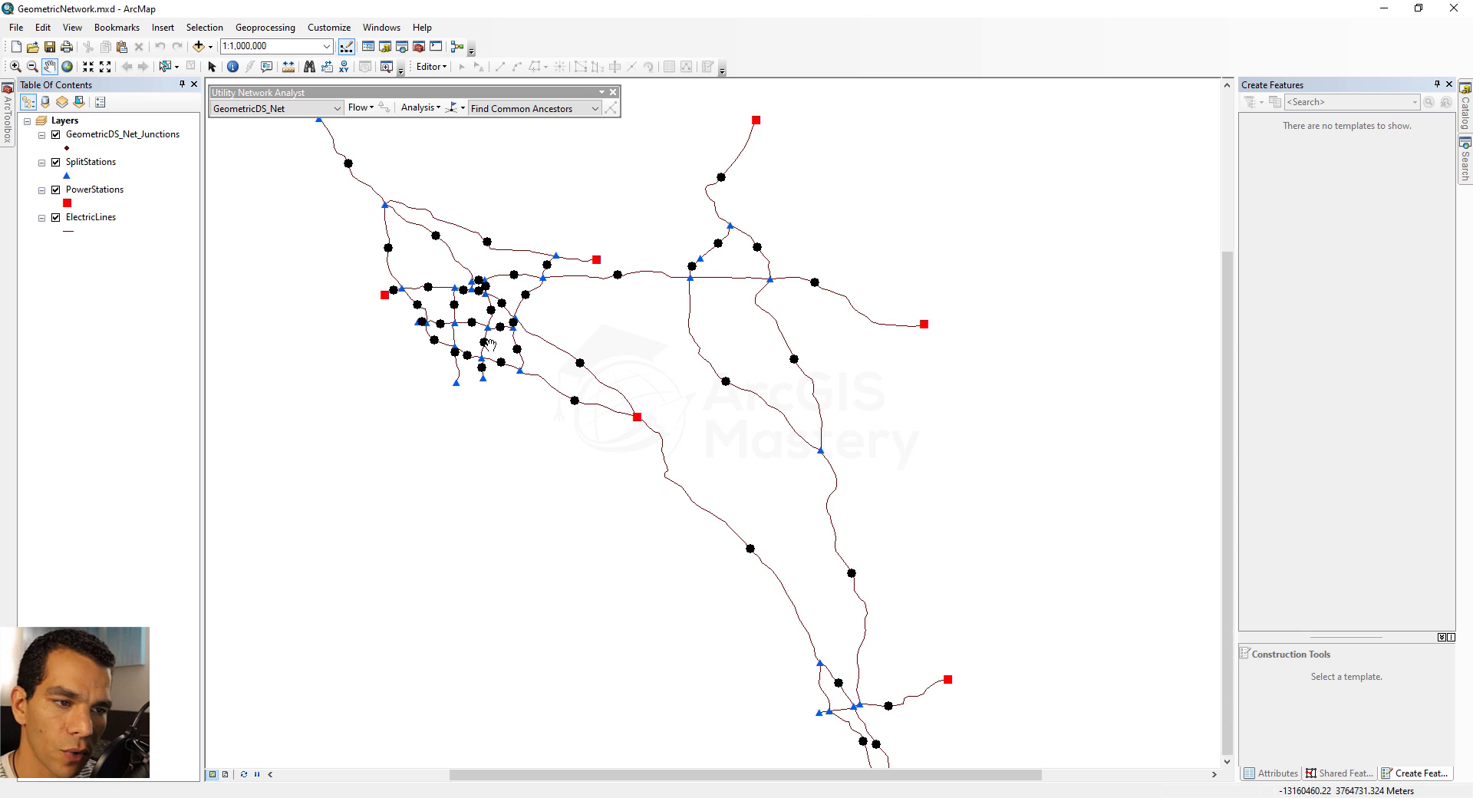
Hide the flow arrows and view the available analysis commands and trace tasks
{"action": "left_click", "coordinate": [360, 108]}
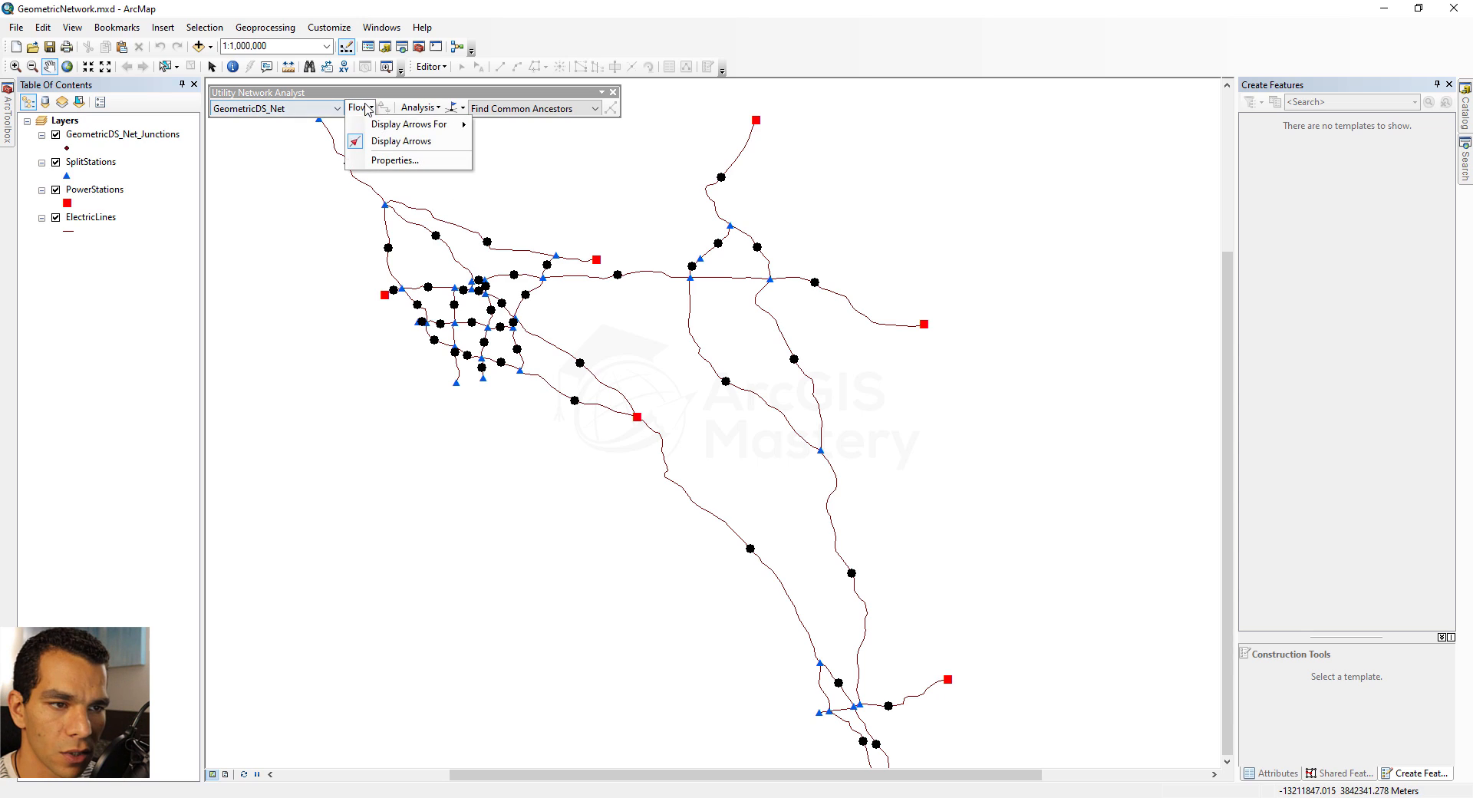
{"action": "left_click", "coordinate": [387, 142]}
{"action": "left_click", "coordinate": [435, 115]}
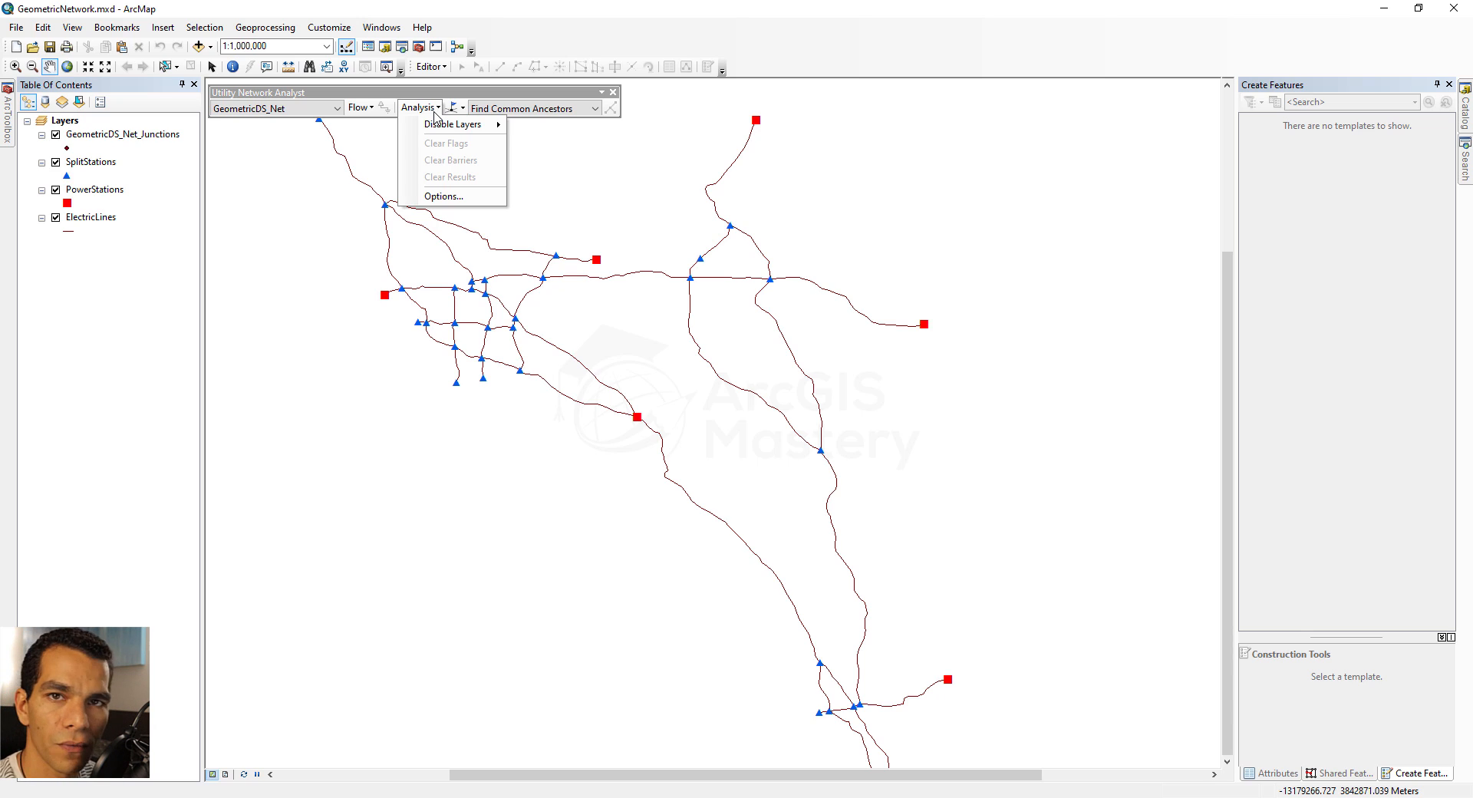
{"action": "left_click", "coordinate": [596, 109]}
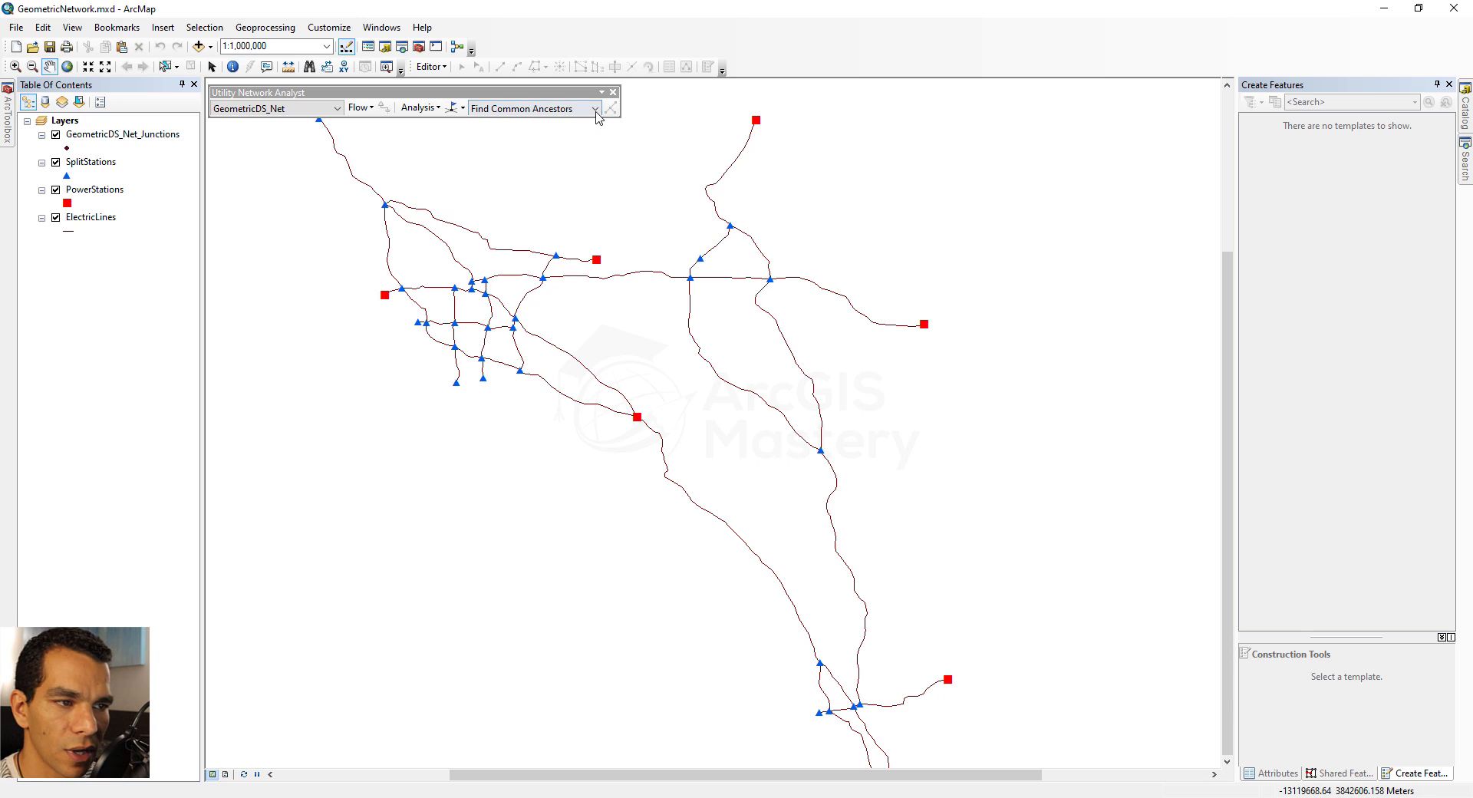
{"action": "left_click", "coordinate": [596, 108]}
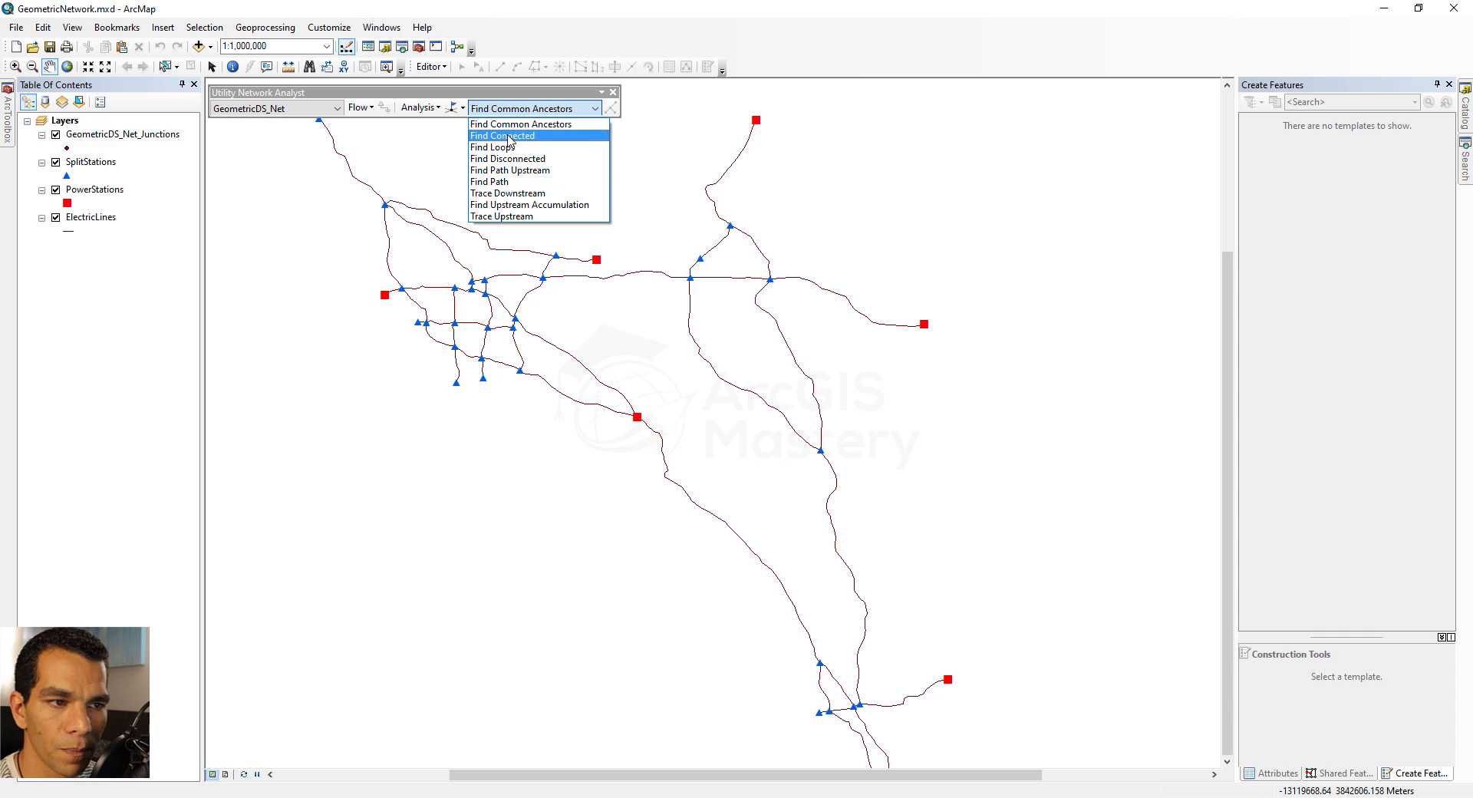
Add junction flags at the northwest fork station, the southeast corner station of the dense grid, and the station joining the two eastern lines
{"action": "left_click", "coordinate": [458, 113]}
{"action": "left_click", "coordinate": [460, 110]}
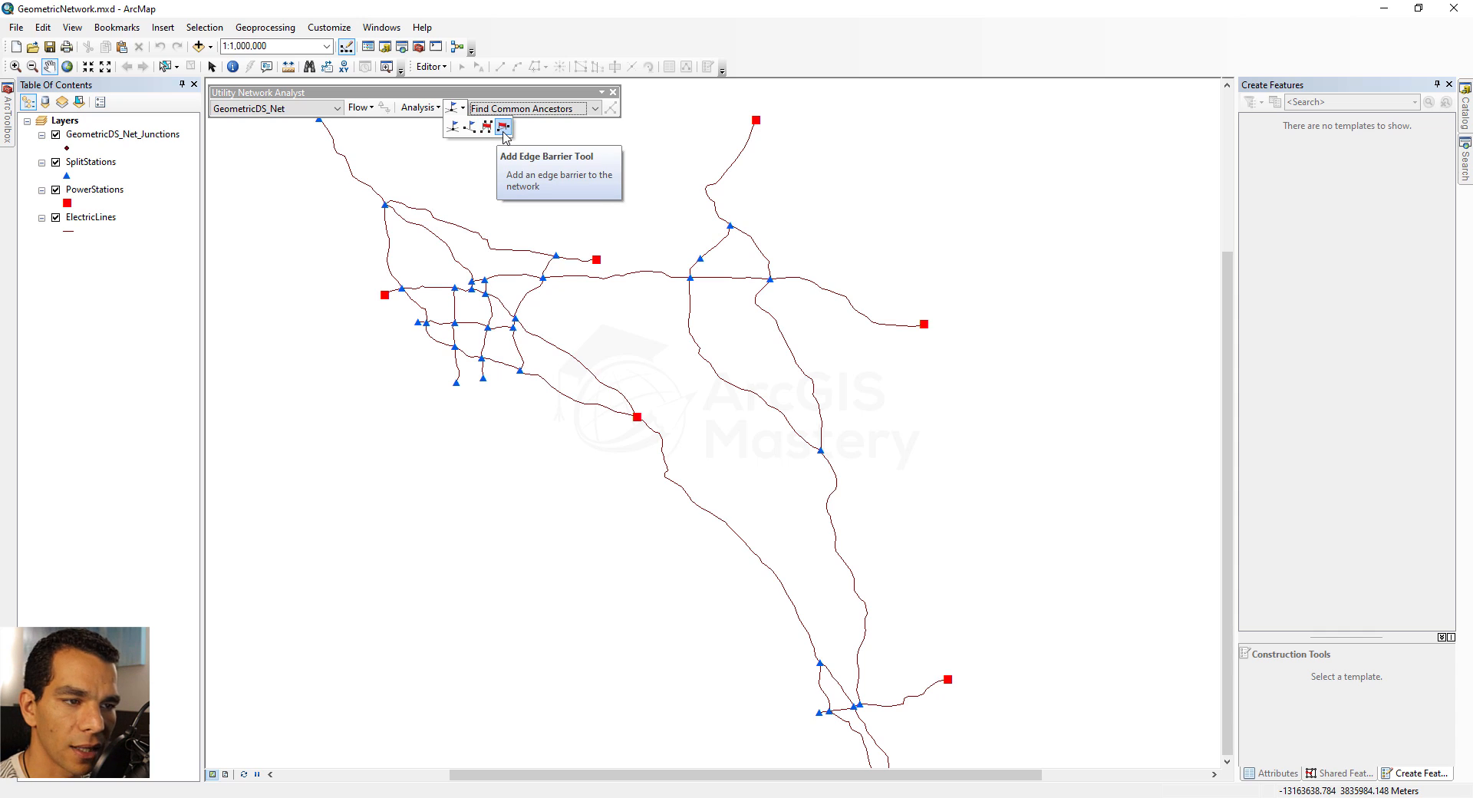
{"action": "left_click", "coordinate": [454, 127]}
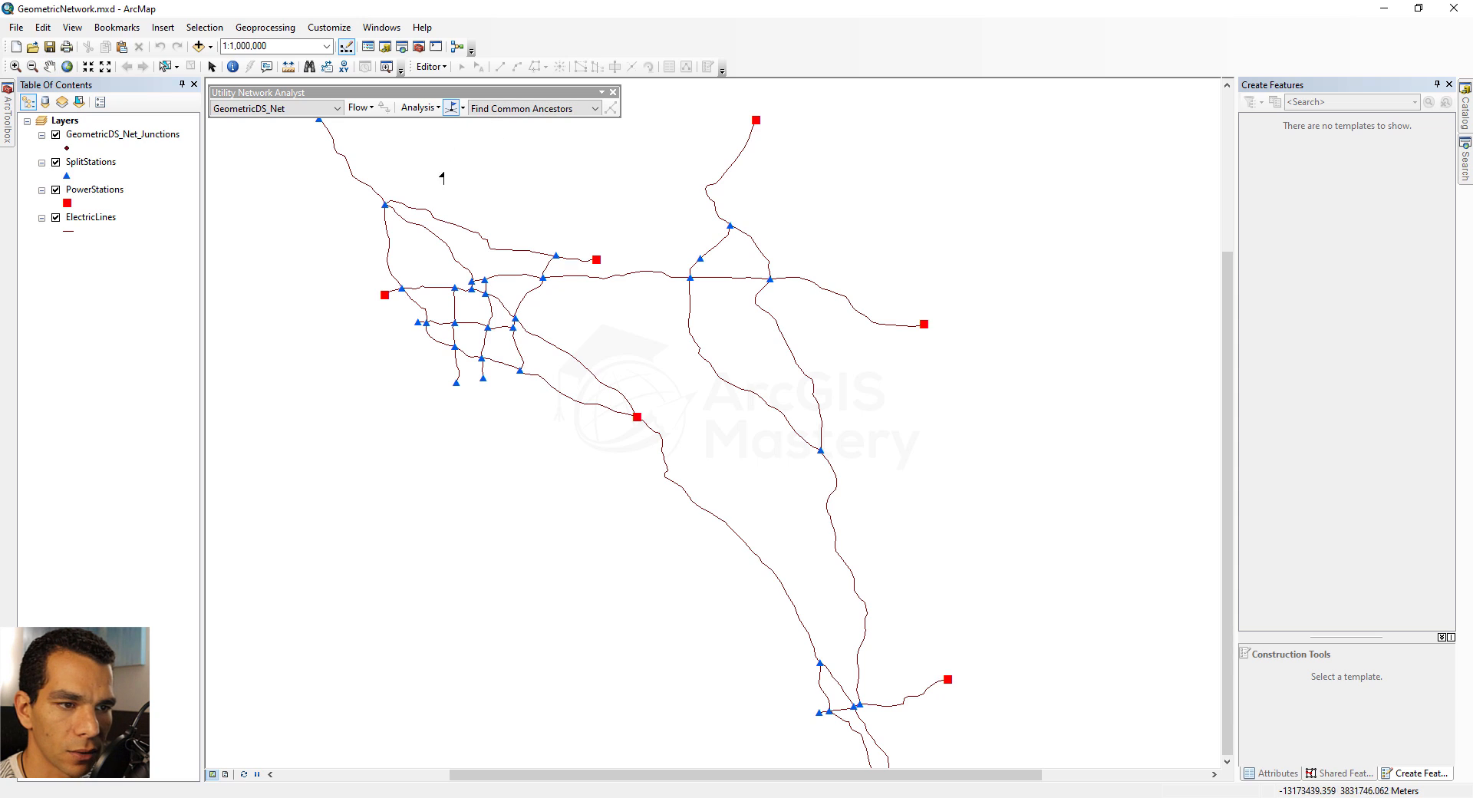
{"action": "left_click", "coordinate": [384, 202]}
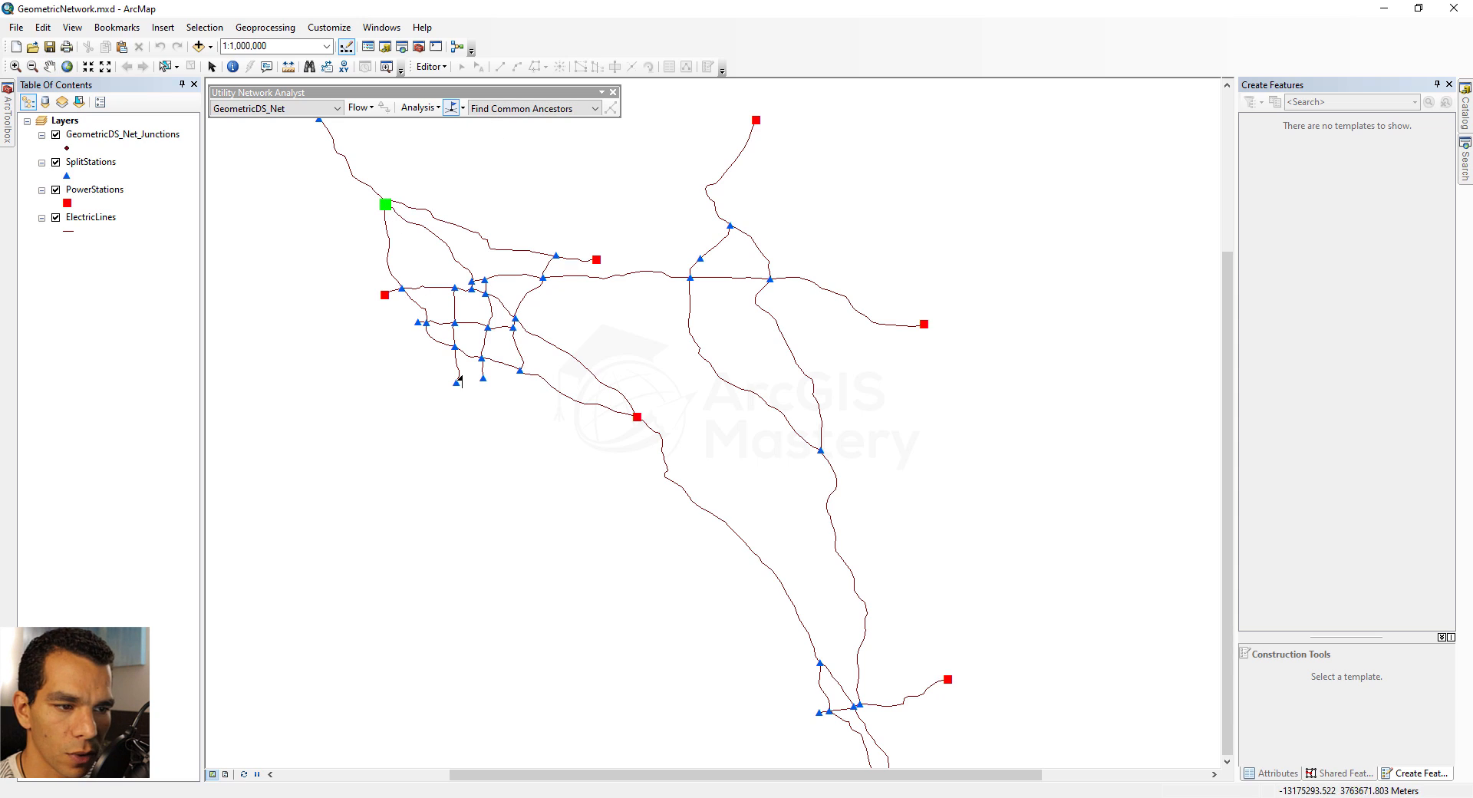
{"action": "left_click", "coordinate": [520, 371]}
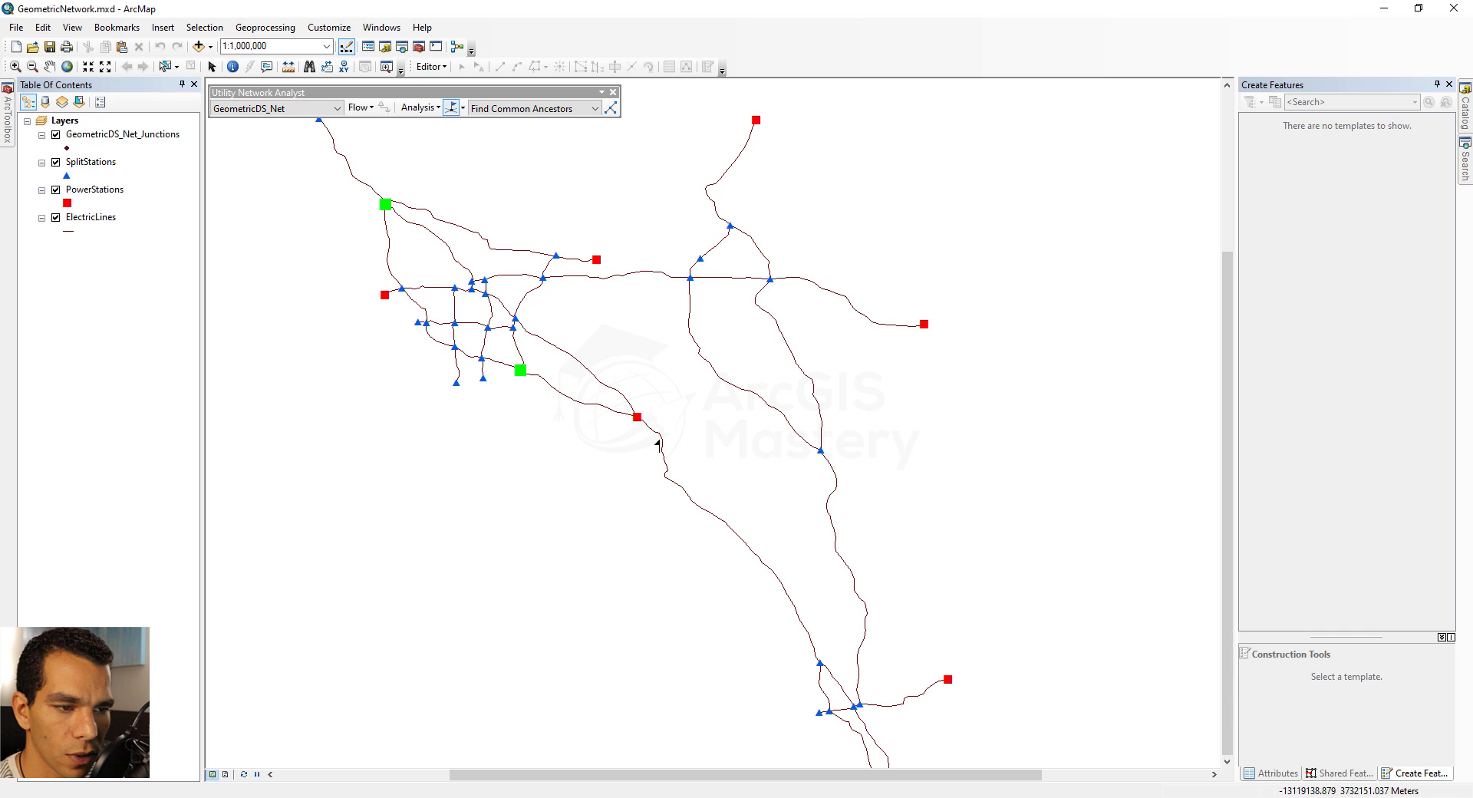
{"action": "left_click", "coordinate": [820, 449]}
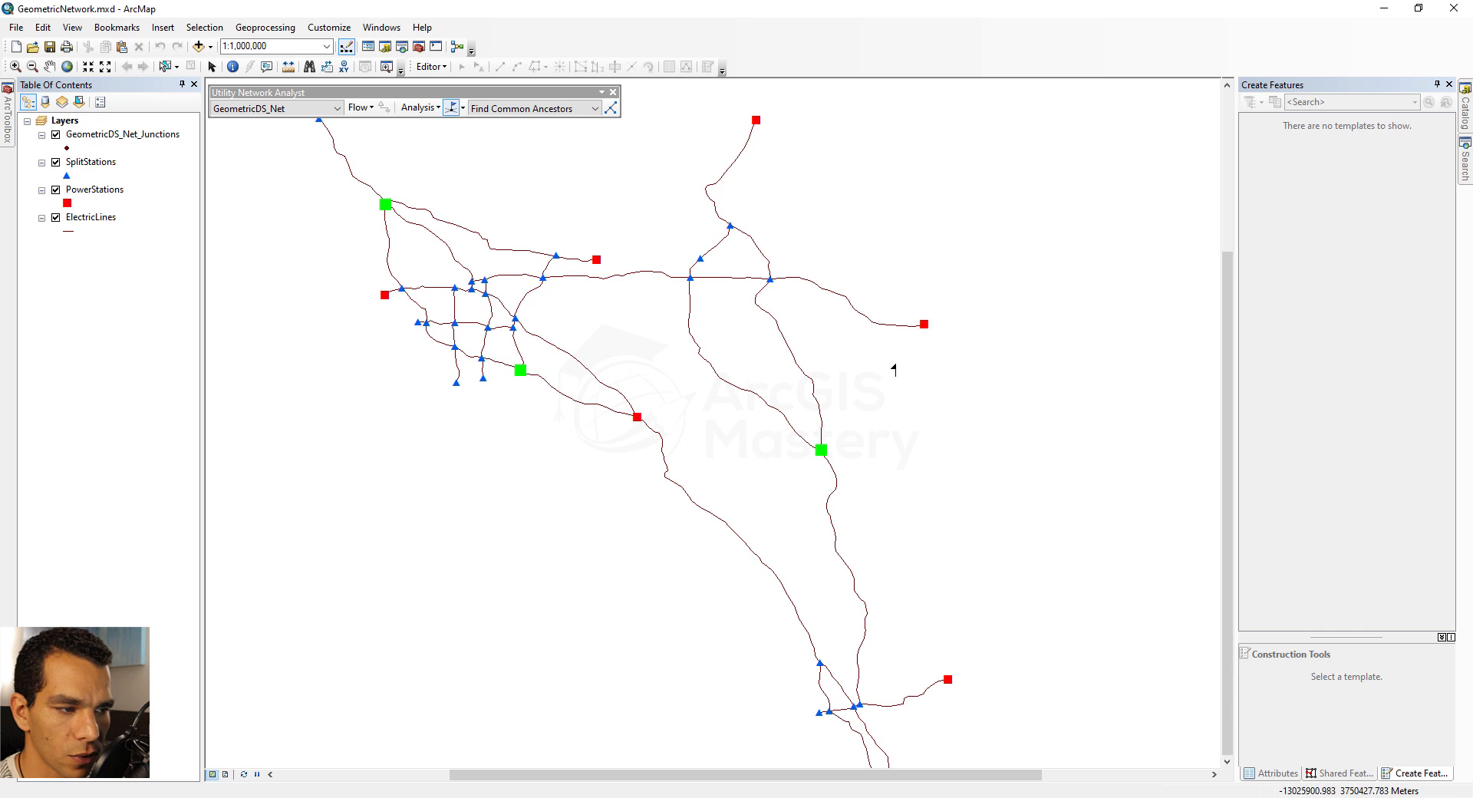
Add a junction flag at the power station ending the eastern line and run the Find Loops trace on the network
{"action": "left_click", "coordinate": [923, 322]}
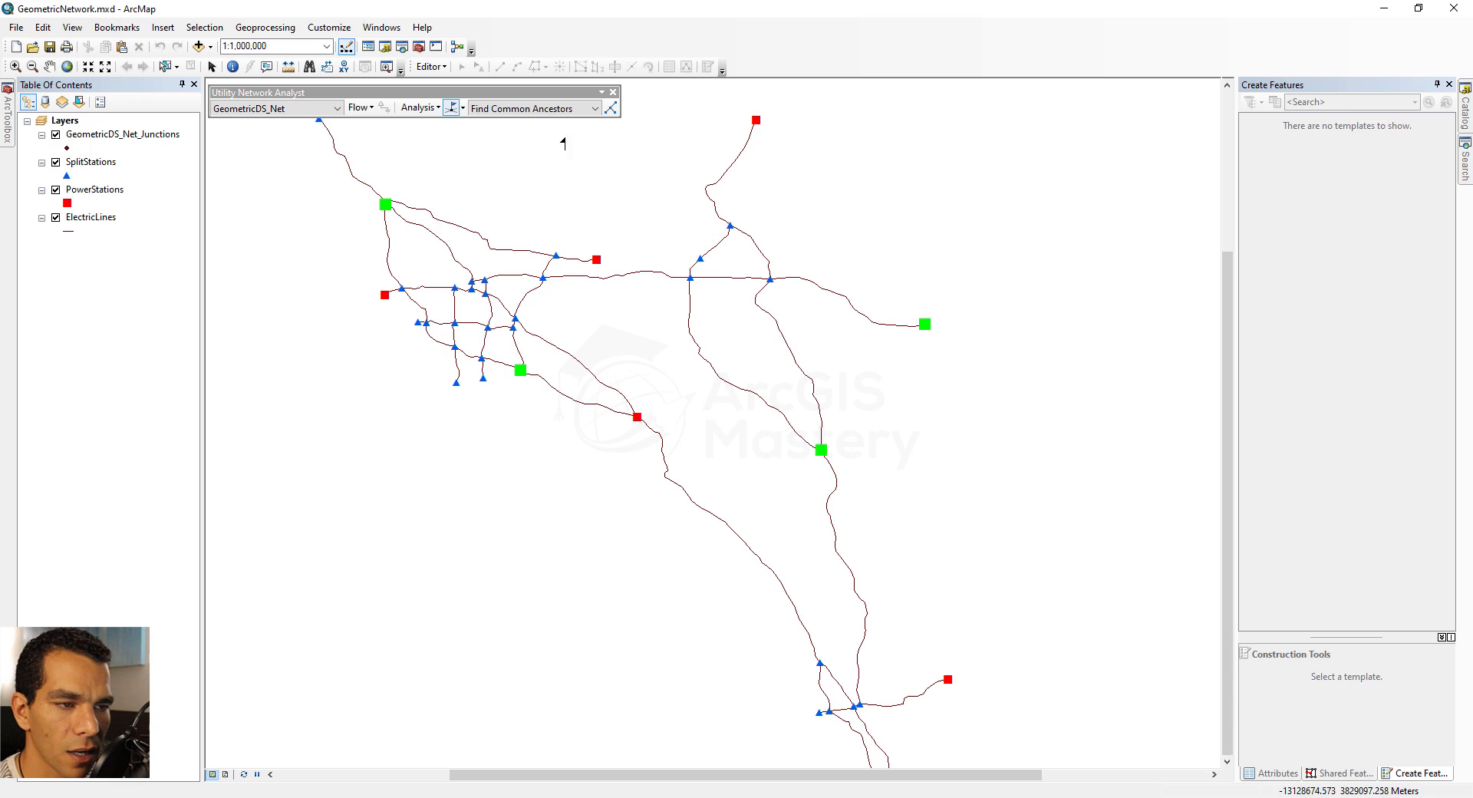
{"action": "left_click", "coordinate": [590, 113]}
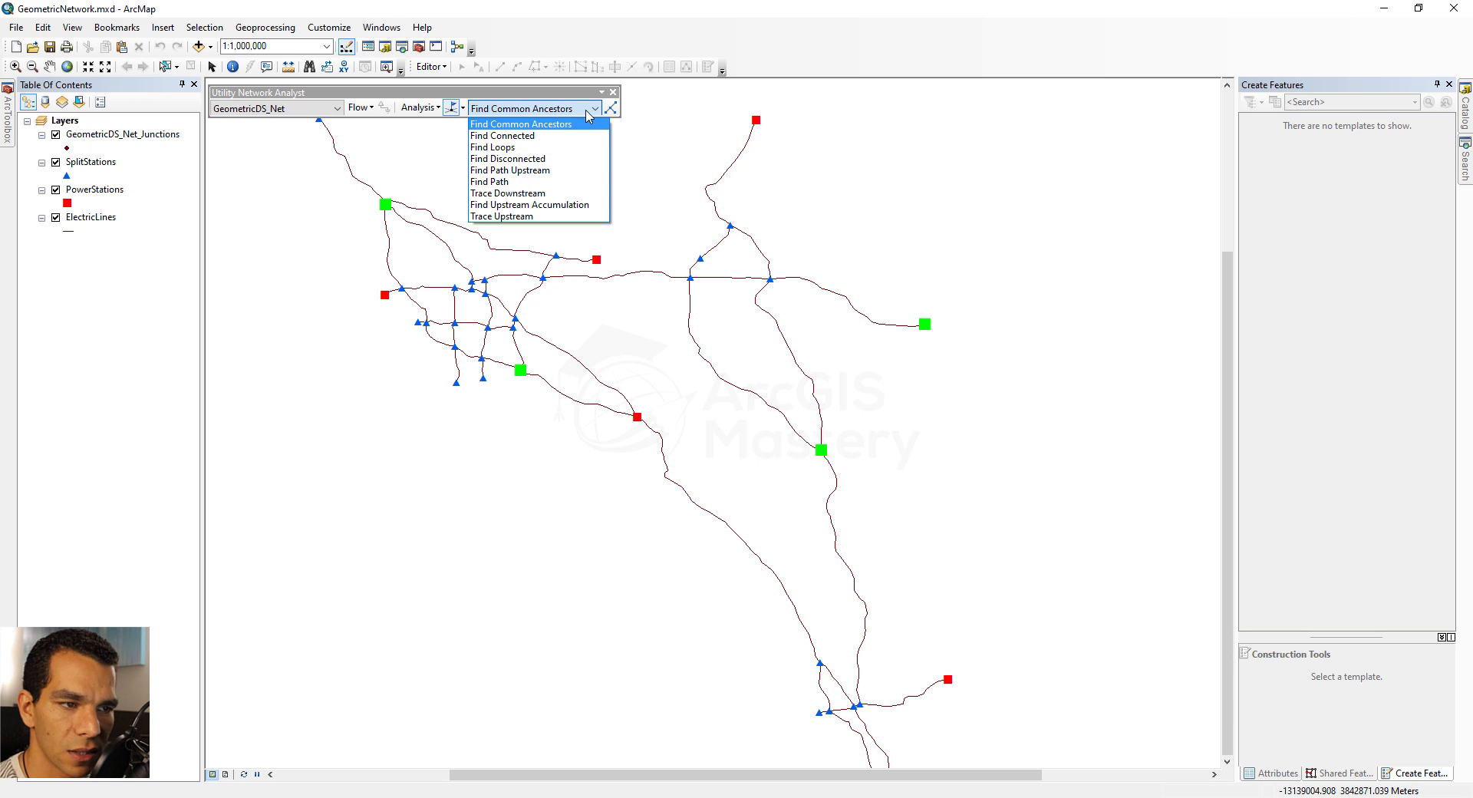
{"action": "left_click", "coordinate": [537, 147]}
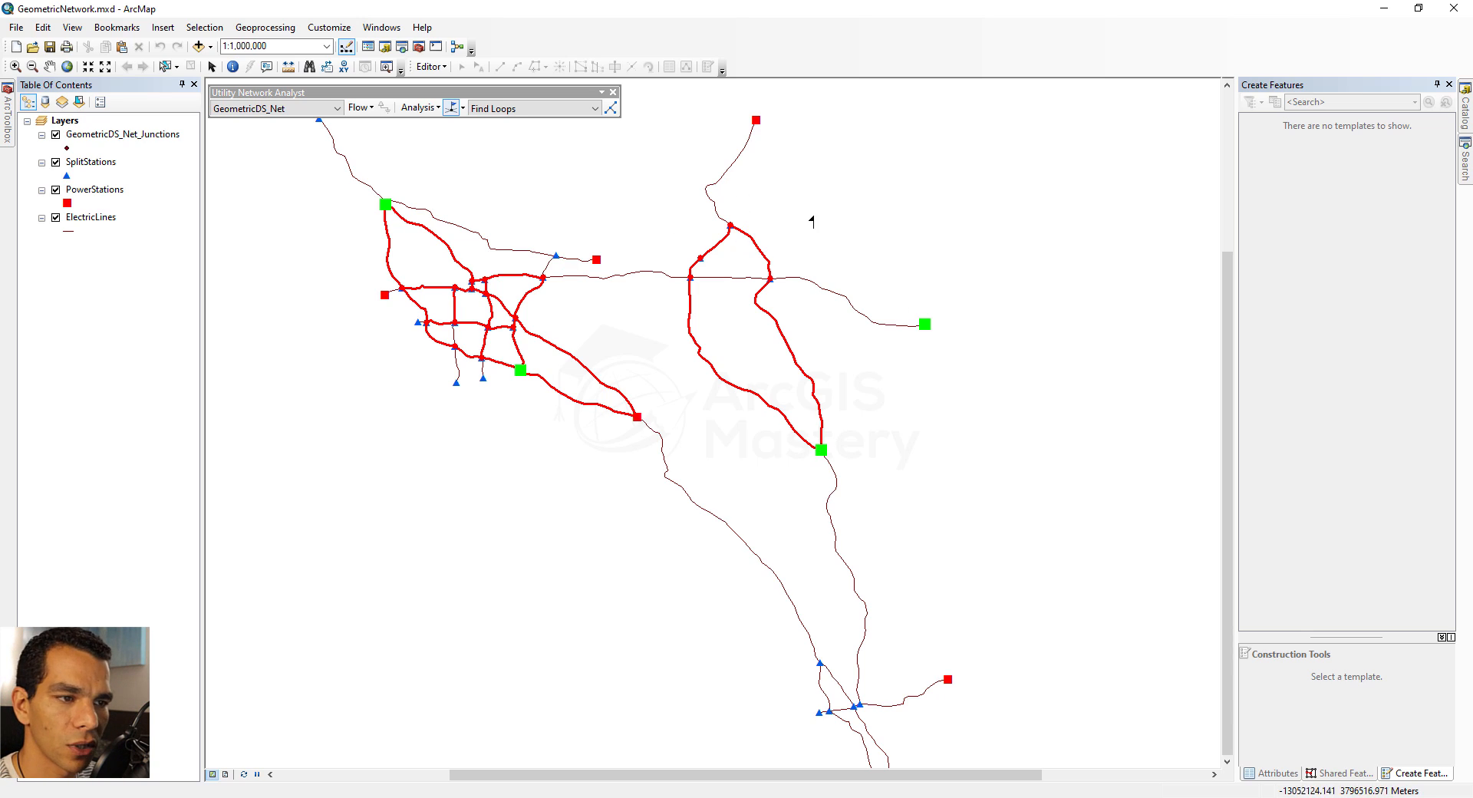
Run the Find Path trace between the four junction flags and review the other available trace tasks
{"action": "left_click", "coordinate": [595, 109]}
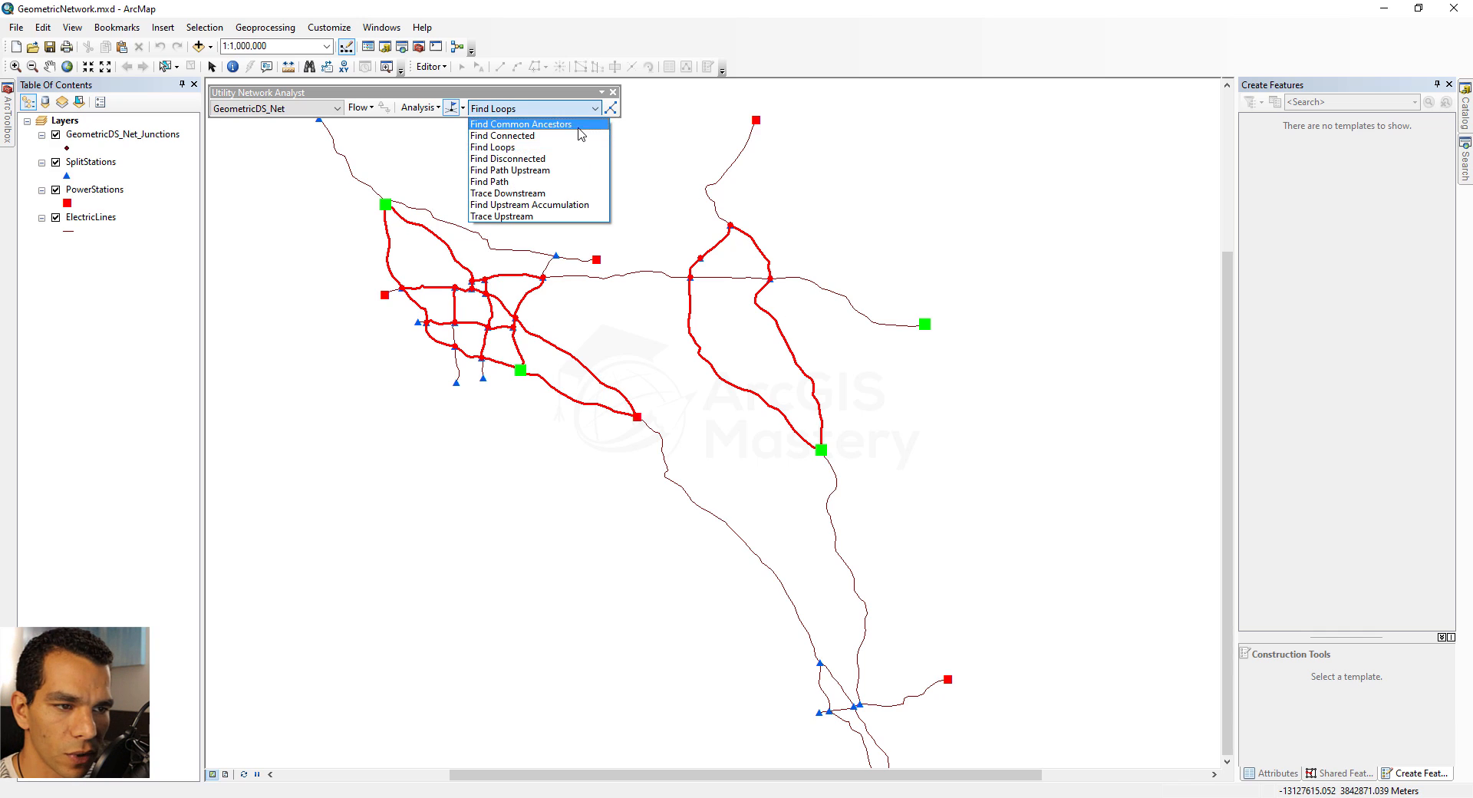
{"action": "left_click", "coordinate": [537, 182]}
{"action": "left_click", "coordinate": [611, 109]}
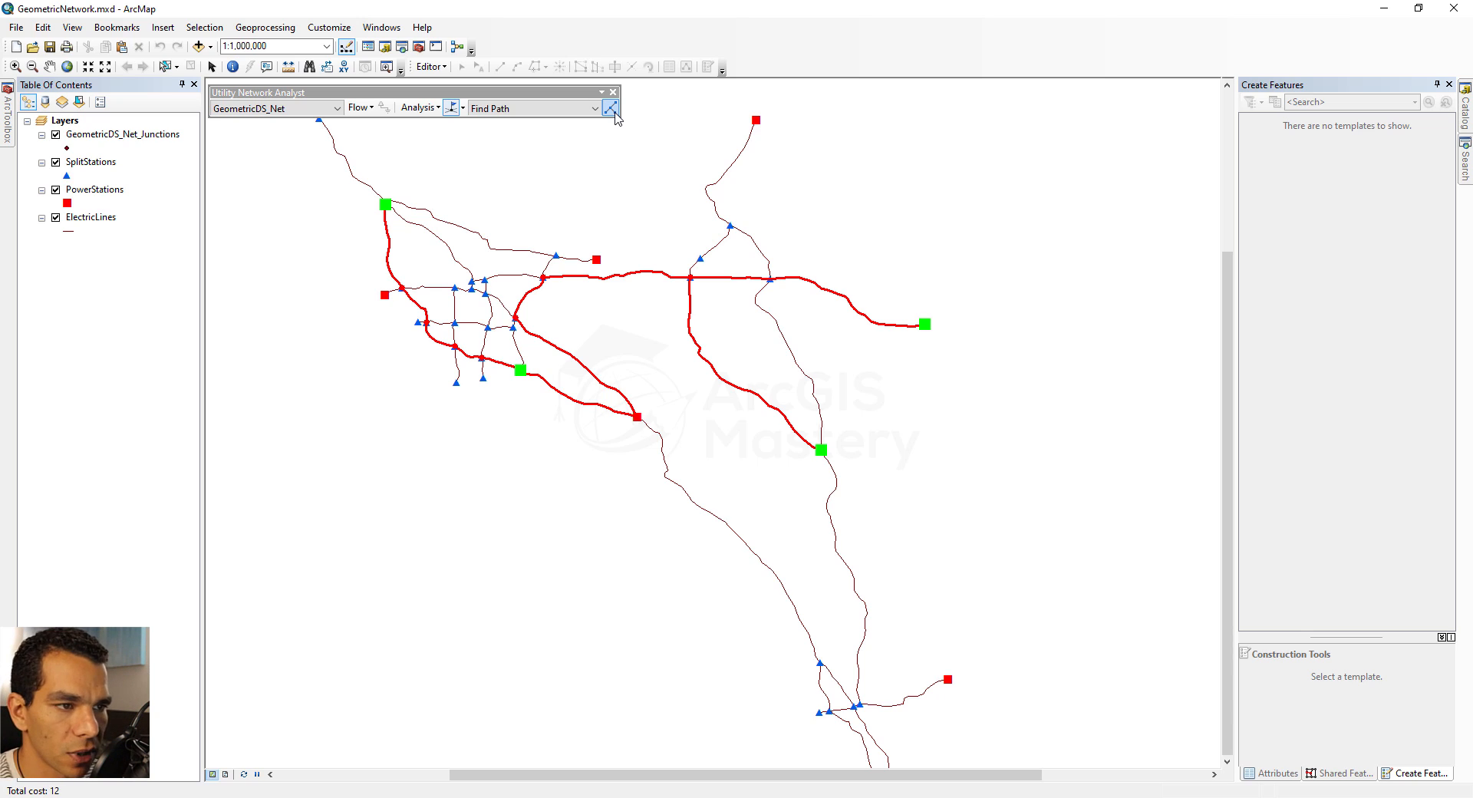
{"action": "left_click", "coordinate": [594, 110]}
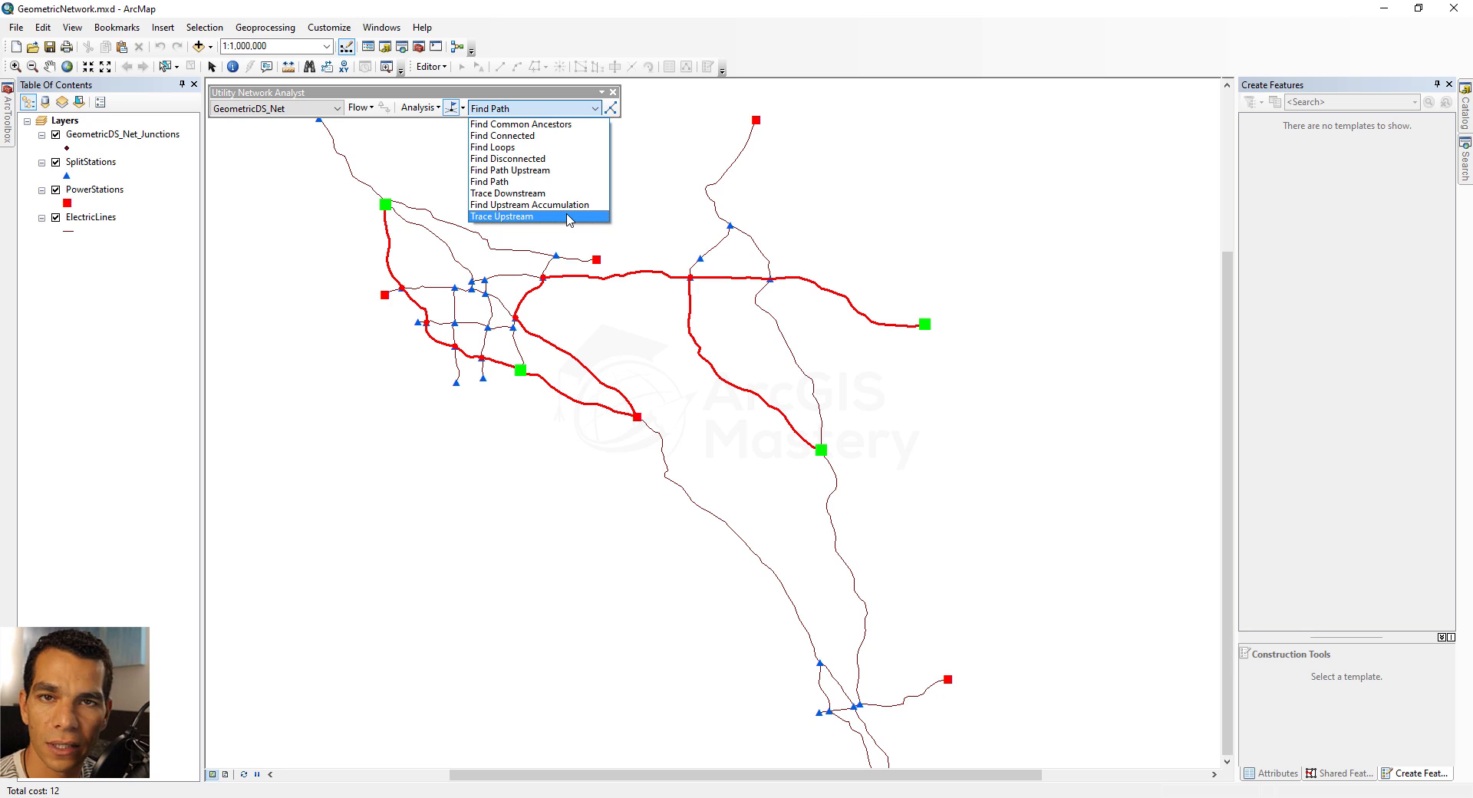
{"action": "left_click", "coordinate": [503, 94]}
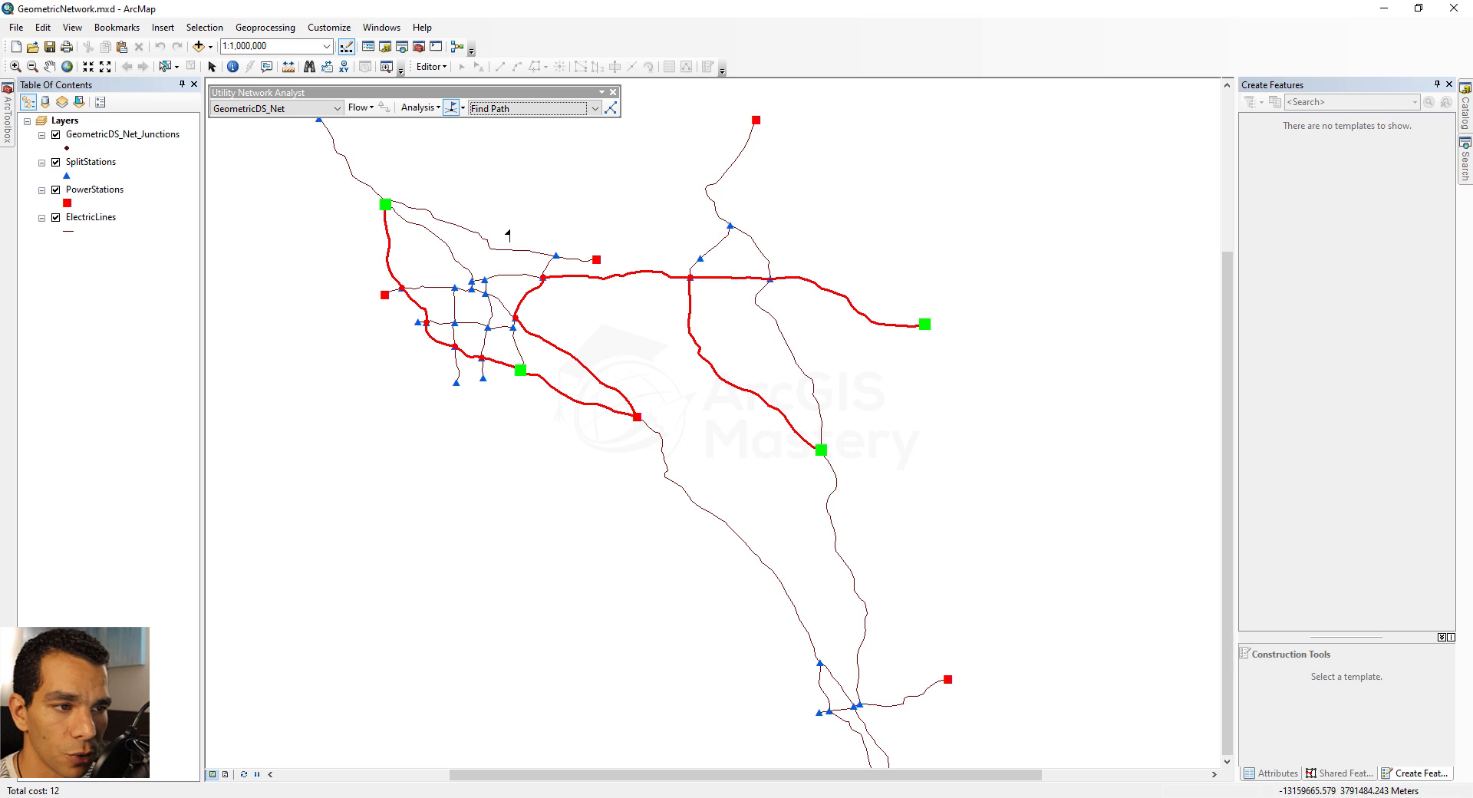
Close the Utility Network Analyst tools and switch to the browser to review the analysis table on the "What are geometric networks?" help page
{"action": "left_click", "coordinate": [613, 92]}
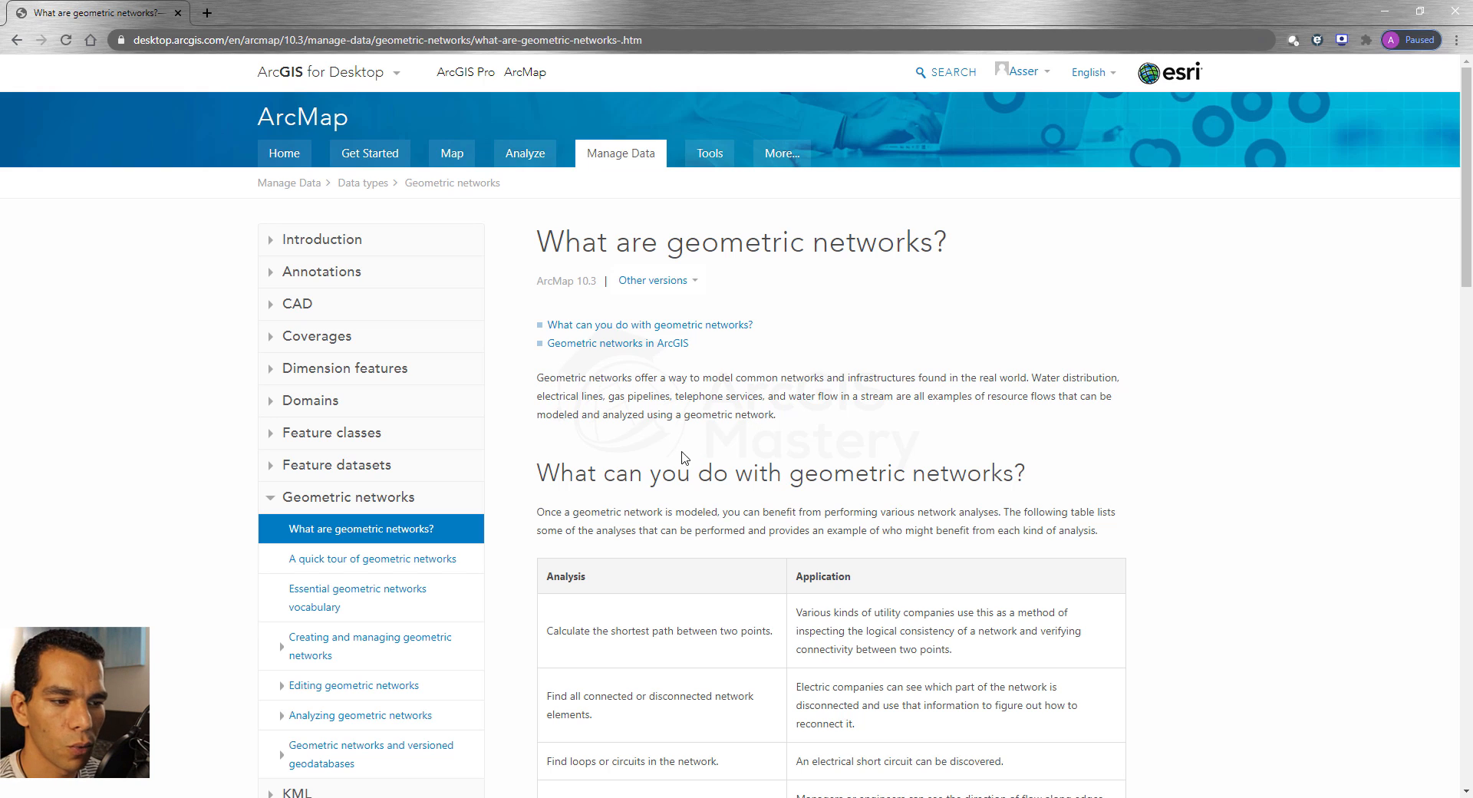
{"action": "scroll", "coordinate": [952, 469], "scroll_direction": "down", "scroll_amount": 5}
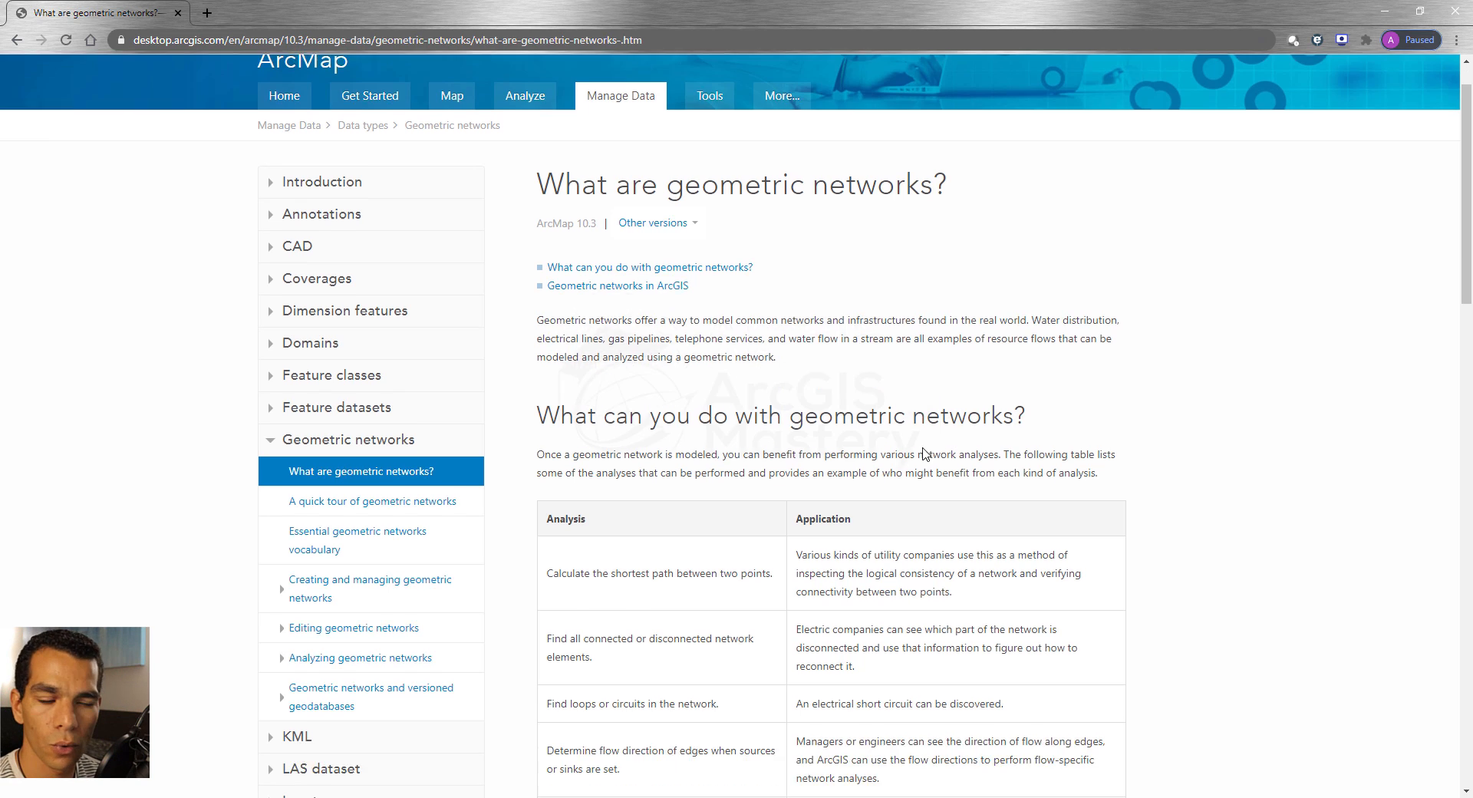